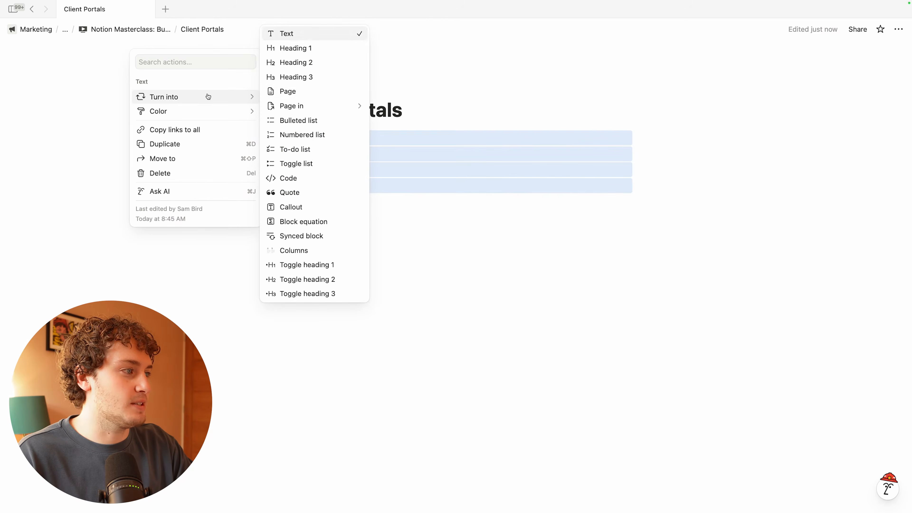
Step: Turn the four selected text lines into pages and open the Companies page
{"action": "left_click", "coordinate": [309, 93]}
{"action": "left_click", "coordinate": [353, 210]}
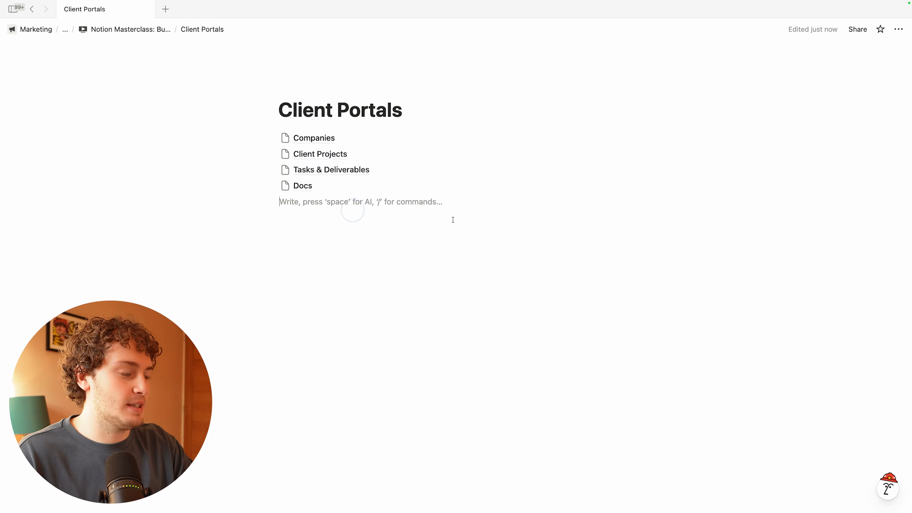
{"action": "left_click", "coordinate": [331, 143]}
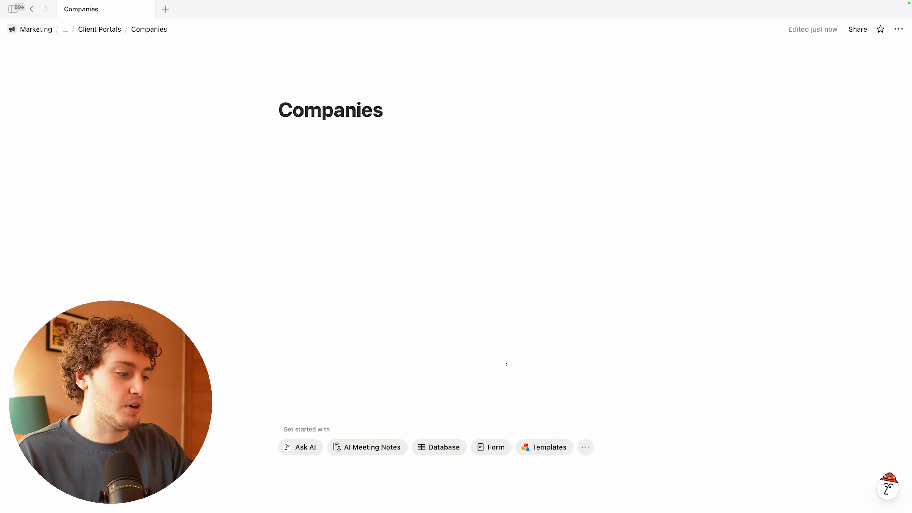
Step: Generate a database with AI from the prompt "Make a companies database with the company names, adress, contact email"
{"action": "left_click", "coordinate": [443, 448]}
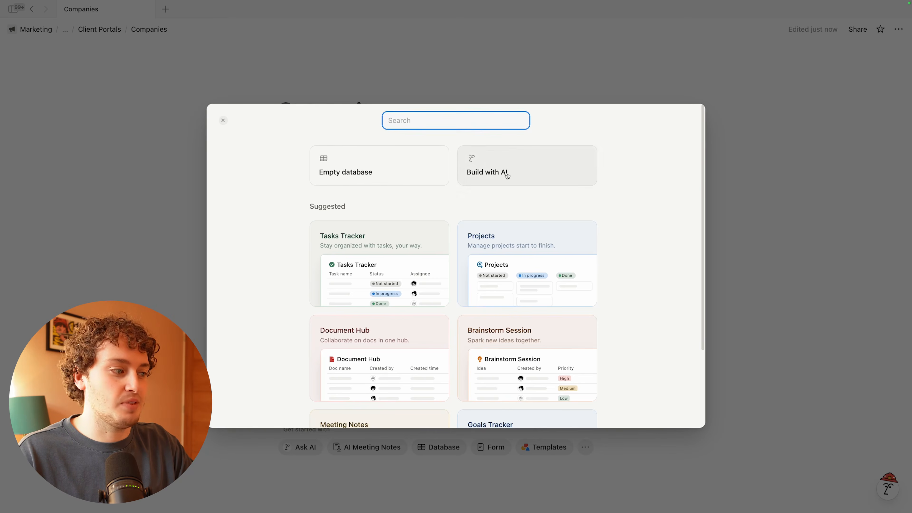
{"action": "scroll", "coordinate": [406, 289], "scroll_direction": "down", "scroll_amount": 3}
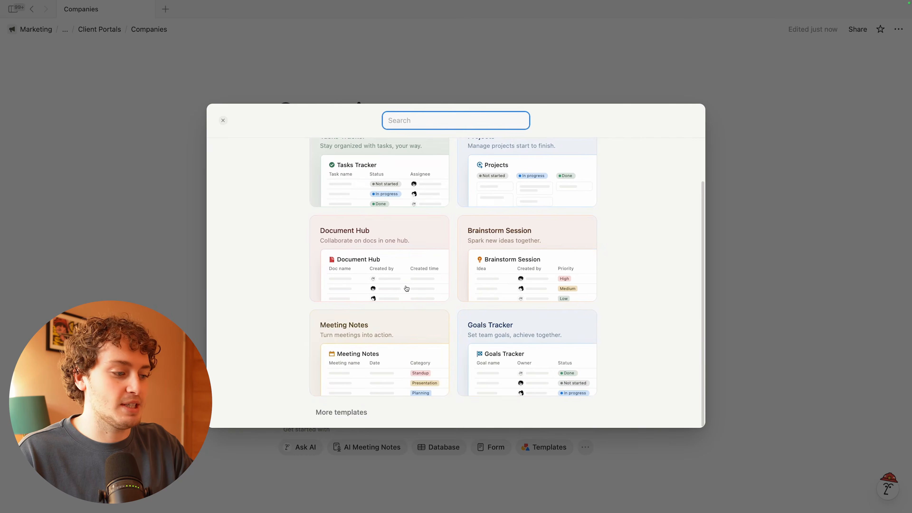
{"action": "scroll", "coordinate": [406, 288], "scroll_direction": "up", "scroll_amount": 3}
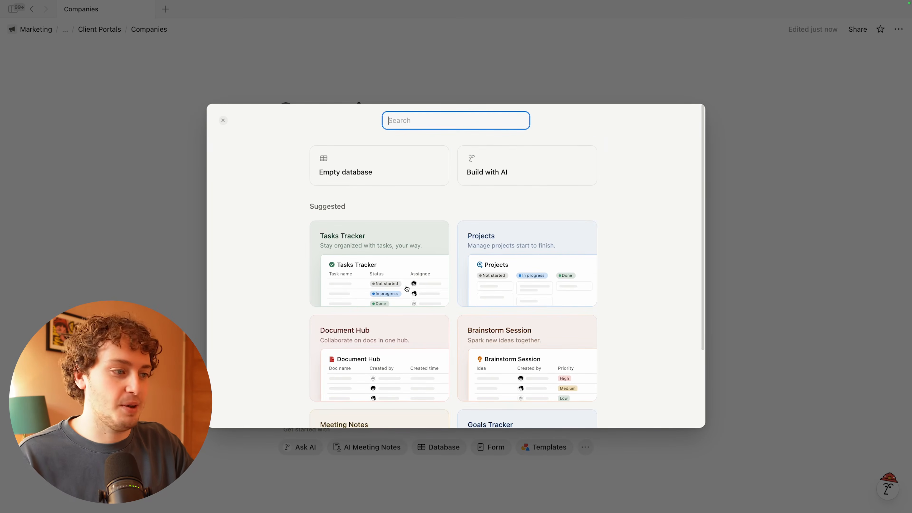
{"action": "left_click", "coordinate": [505, 167]}
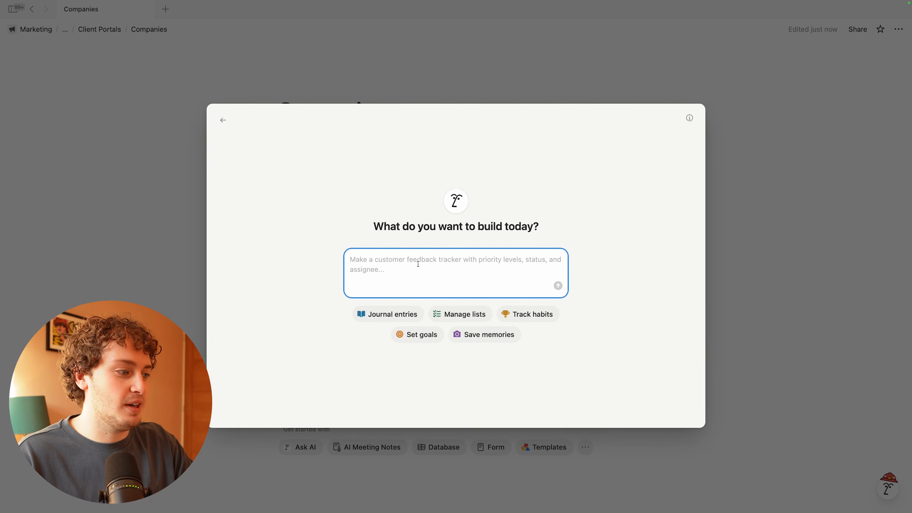
{"action": "type", "text": "Ma"}
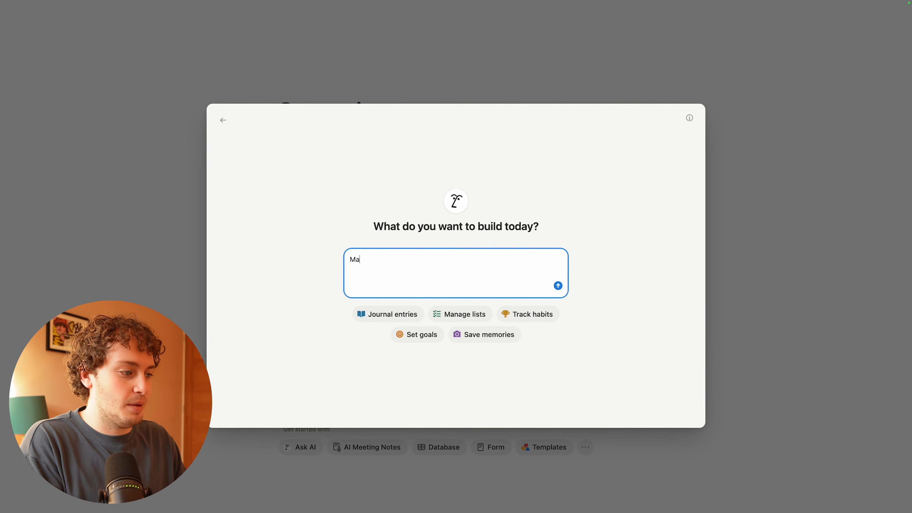
{"action": "type", "text": "ke a companies database with the copm"}
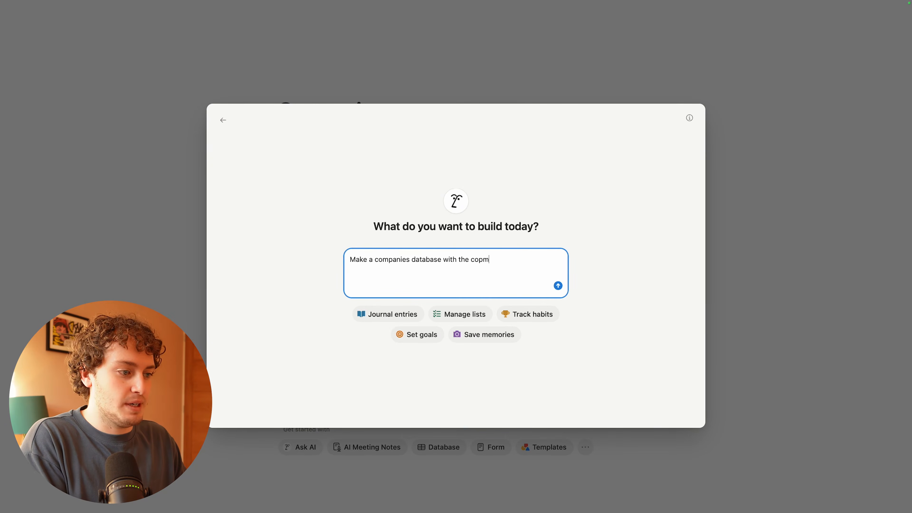
{"action": "key", "text": "BackSpace"}
{"action": "key", "text": "BackSpace"}
{"action": "type", "text": "mpany names, adress, contac"}
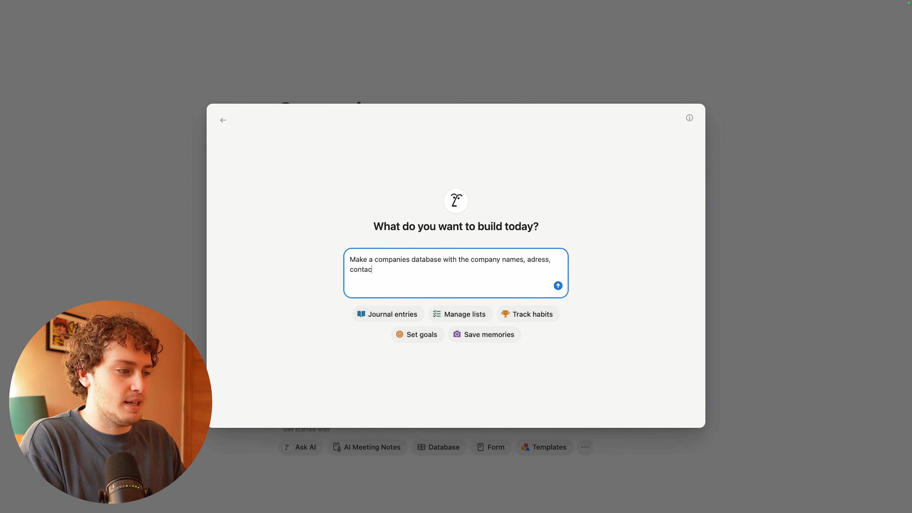
{"action": "type", "text": "t email"}
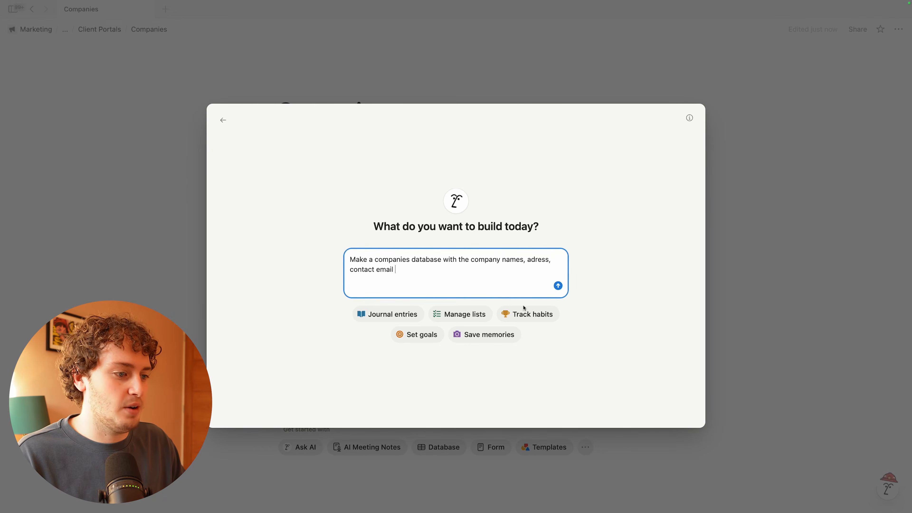
{"action": "left_click", "coordinate": [558, 286]}
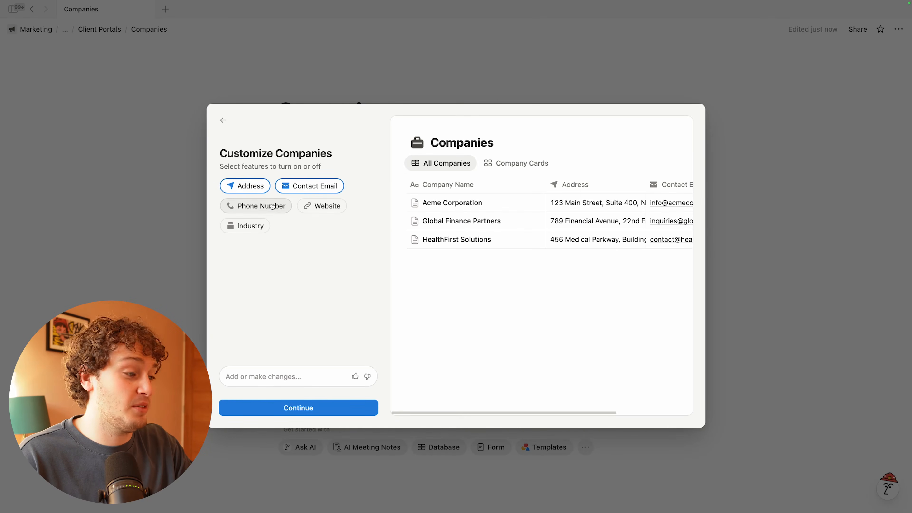
Step: Add the Phone Number and Website features to the Companies database and continue to its view options
{"action": "left_click", "coordinate": [271, 205]}
{"action": "left_click", "coordinate": [314, 205]}
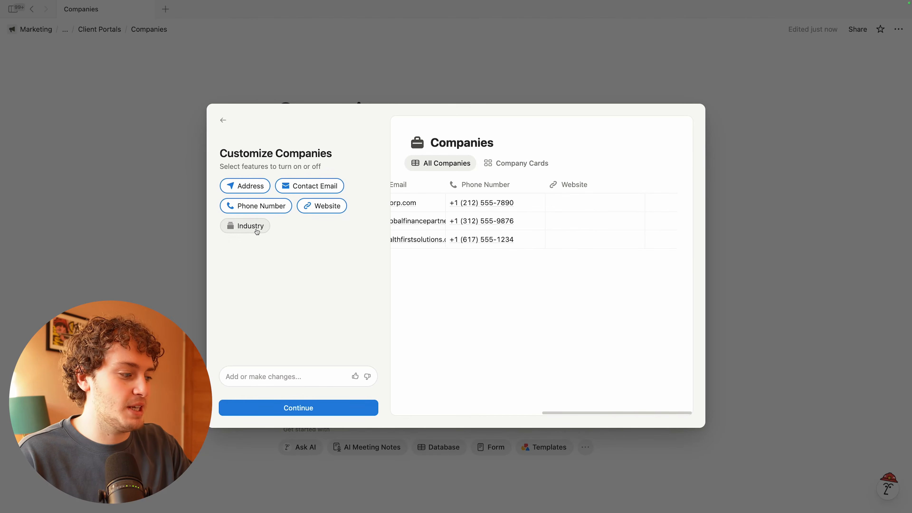
{"action": "left_click", "coordinate": [304, 407]}
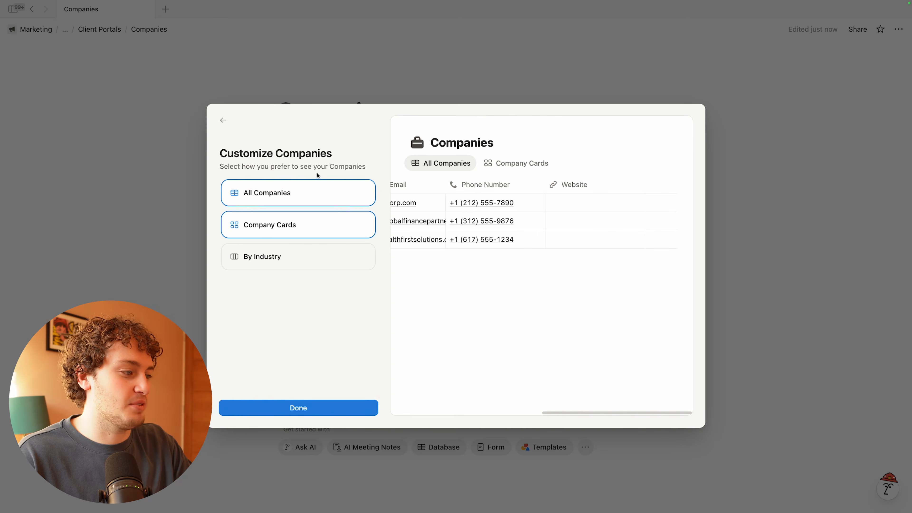
Step: Keep only the All Companies view, leaving out Company Cards, and create the Companies database
{"action": "left_click", "coordinate": [273, 192]}
{"action": "left_click", "coordinate": [281, 191]}
{"action": "left_click", "coordinate": [291, 225]}
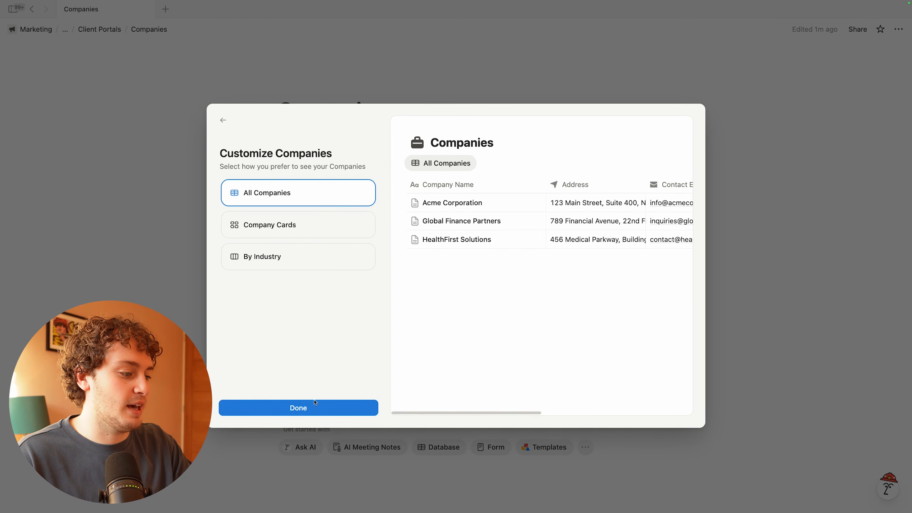
{"action": "left_click", "coordinate": [312, 409]}
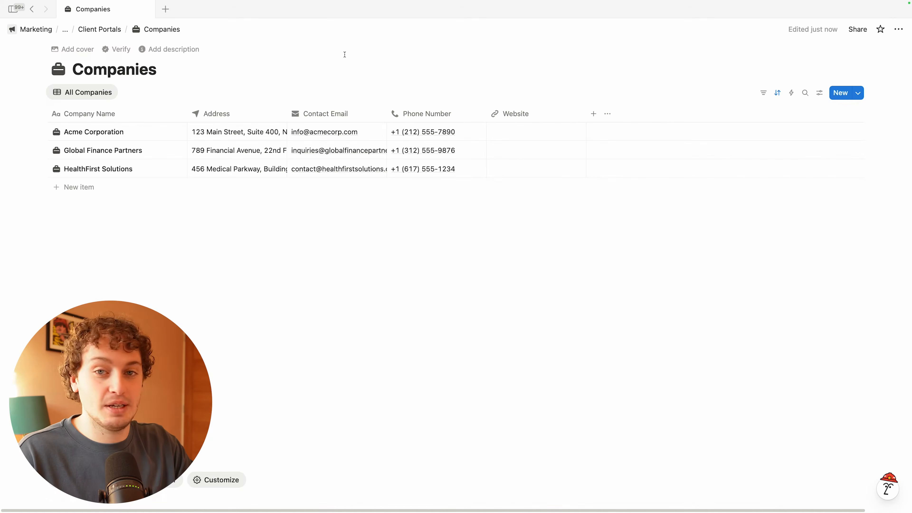
Step: Return to Client Portals, open the Client Projects page and start a database there from the Projects template
{"action": "left_click", "coordinate": [99, 29]}
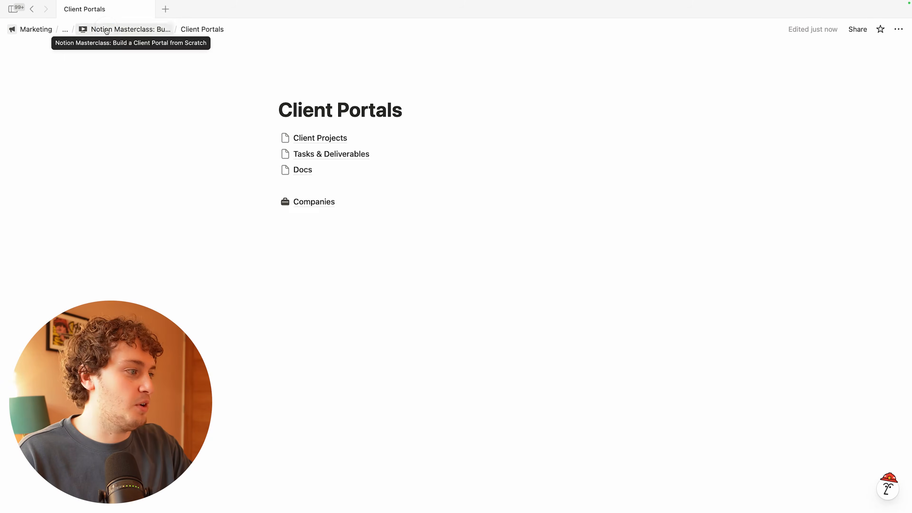
{"action": "left_click", "coordinate": [329, 138]}
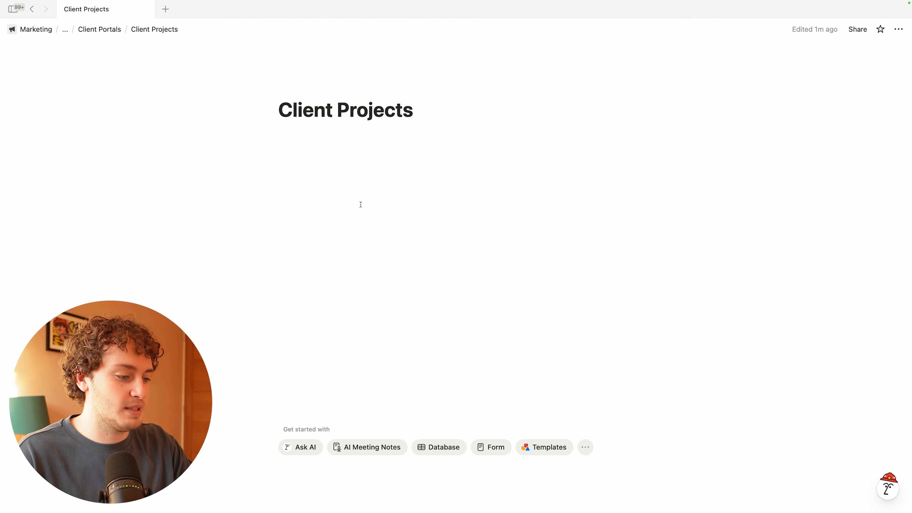
{"action": "left_click", "coordinate": [442, 447]}
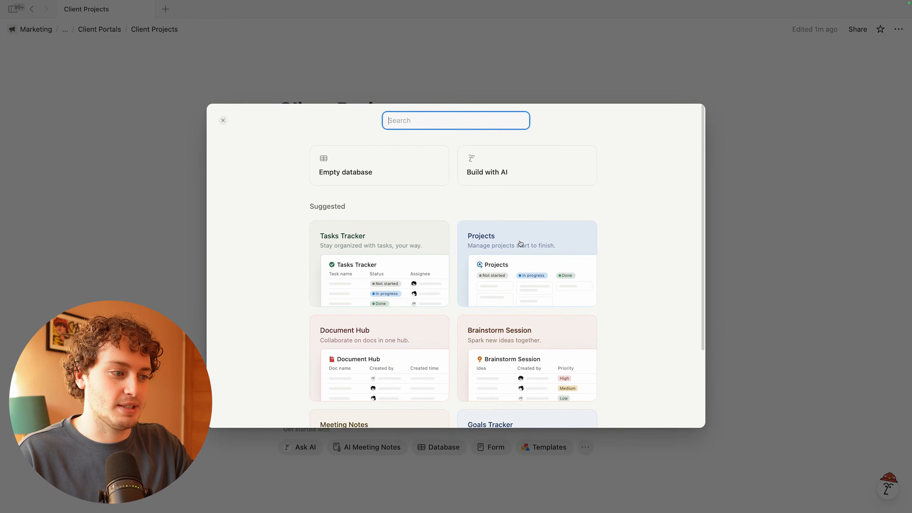
{"action": "left_click", "coordinate": [503, 251]}
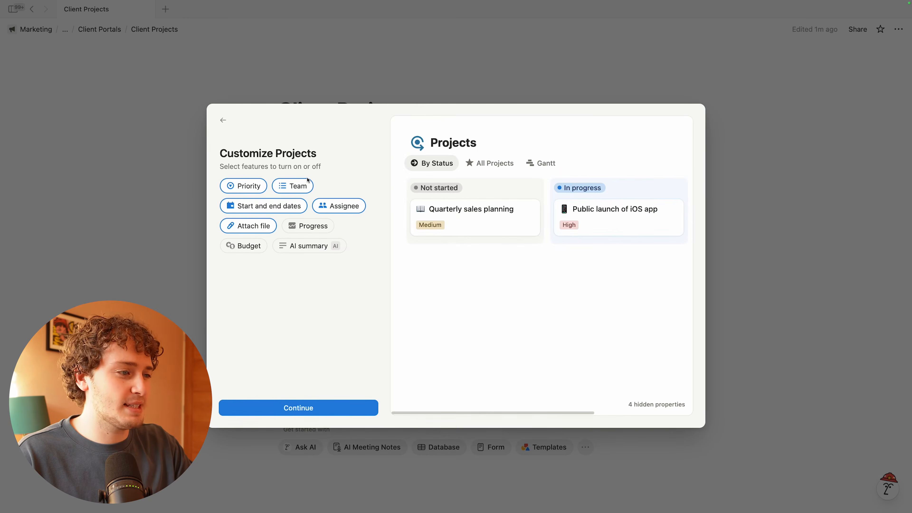
Step: Create the Projects database without Priority, Team and Attach file, but with Progress and an additional My Projects view
{"action": "left_click", "coordinate": [253, 187]}
{"action": "left_click", "coordinate": [293, 187]}
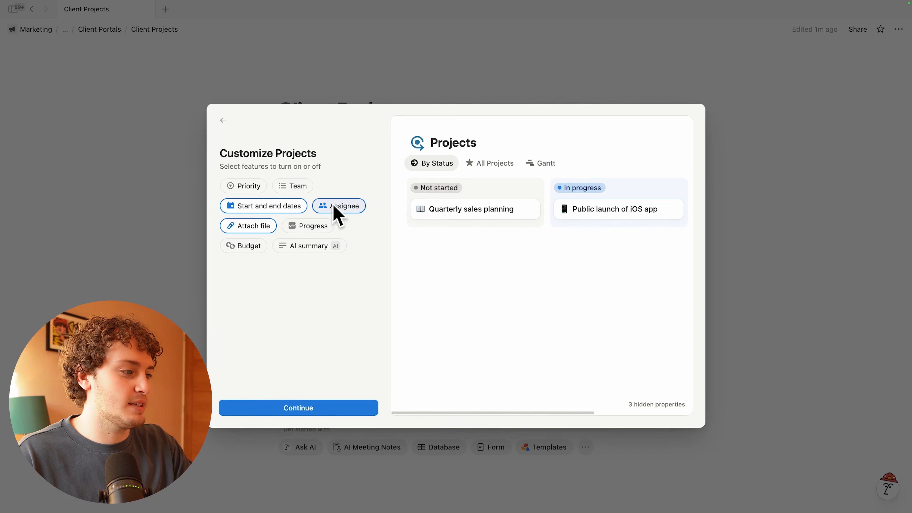
{"action": "left_click", "coordinate": [229, 226]}
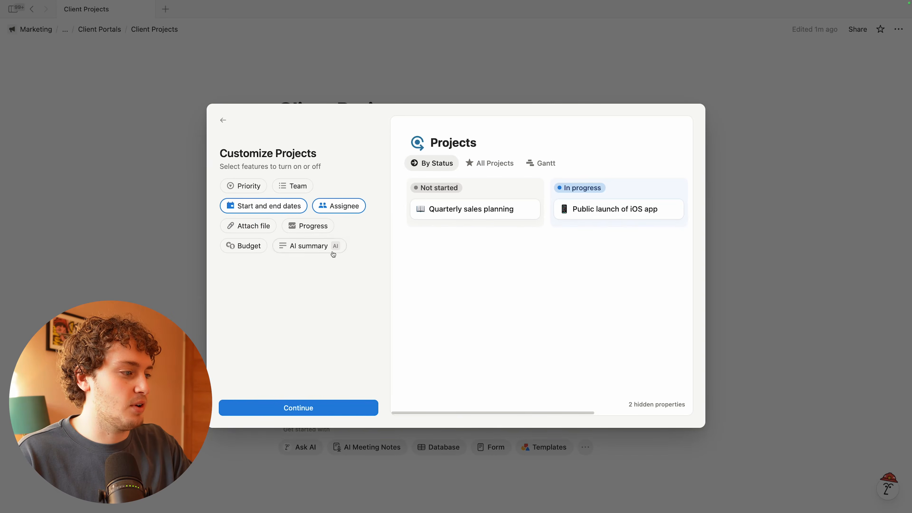
{"action": "left_click", "coordinate": [307, 227]}
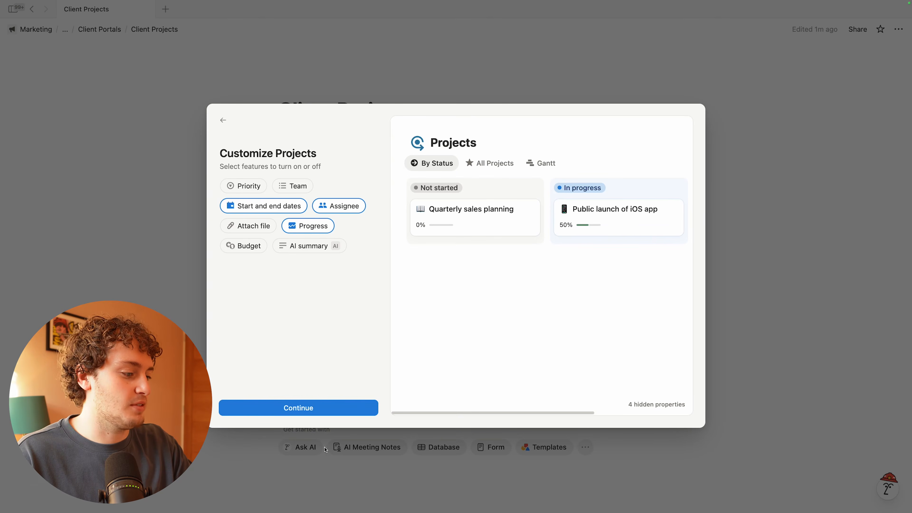
{"action": "left_click", "coordinate": [301, 410]}
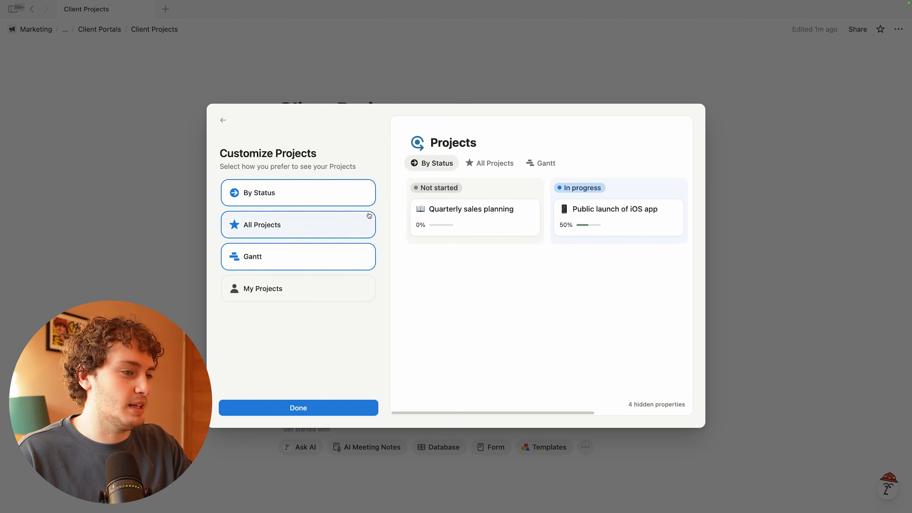
{"action": "left_click", "coordinate": [268, 292]}
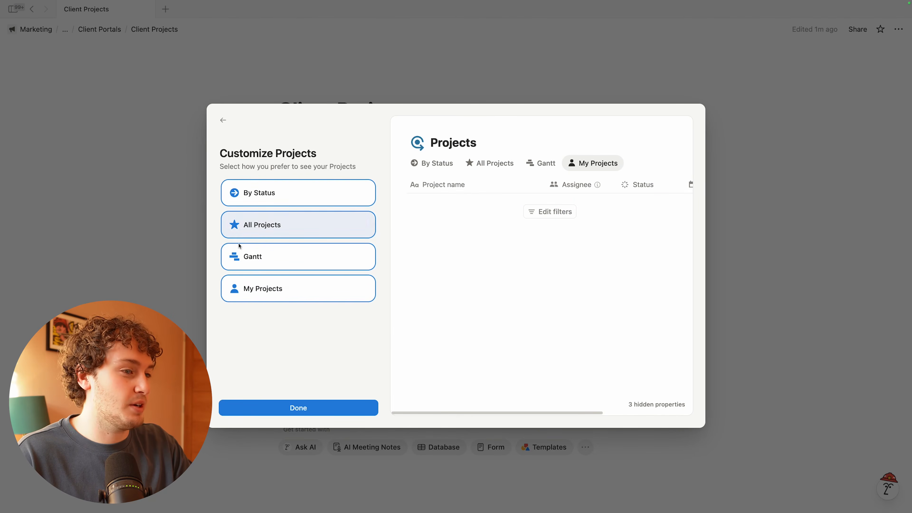
{"action": "left_click", "coordinate": [298, 408]}
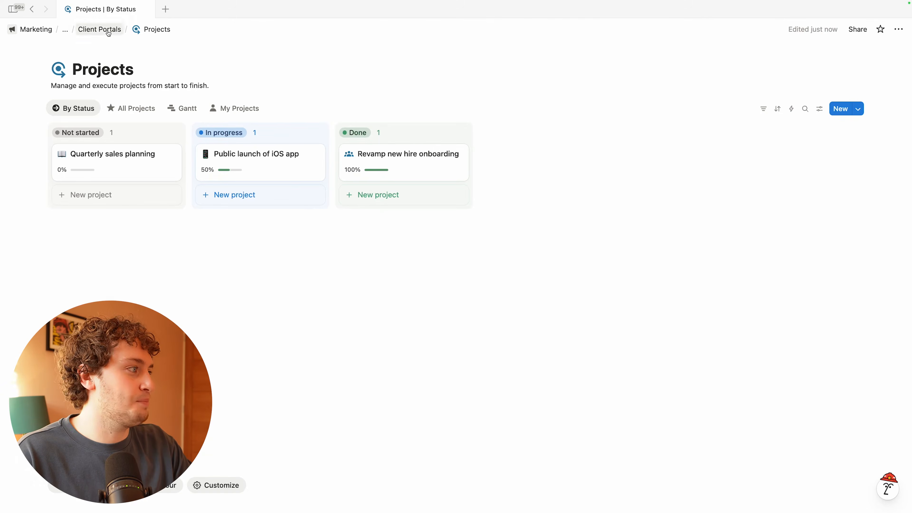
Step: Open the Tasks & Deliverables page from Client Portals and start a database there from the Tasks Tracker template
{"action": "left_click", "coordinate": [99, 29]}
{"action": "left_click", "coordinate": [332, 139]}
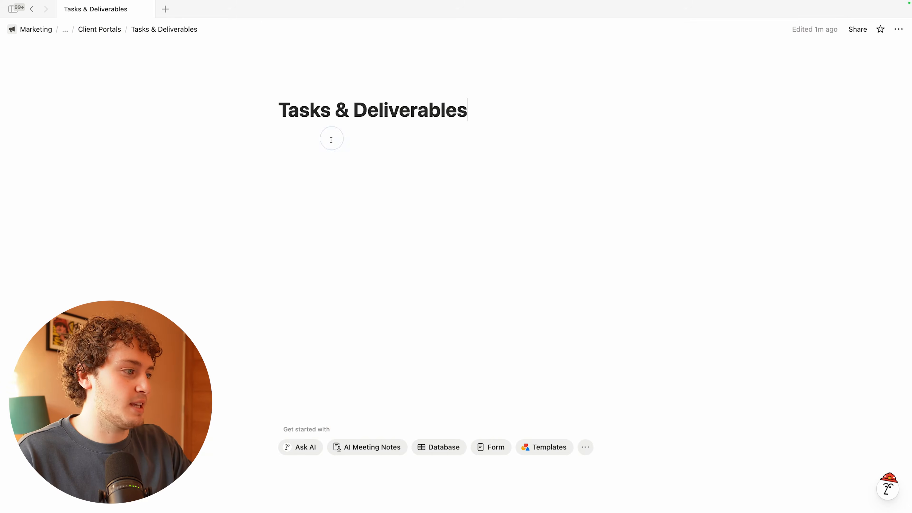
{"action": "left_click", "coordinate": [438, 447]}
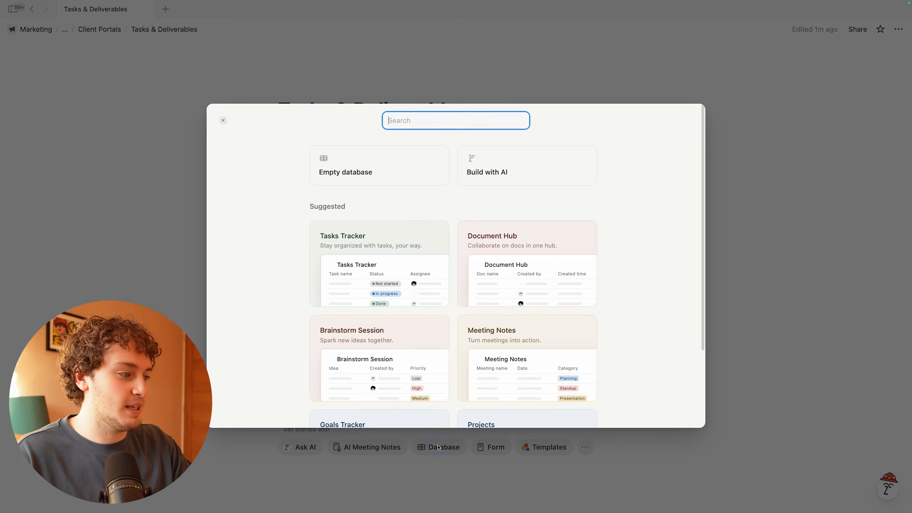
{"action": "left_click", "coordinate": [388, 262]}
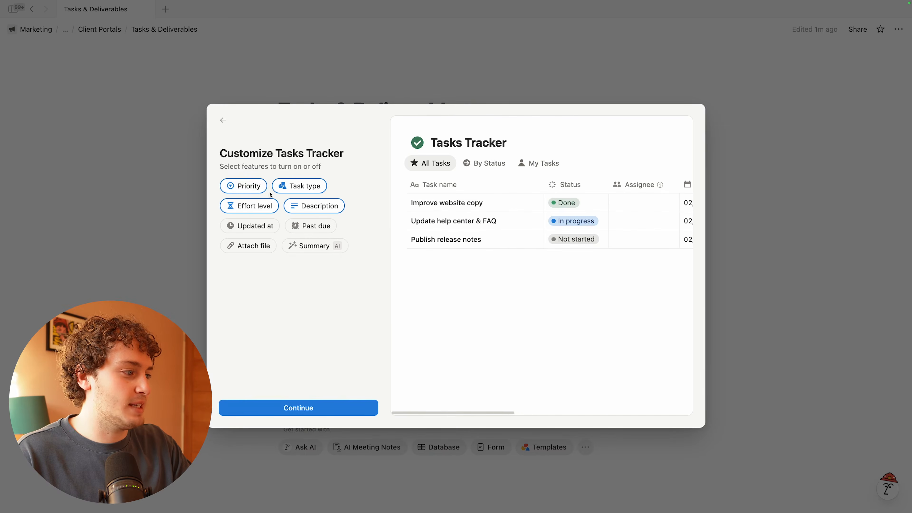
Step: Turn off Priority, Task type and Effort level, and create the Tasks Tracker with its All Tasks, By Status and My Tasks views
{"action": "left_click", "coordinate": [252, 186]}
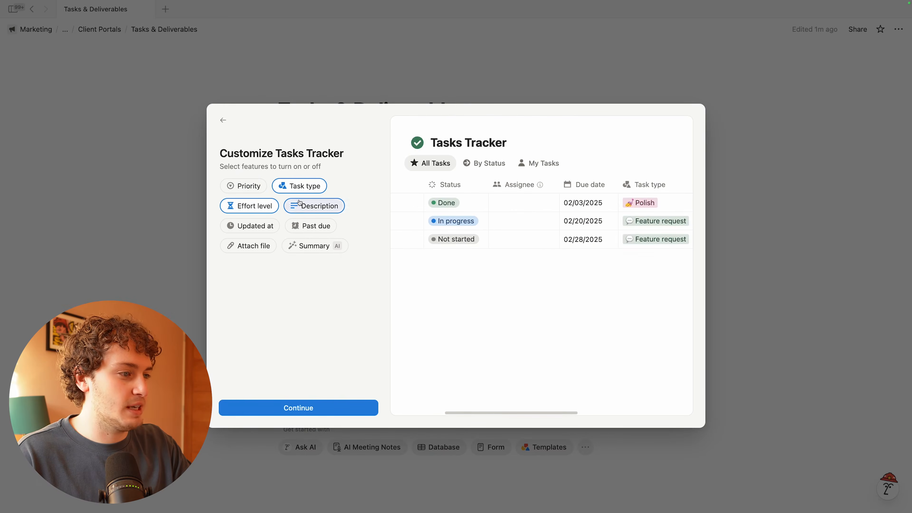
{"action": "left_click", "coordinate": [296, 186]}
{"action": "left_click", "coordinate": [252, 206]}
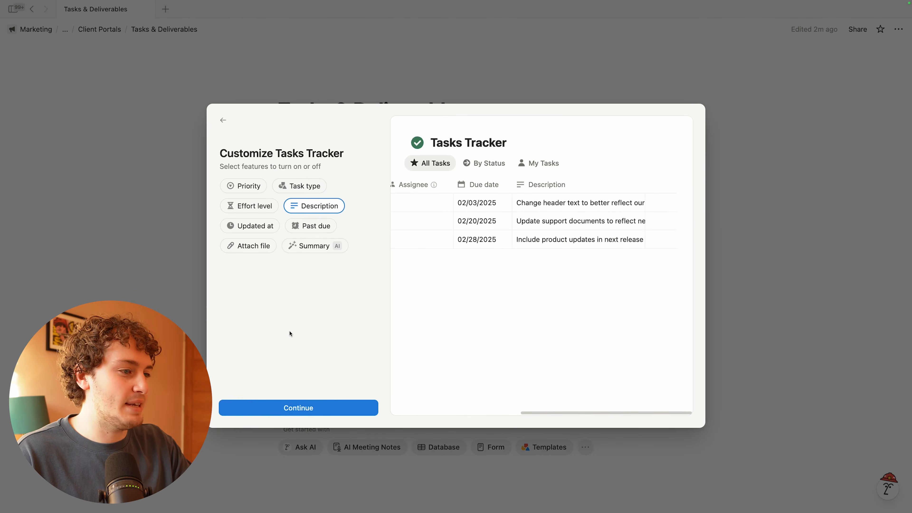
{"action": "left_click", "coordinate": [315, 403]}
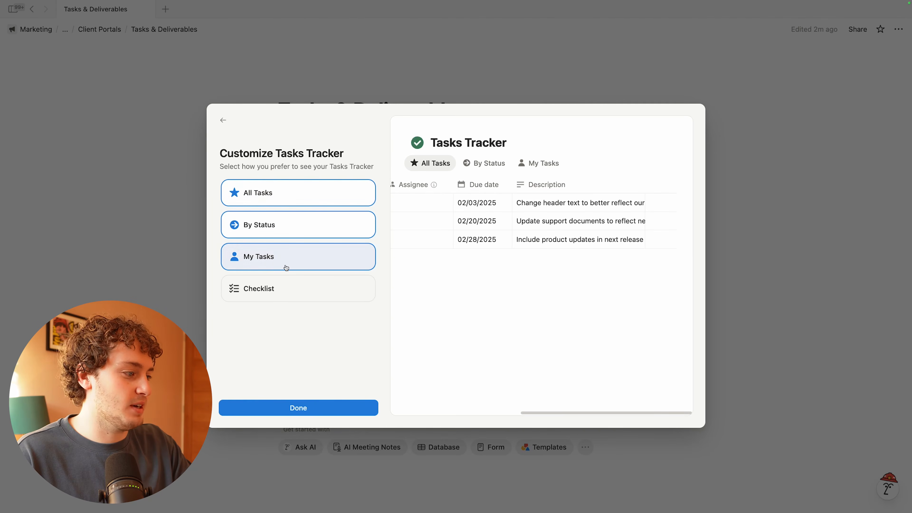
{"action": "left_click", "coordinate": [310, 410]}
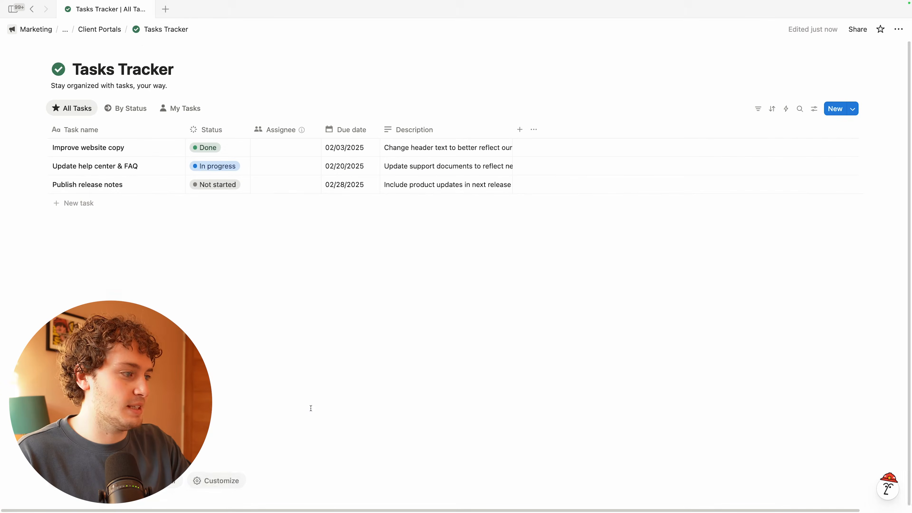
Step: Open the Docs page from Client Portals and start a database there from the Document Hub template
{"action": "left_click", "coordinate": [100, 30]}
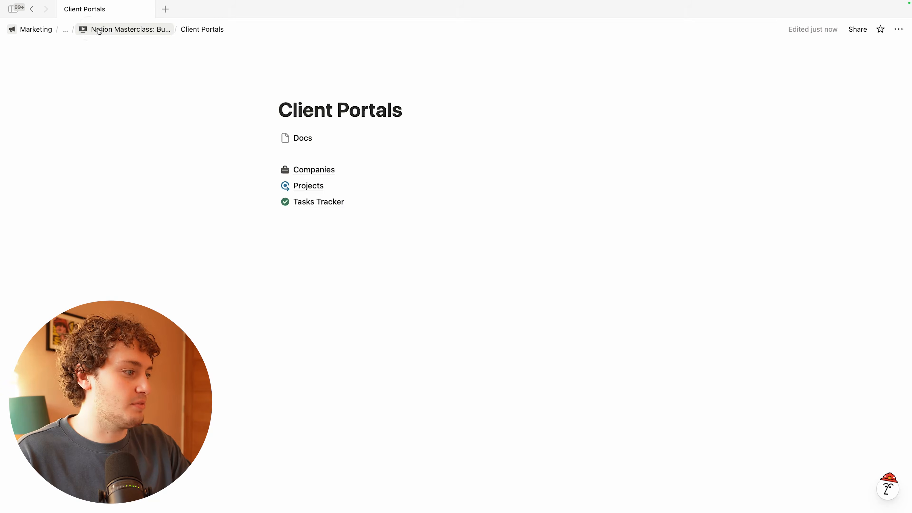
{"action": "left_click", "coordinate": [330, 140]}
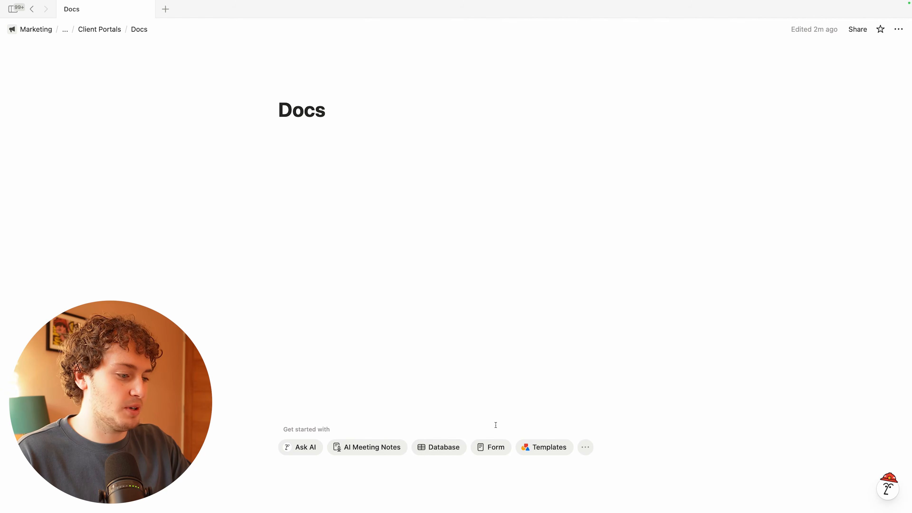
{"action": "left_click", "coordinate": [449, 446]}
{"action": "scroll", "coordinate": [263, 279], "scroll_direction": "down", "scroll_amount": 3}
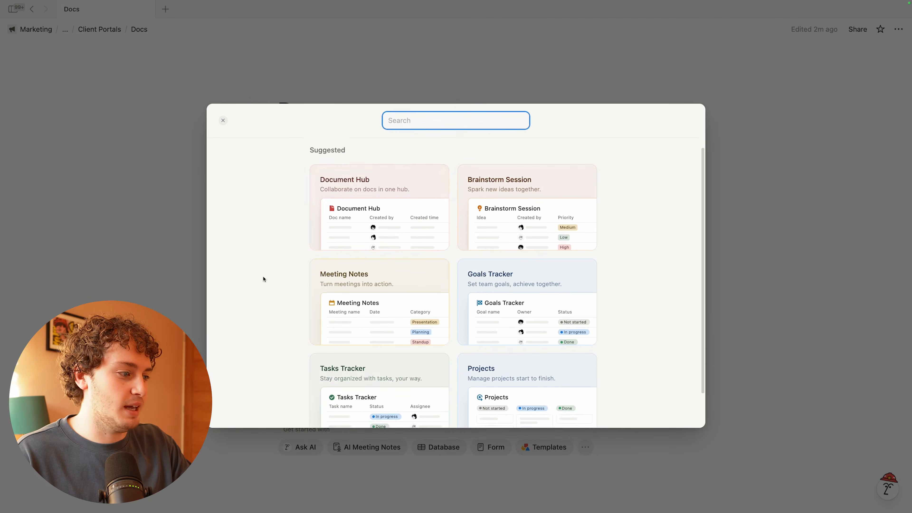
{"action": "left_click", "coordinate": [348, 212]}
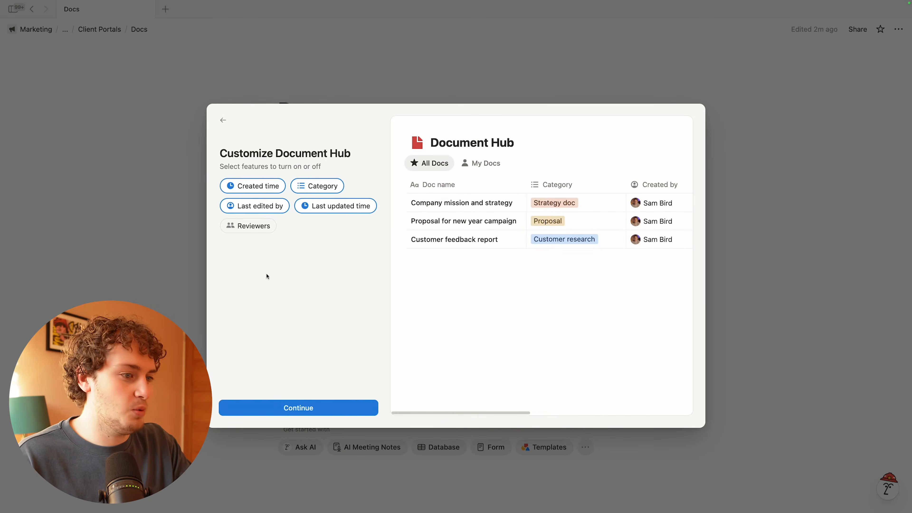
Step: Keep the default Document Hub features, add the By Category view and create the database
{"action": "left_click", "coordinate": [311, 408]}
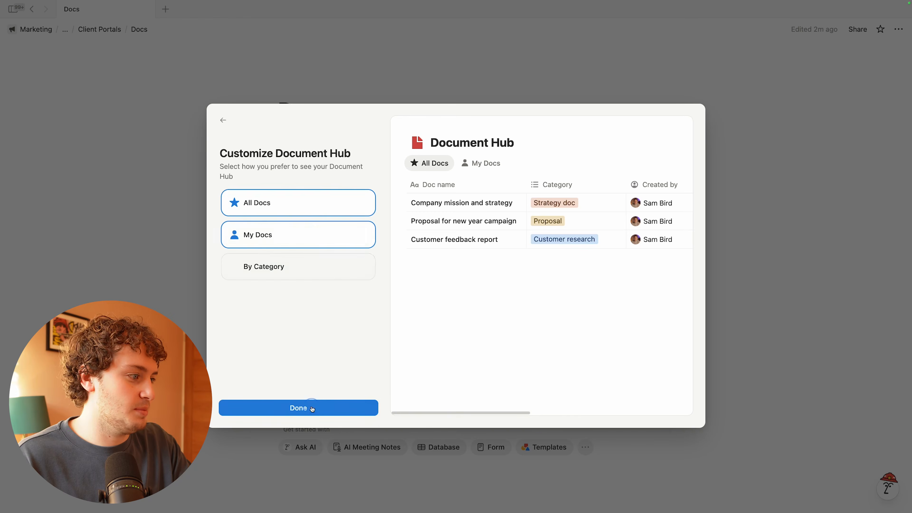
{"action": "left_click", "coordinate": [274, 271]}
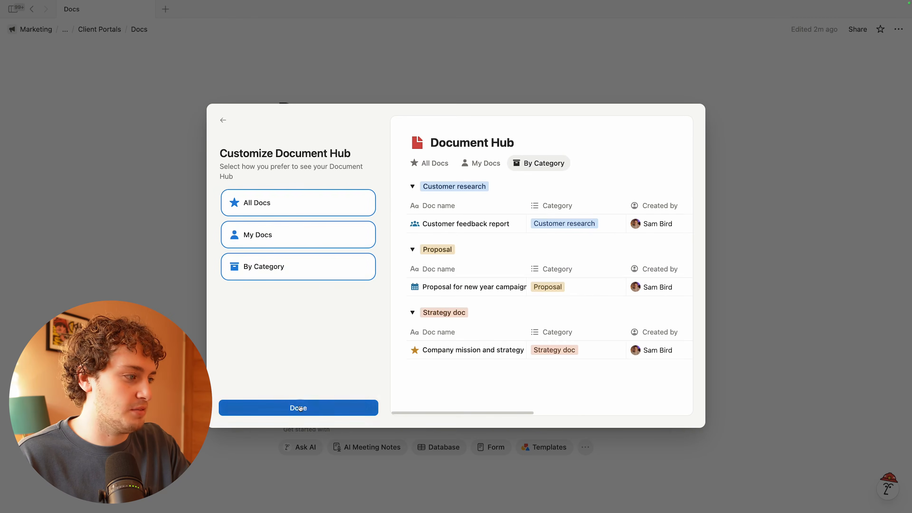
{"action": "left_click", "coordinate": [300, 408]}
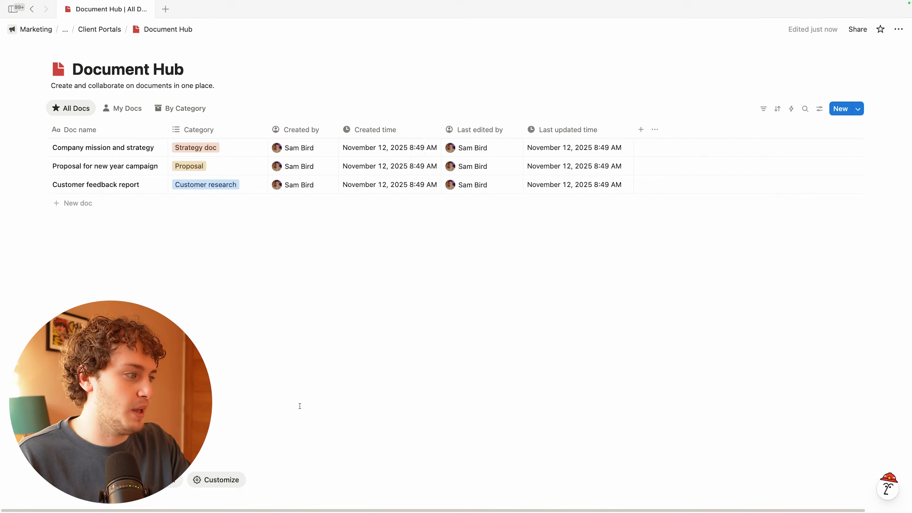
Step: Return to Client Portals, open Acme Corporation from the Companies database as a full page and start customizing its layout
{"action": "left_click", "coordinate": [110, 33]}
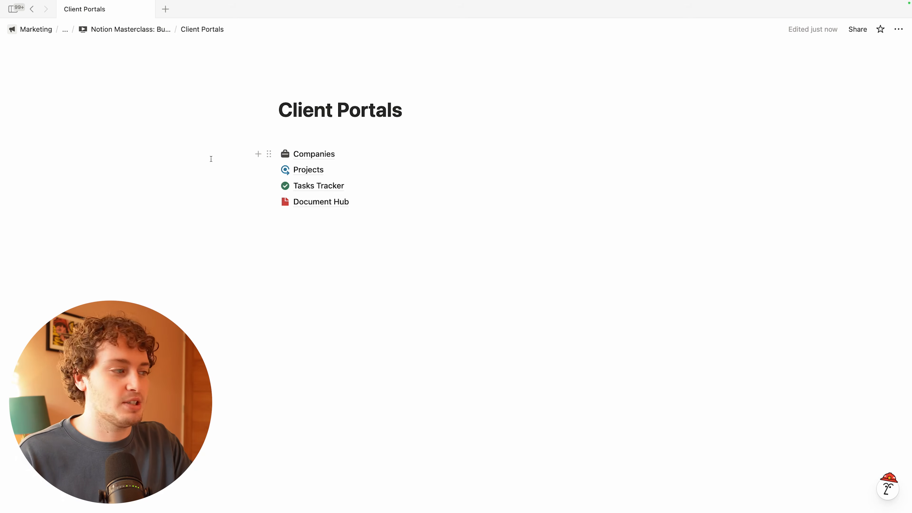
{"action": "left_click", "coordinate": [314, 154]}
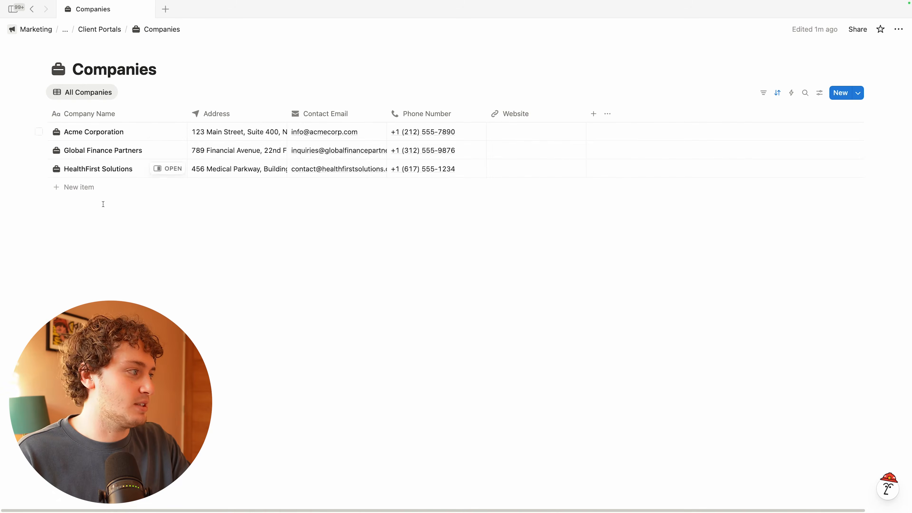
{"action": "left_click", "coordinate": [167, 131]}
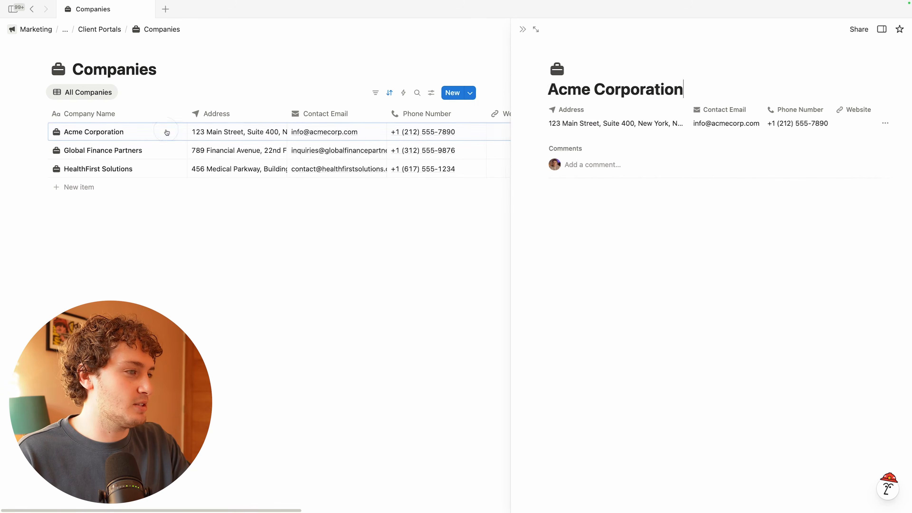
{"action": "left_click", "coordinate": [518, 29]}
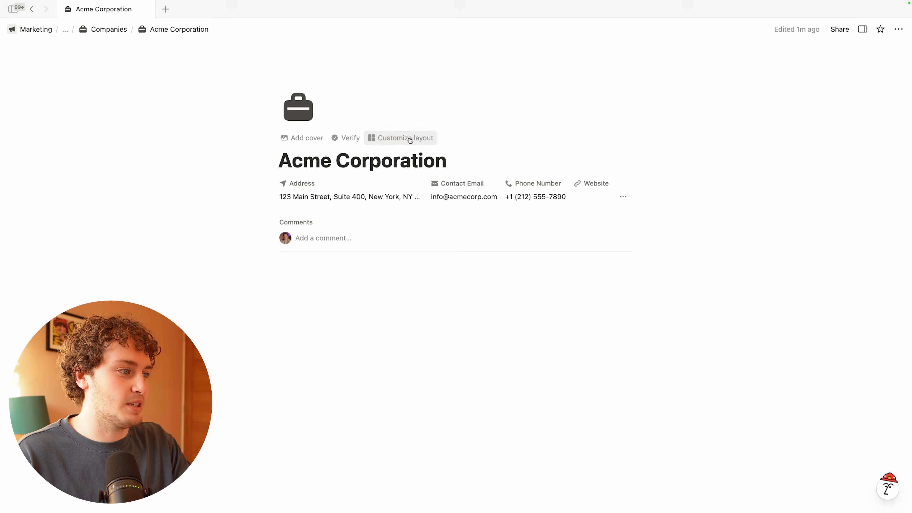
{"action": "left_click", "coordinate": [410, 141]}
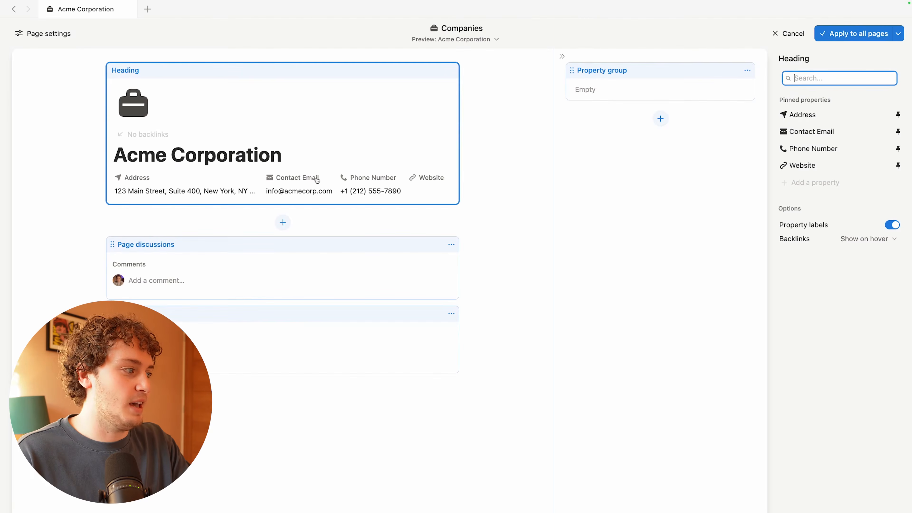
Step: Unpin Address, Contact Email, Phone Number and Website from the page heading
{"action": "left_click", "coordinate": [358, 141]}
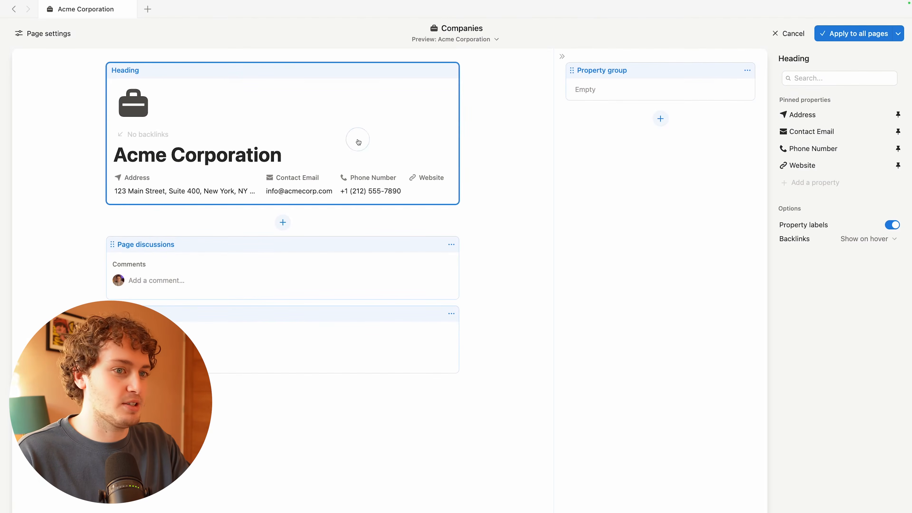
{"action": "left_click", "coordinate": [898, 114]}
{"action": "left_click", "coordinate": [898, 115]}
{"action": "left_click", "coordinate": [898, 114]}
{"action": "left_click", "coordinate": [898, 115]}
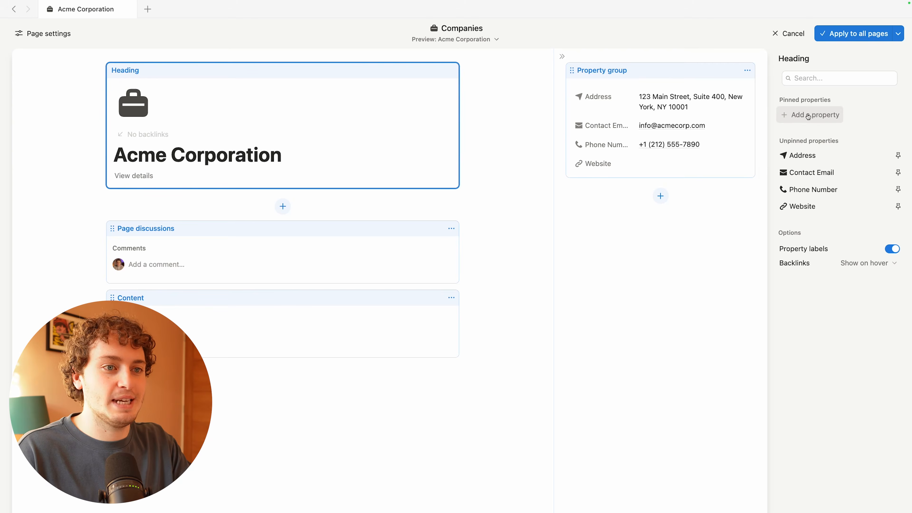
Step: Add a Button property named New Deliverable to the heading's pinned properties
{"action": "left_click", "coordinate": [808, 115]}
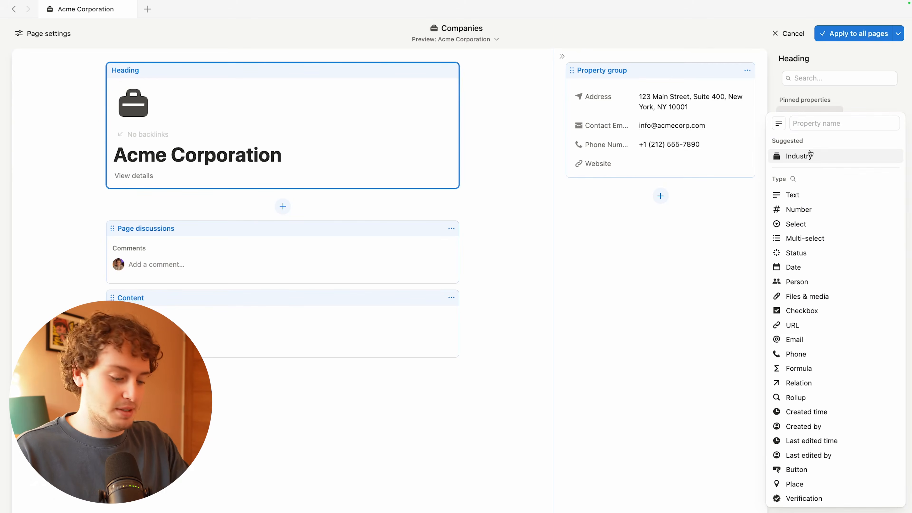
{"action": "left_click", "coordinate": [793, 179]}
{"action": "type", "text": "but"}
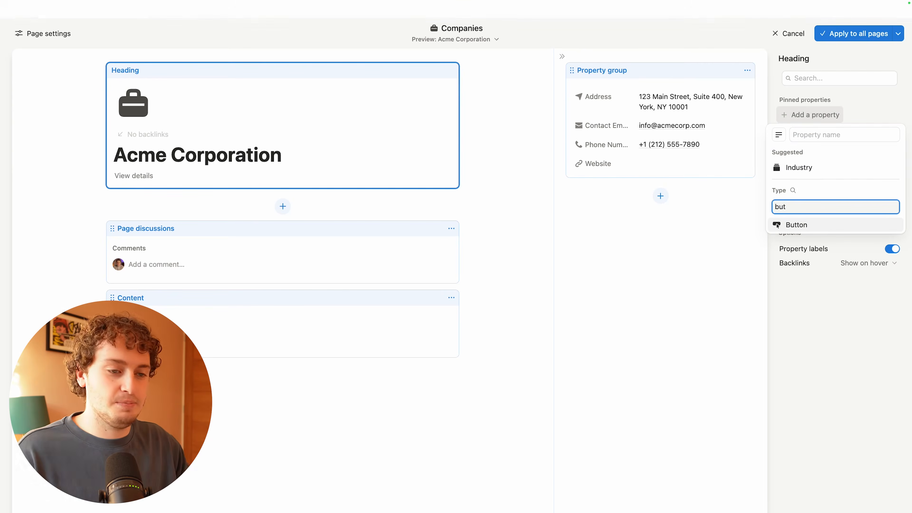
{"action": "left_click", "coordinate": [798, 225]}
{"action": "double_click", "coordinate": [796, 136]}
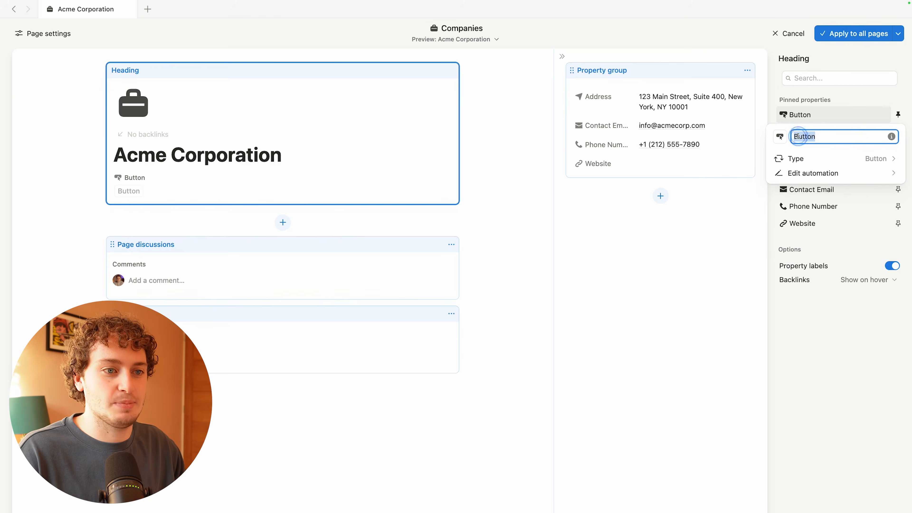
{"action": "type", "text": "New "}
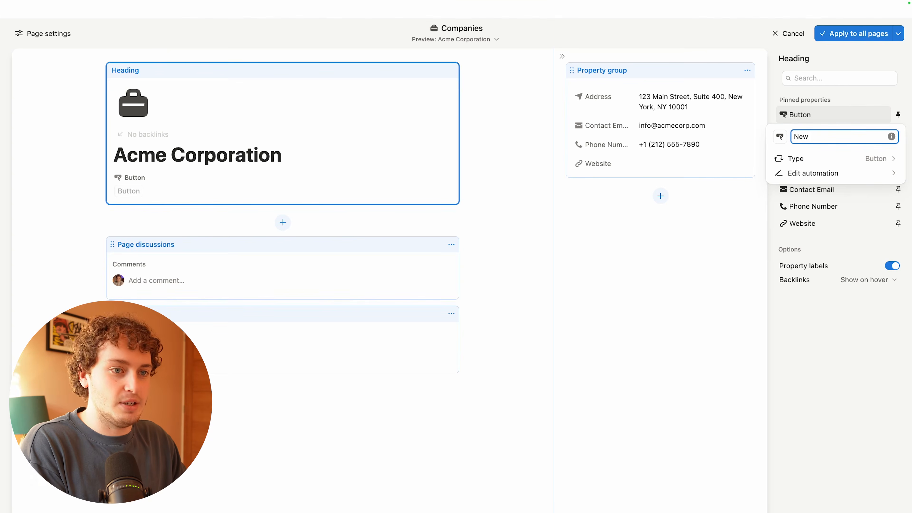
{"action": "type", "text": "Deliverable"}
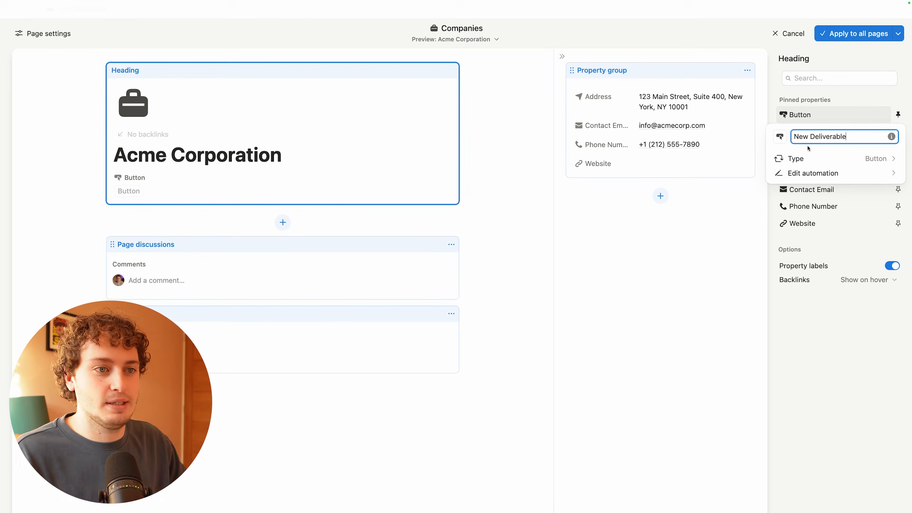
{"action": "key", "text": "Return"}
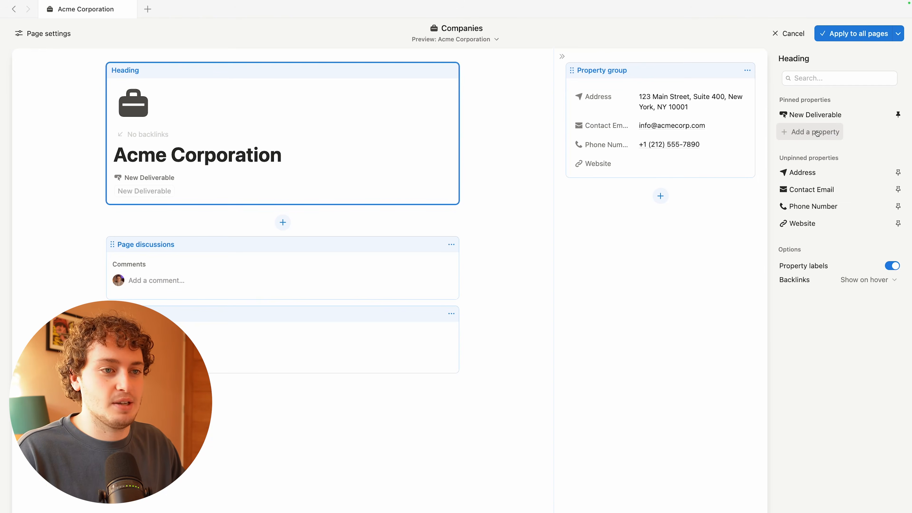
Step: Add a pinned URL property named Google Folder to the heading
{"action": "left_click", "coordinate": [810, 134]}
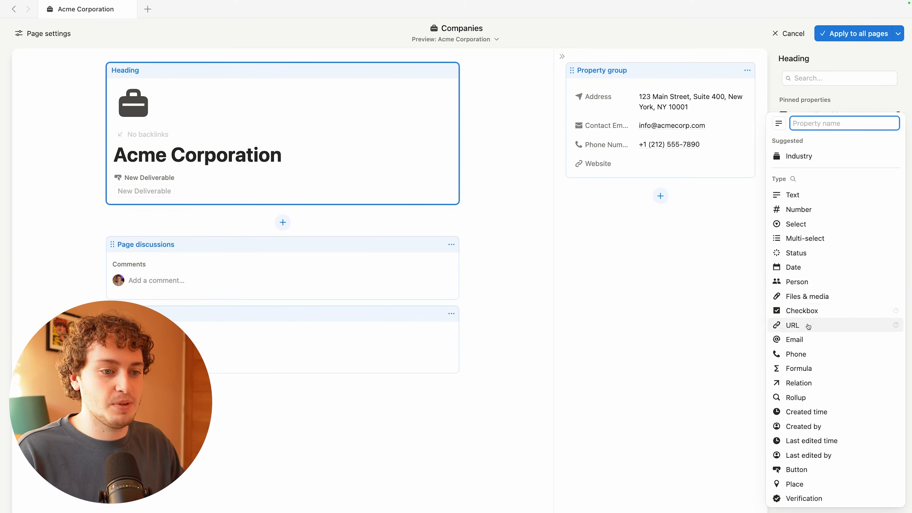
{"action": "left_click", "coordinate": [809, 324]}
{"action": "left_click", "coordinate": [800, 154]}
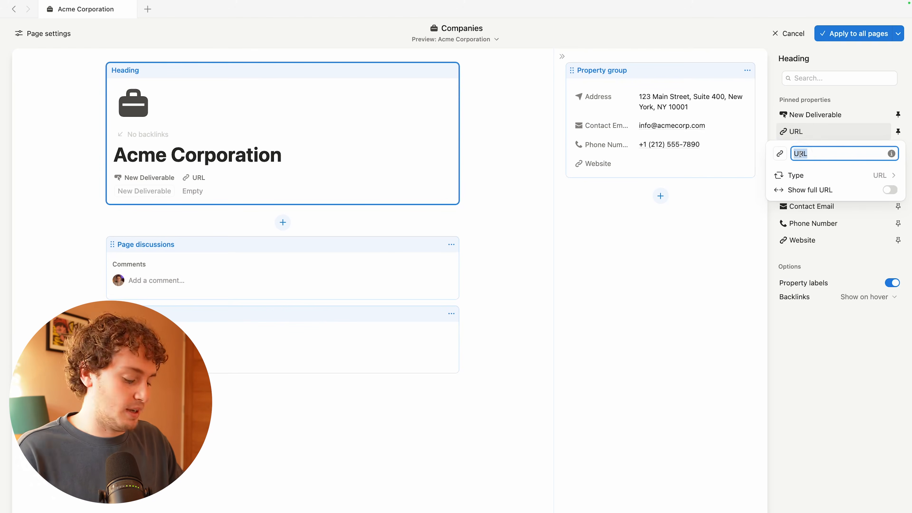
{"action": "type", "text": "Google Fold"}
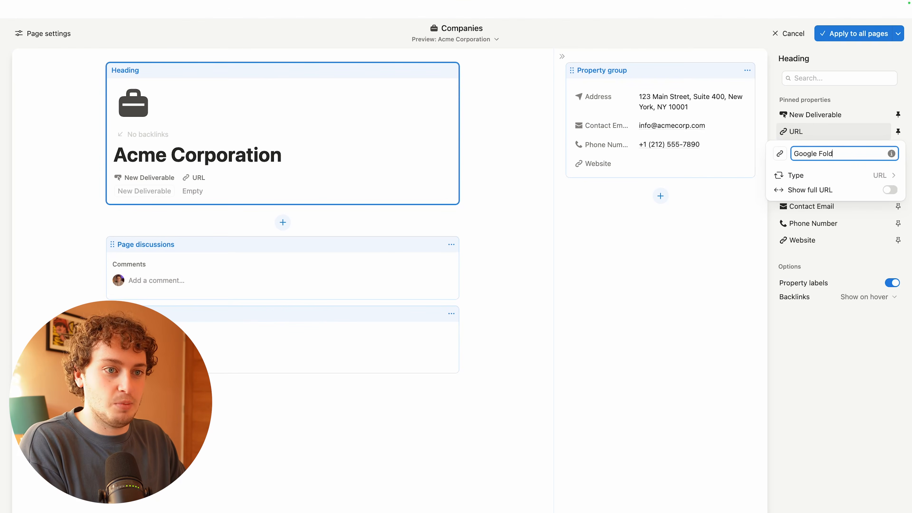
{"action": "type", "text": "er"}
{"action": "key", "text": "Return"}
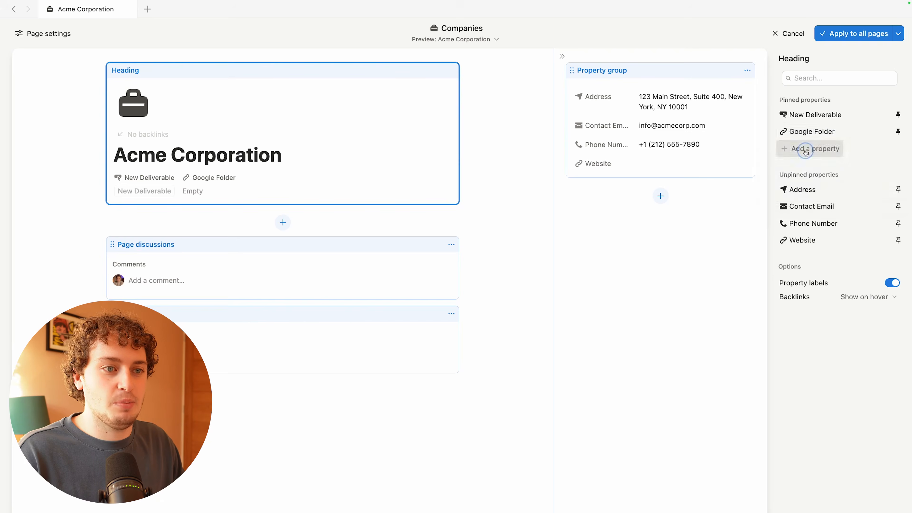
Step: Add a pinned URL property named Analytics Dash to the heading
{"action": "left_click", "coordinate": [804, 149]}
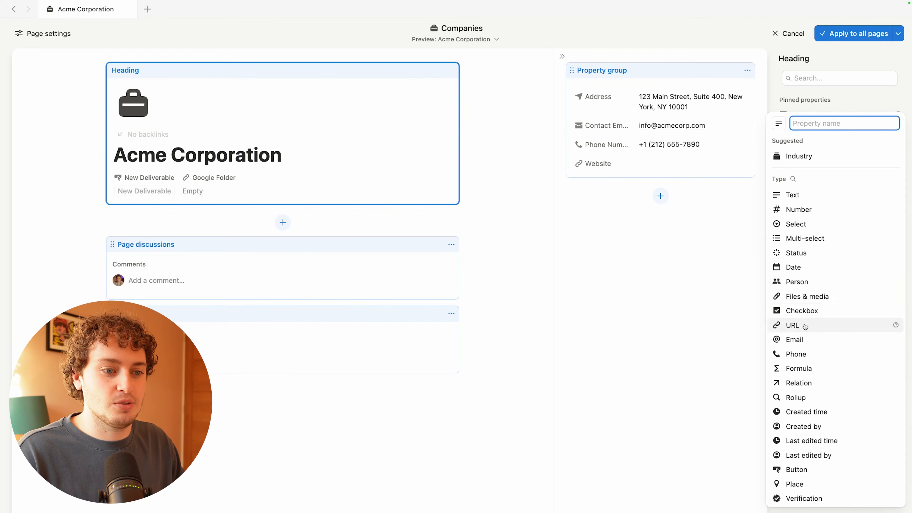
{"action": "left_click", "coordinate": [804, 325]}
{"action": "double_click", "coordinate": [806, 173]}
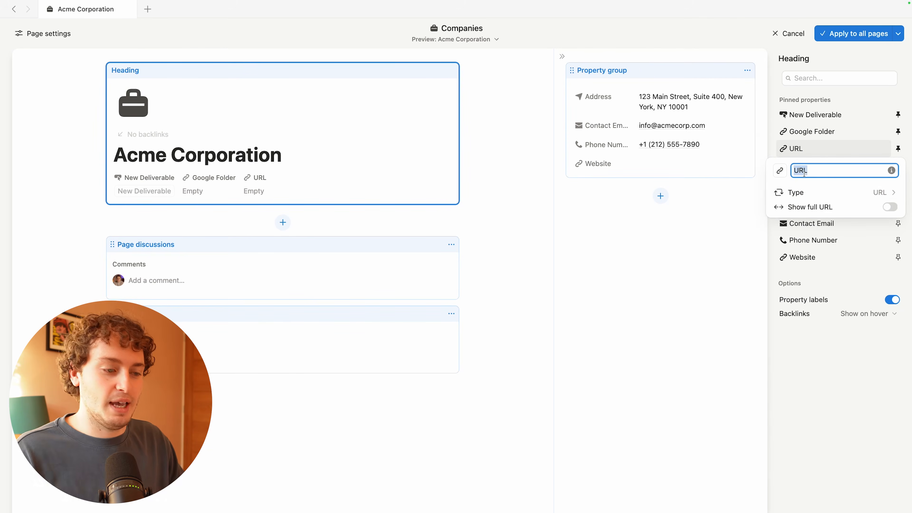
{"action": "type", "text": "Analytics Das"}
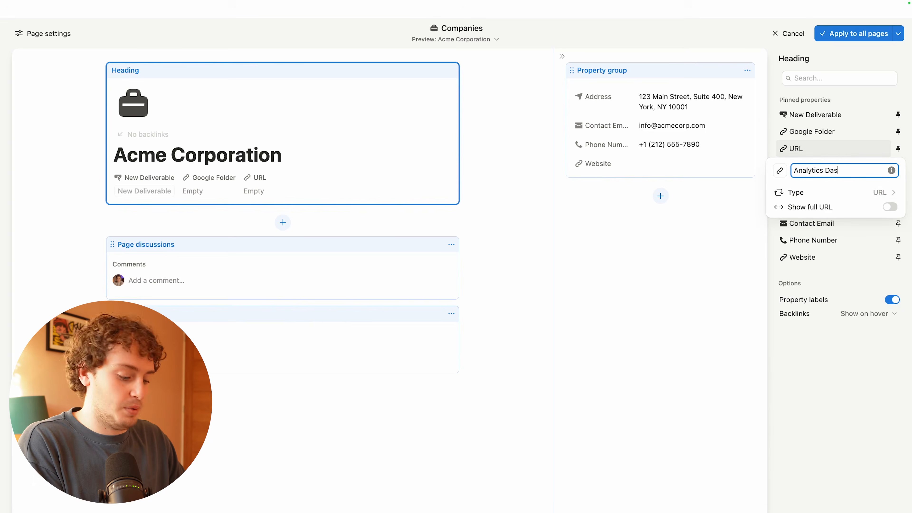
{"action": "type", "text": "h"}
{"action": "key", "text": "Return"}
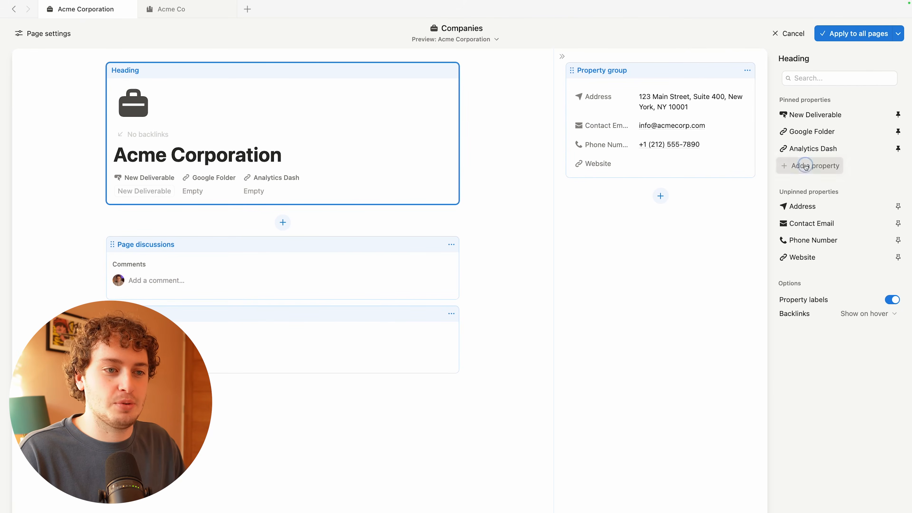
Step: Add a pinned URL property named Book Call to the heading
{"action": "left_click", "coordinate": [806, 166]}
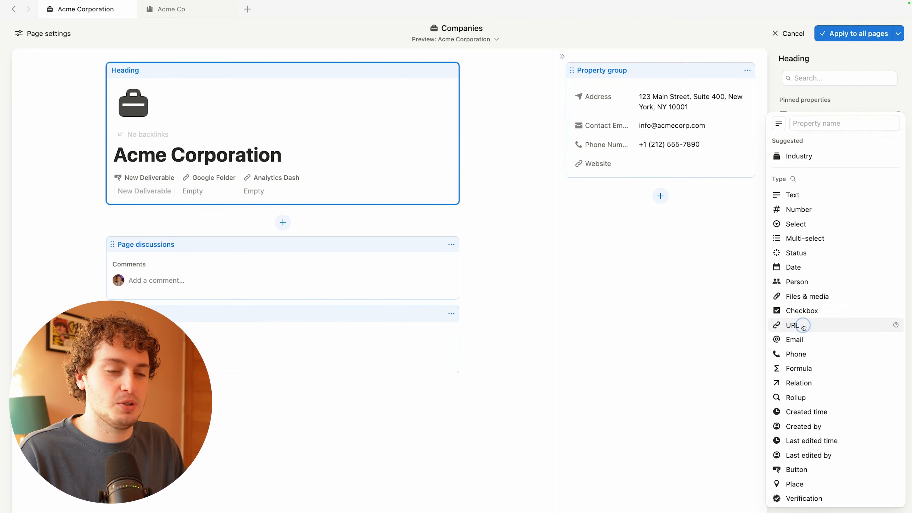
{"action": "left_click", "coordinate": [805, 327]}
{"action": "left_click", "coordinate": [795, 187]}
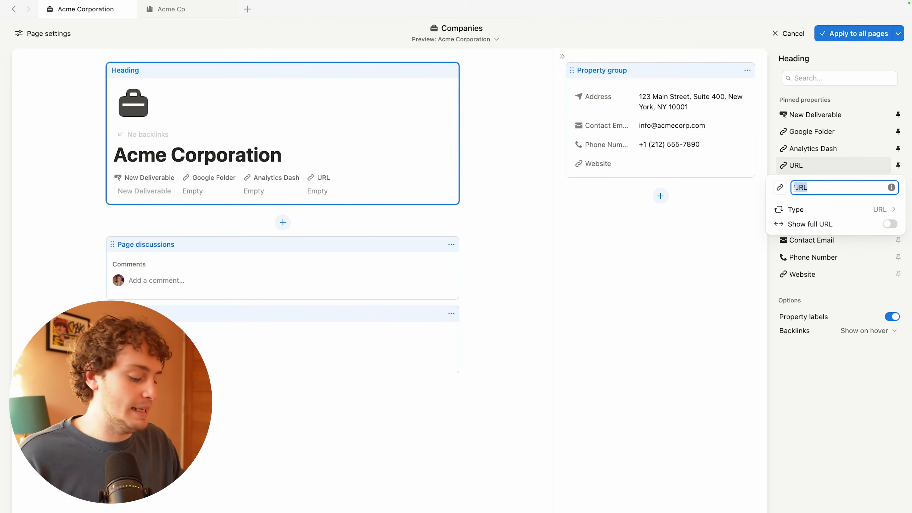
{"action": "type", "text": "Book Call"}
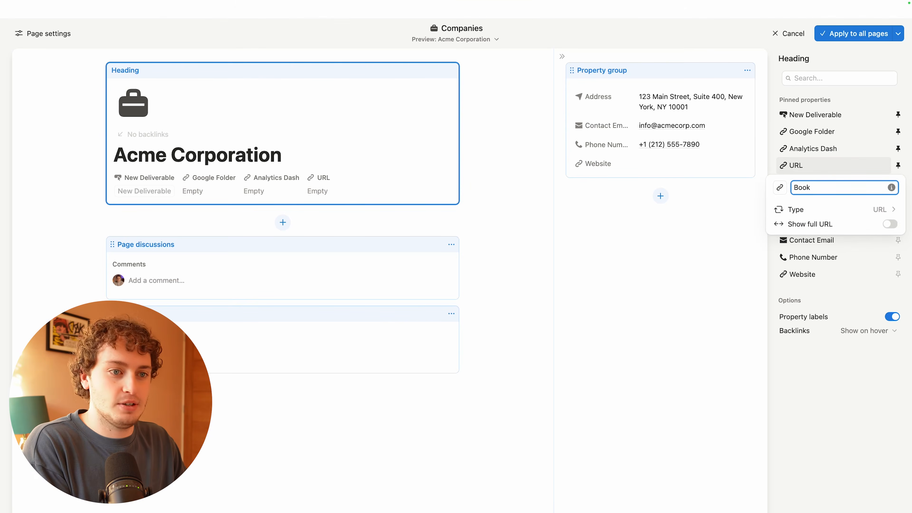
{"action": "left_click", "coordinate": [824, 166]}
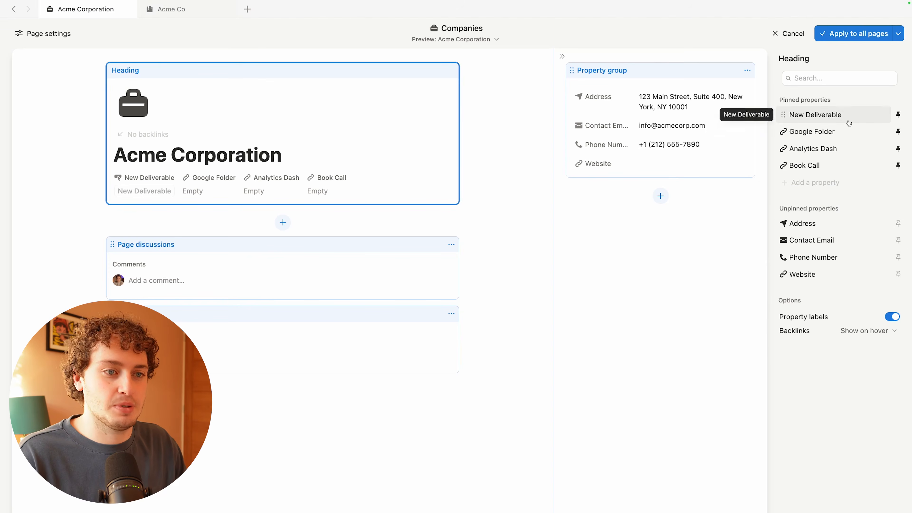
Step: Add a Person property named Client Access at the top of the property group and apply the layout to all pages
{"action": "left_click", "coordinate": [610, 134]}
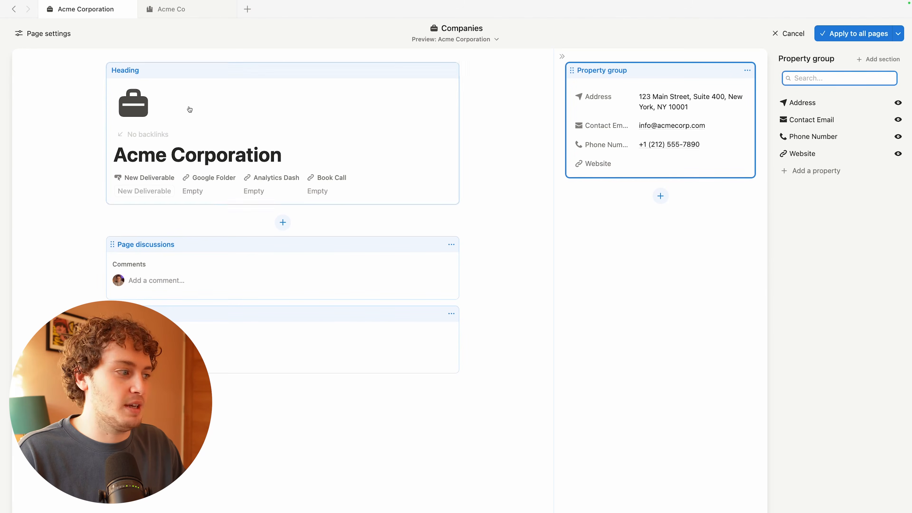
{"action": "left_click", "coordinate": [815, 171]}
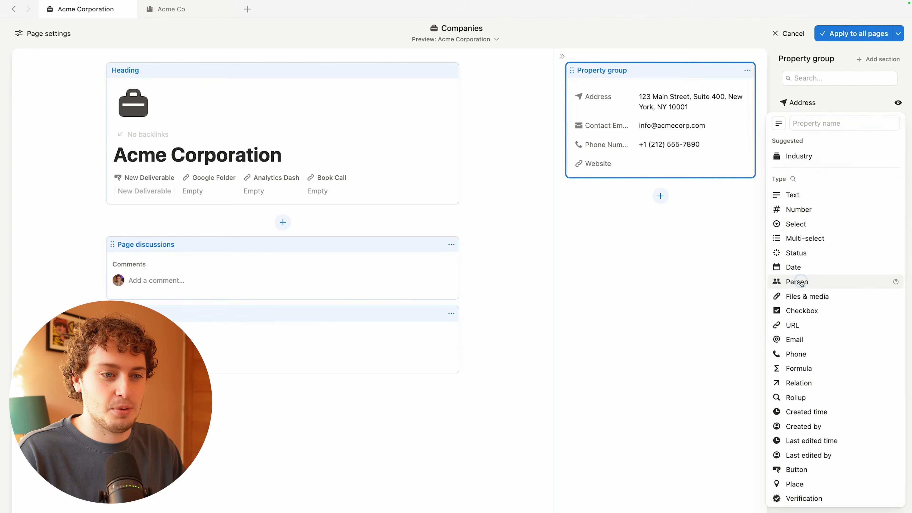
{"action": "left_click", "coordinate": [800, 282]}
{"action": "double_click", "coordinate": [804, 193]}
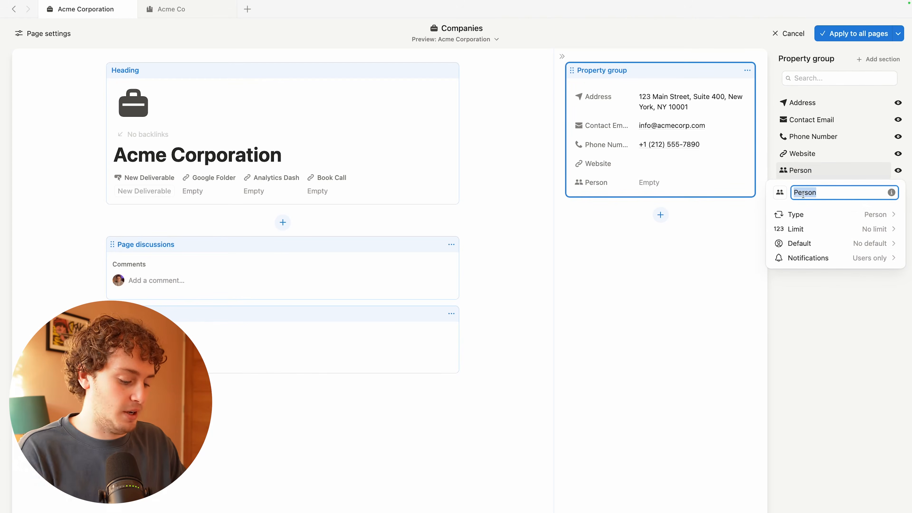
{"action": "type", "text": "Client Access"}
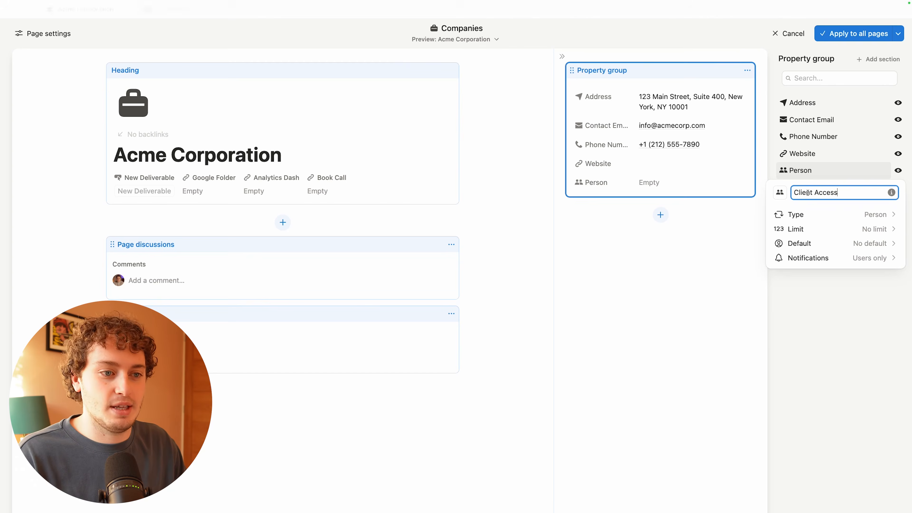
{"action": "left_click", "coordinate": [853, 340]}
{"action": "left_click_drag", "start_coordinate": [784, 170], "coordinate": [787, 98]}
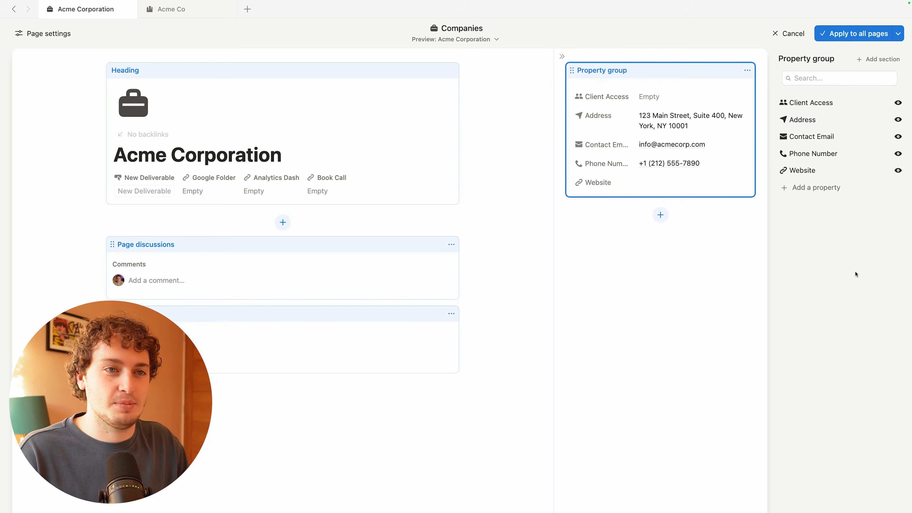
{"action": "left_click", "coordinate": [850, 38]}
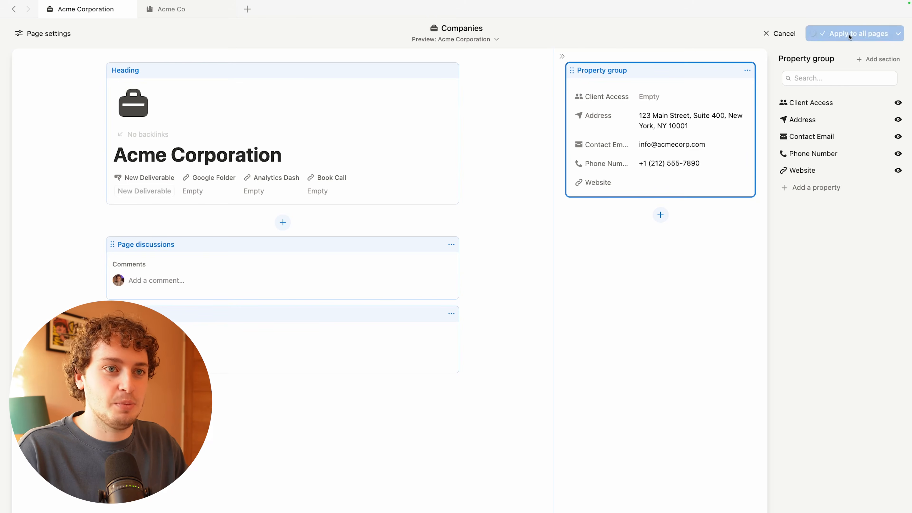
Step: Open the Projects database from the Client Portals page and rename it to Client Projects
{"action": "left_click", "coordinate": [65, 31]}
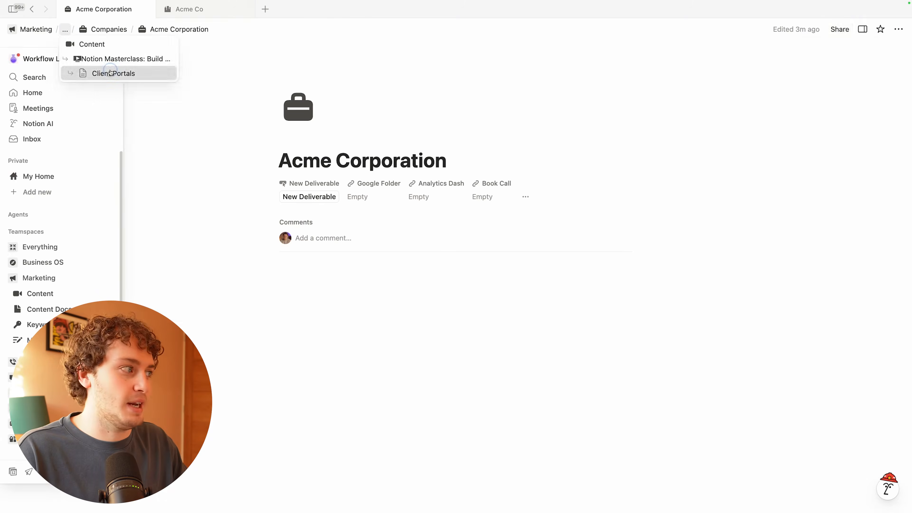
{"action": "left_click", "coordinate": [110, 71]}
{"action": "left_click", "coordinate": [346, 170]}
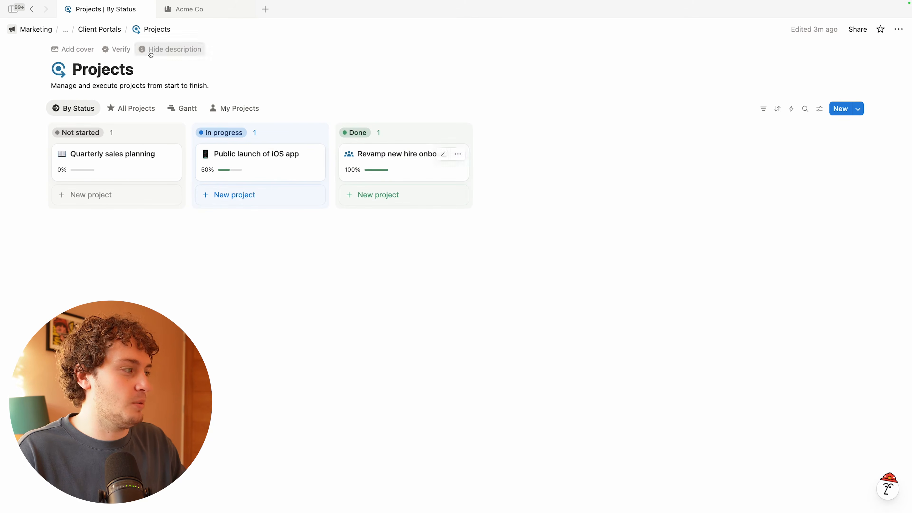
{"action": "left_click", "coordinate": [73, 69]}
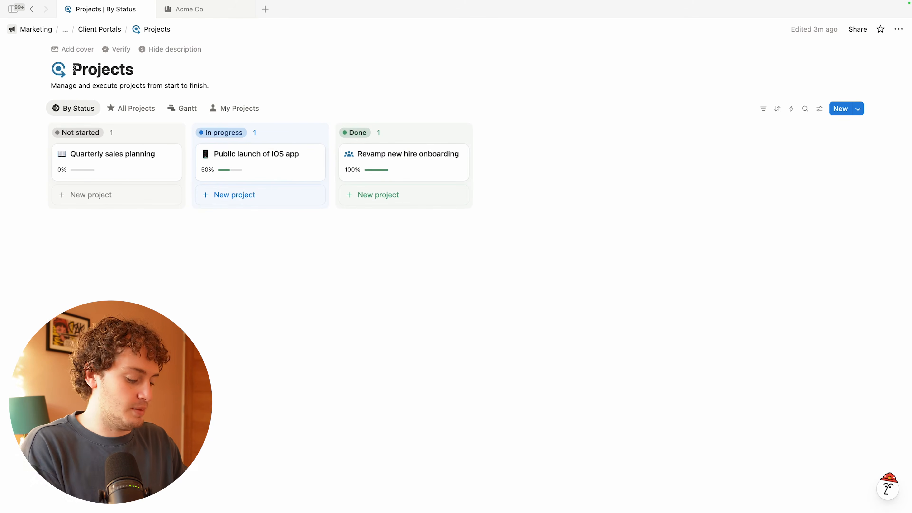
{"action": "type", "text": "Client"}
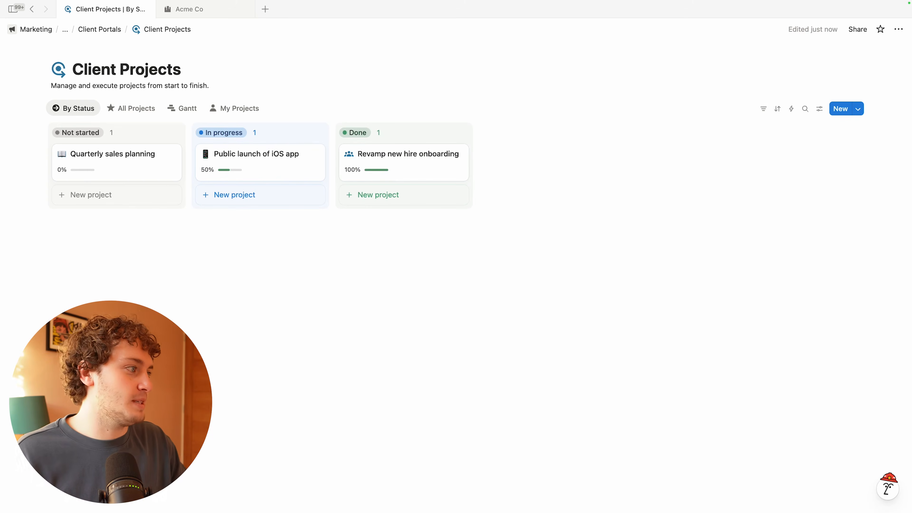
Step: Open the Quarterly sales planning project as a full page and start customizing its layout
{"action": "left_click", "coordinate": [131, 169]}
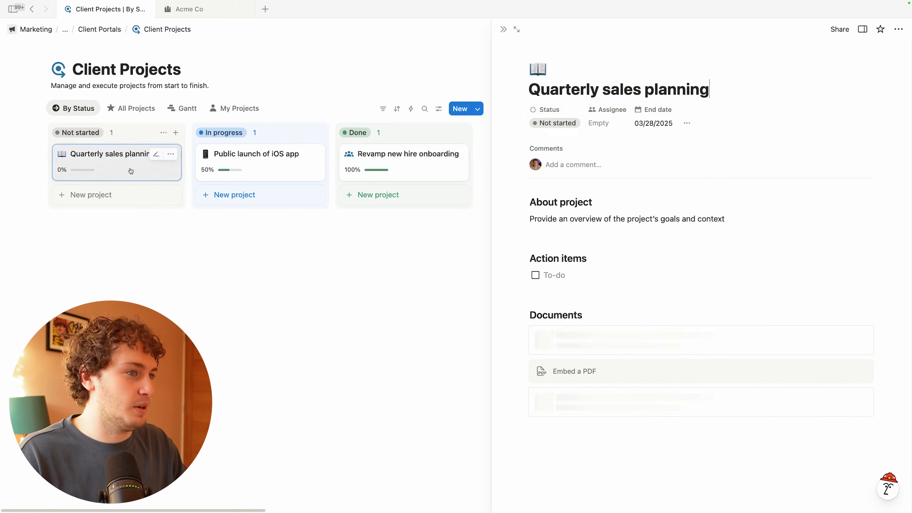
{"action": "left_click", "coordinate": [517, 30]}
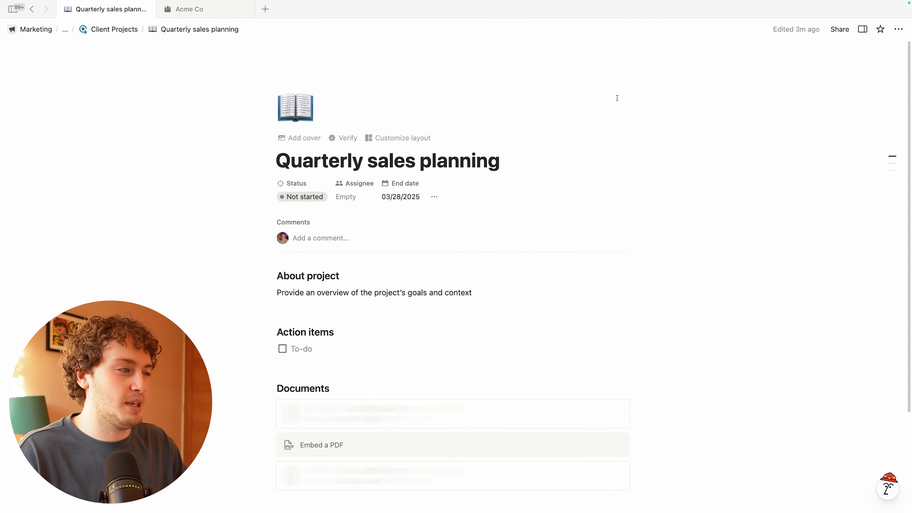
{"action": "left_click", "coordinate": [397, 138]}
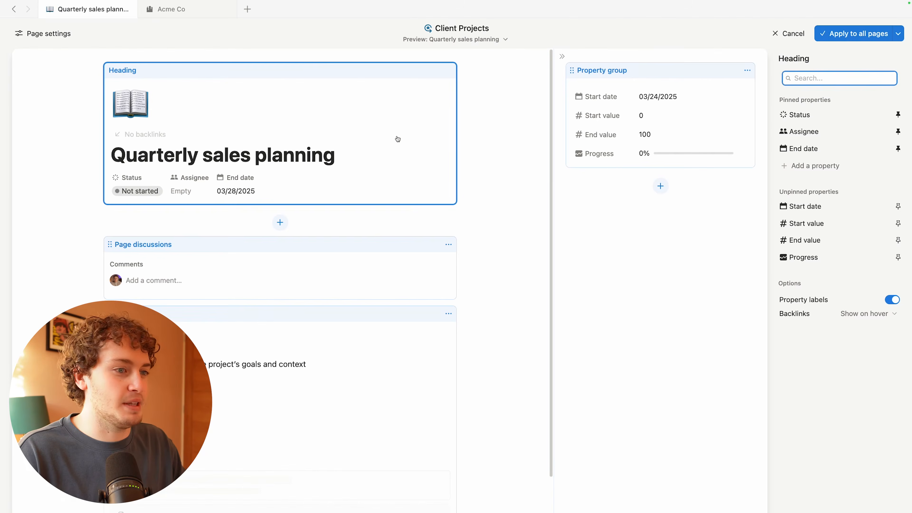
{"action": "left_click", "coordinate": [352, 175]}
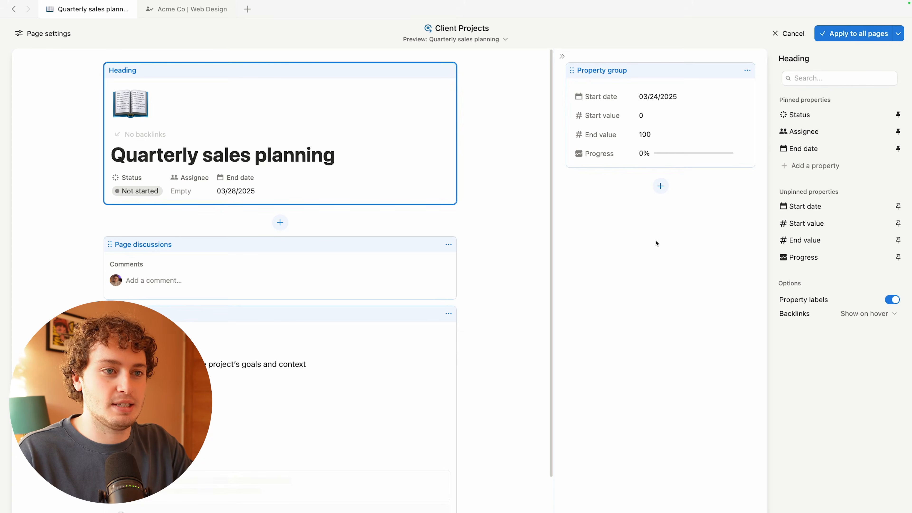
Step: Add a two-way relation property to the Companies database and place it first in the property group
{"action": "left_click", "coordinate": [674, 126]}
{"action": "left_click", "coordinate": [801, 171]}
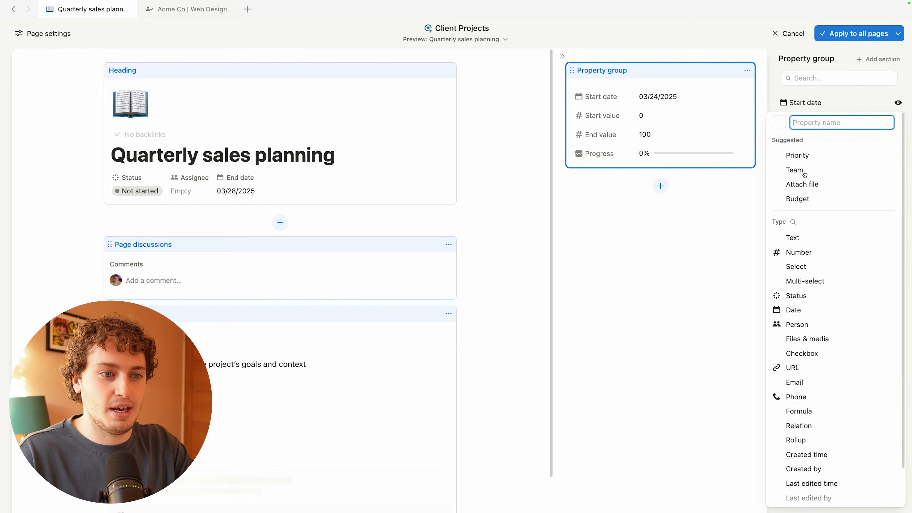
{"action": "left_click", "coordinate": [801, 426]}
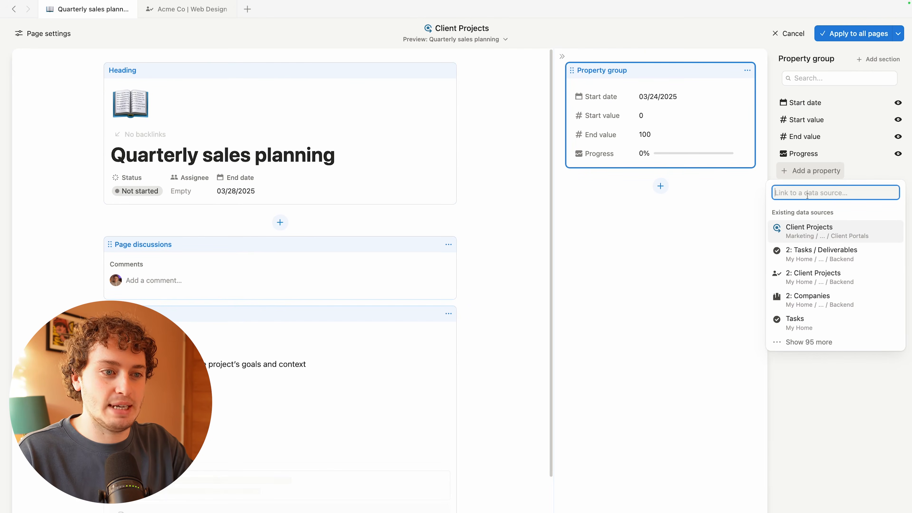
{"action": "type", "text": "Companie"}
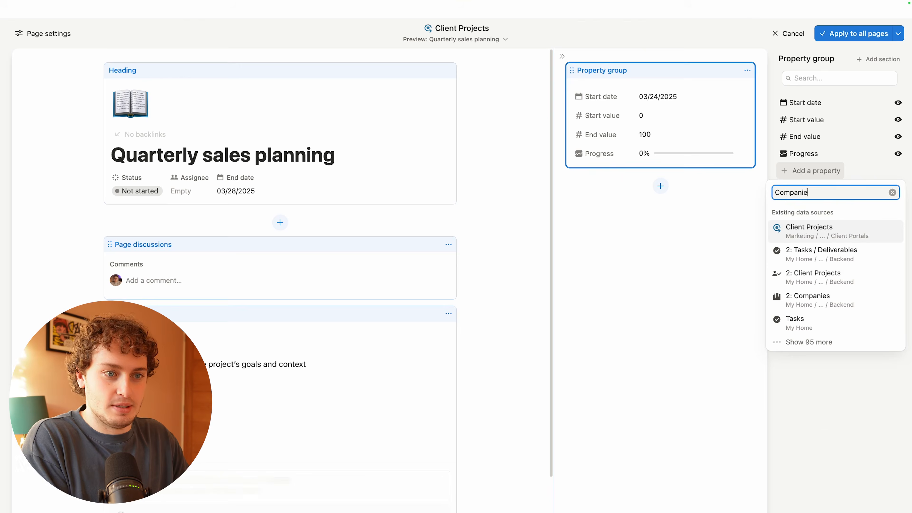
{"action": "type", "text": "s"}
{"action": "key", "text": "Return"}
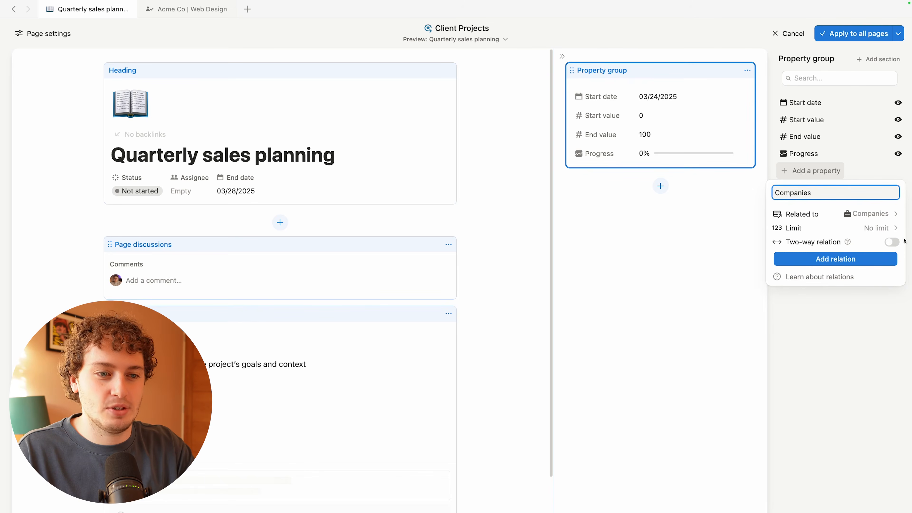
{"action": "left_click", "coordinate": [892, 242]}
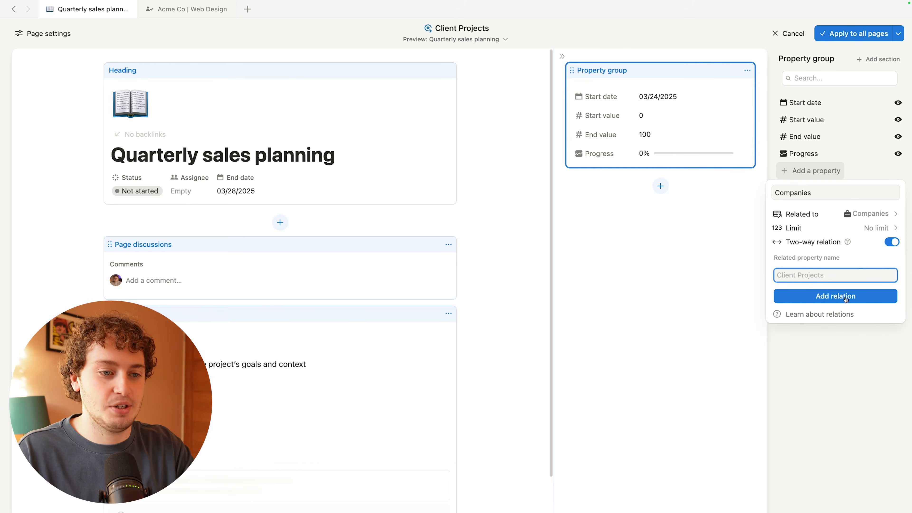
{"action": "left_click", "coordinate": [840, 296]}
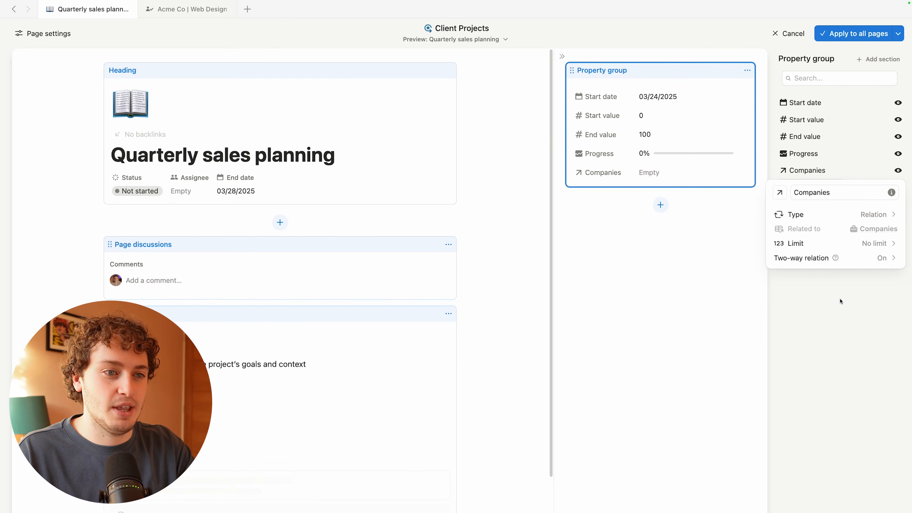
{"action": "left_click", "coordinate": [841, 301]}
{"action": "left_click_drag", "start_coordinate": [801, 171], "coordinate": [794, 103]}
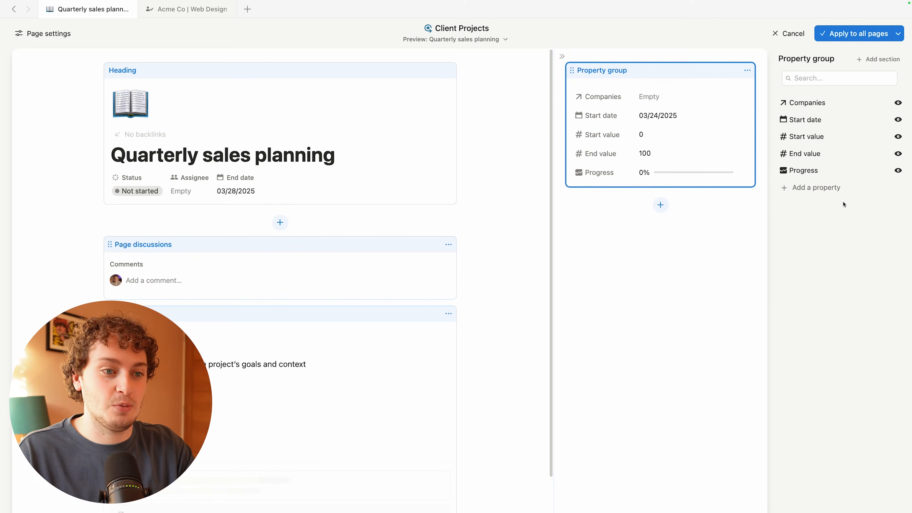
Step: Add a Person property named Client Access directly below Companies in the property group and apply the layout to all pages
{"action": "left_click", "coordinate": [798, 189]}
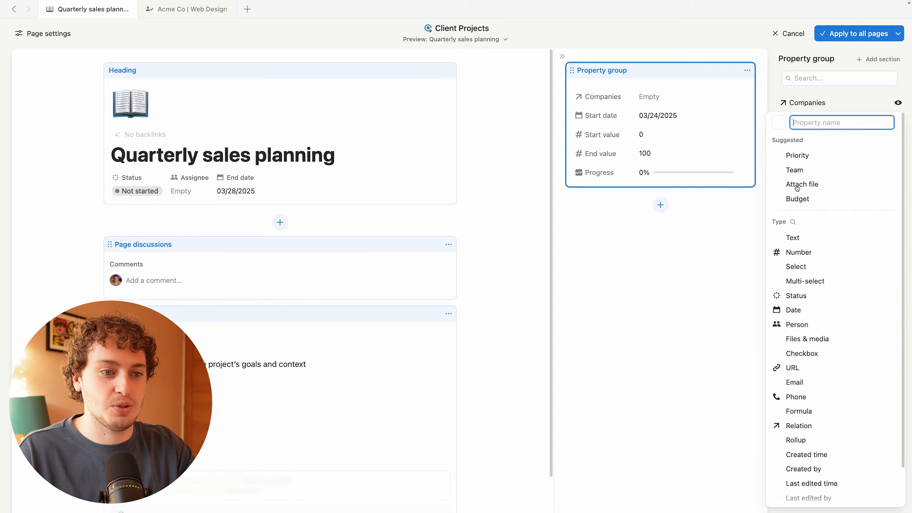
{"action": "left_click", "coordinate": [797, 325]}
{"action": "double_click", "coordinate": [810, 209]}
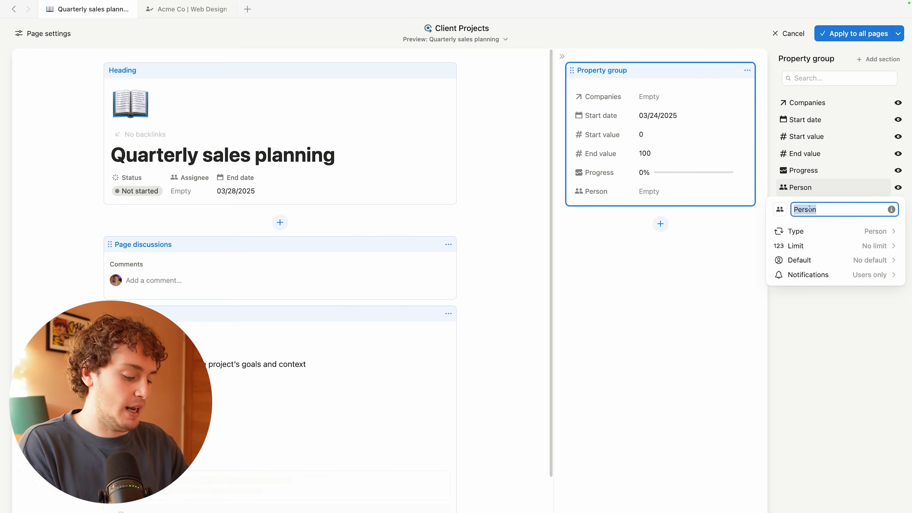
{"action": "type", "text": "Client Access"}
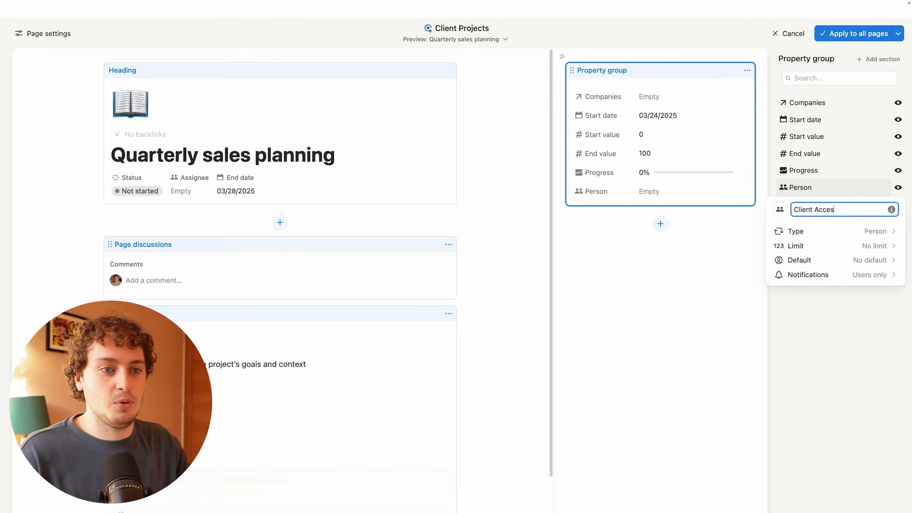
{"action": "left_click", "coordinate": [841, 361]}
{"action": "left_click", "coordinate": [819, 171]}
{"action": "left_click_drag", "start_coordinate": [819, 171], "coordinate": [800, 118]}
{"action": "mouse_move", "coordinate": [797, 193]}
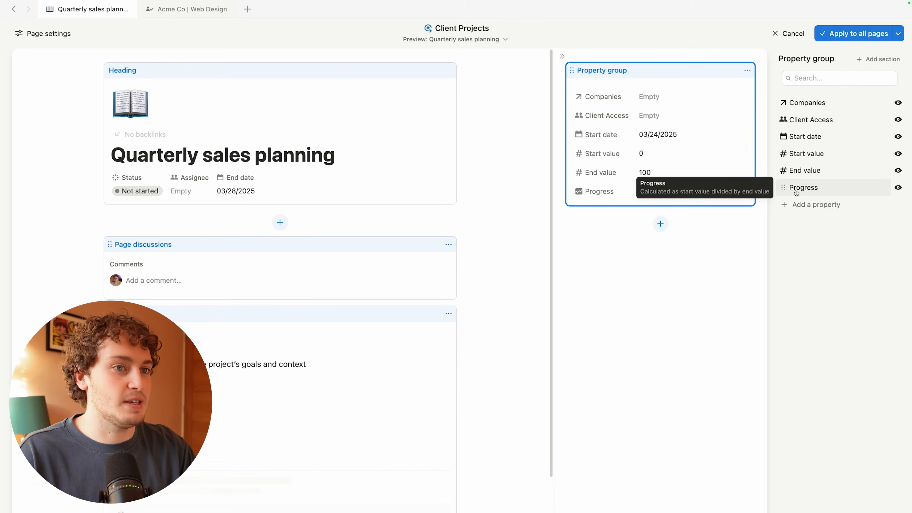
{"action": "left_click", "coordinate": [846, 33]}
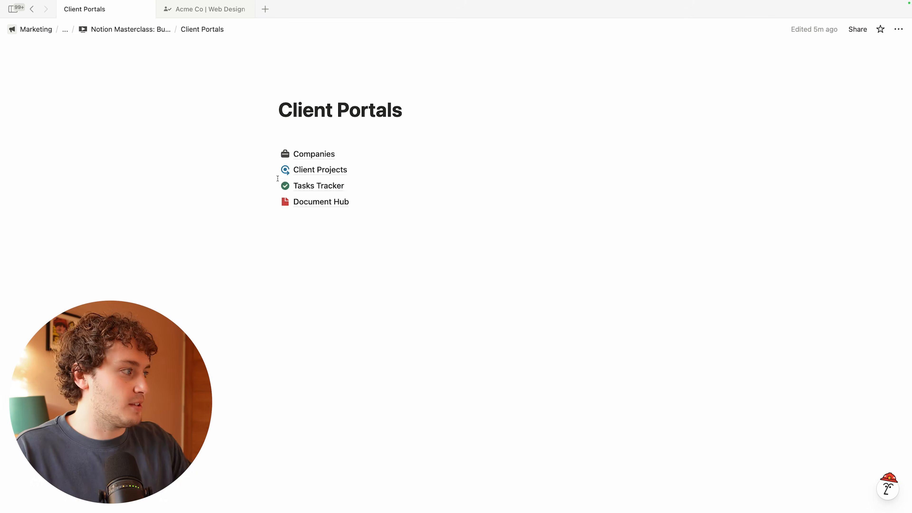
Step: Open the Tasks Tracker database from the Client Portals page and rename it to Tasks & Deliverables
{"action": "left_click", "coordinate": [345, 184]}
{"action": "left_click", "coordinate": [125, 68]}
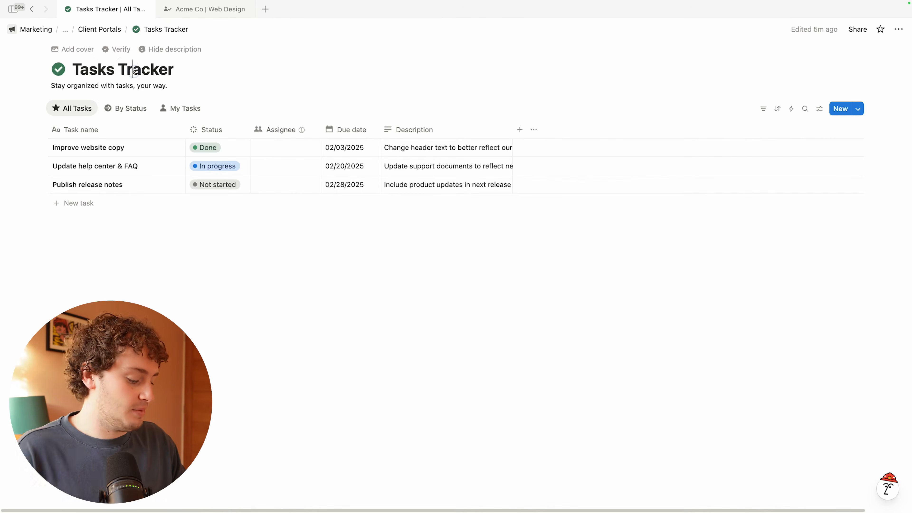
{"action": "double_click", "coordinate": [126, 68]}
{"action": "type", "text": "& Deliverables"}
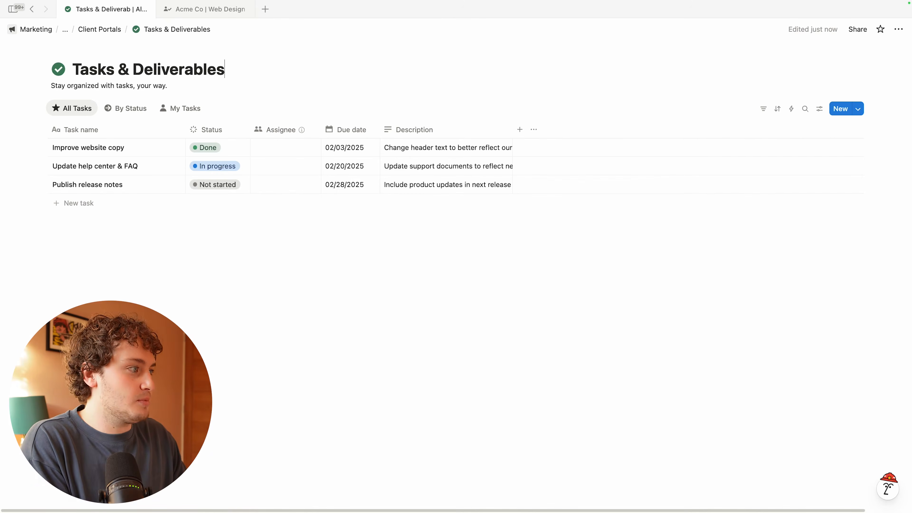
Step: Open the Improve website copy task as a full page and start customizing its layout
{"action": "left_click", "coordinate": [166, 147]}
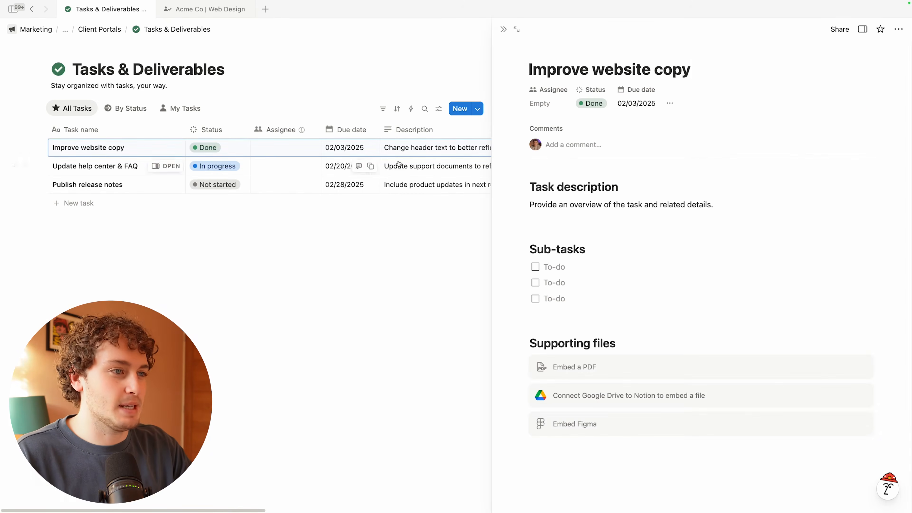
{"action": "left_click", "coordinate": [516, 29]}
{"action": "left_click", "coordinate": [459, 86]}
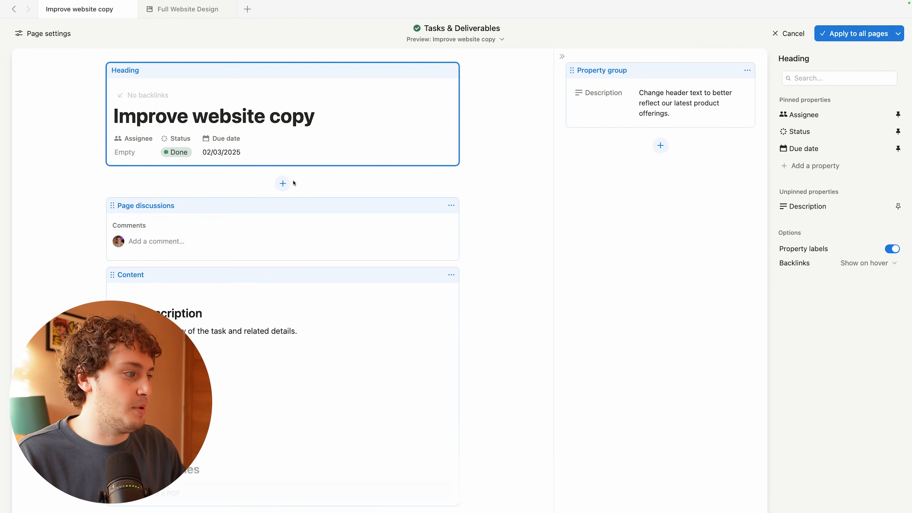
Step: Add a two-way relation property named Client Projects, linked to the Client Projects database, directly below the heading of the Tasks & Deliverables layout
{"action": "left_click", "coordinate": [282, 183]}
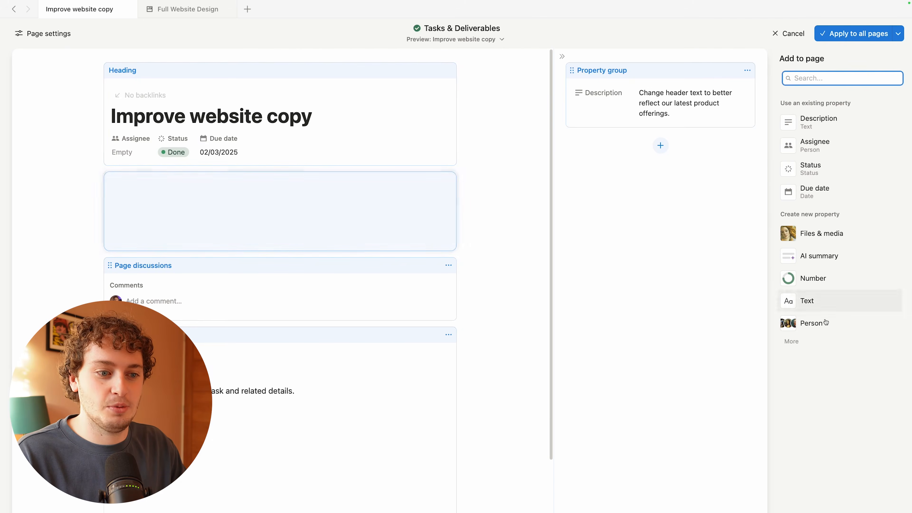
{"action": "left_click", "coordinate": [791, 341]}
{"action": "scroll", "coordinate": [822, 317], "scroll_direction": "down", "scroll_amount": 3}
{"action": "scroll", "coordinate": [826, 360], "scroll_direction": "down", "scroll_amount": 1}
{"action": "left_click", "coordinate": [821, 391]}
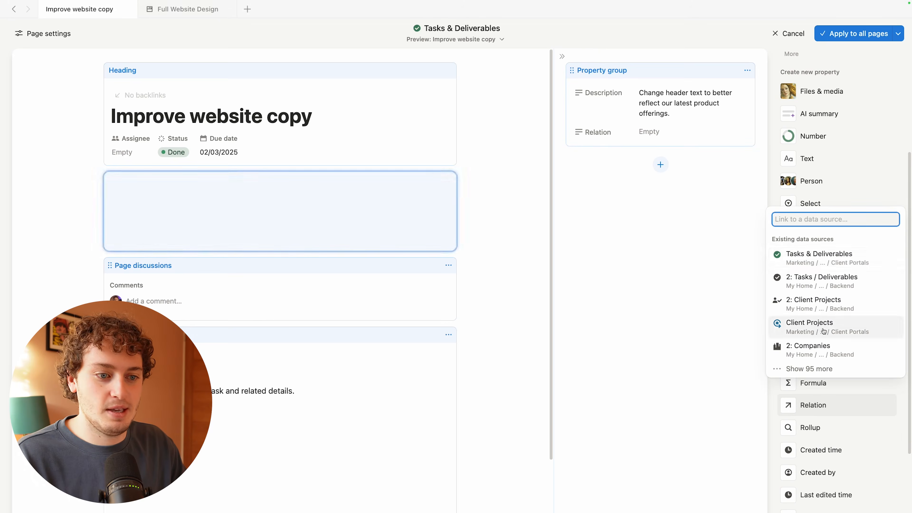
{"action": "left_click", "coordinate": [809, 323]}
{"action": "left_click_drag", "start_coordinate": [803, 289], "coordinate": [775, 286]}
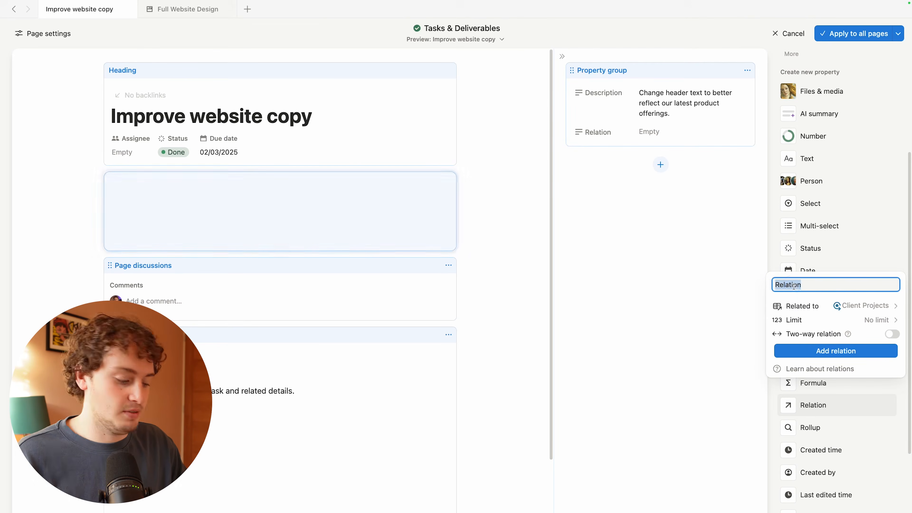
{"action": "type", "text": "Client Projects"}
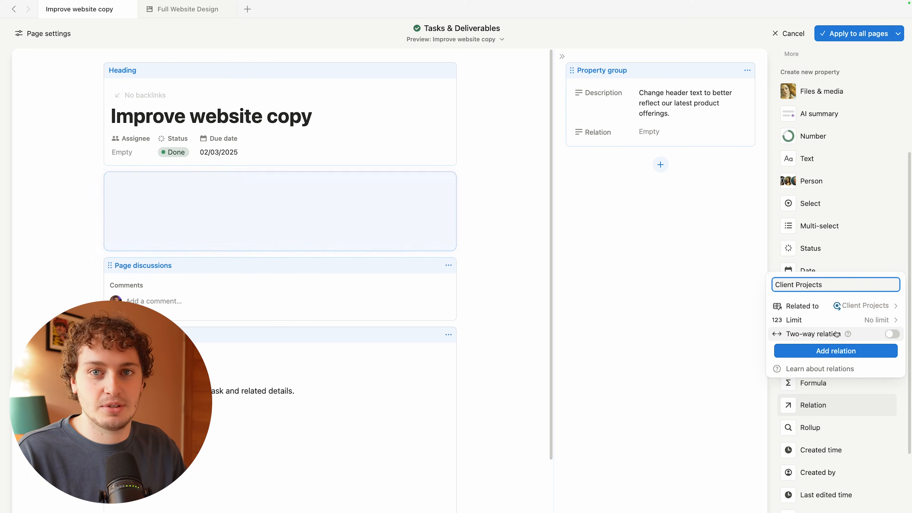
{"action": "left_click", "coordinate": [893, 335]}
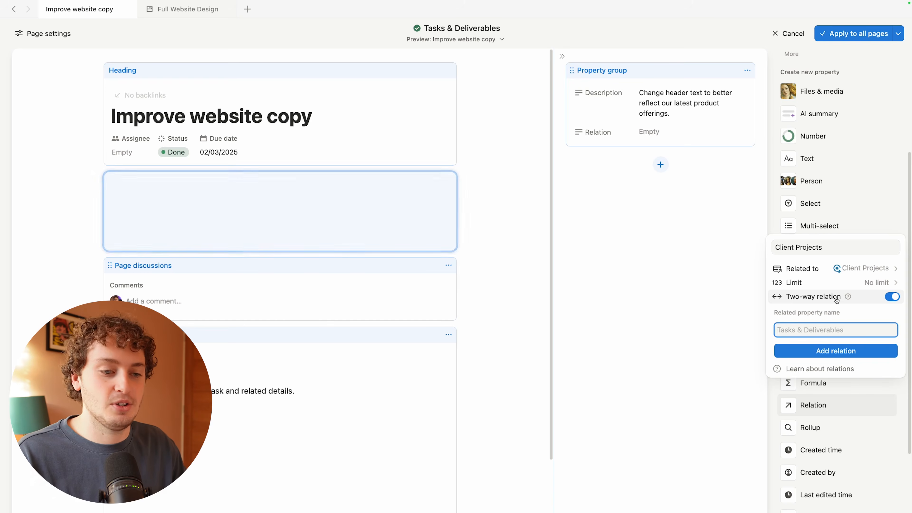
{"action": "left_click", "coordinate": [836, 351]}
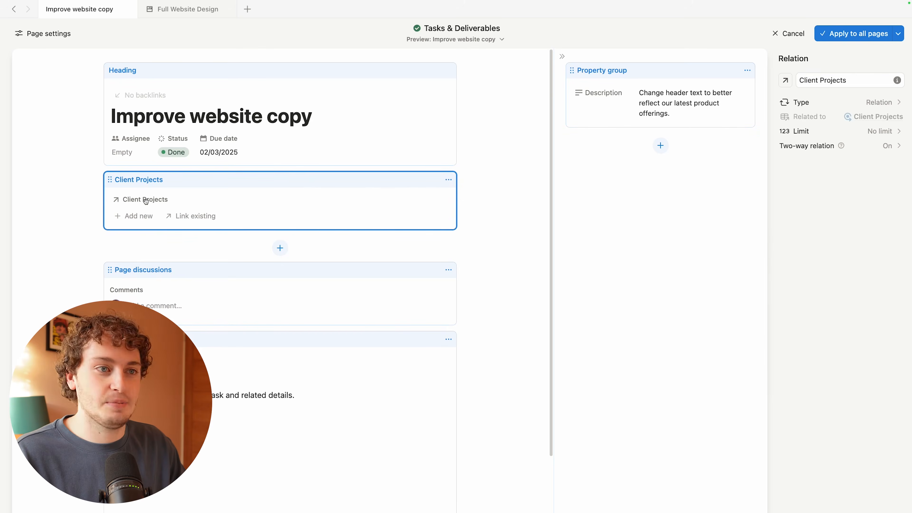
Step: Convert the Client Projects relation section below the heading into a relations group
{"action": "left_click", "coordinate": [449, 180]}
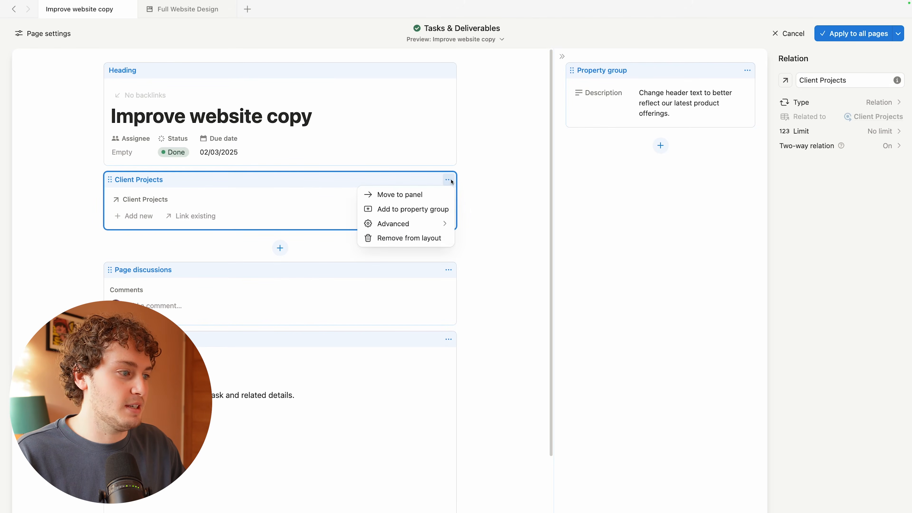
{"action": "mouse_move", "coordinate": [422, 227]}
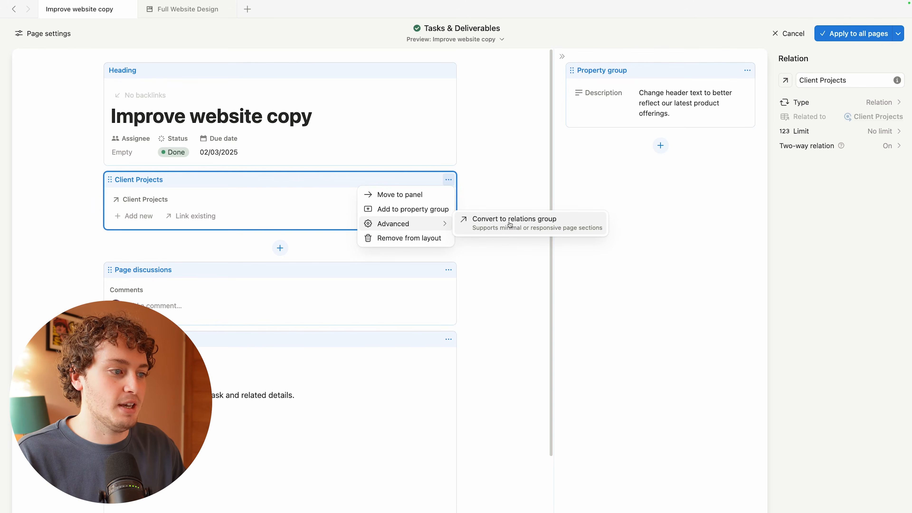
{"action": "left_click", "coordinate": [517, 223]}
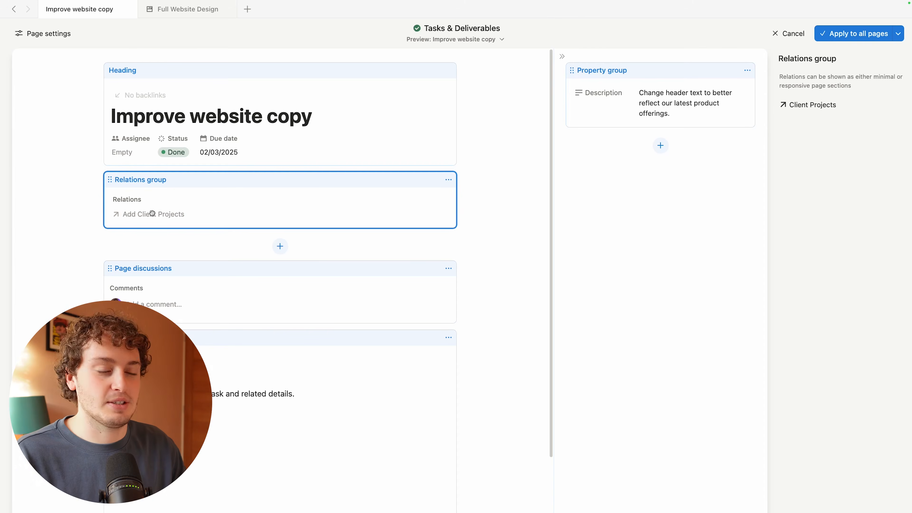
{"action": "left_click", "coordinate": [266, 145]}
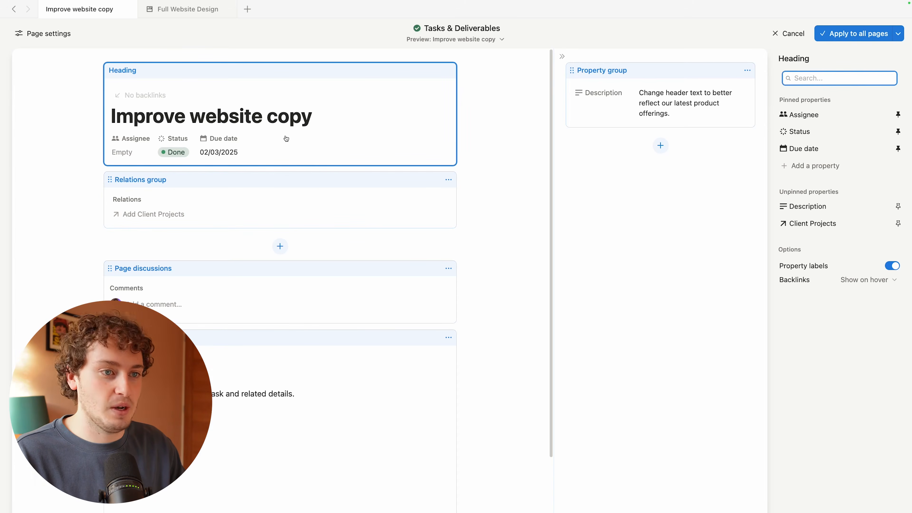
{"action": "left_click", "coordinate": [238, 188]}
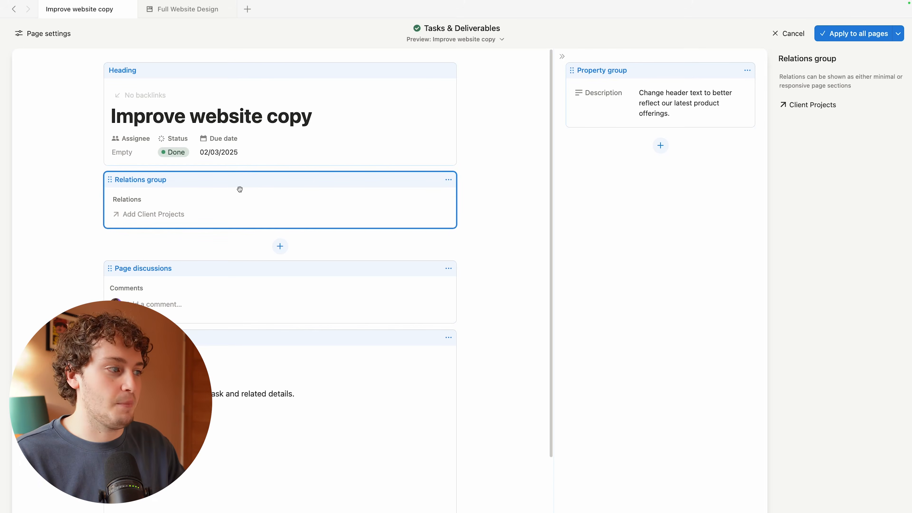
{"action": "left_click", "coordinate": [315, 139]}
Step: Add a Person property named Client Access to the property group and place it above Description
{"action": "left_click", "coordinate": [630, 110]}
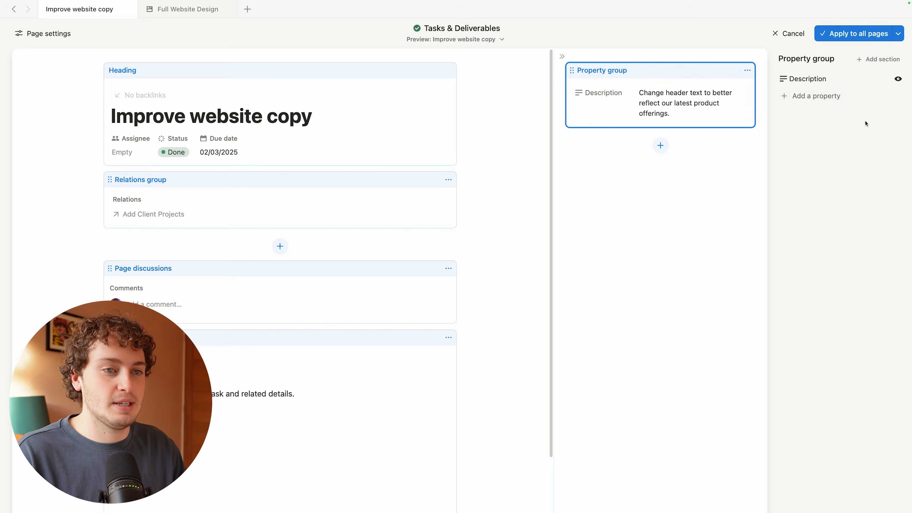
{"action": "left_click", "coordinate": [811, 96]}
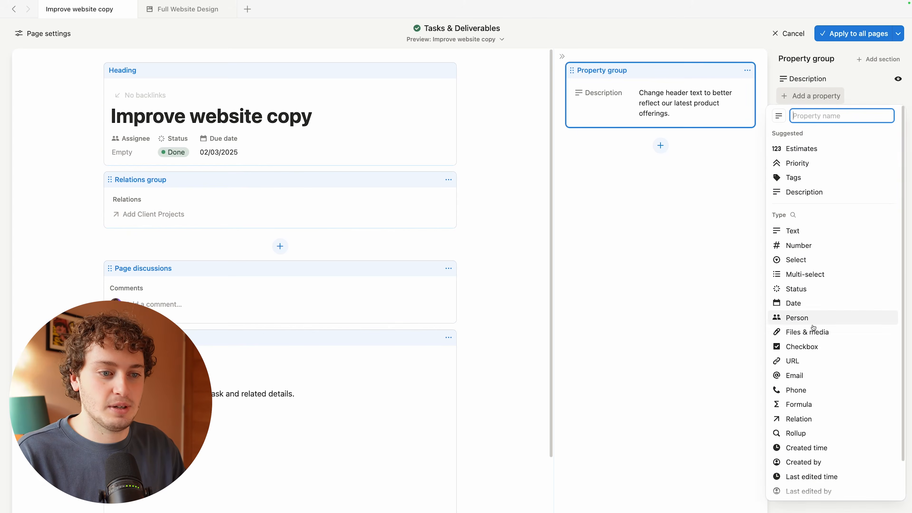
{"action": "left_click", "coordinate": [823, 318]}
{"action": "double_click", "coordinate": [821, 141]}
{"action": "type", "text": "Client Access"}
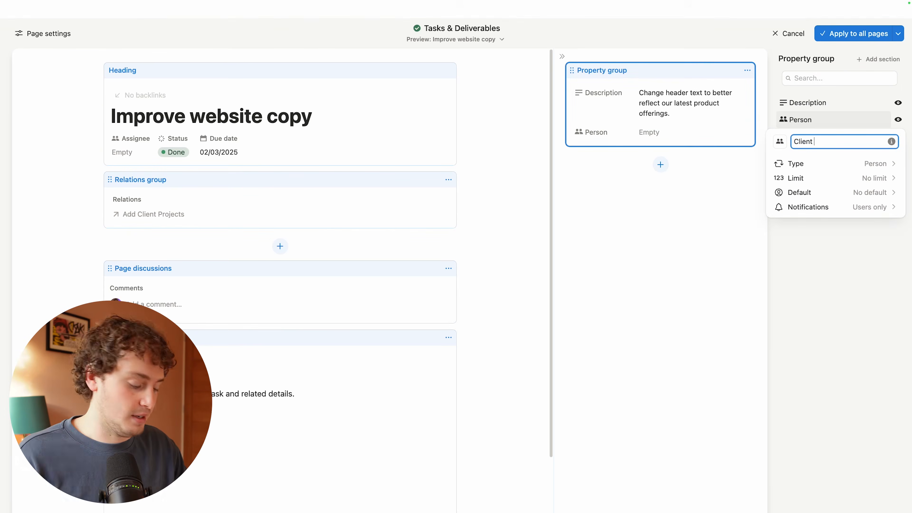
{"action": "key", "text": "Return"}
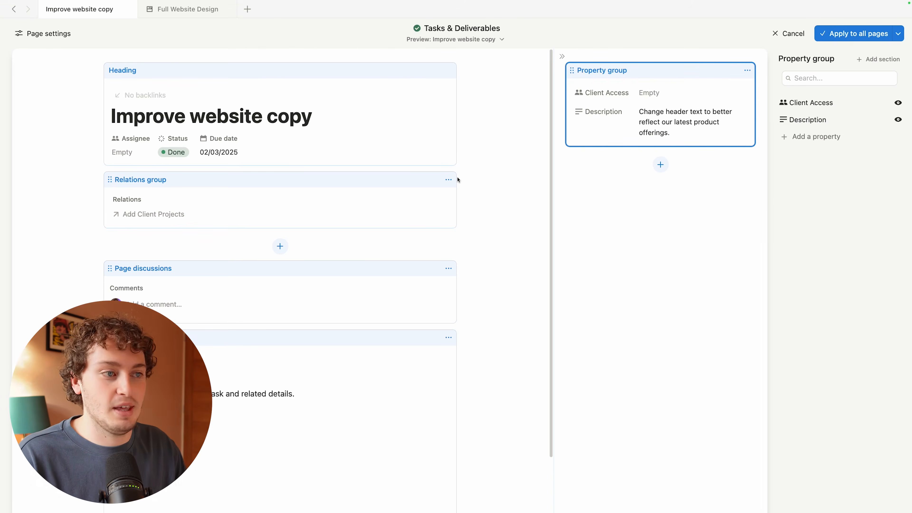
Step: Add a pinned Checkbox property named Share to Client to the page heading
{"action": "left_click", "coordinate": [346, 147]}
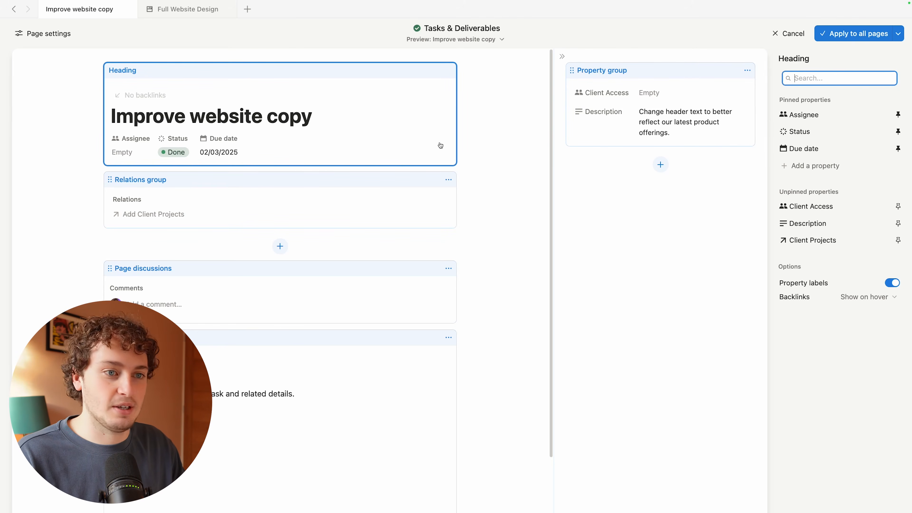
{"action": "left_click", "coordinate": [800, 169]}
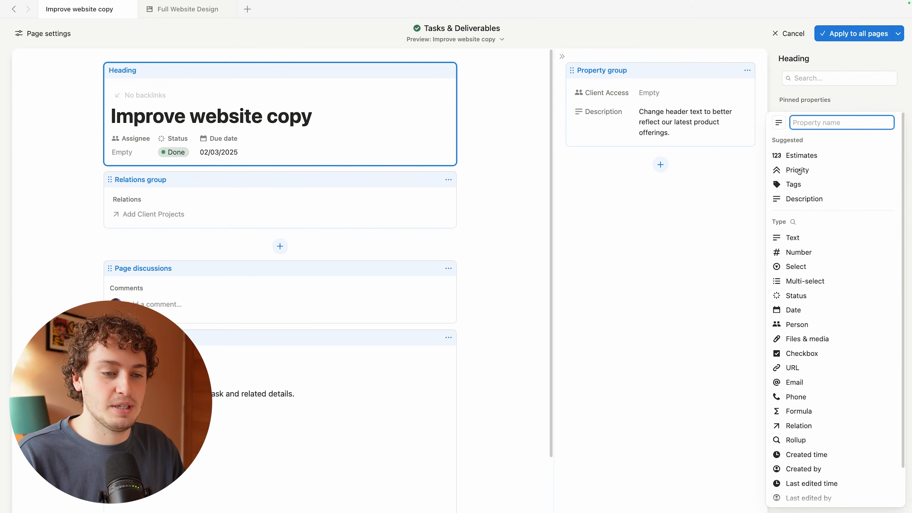
{"action": "type", "text": "chec"}
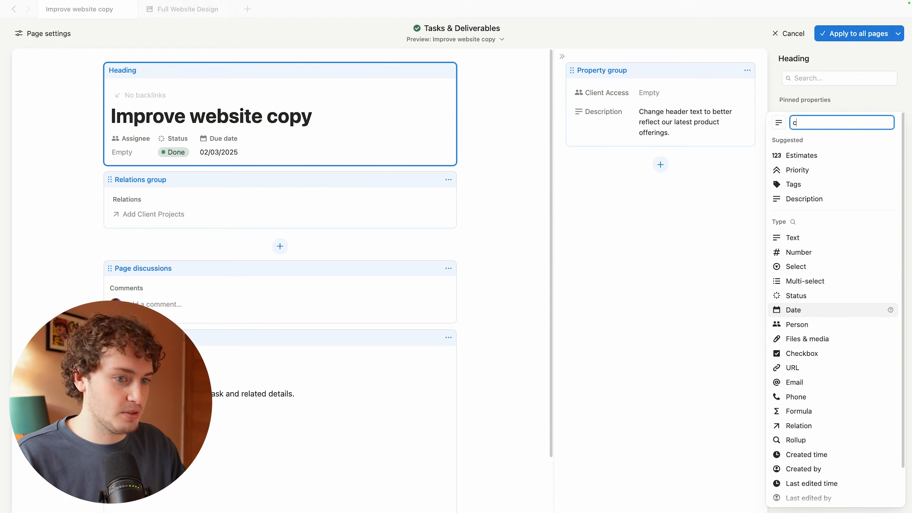
{"action": "left_click", "coordinate": [800, 321]}
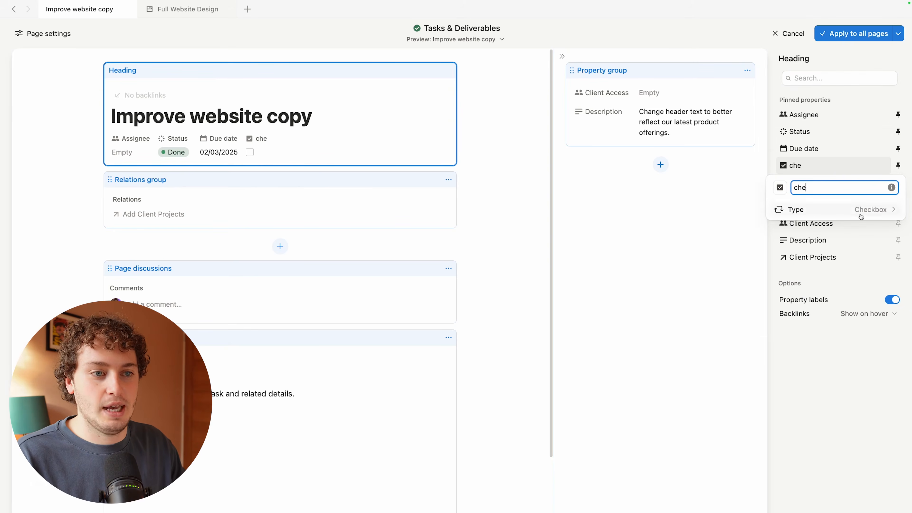
{"action": "double_click", "coordinate": [808, 191]}
{"action": "type", "text": "S"}
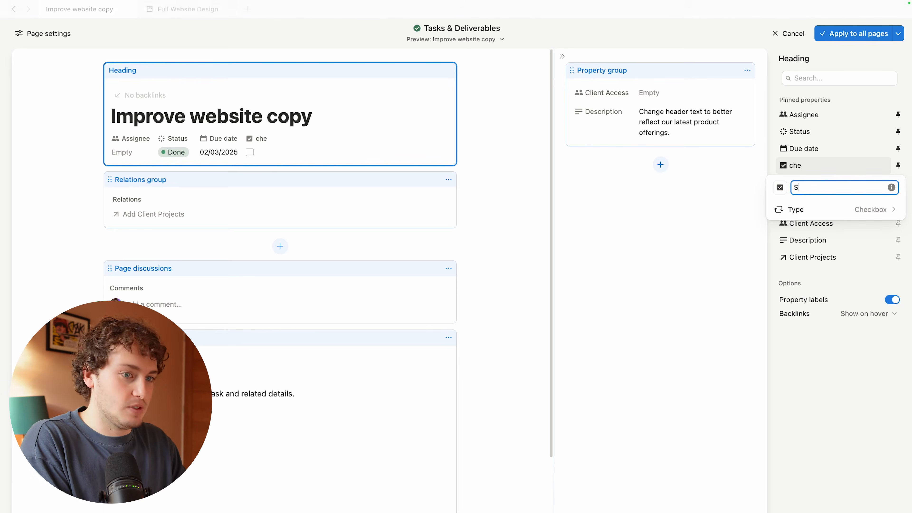
{"action": "type", "text": "hare to Client"}
{"action": "key", "text": "Return"}
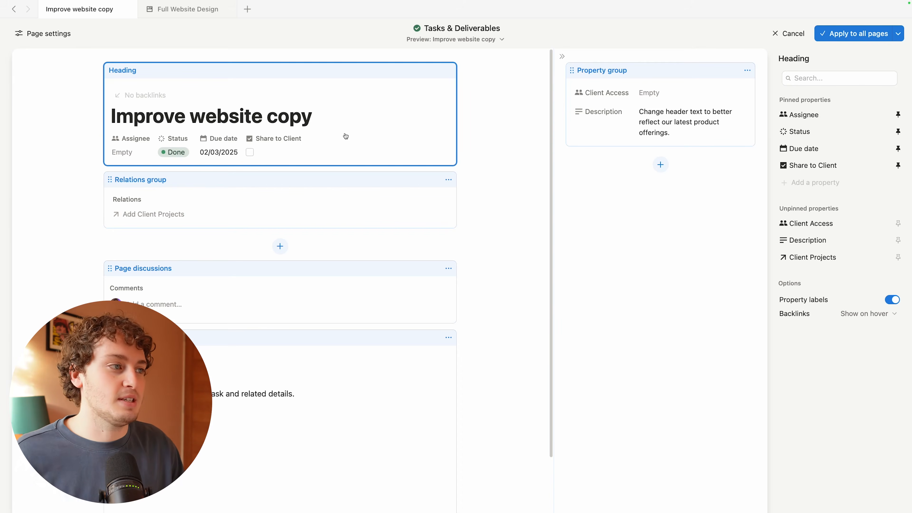
Step: Add a Select property named Deliverable Type between Client Access and Description in the property group and apply the layout to all pages
{"action": "left_click", "coordinate": [643, 106]}
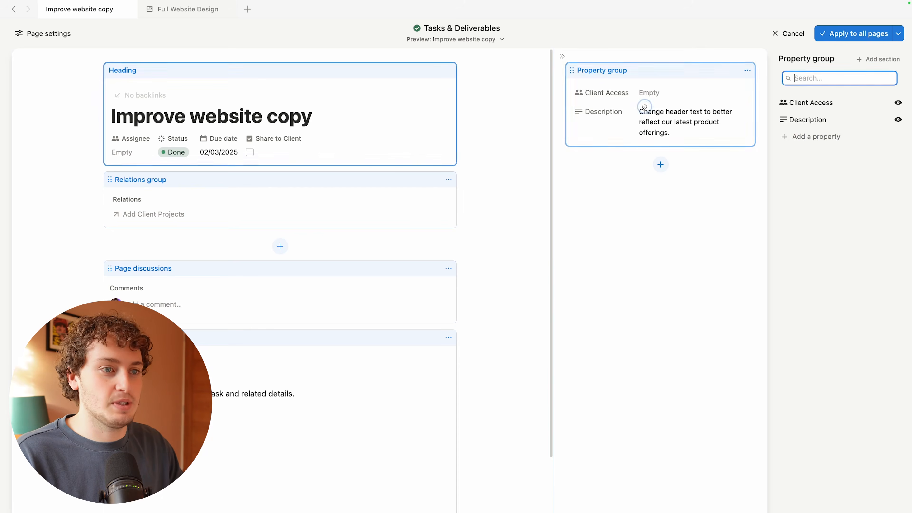
{"action": "left_click", "coordinate": [810, 137]}
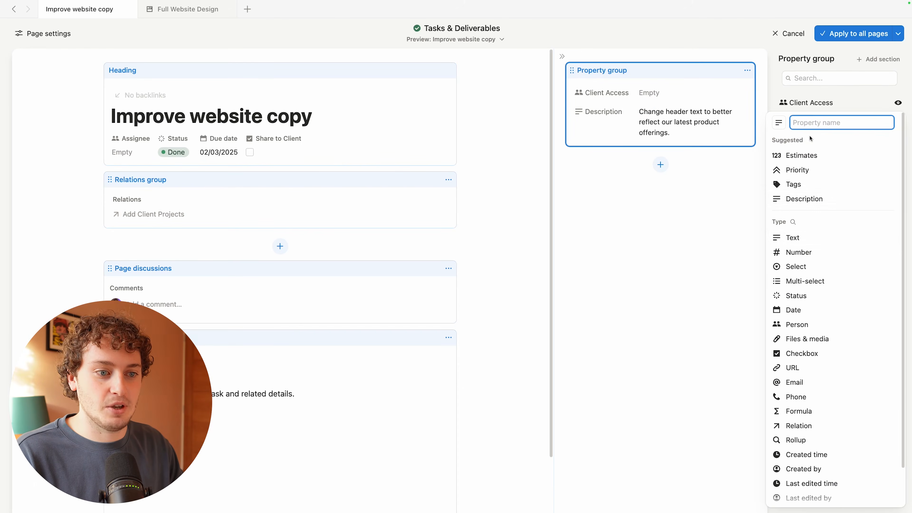
{"action": "left_click", "coordinate": [798, 268]}
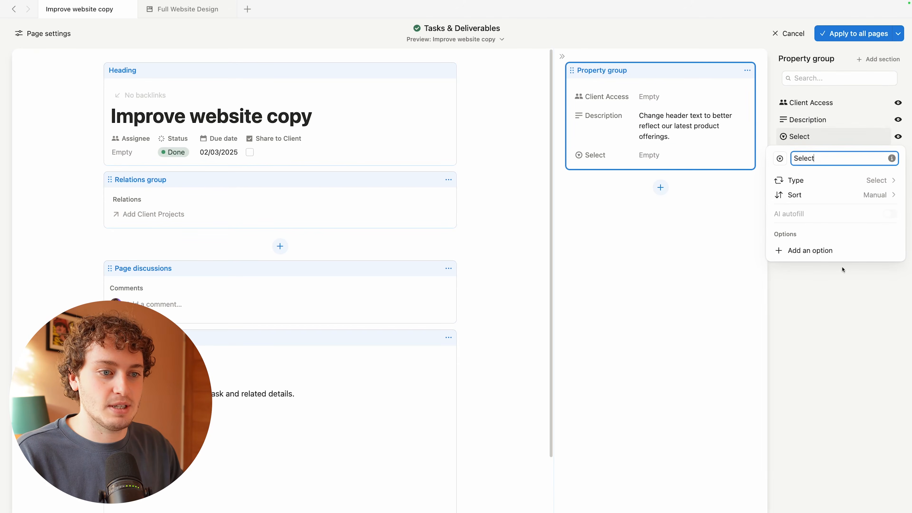
{"action": "left_click", "coordinate": [807, 158]}
{"action": "double_click", "coordinate": [807, 158]}
{"action": "type", "text": "Deliveravle Type"}
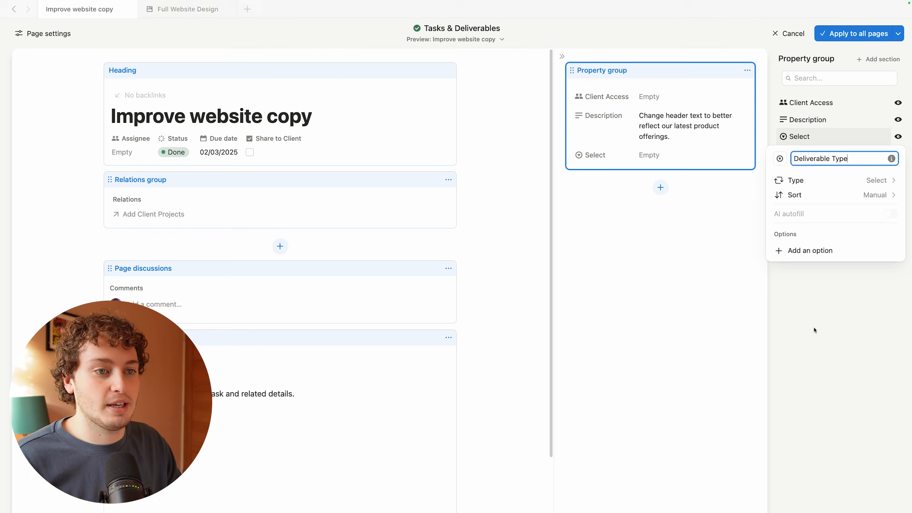
{"action": "left_click", "coordinate": [826, 329]}
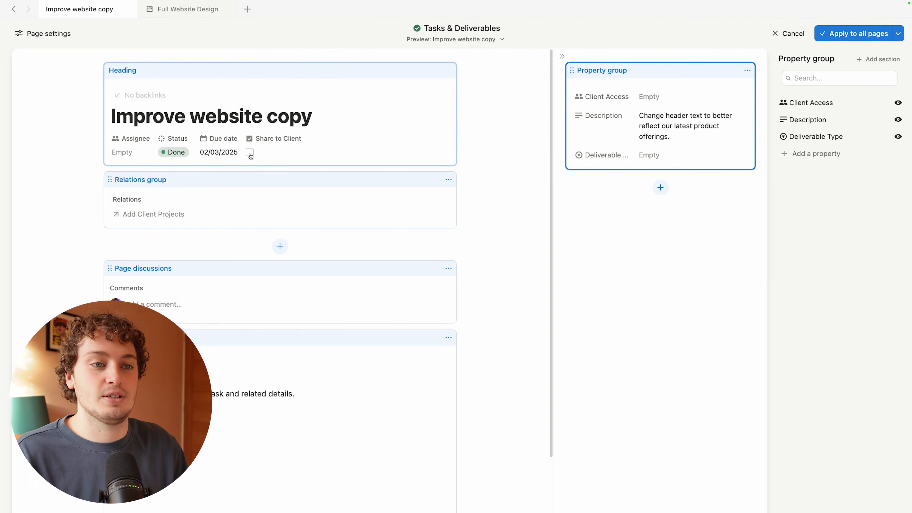
{"action": "left_click_drag", "start_coordinate": [814, 142], "coordinate": [815, 122]}
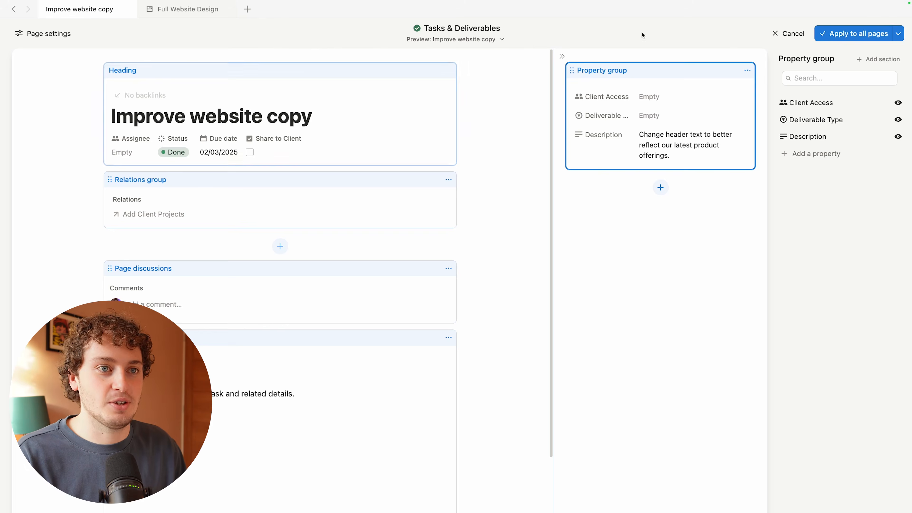
{"action": "left_click", "coordinate": [843, 32]}
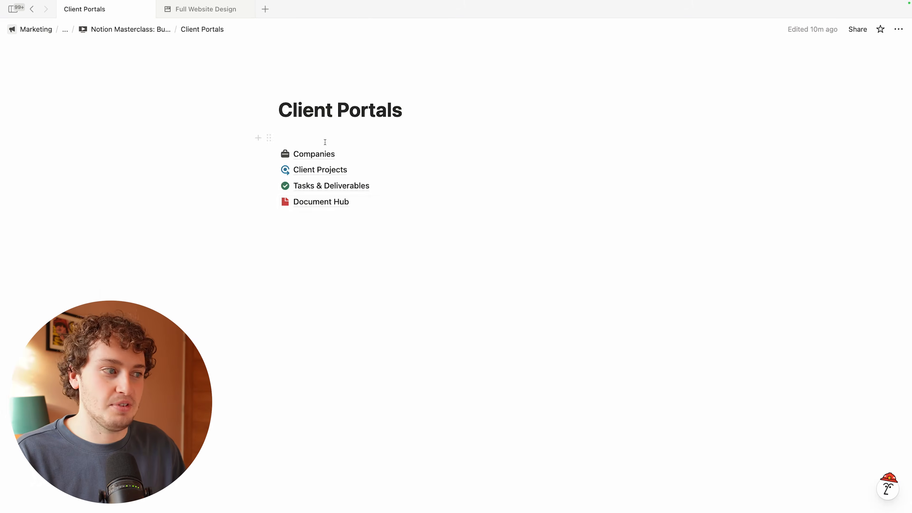
Step: Open the Document Hub database from the Client Portals page and rename it to Docs
{"action": "left_click", "coordinate": [337, 202]}
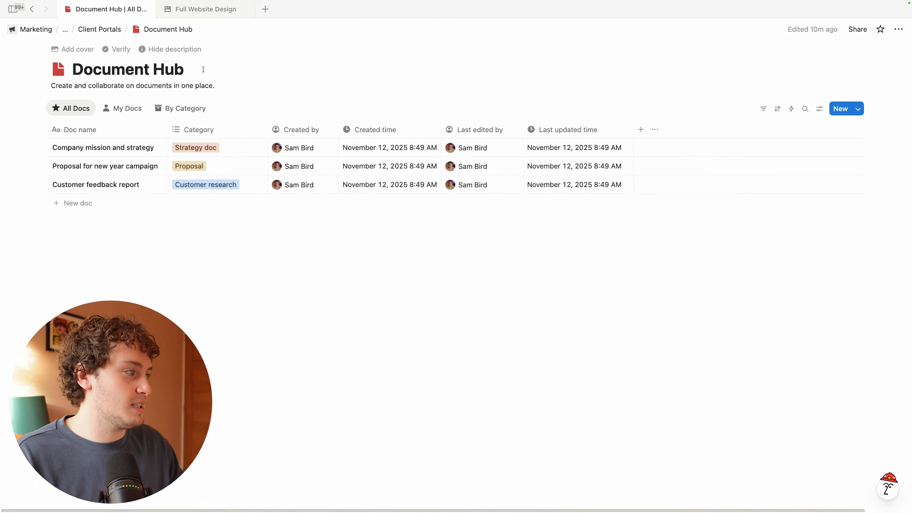
{"action": "left_click_drag", "start_coordinate": [185, 69], "coordinate": [104, 68]}
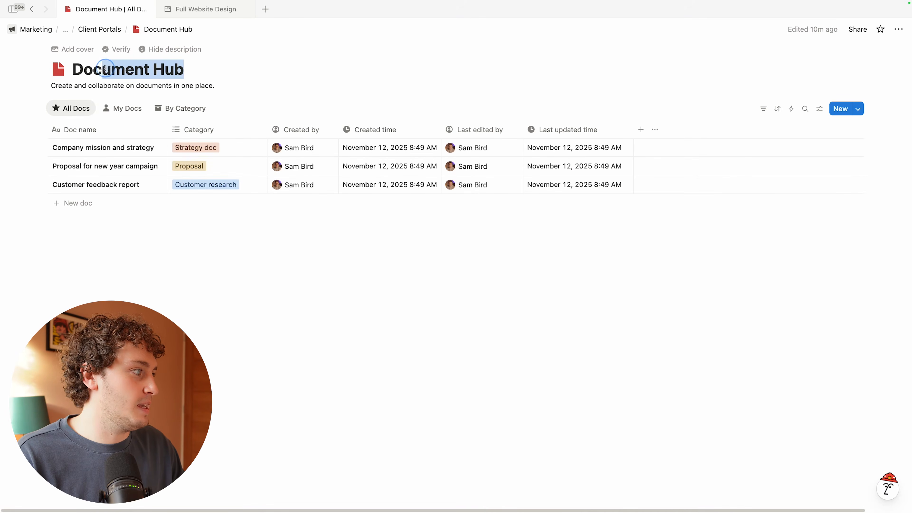
{"action": "type", "text": "s"}
Step: Open the Company mission and strategy document as a full page and start customizing its layout
{"action": "left_click", "coordinate": [147, 148]}
{"action": "left_click", "coordinate": [513, 30]}
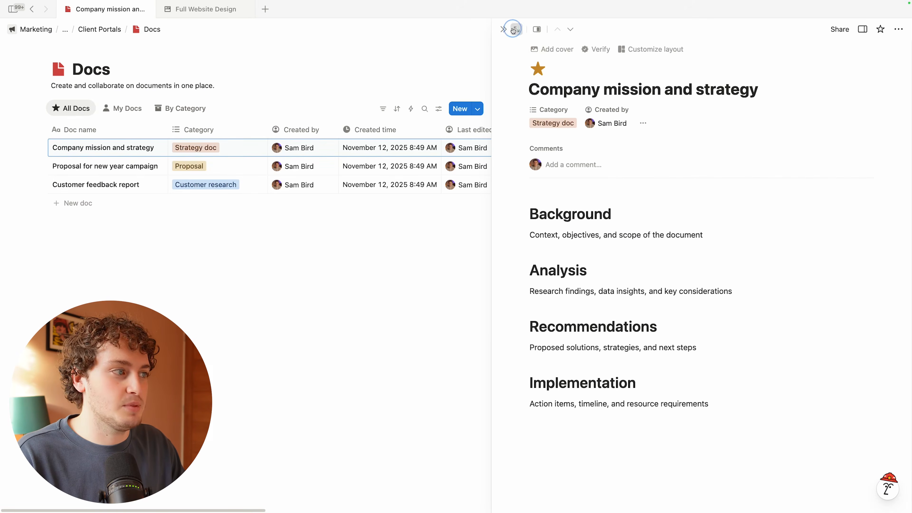
{"action": "left_click", "coordinate": [400, 137]}
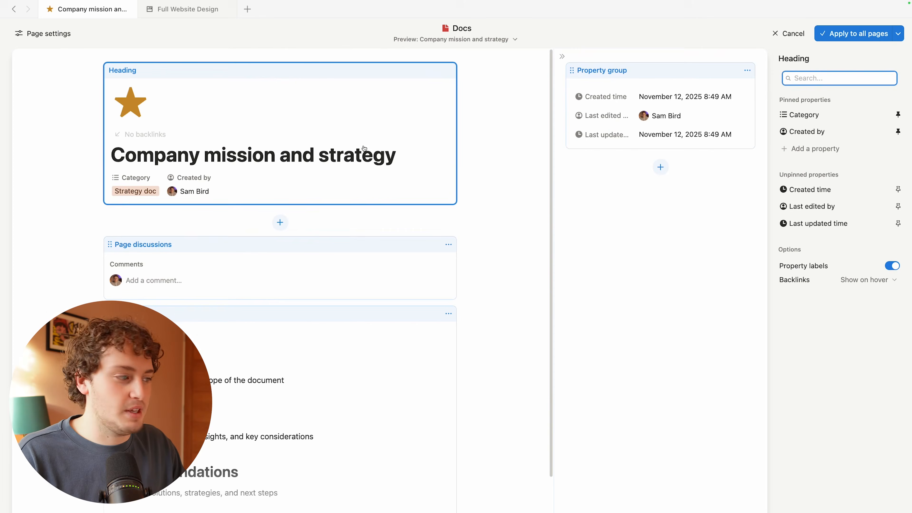
Step: Add a two-way relation property named Client Project below the page heading, linked to the Client Projects database
{"action": "left_click", "coordinate": [280, 222]}
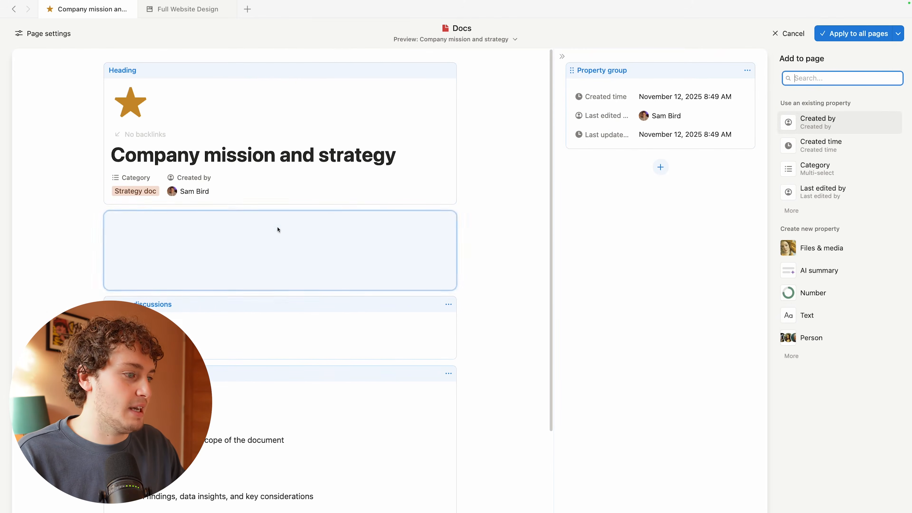
{"action": "left_click", "coordinate": [807, 356]}
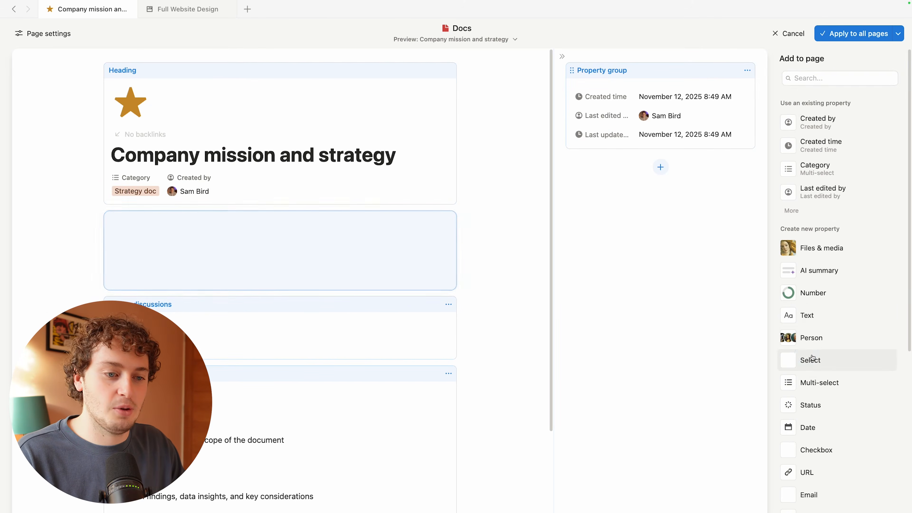
{"action": "scroll", "coordinate": [824, 315], "scroll_direction": "down", "scroll_amount": 2}
{"action": "scroll", "coordinate": [829, 399], "scroll_direction": "down", "scroll_amount": 3}
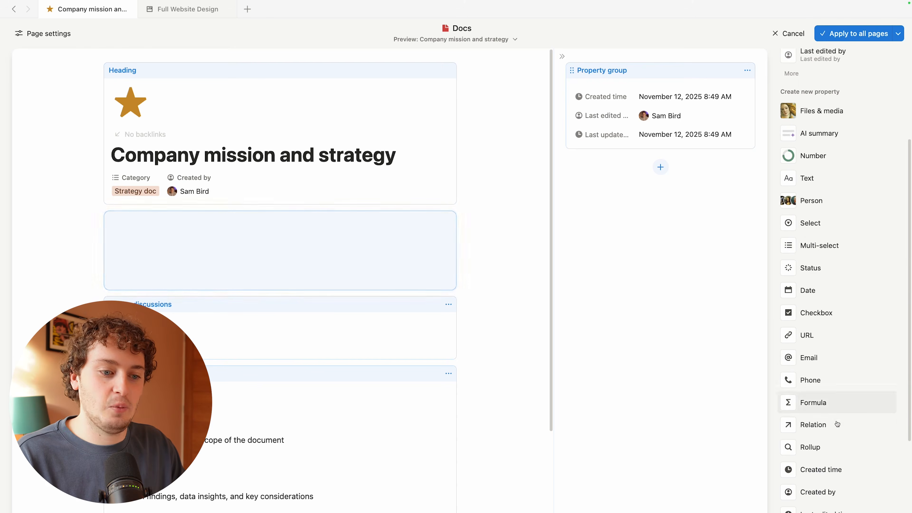
{"action": "left_click", "coordinate": [825, 425]}
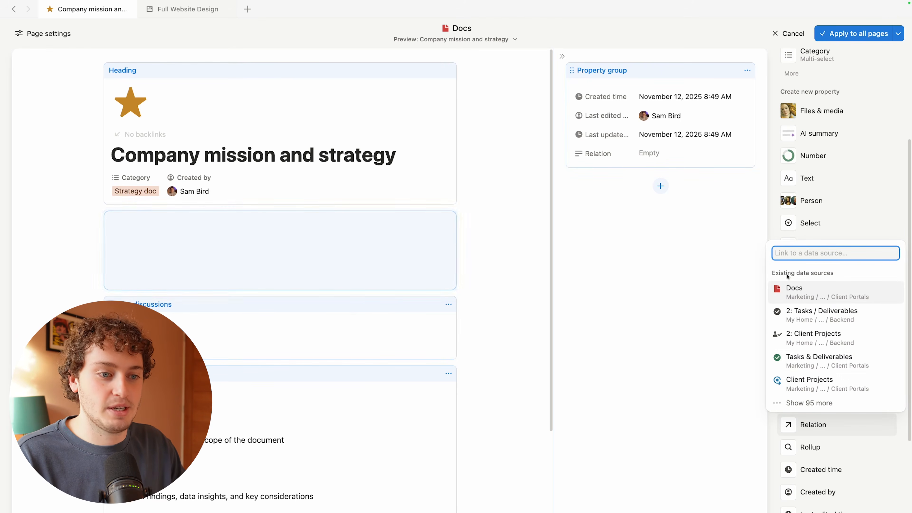
{"action": "left_click", "coordinate": [812, 380]}
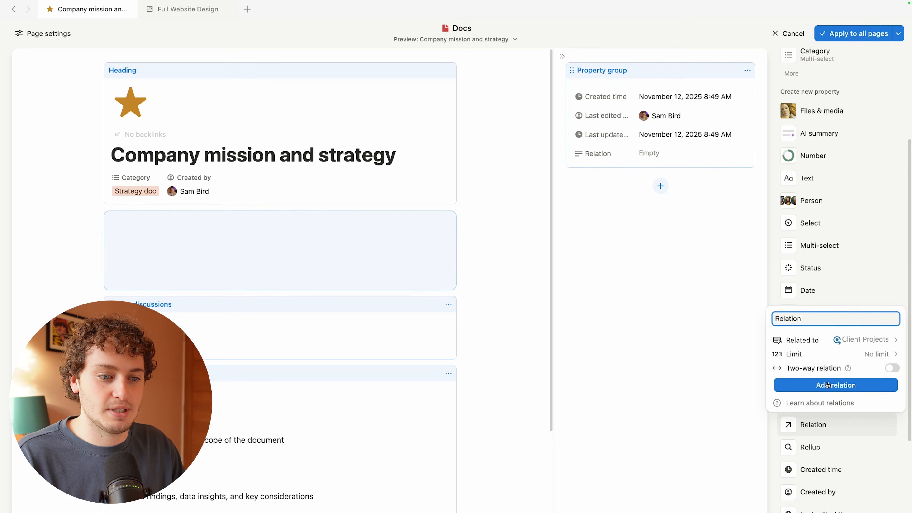
{"action": "double_click", "coordinate": [797, 320]}
{"action": "type", "text": "Cl"}
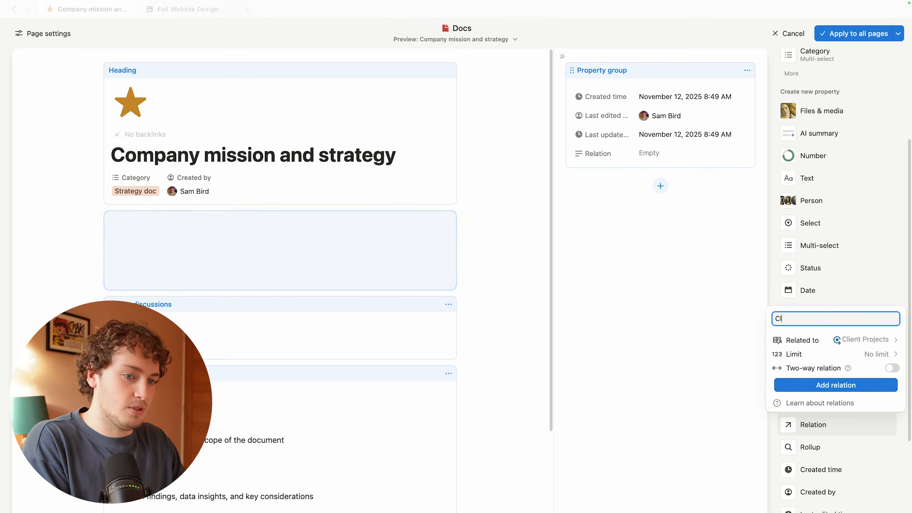
{"action": "type", "text": "ient Project"}
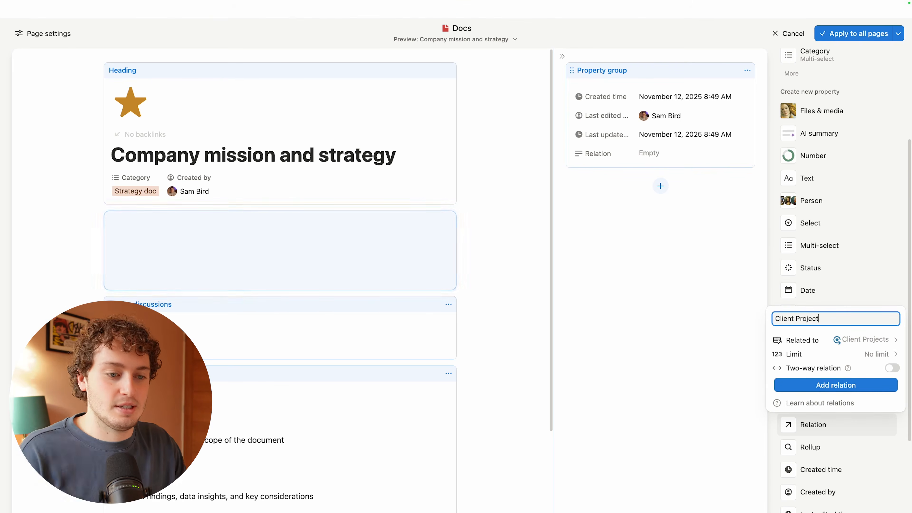
{"action": "left_click", "coordinate": [892, 369]}
{"action": "left_click", "coordinate": [830, 385]}
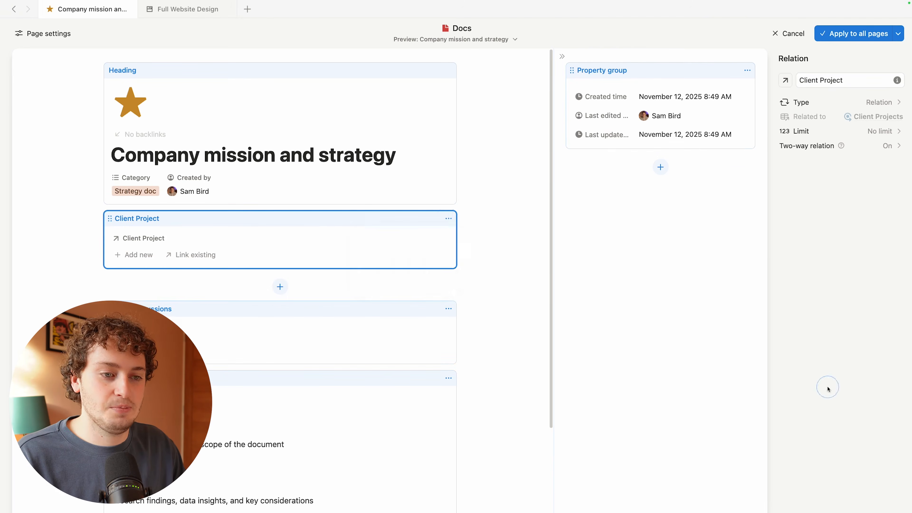
Step: Convert the Client Project section into a relations group
{"action": "left_click", "coordinate": [448, 218]}
{"action": "mouse_move", "coordinate": [404, 261]}
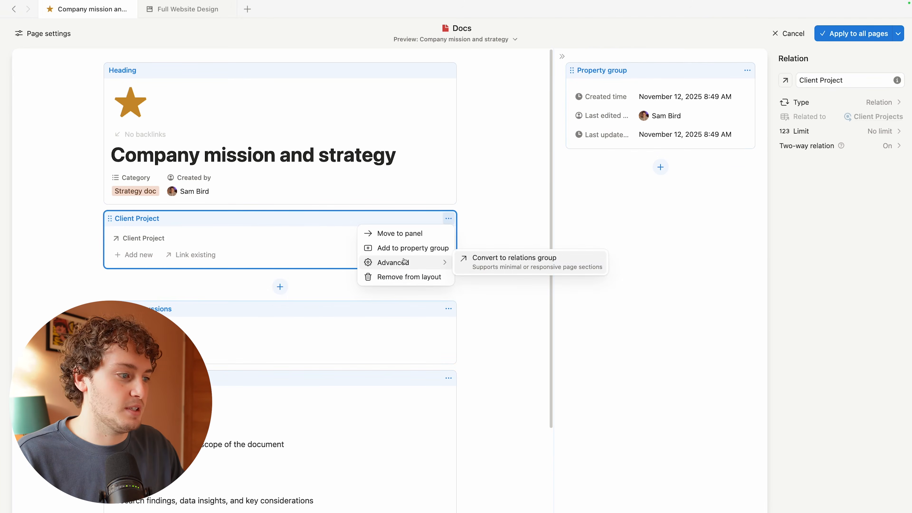
{"action": "left_click", "coordinate": [514, 259]}
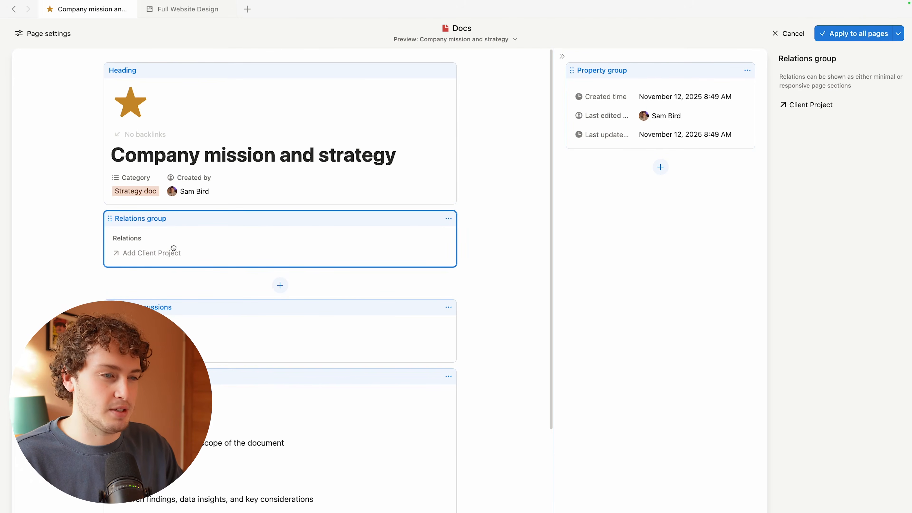
Step: Add a pinned Checkbox property named Share to Client to the heading of the Docs layout
{"action": "left_click", "coordinate": [271, 175]}
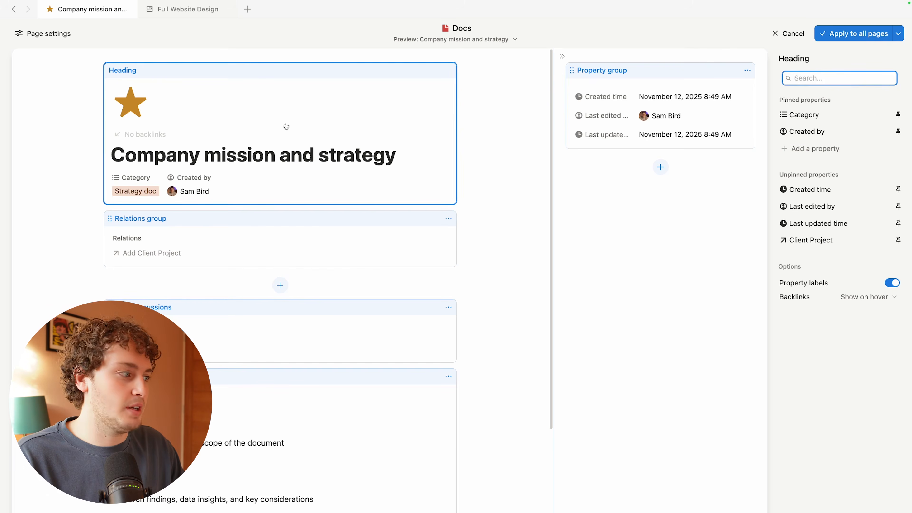
{"action": "left_click", "coordinate": [813, 148]}
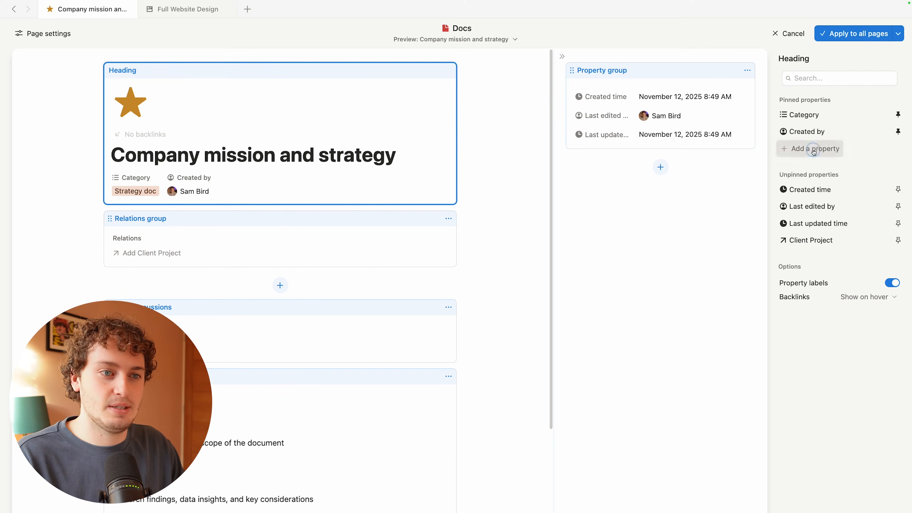
{"action": "left_click", "coordinate": [826, 311]}
{"action": "type", "text": "Share to "}
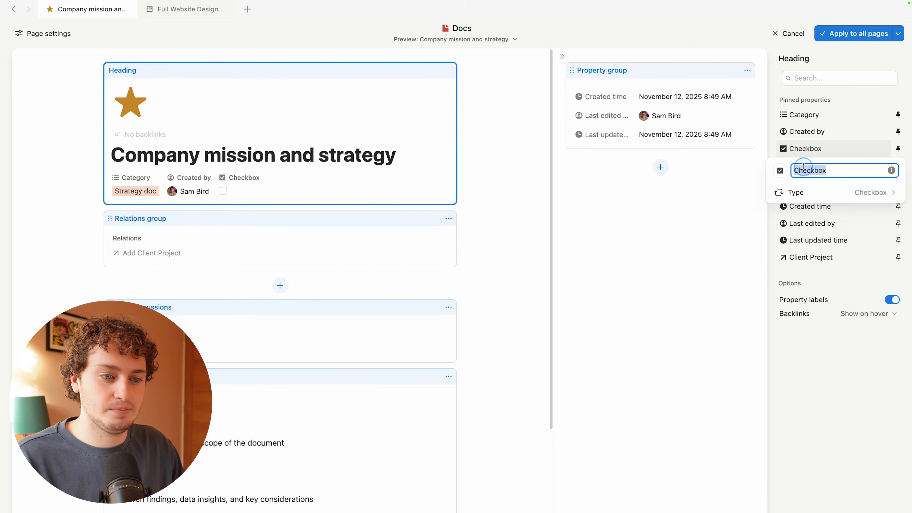
{"action": "type", "text": "Client"}
{"action": "key", "text": "Return"}
Step: Add a Person property named Client Access to the property group
{"action": "left_click", "coordinate": [616, 105]}
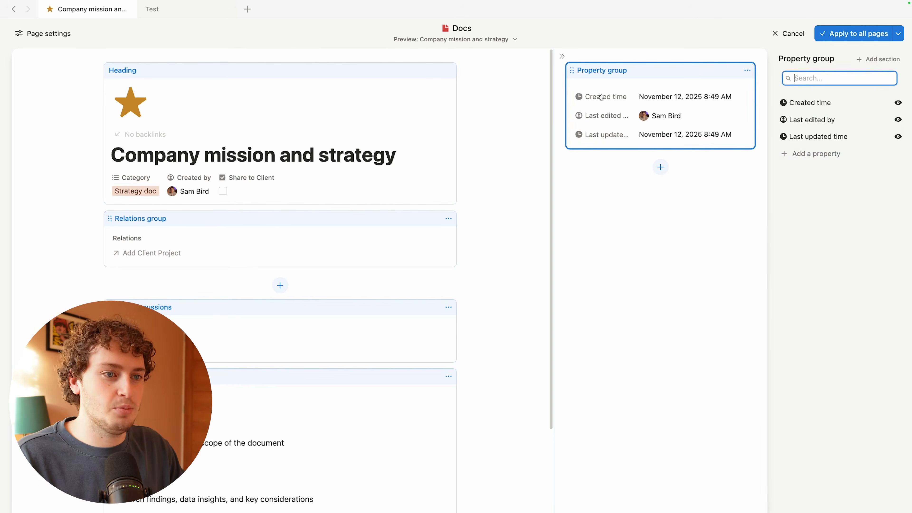
{"action": "left_click", "coordinate": [815, 153]}
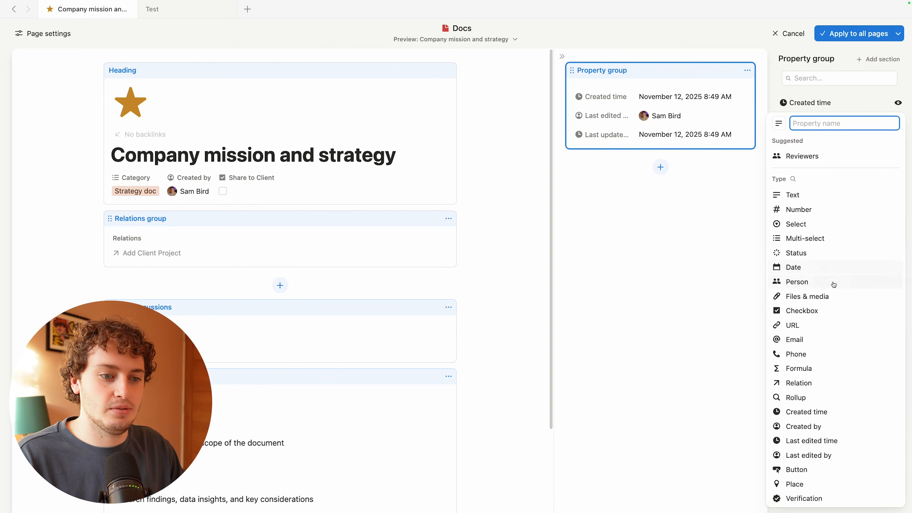
{"action": "left_click", "coordinate": [803, 282]}
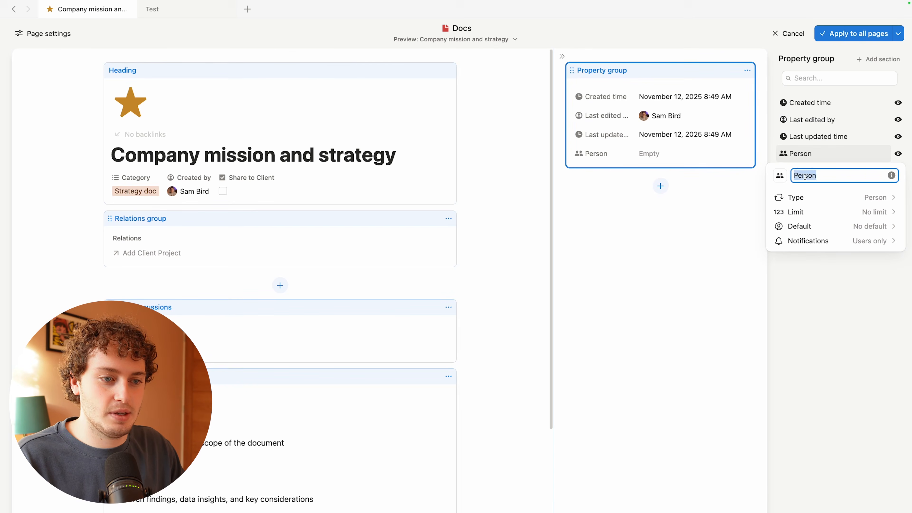
{"action": "type", "text": "Client Access"}
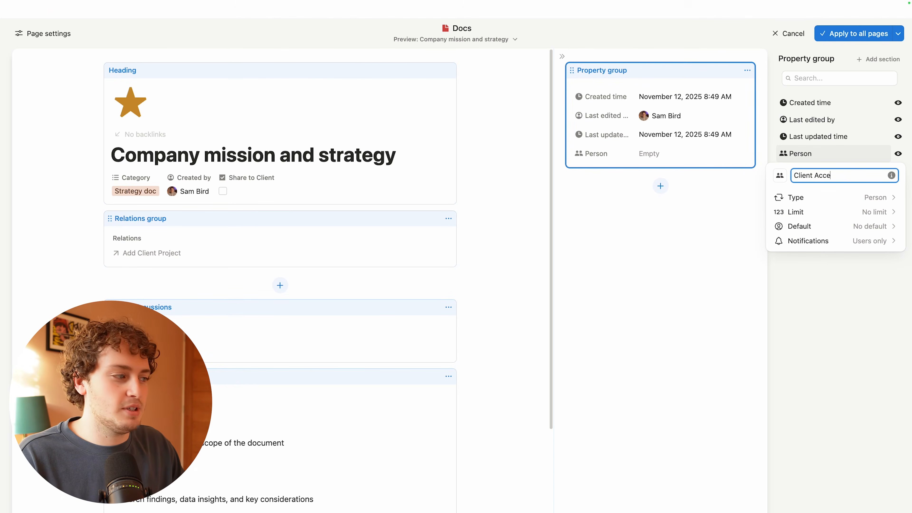
{"action": "left_click", "coordinate": [843, 325]}
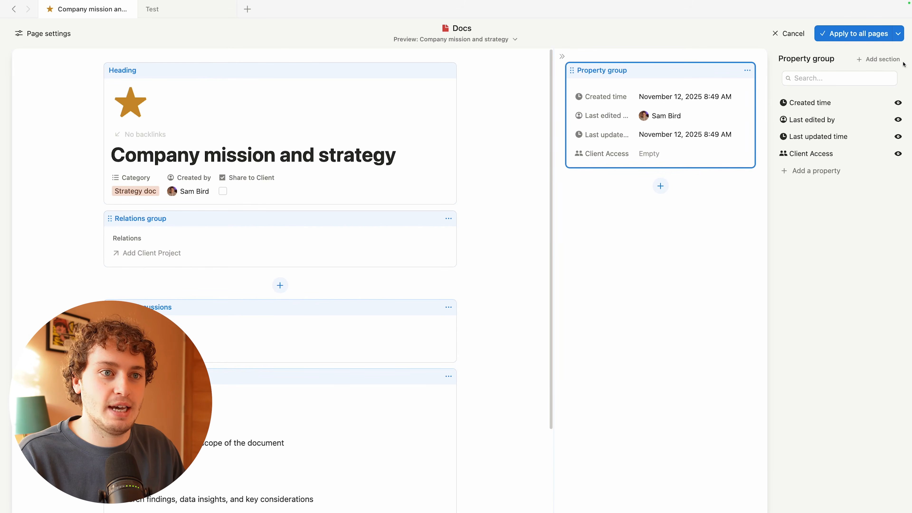
Step: Create Details and Meetings sections in the property group and place Meetings below Details
{"action": "left_click", "coordinate": [879, 59]}
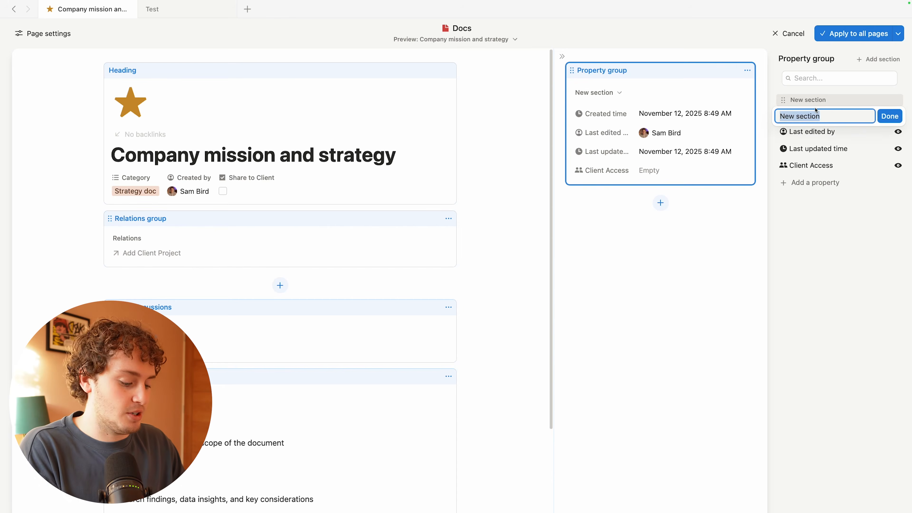
{"action": "type", "text": "Details"}
{"action": "left_click", "coordinate": [888, 116]}
{"action": "left_click", "coordinate": [872, 60]}
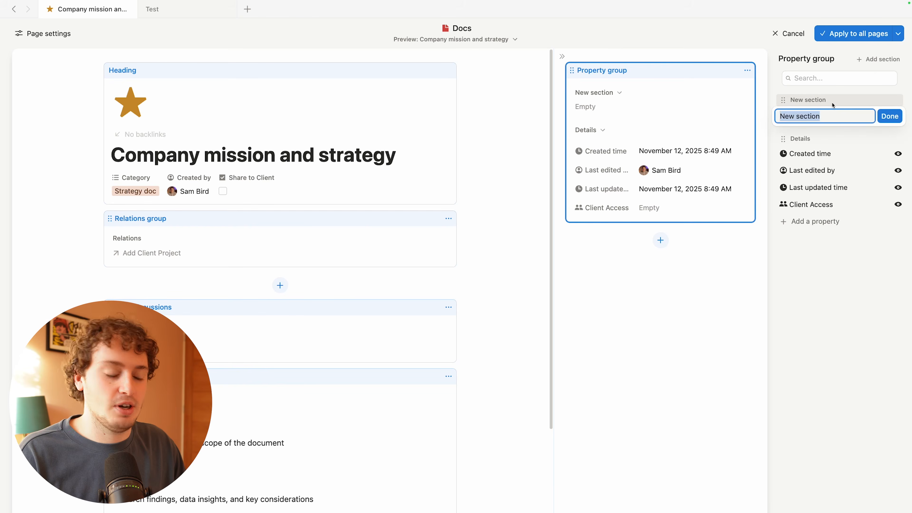
{"action": "type", "text": "Meetings"}
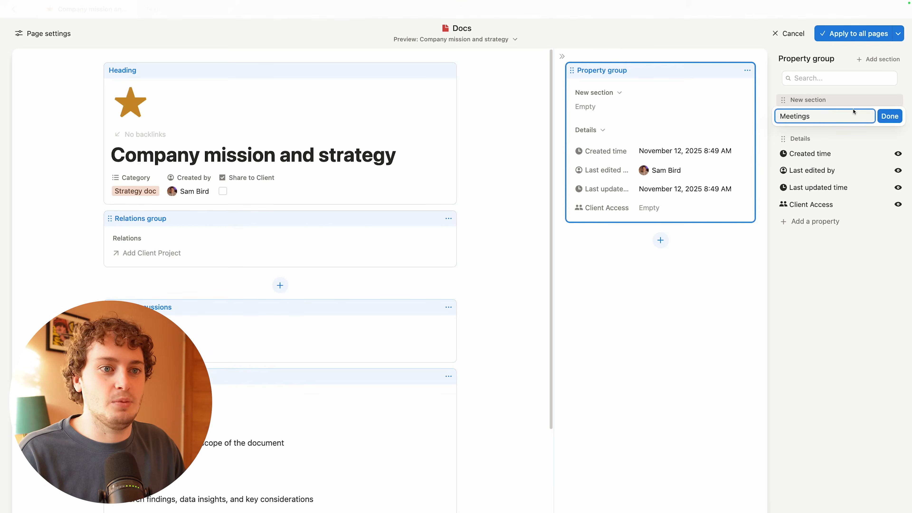
{"action": "left_click", "coordinate": [890, 120]}
{"action": "left_click_drag", "start_coordinate": [849, 105], "coordinate": [821, 234]}
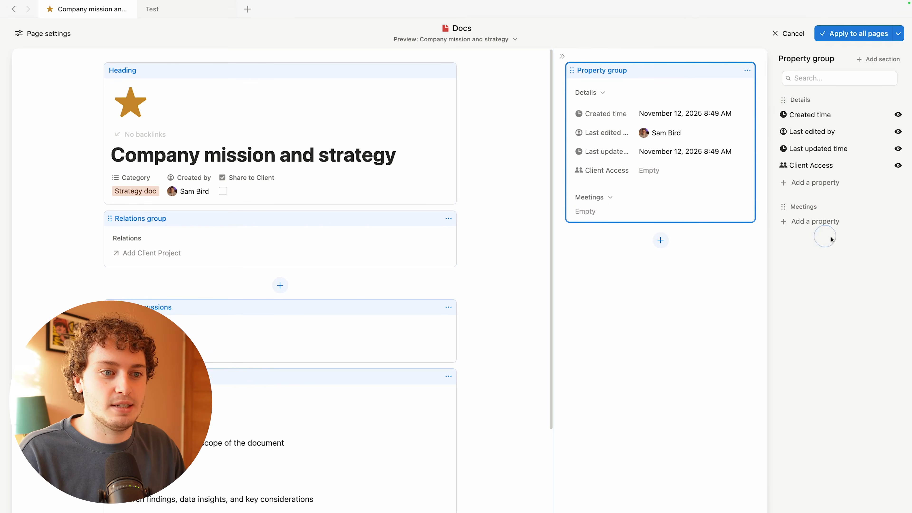
Step: Add a Date property named Meeting Date to the Meetings section
{"action": "left_click", "coordinate": [813, 227]}
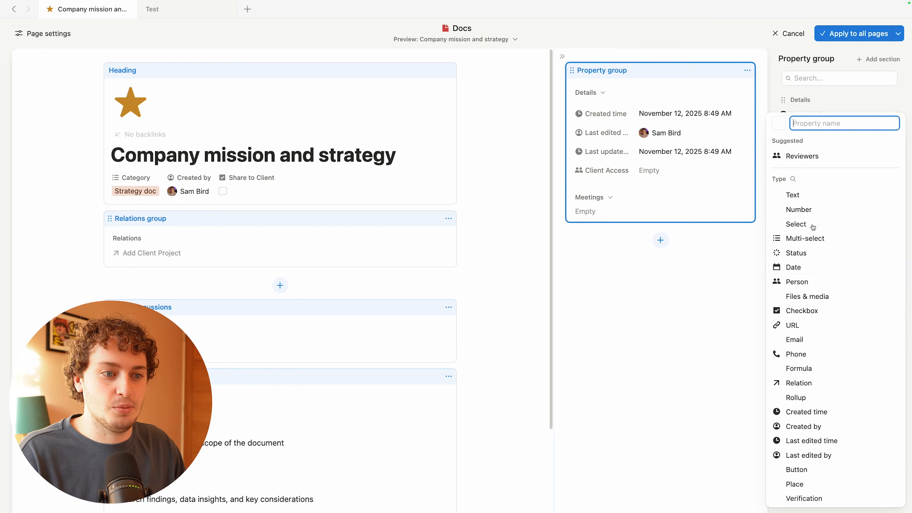
{"action": "left_click", "coordinate": [802, 270]}
{"action": "key", "text": "ctrl+a"}
{"action": "type", "text": "Meeting Date"}
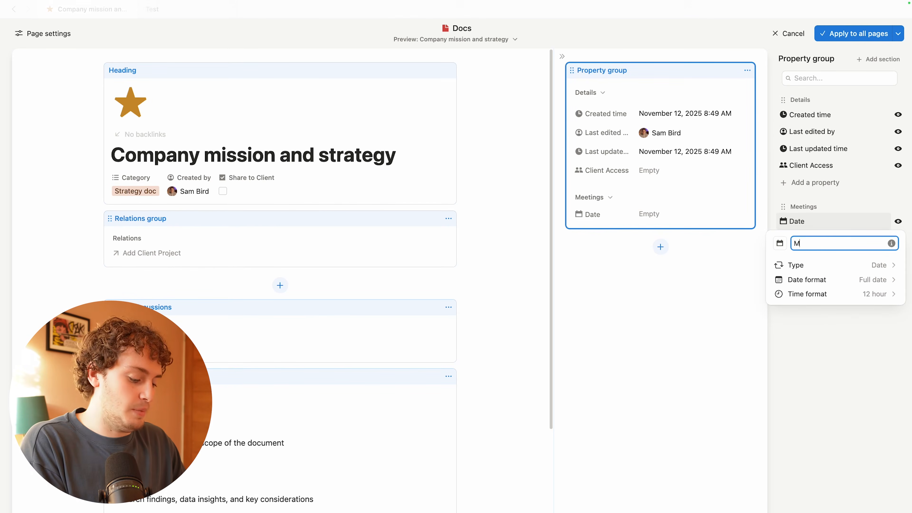
{"action": "left_click", "coordinate": [829, 319]}
Step: Add a Person property named Attendees to the Meetings section
{"action": "left_click", "coordinate": [808, 237]}
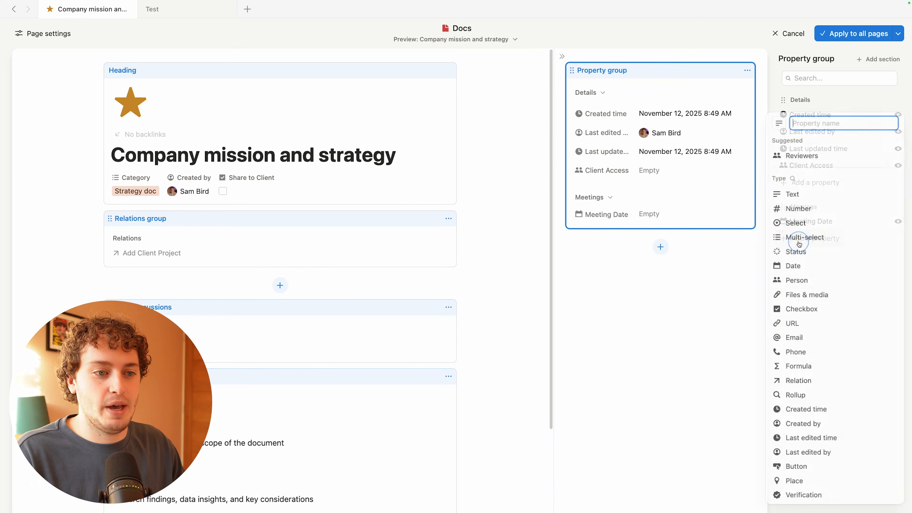
{"action": "left_click", "coordinate": [797, 282]}
{"action": "double_click", "coordinate": [807, 260]}
{"action": "type", "text": "At"}
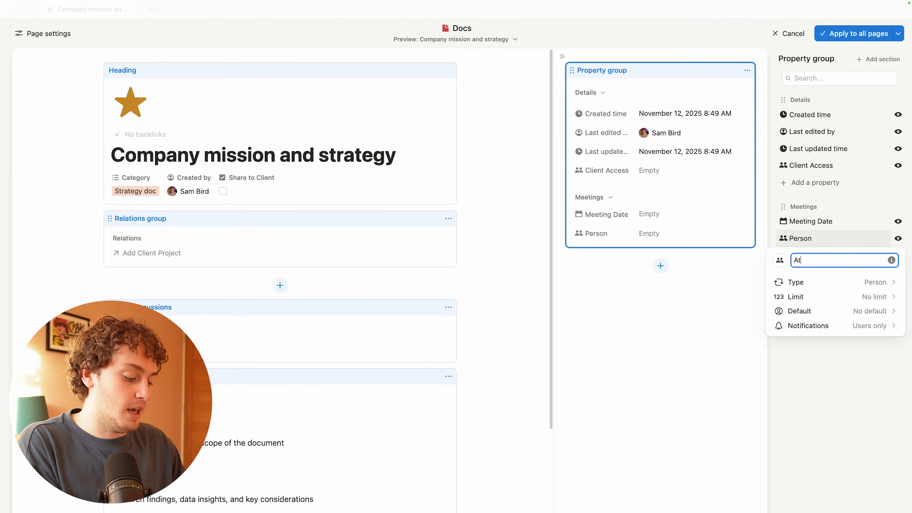
{"action": "type", "text": "tendees"}
Step: Add a Meetings option at the end of the Category property's options and apply the layout to all pages
{"action": "left_click", "coordinate": [301, 190]}
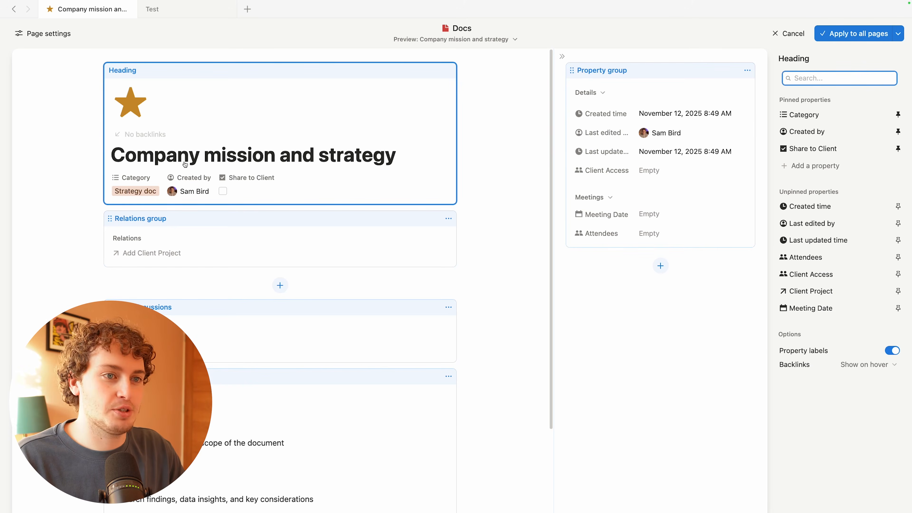
{"action": "left_click", "coordinate": [813, 118]}
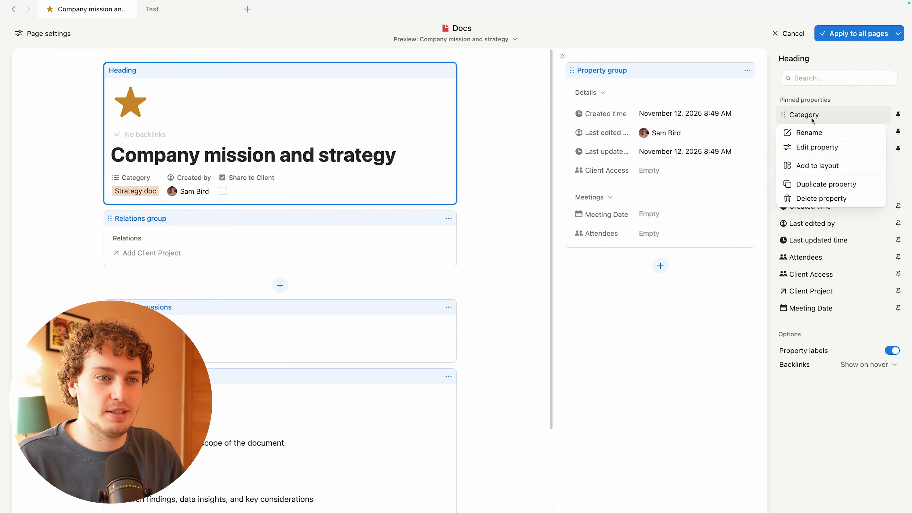
{"action": "left_click", "coordinate": [819, 147]}
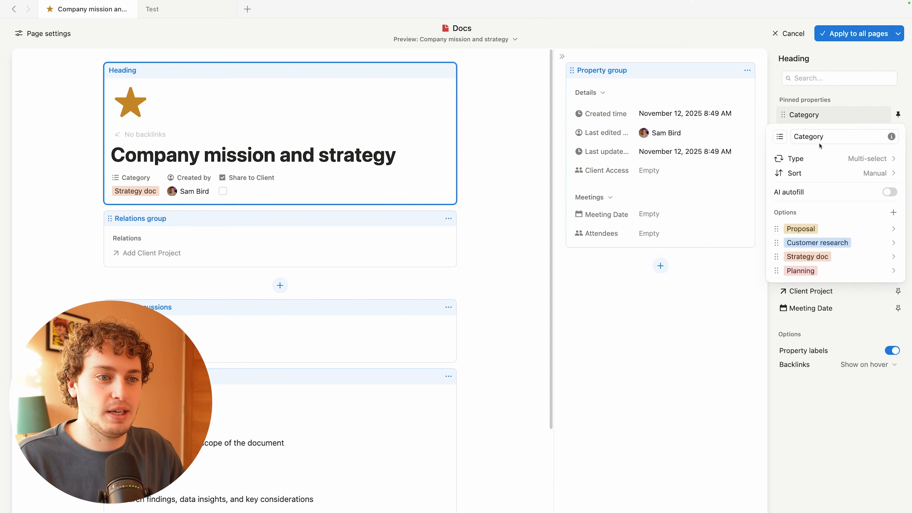
{"action": "left_click", "coordinate": [893, 213]}
{"action": "type", "text": "Meetings"}
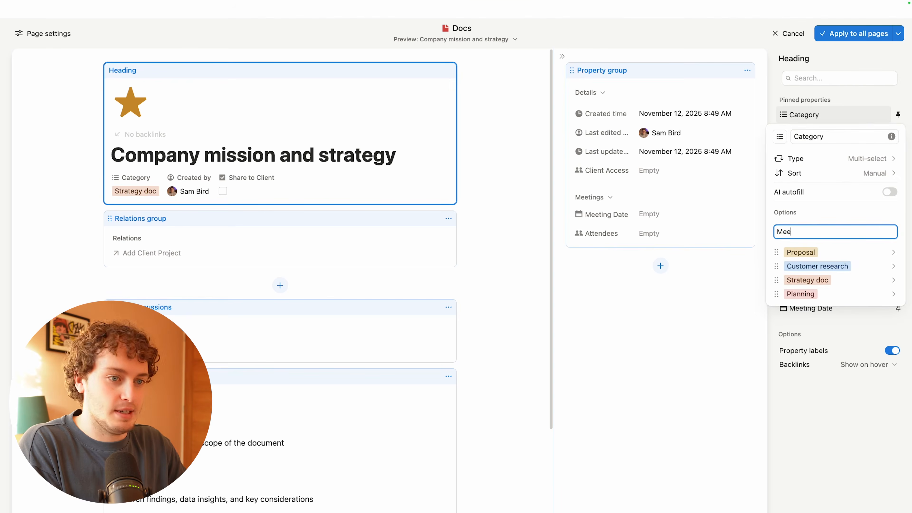
{"action": "key", "text": "Return"}
{"action": "left_click_drag", "start_coordinate": [777, 252], "coordinate": [792, 309]}
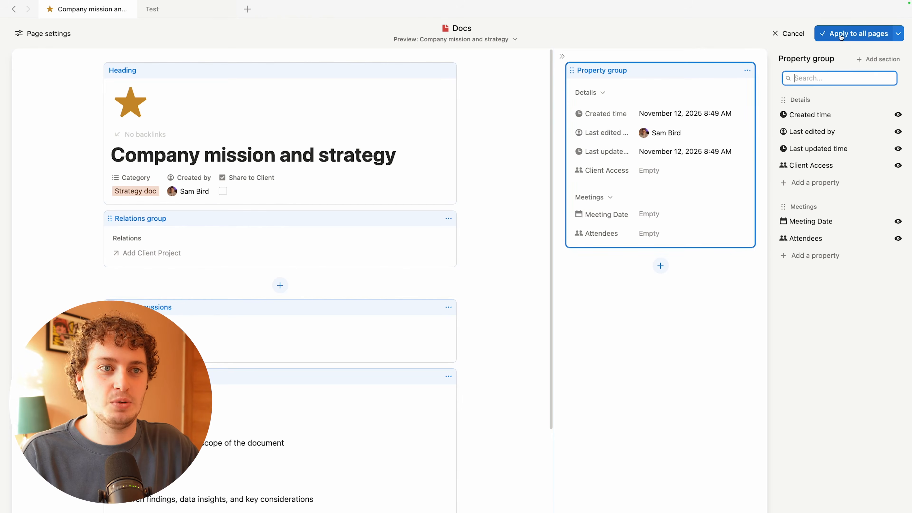
{"action": "left_click", "coordinate": [841, 35]}
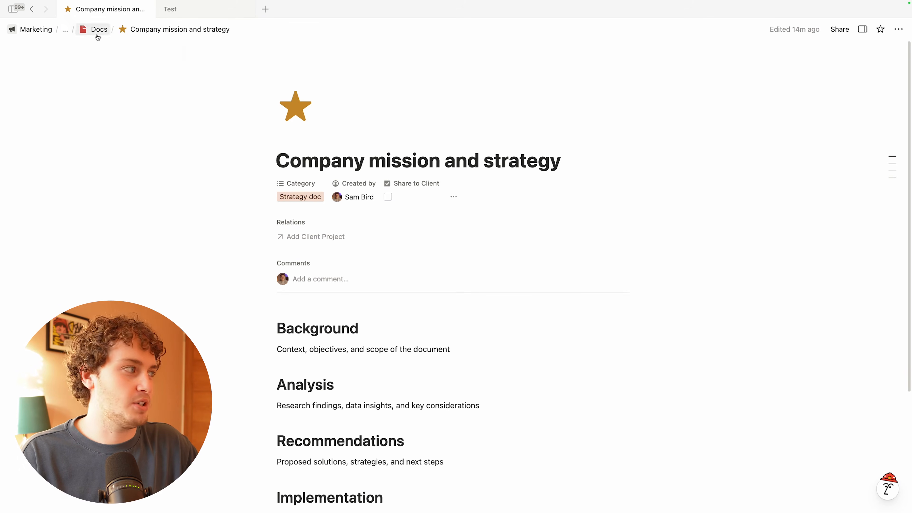
Step: Return to the Client Portals page and open the Tasks & Deliverables database
{"action": "left_click", "coordinate": [63, 30]}
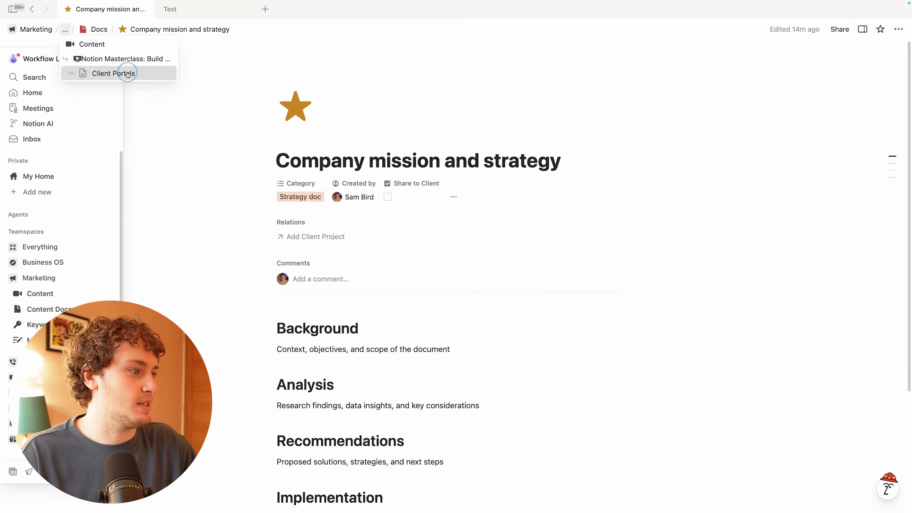
{"action": "left_click", "coordinate": [112, 74]}
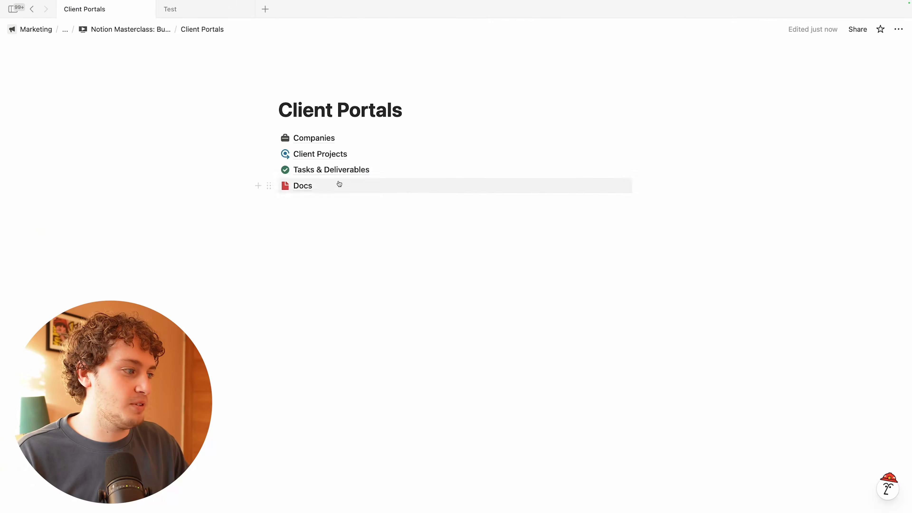
{"action": "left_click", "coordinate": [325, 170]}
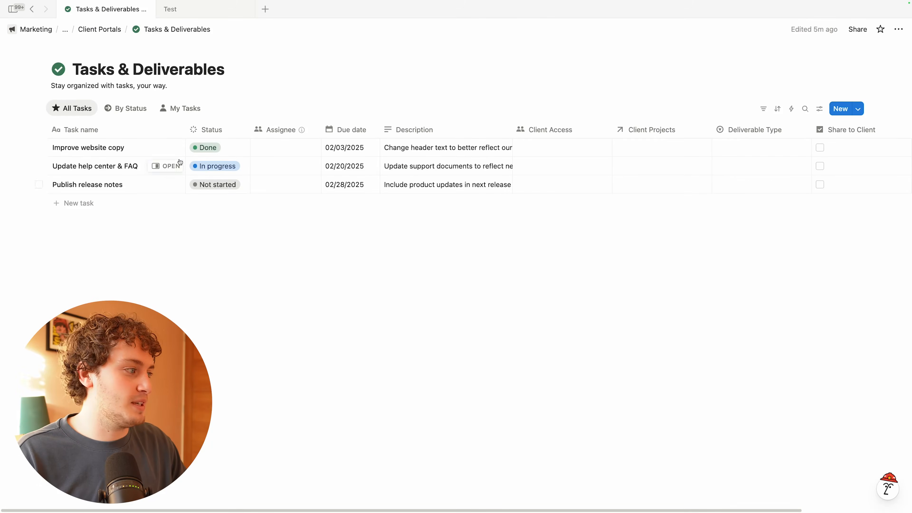
Step: Open the Improve website copy task as a full page and start customizing the Tasks & Deliverables layout
{"action": "left_click", "coordinate": [165, 148]}
{"action": "left_click", "coordinate": [515, 29]}
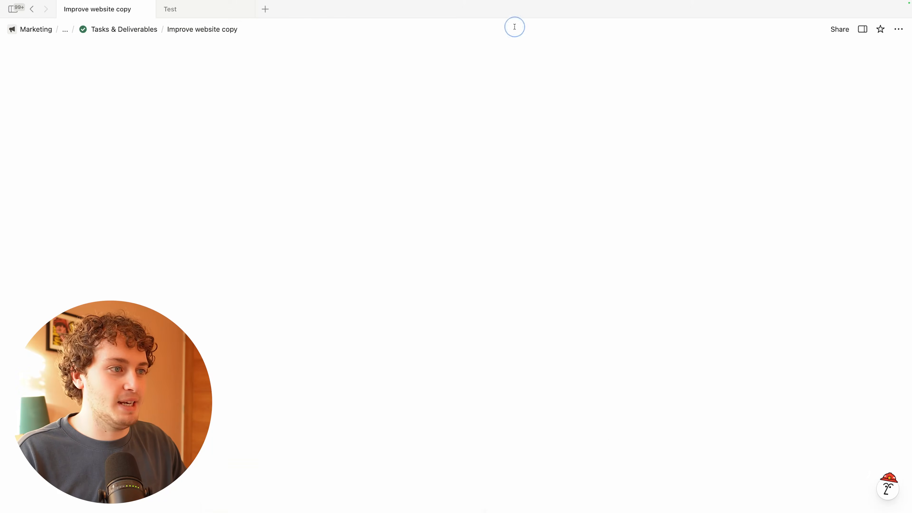
{"action": "left_click", "coordinate": [461, 86]}
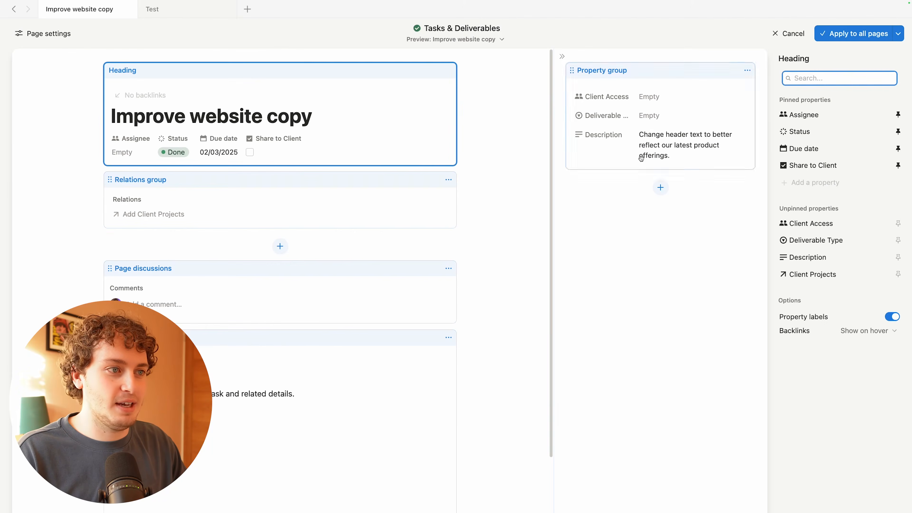
Step: Add a two-way relation to the Client Portals Companies database in the Tasks & Deliverables property group
{"action": "left_click", "coordinate": [622, 129]}
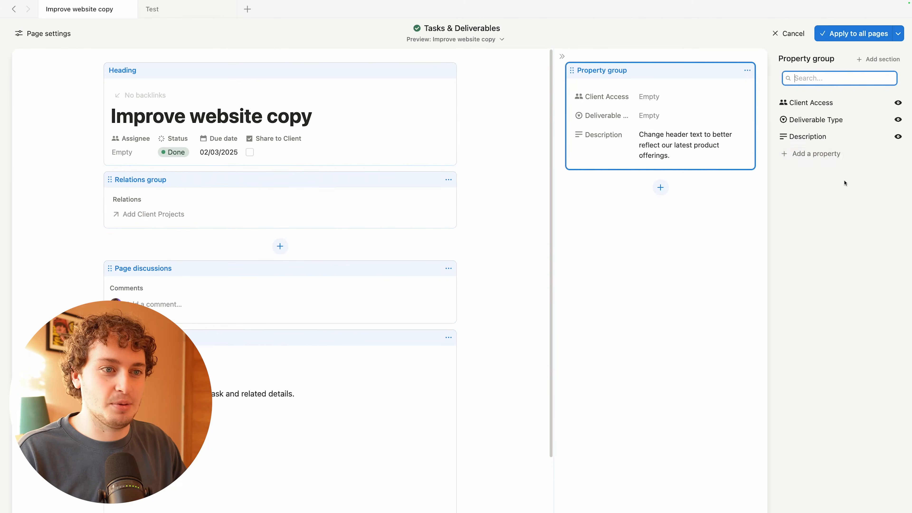
{"action": "left_click", "coordinate": [815, 155]}
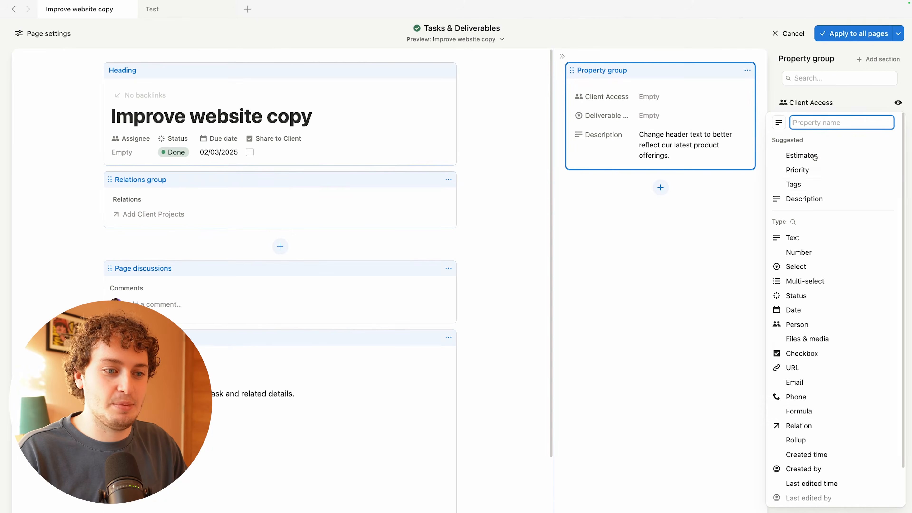
{"action": "left_click", "coordinate": [808, 426]}
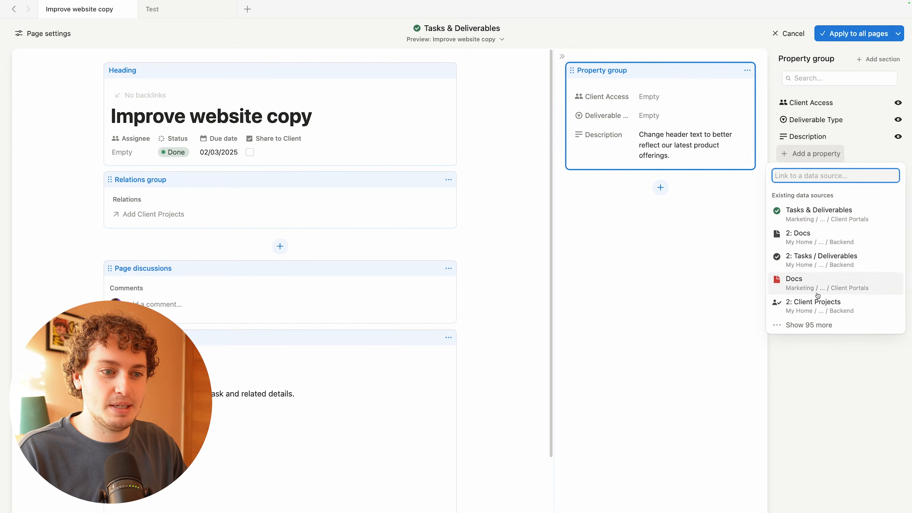
{"action": "type", "text": "Coma"}
{"action": "key", "text": "BackSpace"}
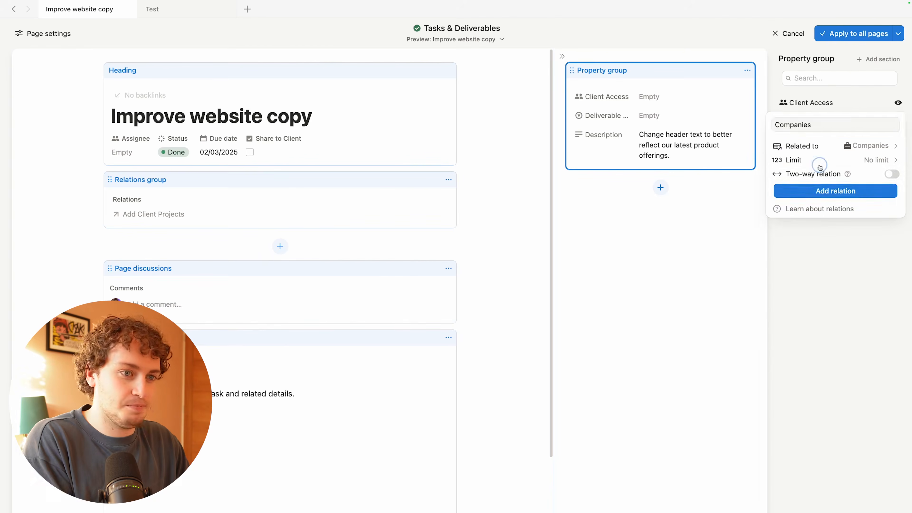
{"action": "key", "text": "Return"}
{"action": "left_click", "coordinate": [891, 226]}
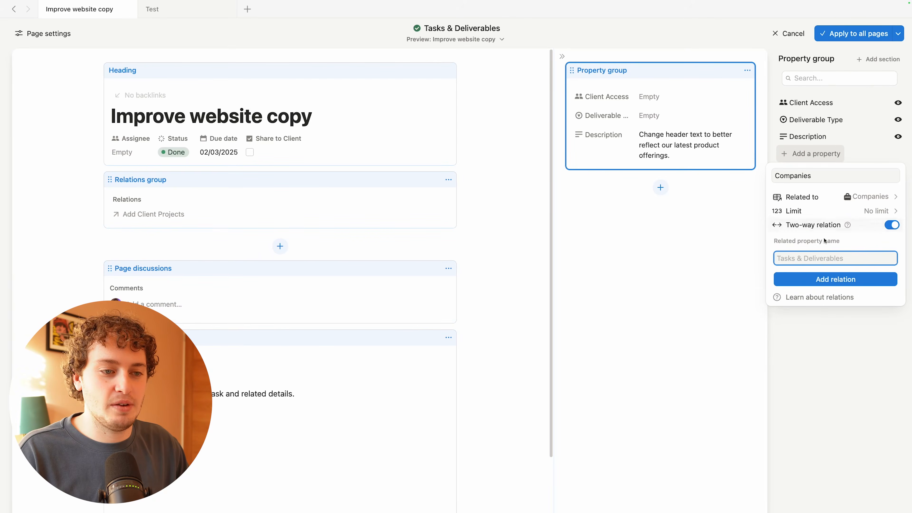
{"action": "left_click", "coordinate": [830, 280]}
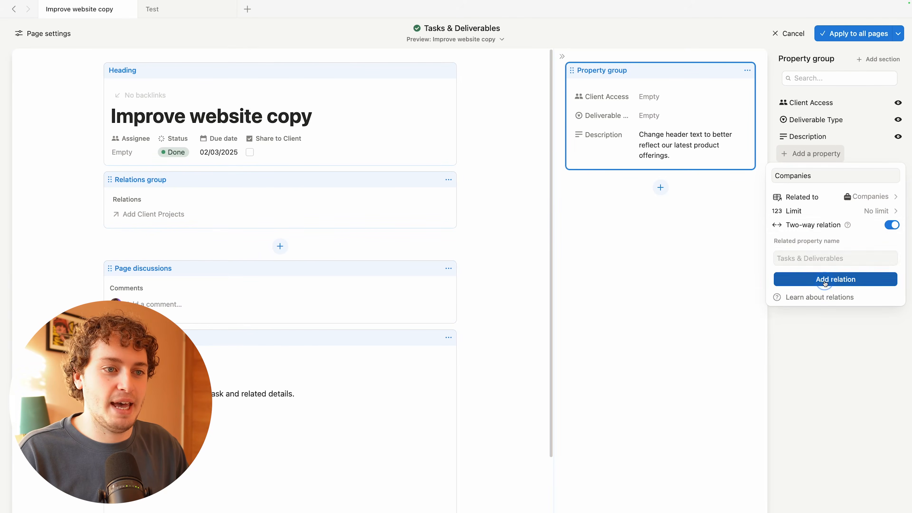
{"action": "left_click", "coordinate": [816, 329]}
Step: Set the Client Access property's notifications to None and apply the Tasks & Deliverables layout to all pages
{"action": "left_click", "coordinate": [806, 104]}
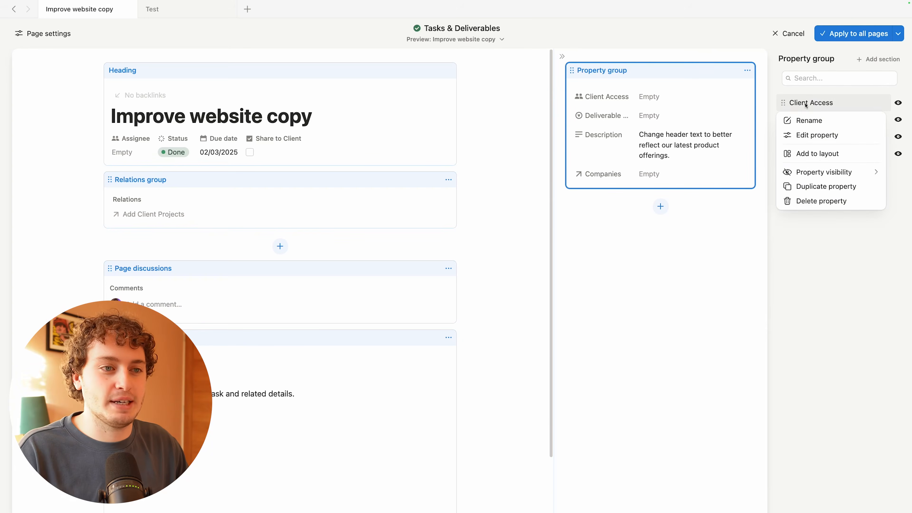
{"action": "left_click", "coordinate": [813, 139]}
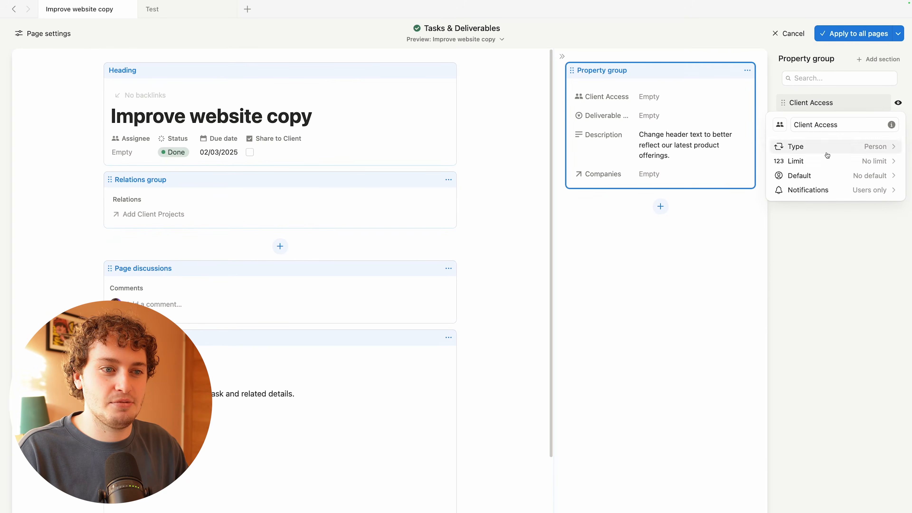
{"action": "left_click", "coordinate": [833, 192]}
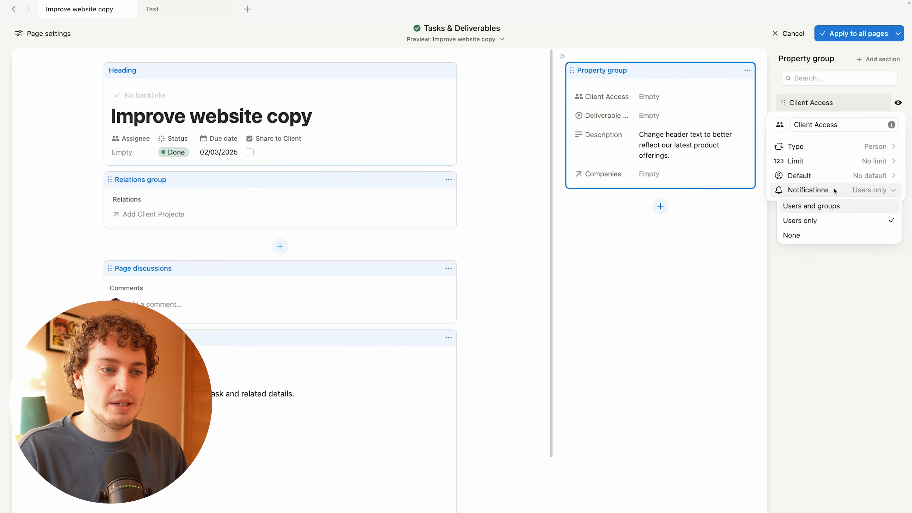
{"action": "left_click", "coordinate": [802, 235]}
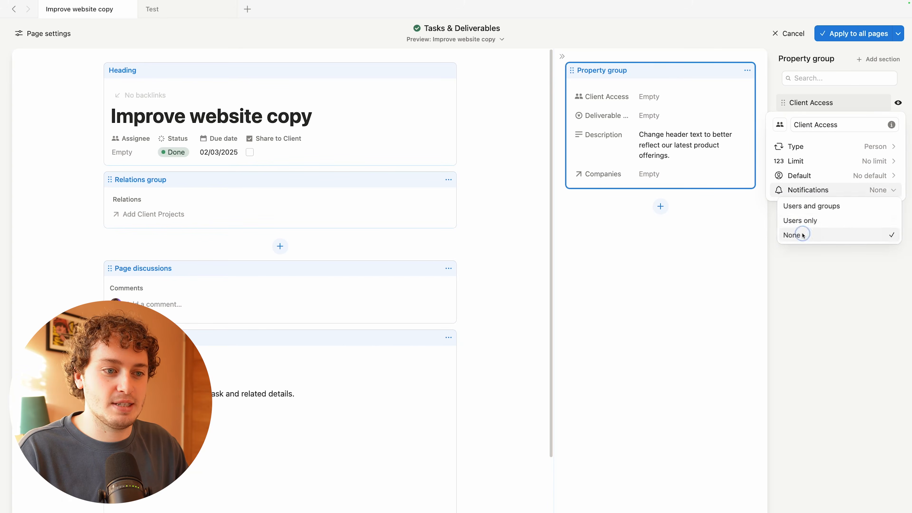
{"action": "left_click", "coordinate": [821, 256]}
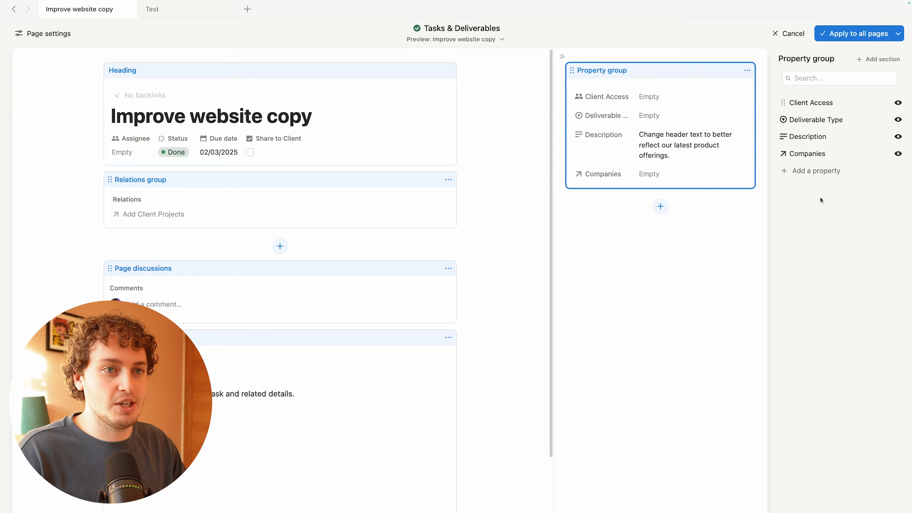
{"action": "left_click", "coordinate": [854, 34]}
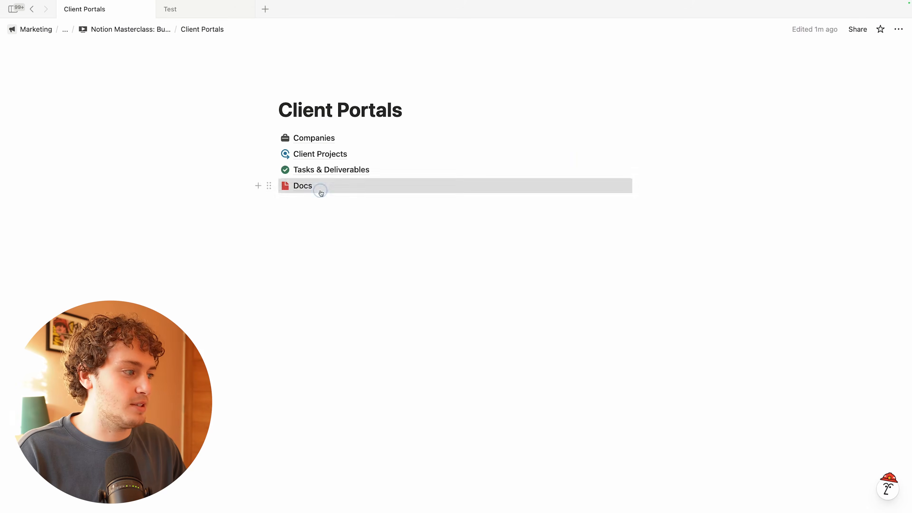
Step: Open the Company mission and strategy page in the Docs database and start customizing its layout
{"action": "left_click", "coordinate": [320, 192]}
{"action": "left_click", "coordinate": [143, 147]}
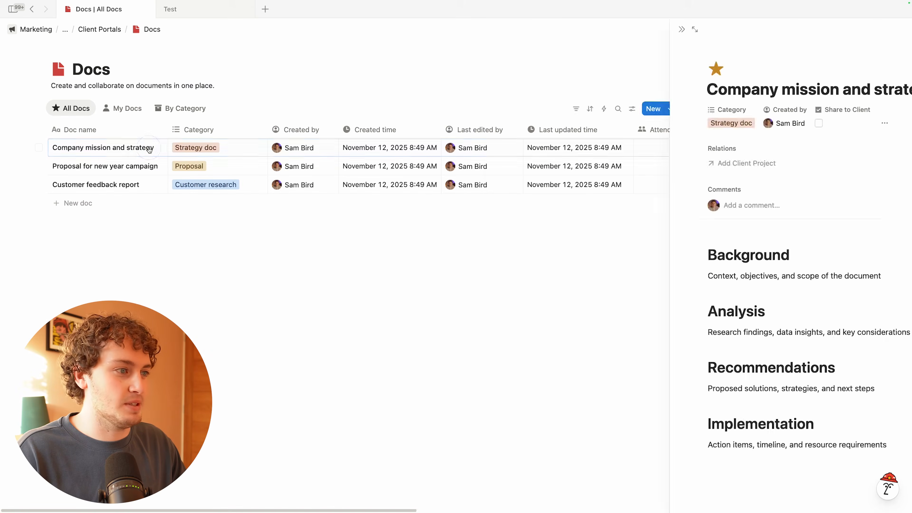
{"action": "left_click", "coordinate": [671, 54]}
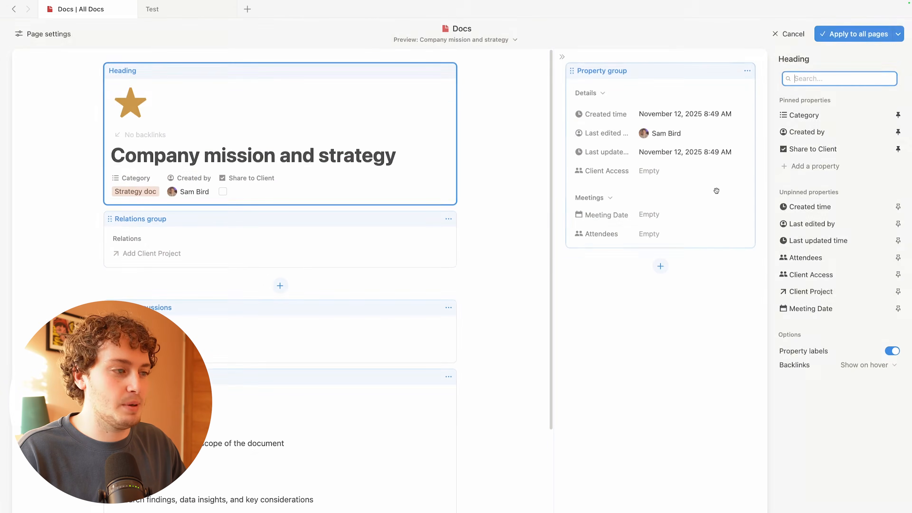
Step: Add a two-way relation to the Client Portals Companies database in the Details section of the Docs property group
{"action": "left_click", "coordinate": [696, 155]}
{"action": "left_click", "coordinate": [825, 183]}
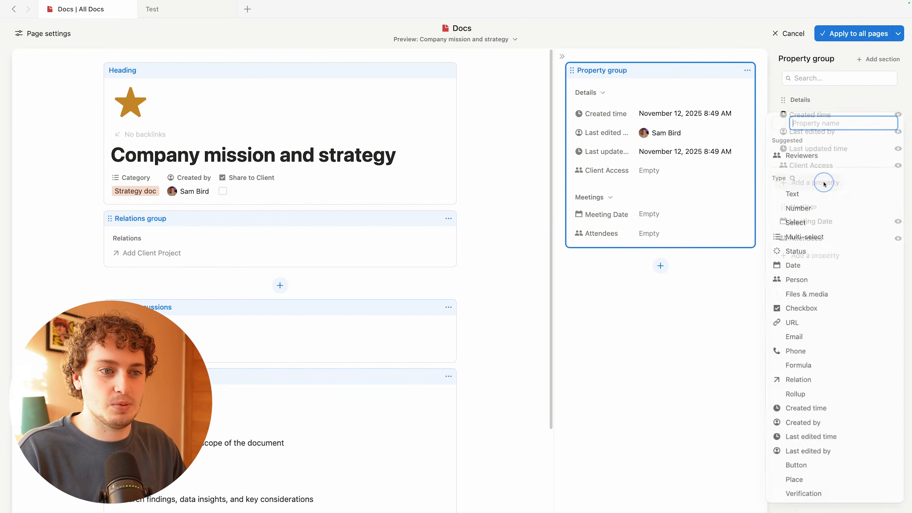
{"action": "left_click", "coordinate": [811, 389]}
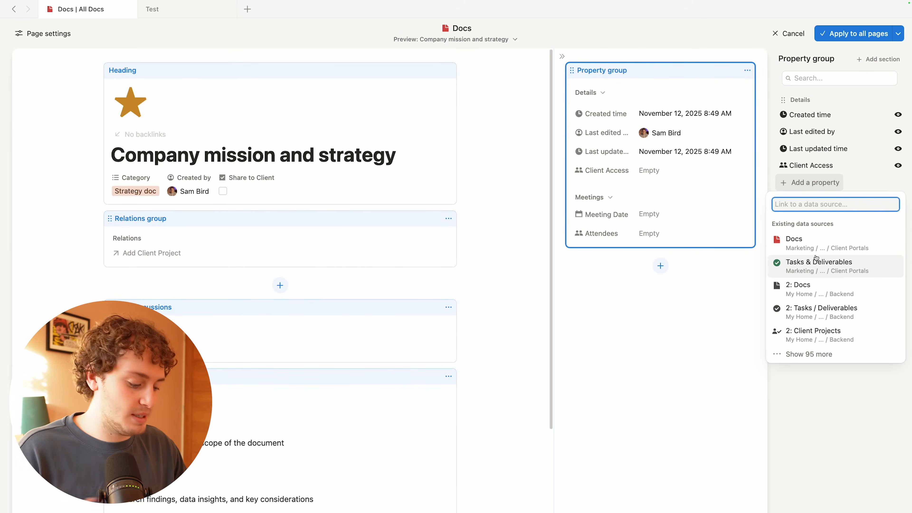
{"action": "type", "text": "com"}
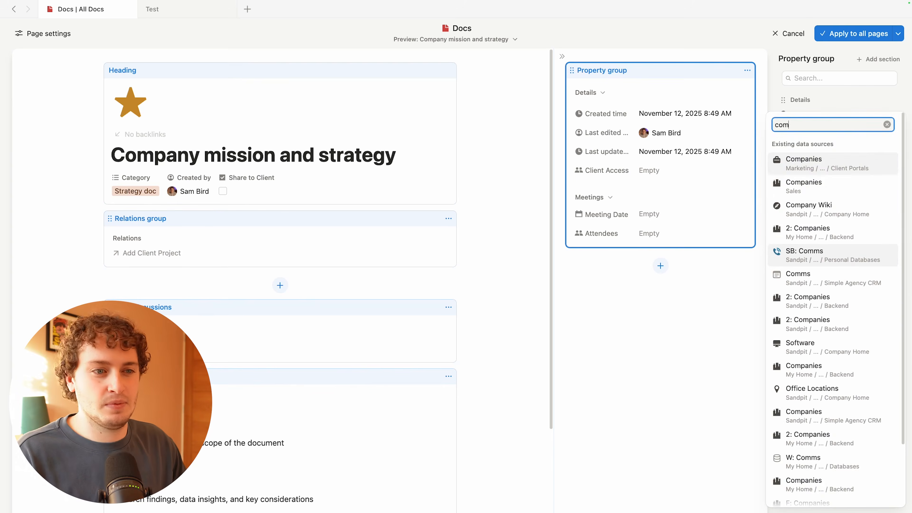
{"action": "left_click", "coordinate": [840, 164]}
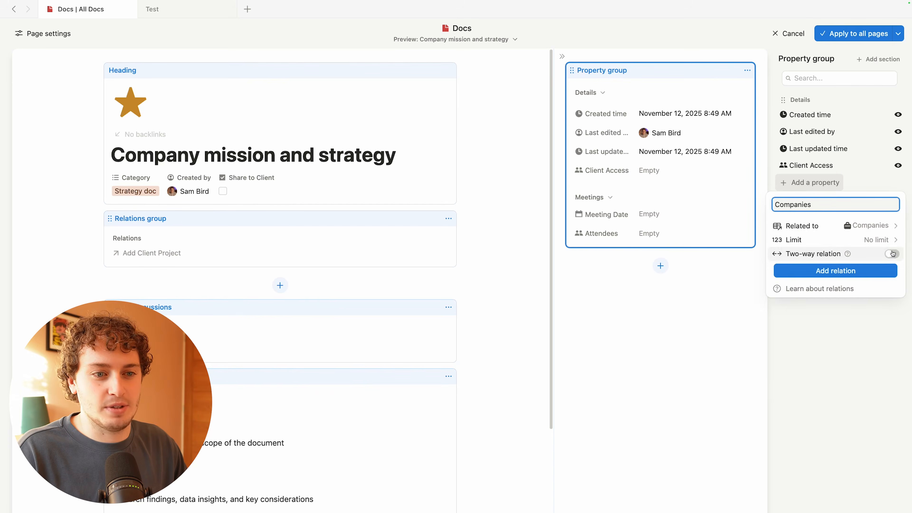
{"action": "left_click", "coordinate": [891, 254]}
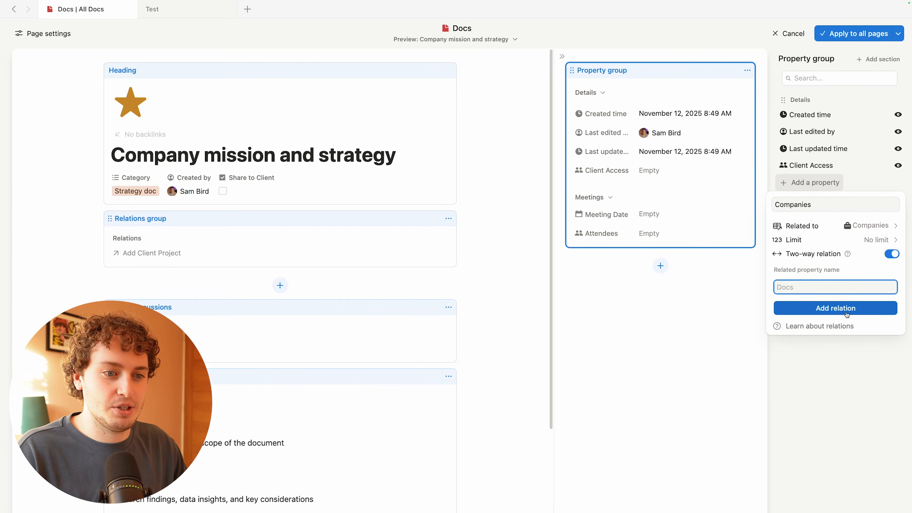
{"action": "left_click", "coordinate": [844, 311]}
{"action": "left_click", "coordinate": [830, 351]}
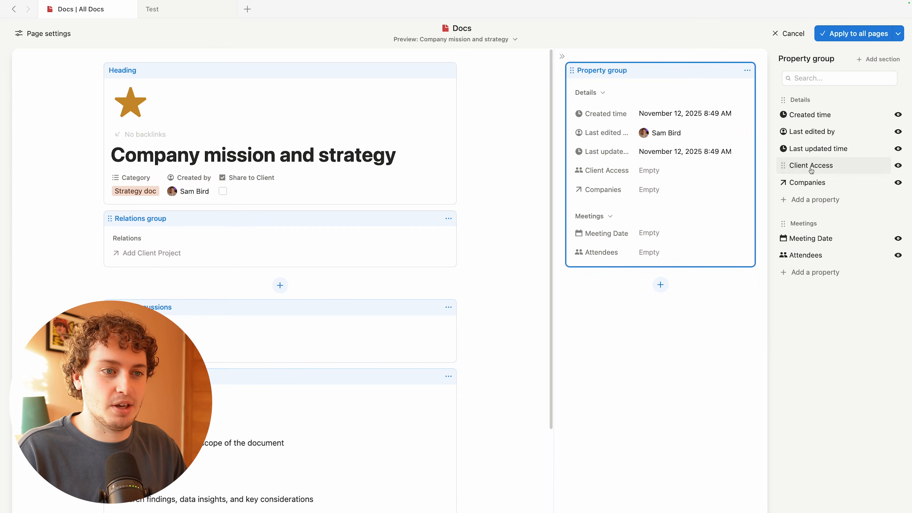
Step: Turn off notifications for the Docs Client Access property by choosing None, and apply the layout to all pages
{"action": "left_click", "coordinate": [811, 165]}
{"action": "left_click", "coordinate": [815, 198]}
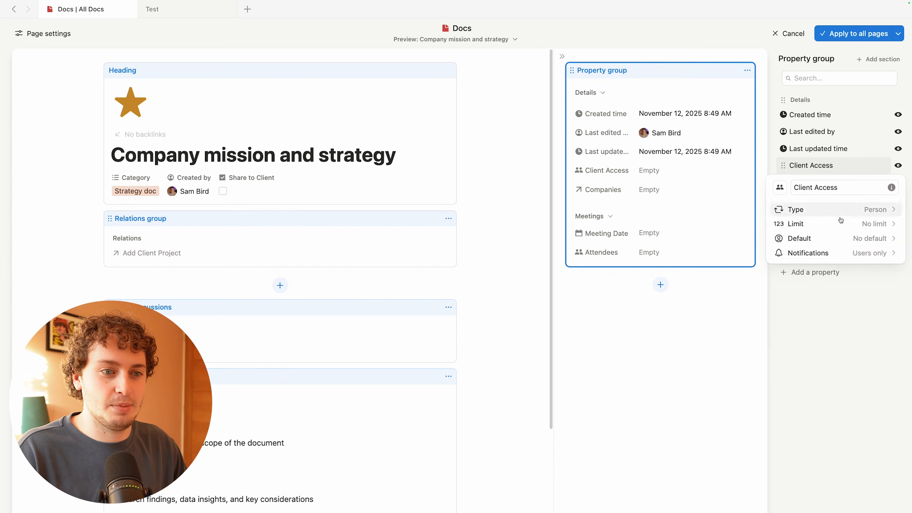
{"action": "left_click", "coordinate": [846, 253]}
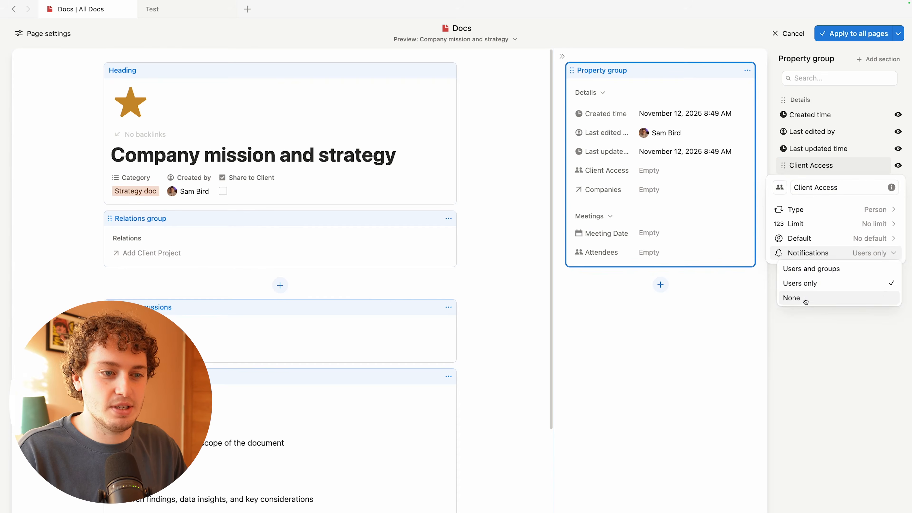
{"action": "left_click", "coordinate": [804, 298]}
{"action": "left_click", "coordinate": [845, 324]}
{"action": "left_click", "coordinate": [835, 33]}
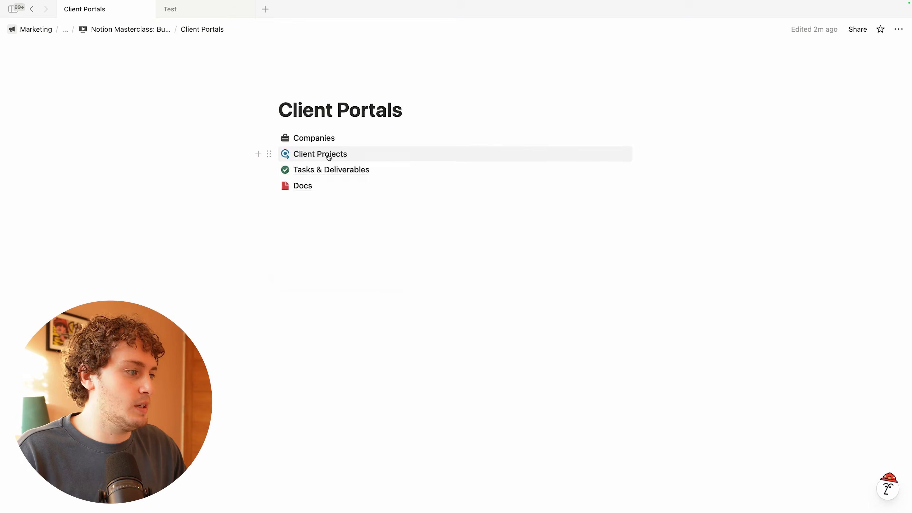
Step: Open the Quarterly sales planning page in Client Projects and set its Client Access property's notifications to None
{"action": "left_click", "coordinate": [329, 157]}
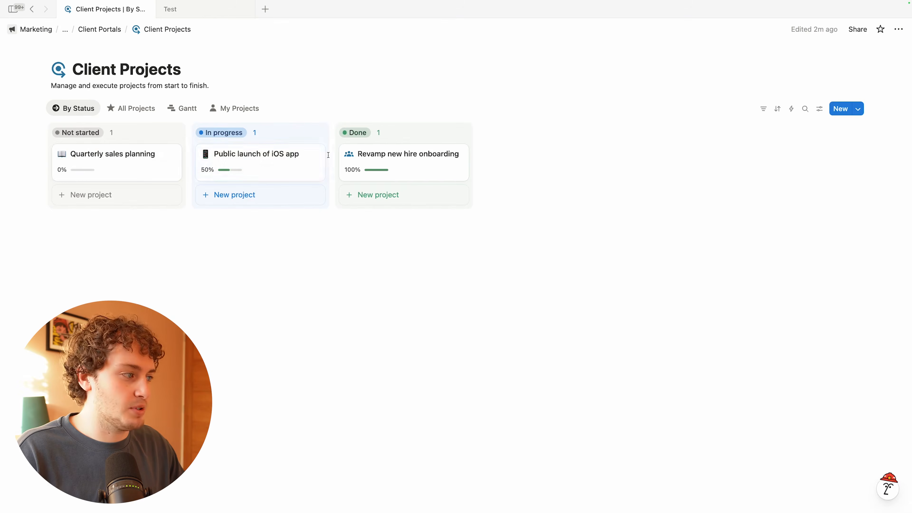
{"action": "left_click", "coordinate": [152, 172]}
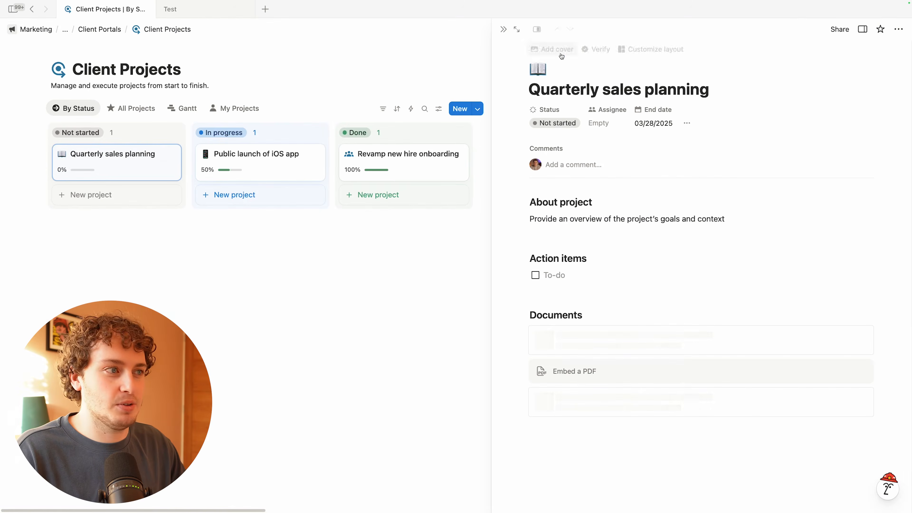
{"action": "left_click", "coordinate": [687, 123]}
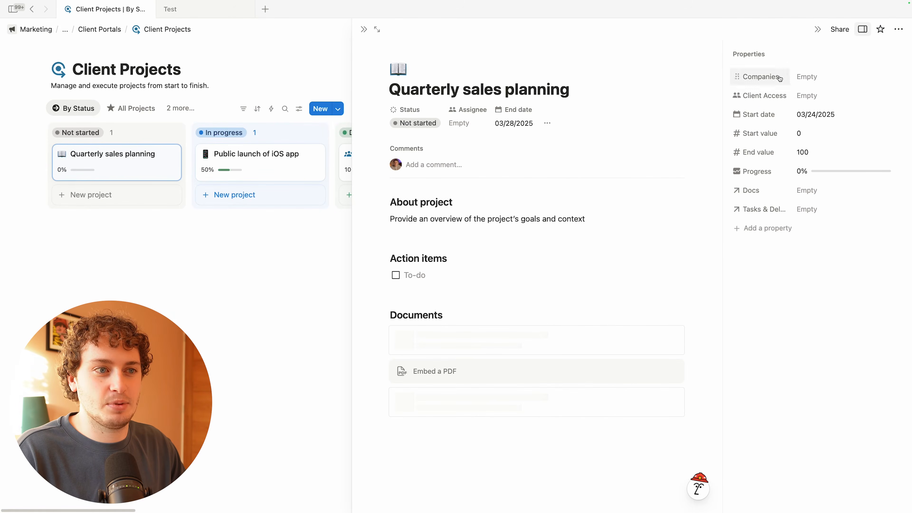
{"action": "left_click", "coordinate": [765, 95]}
{"action": "left_click", "coordinate": [772, 129]}
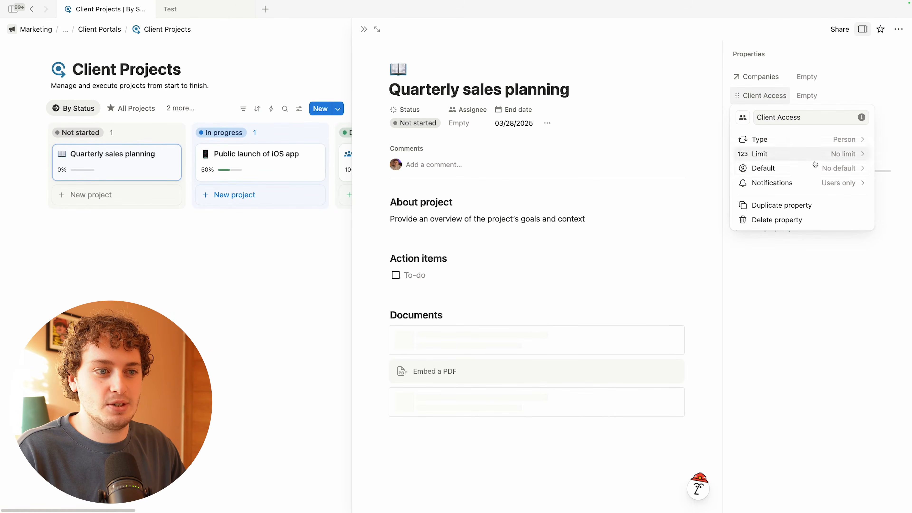
{"action": "left_click", "coordinate": [813, 182]}
{"action": "left_click", "coordinate": [795, 230]}
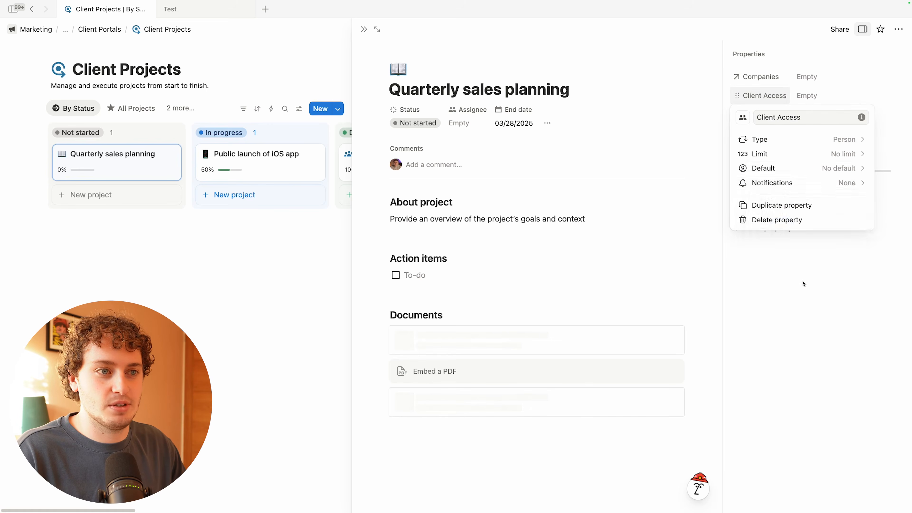
{"action": "left_click", "coordinate": [775, 277]}
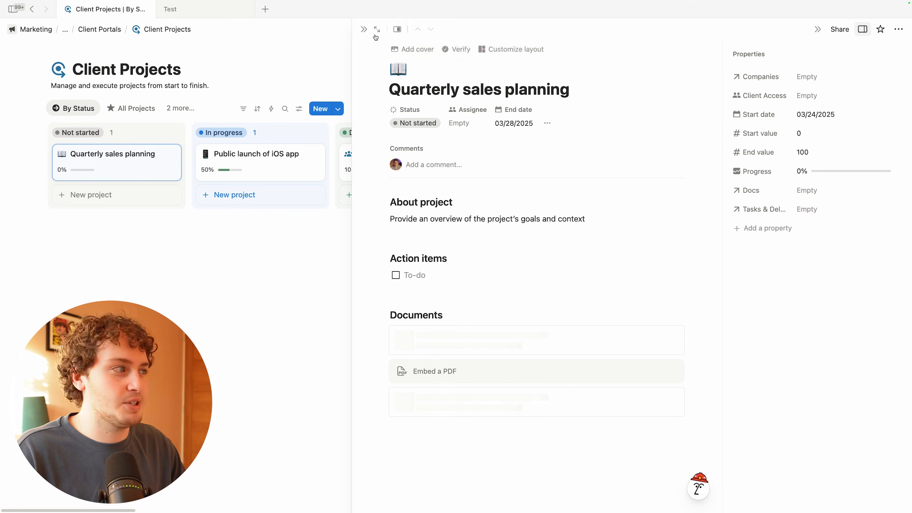
Step: Open the Acme Corporation page in Companies and set its Client Access property's notifications to None
{"action": "left_click", "coordinate": [90, 31]}
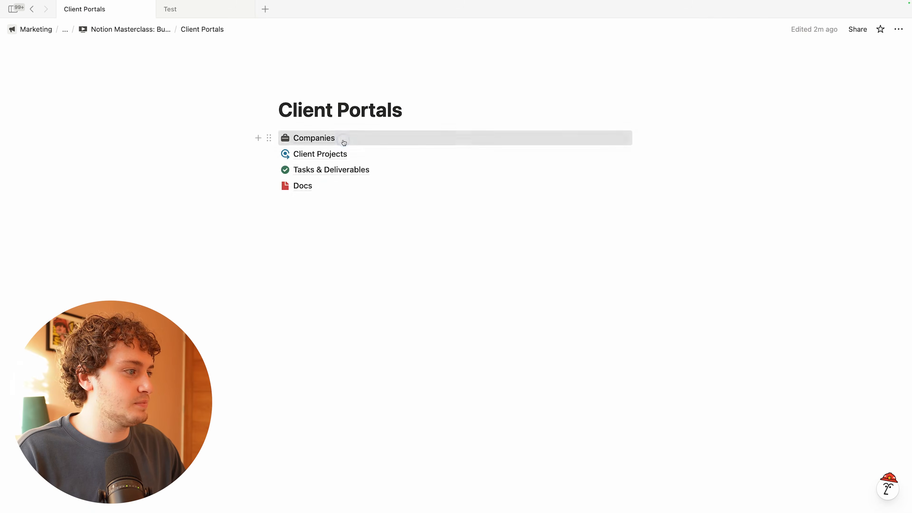
{"action": "left_click", "coordinate": [343, 141]}
{"action": "left_click", "coordinate": [173, 132]}
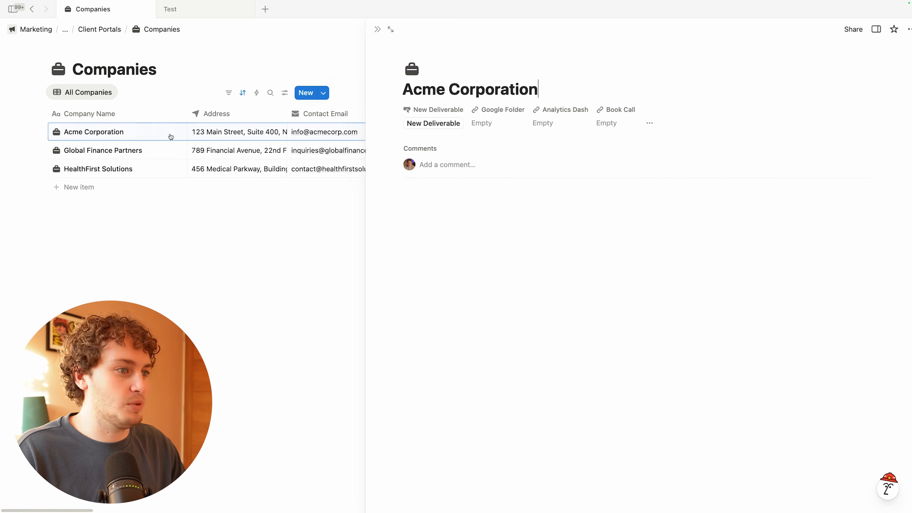
{"action": "left_click", "coordinate": [636, 123]}
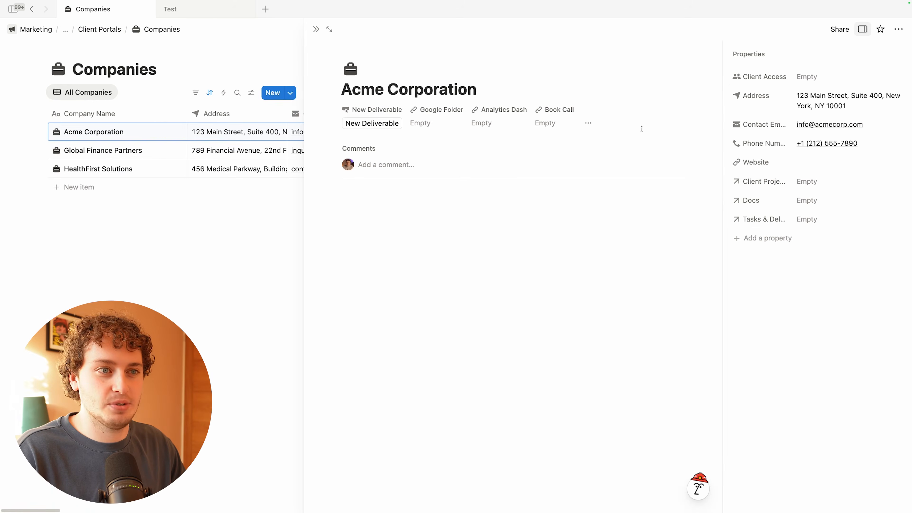
{"action": "left_click", "coordinate": [764, 76]}
{"action": "left_click", "coordinate": [771, 109]}
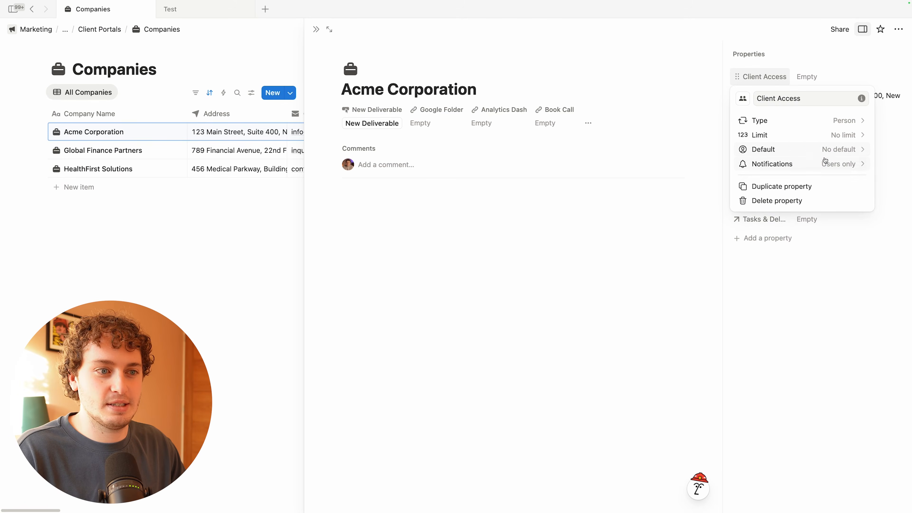
{"action": "left_click", "coordinate": [823, 164]}
{"action": "left_click", "coordinate": [776, 209]}
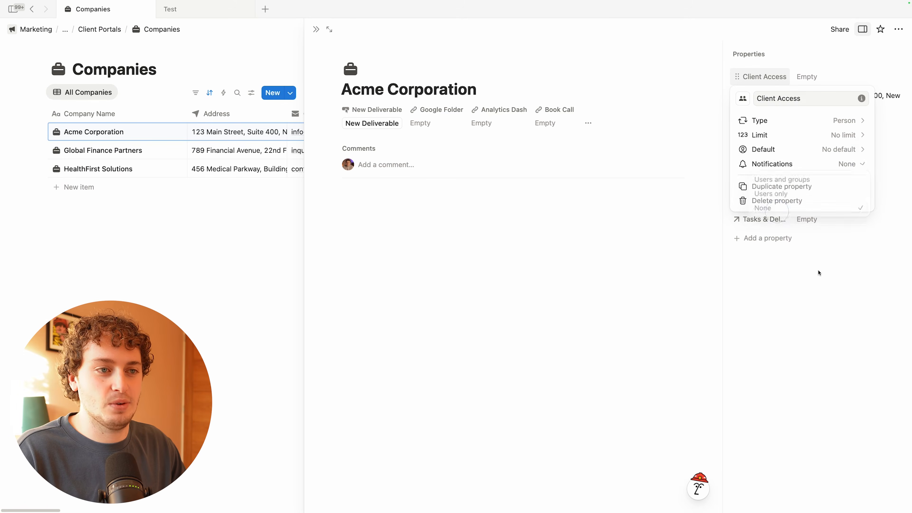
{"action": "left_click", "coordinate": [801, 282]}
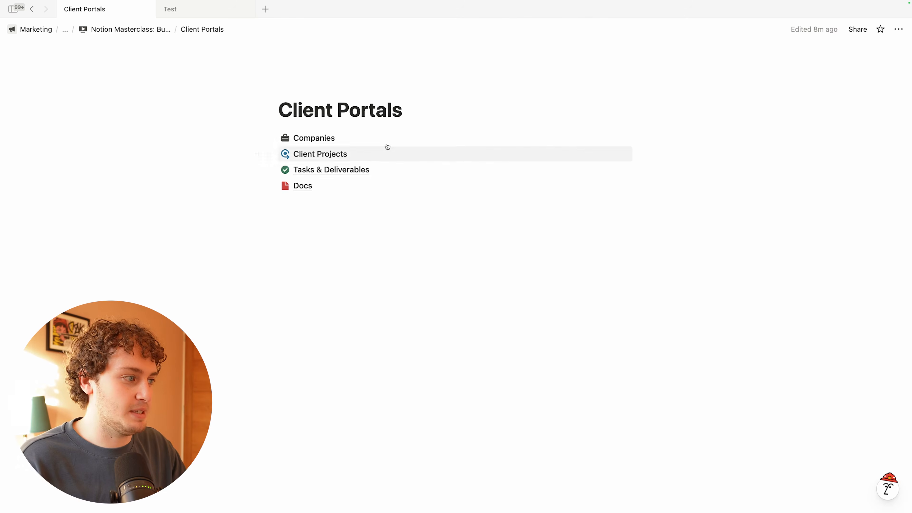
Step: Open the default New item template of Companies for editing as a full page and start its empty body
{"action": "left_click", "coordinate": [340, 138]}
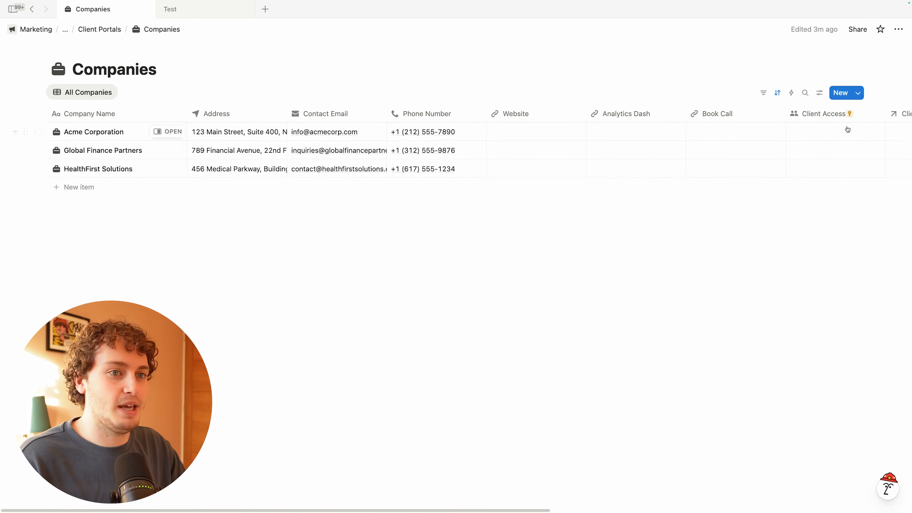
{"action": "left_click", "coordinate": [857, 93]}
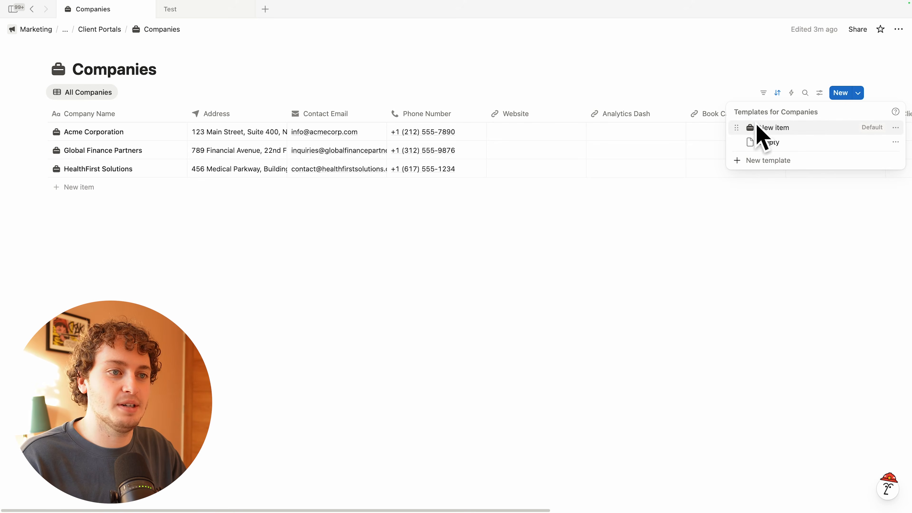
{"action": "left_click", "coordinate": [895, 128]}
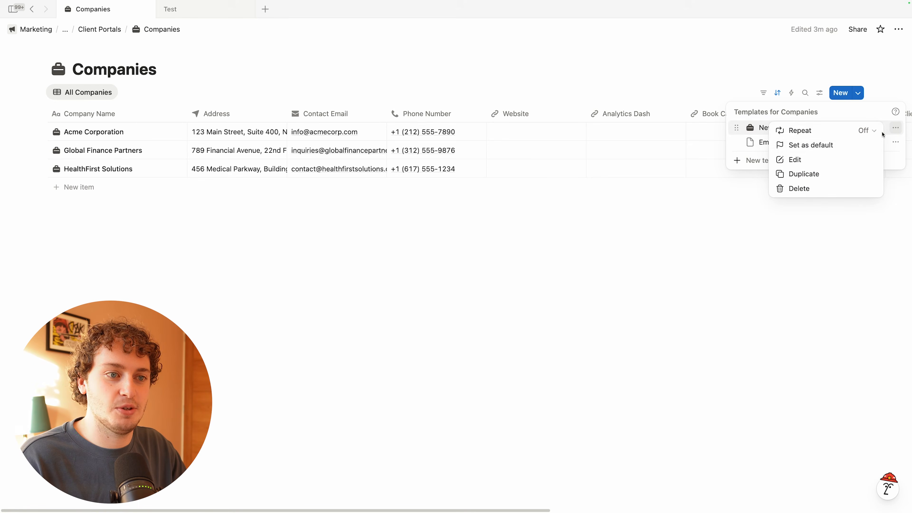
{"action": "left_click", "coordinate": [813, 162]}
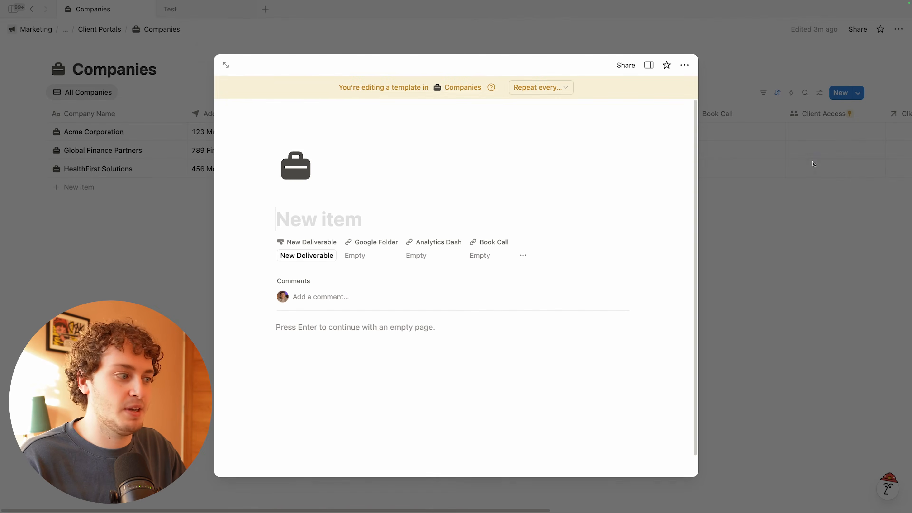
{"action": "left_click", "coordinate": [226, 65]}
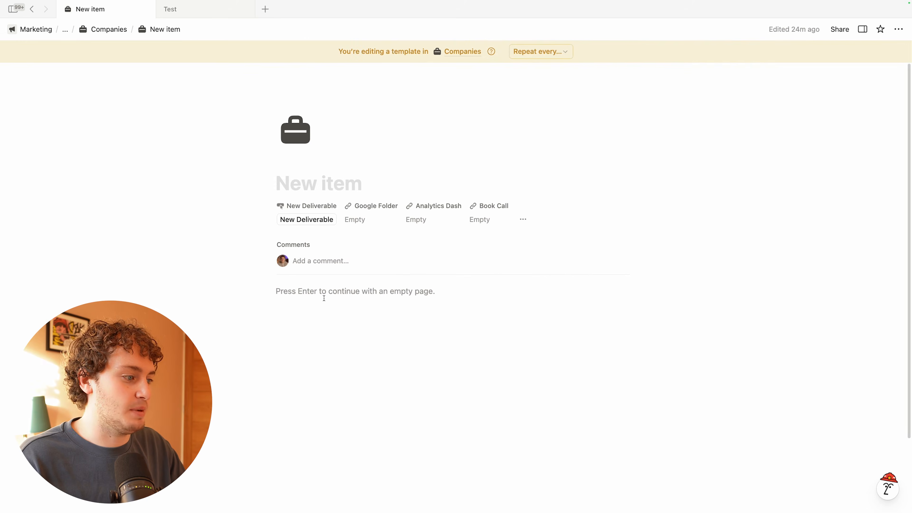
{"action": "left_click", "coordinate": [311, 295]}
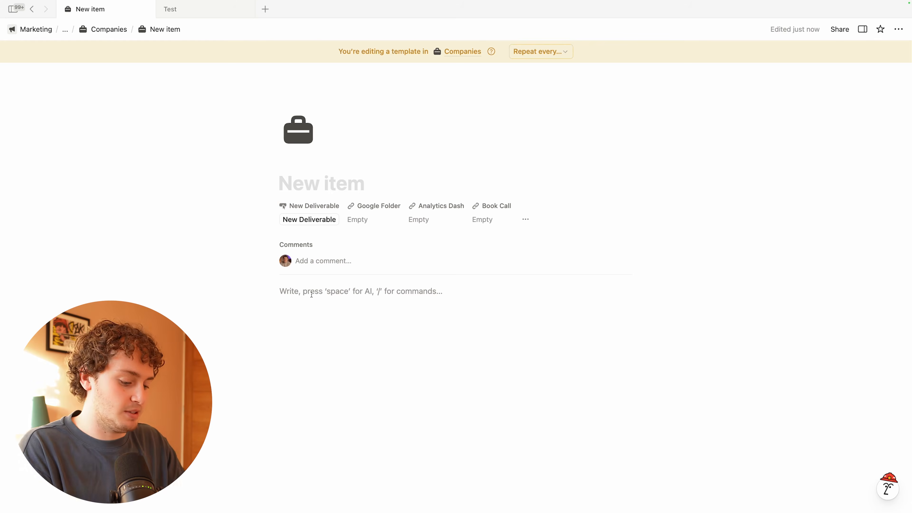
{"action": "type", "text": "."}
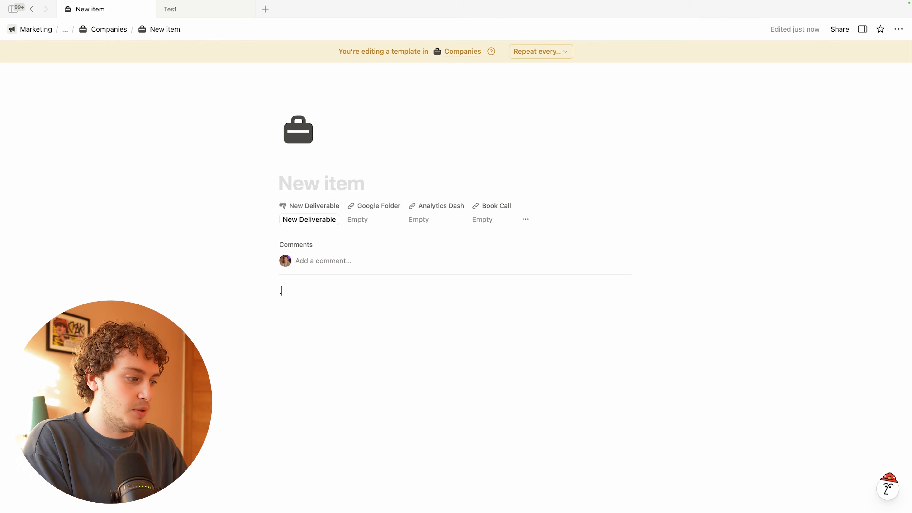
{"action": "type", "text": "call"}
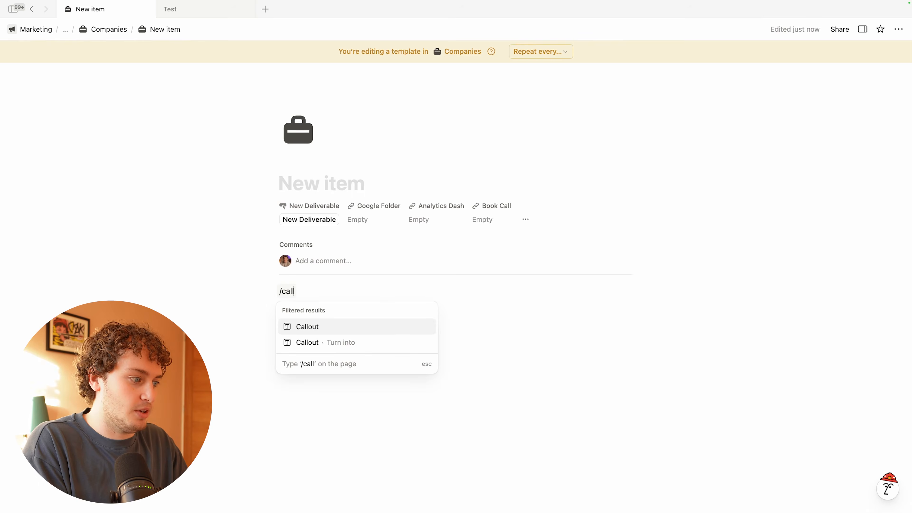
{"action": "key", "text": "Return"}
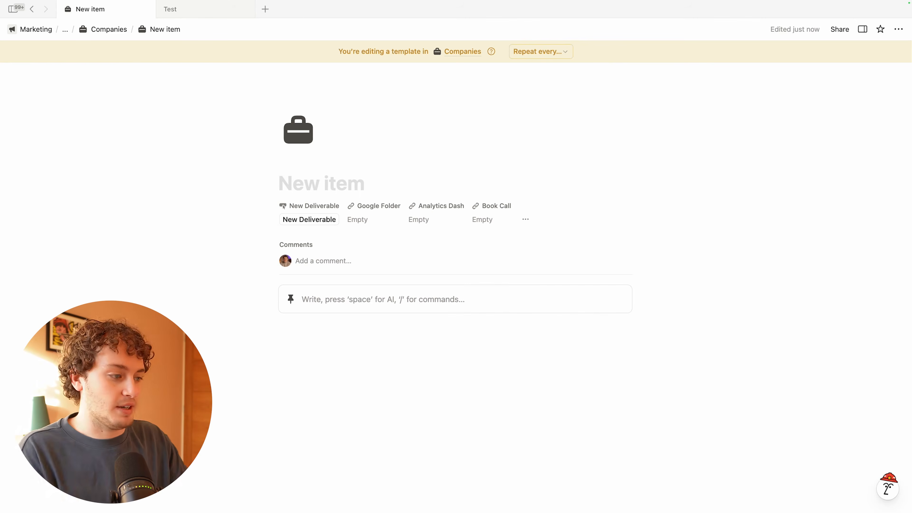
{"action": "left_click", "coordinate": [270, 291]}
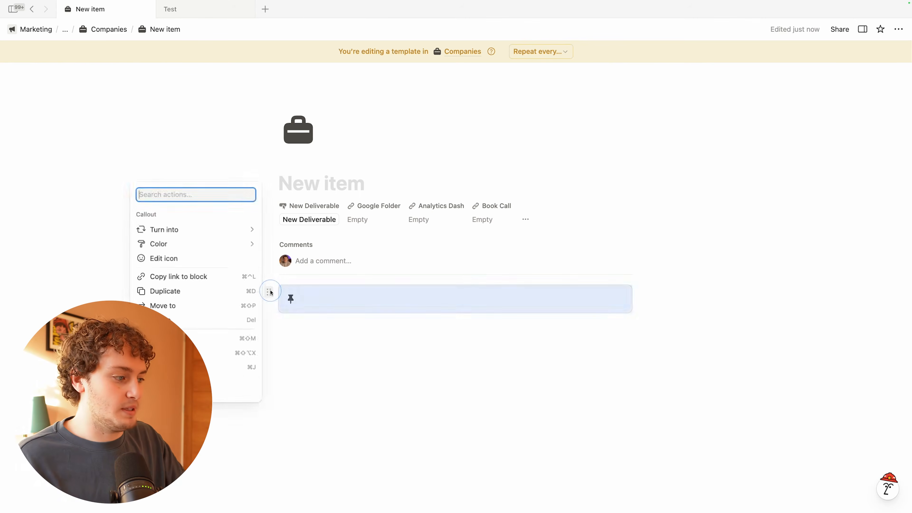
{"action": "key", "text": "BackSpace"}
Step: Add a quote block to the template body that begins with "Hi"
{"action": "type", "text": "/quote"}
{"action": "key", "text": "Return"}
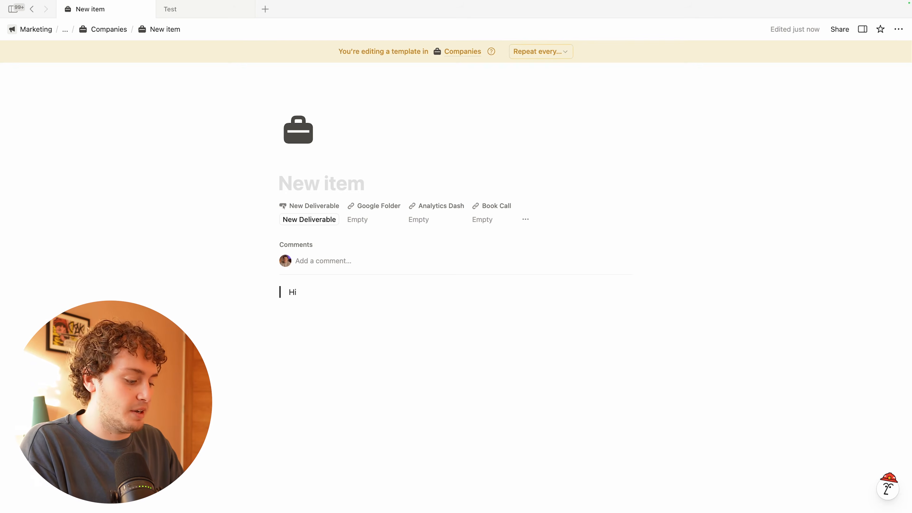
{"action": "type", "text": "Hi @"}
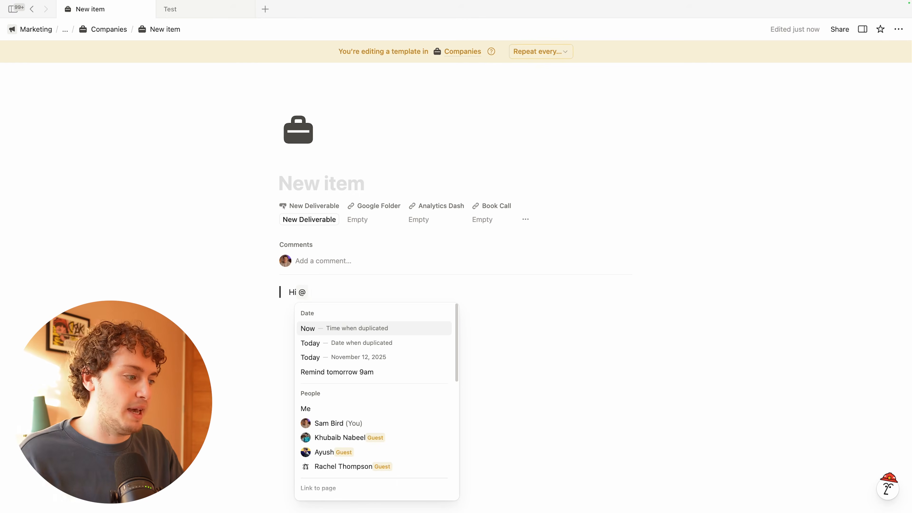
{"action": "key", "text": "Escape"}
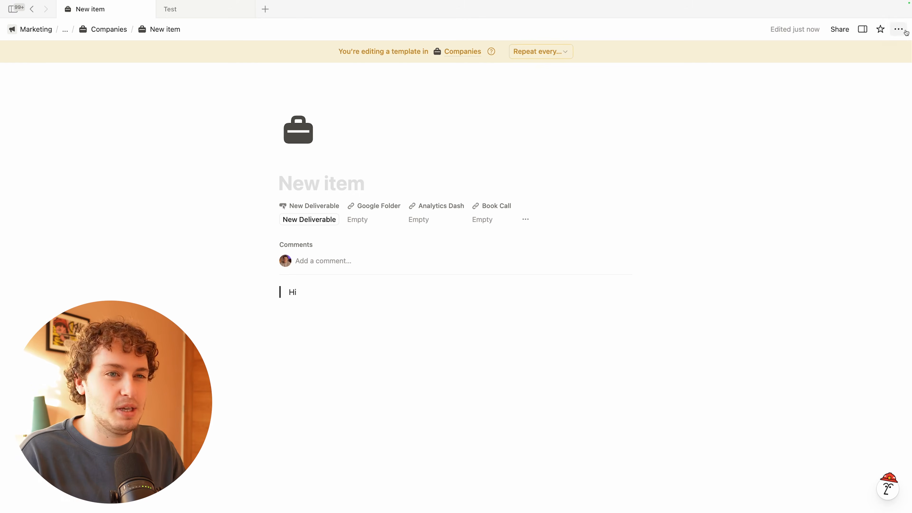
Step: Copy the template page's link and paste it after "Hi" as a page mention
{"action": "left_click", "coordinate": [899, 30]}
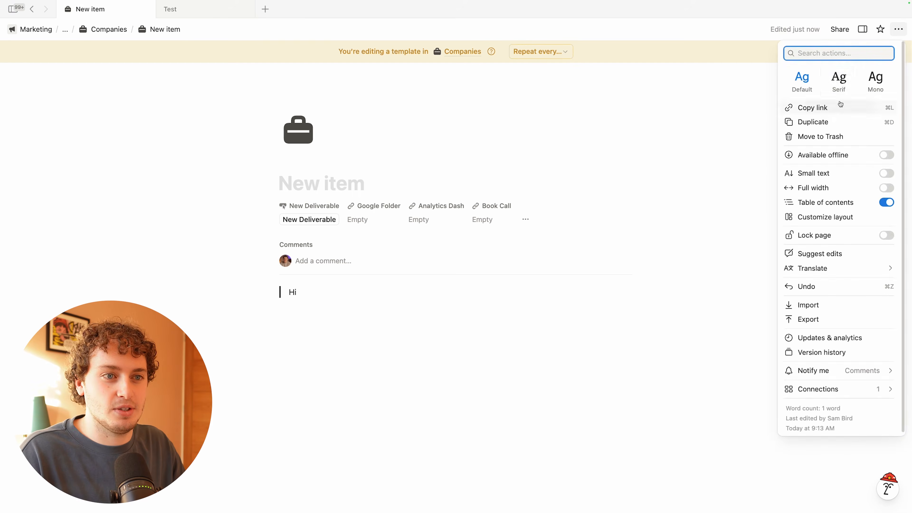
{"action": "left_click", "coordinate": [836, 107]}
{"action": "key", "text": "super+z"}
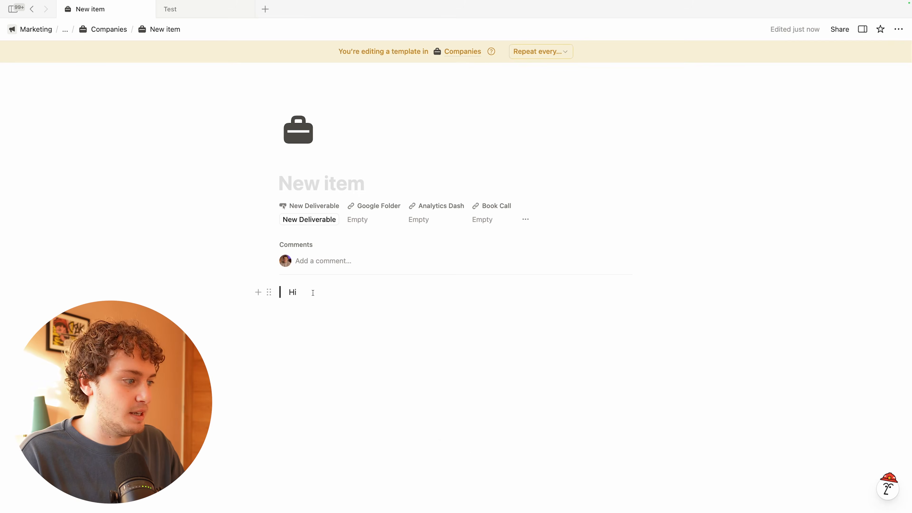
{"action": "key", "text": "super+v"}
{"action": "left_click", "coordinate": [623, 325]}
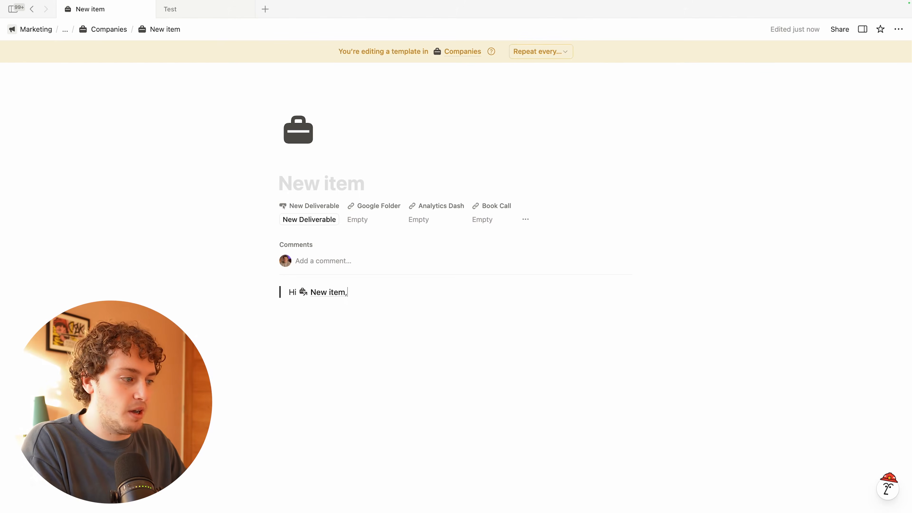
Step: Complete the quote's greeting after the page mention with ", welcome to your portal!"
{"action": "type", "text": "elcop"}
{"action": "key", "text": "BackSpace"}
{"action": "key", "text": "BackSpace"}
{"action": "key", "text": "BackSpace"}
{"action": "key", "text": "BackSpace"}
{"action": "key", "text": "BackSpace"}
{"action": "type", "text": "me to your portal!"}
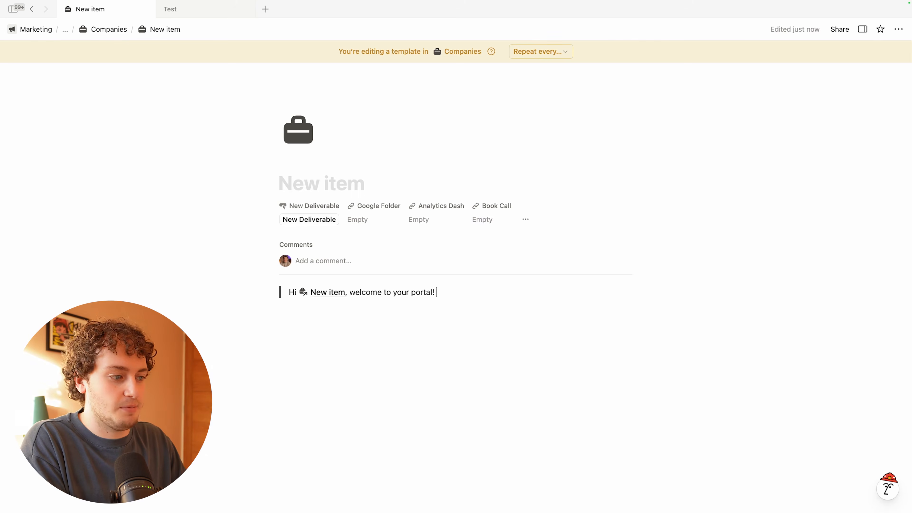
Step: Insert an empty video block below the greeting and a divider beneath it
{"action": "key", "text": "Return"}
{"action": "type", "text": "/video"}
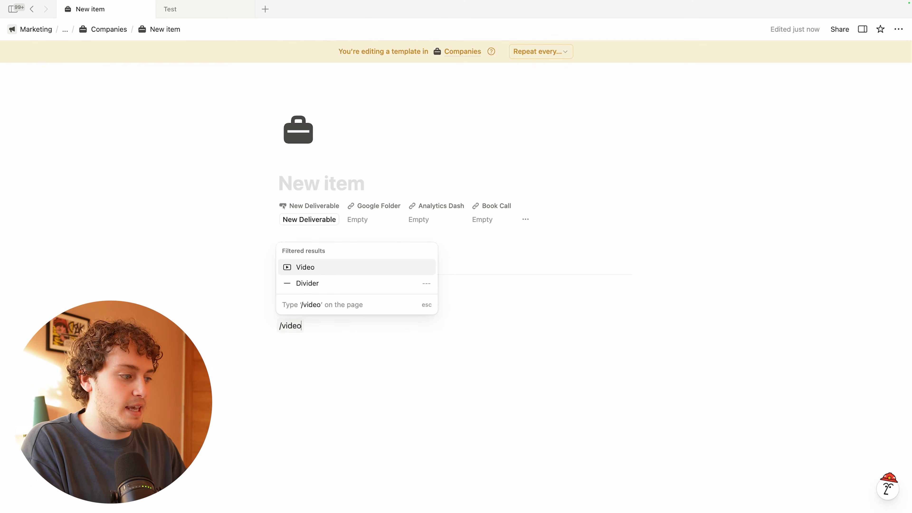
{"action": "key", "text": "Return"}
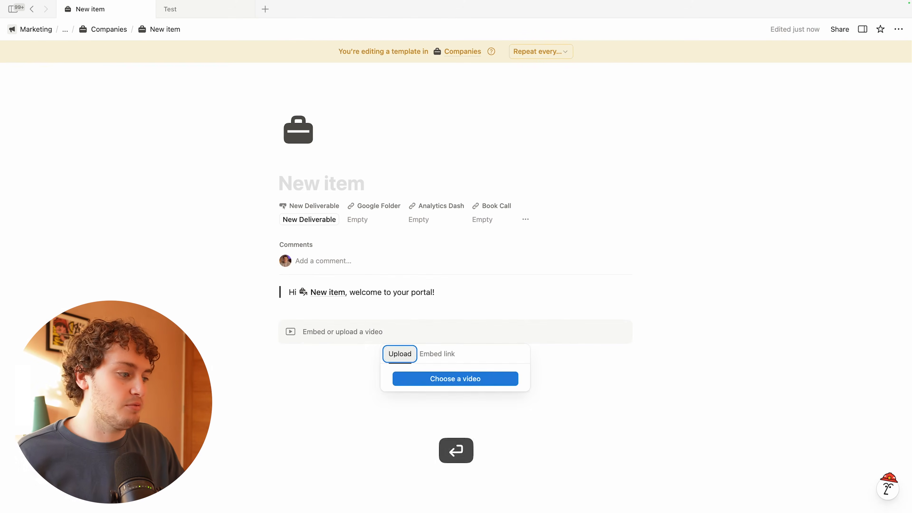
{"action": "left_click", "coordinate": [303, 368]}
{"action": "left_click", "coordinate": [322, 374]}
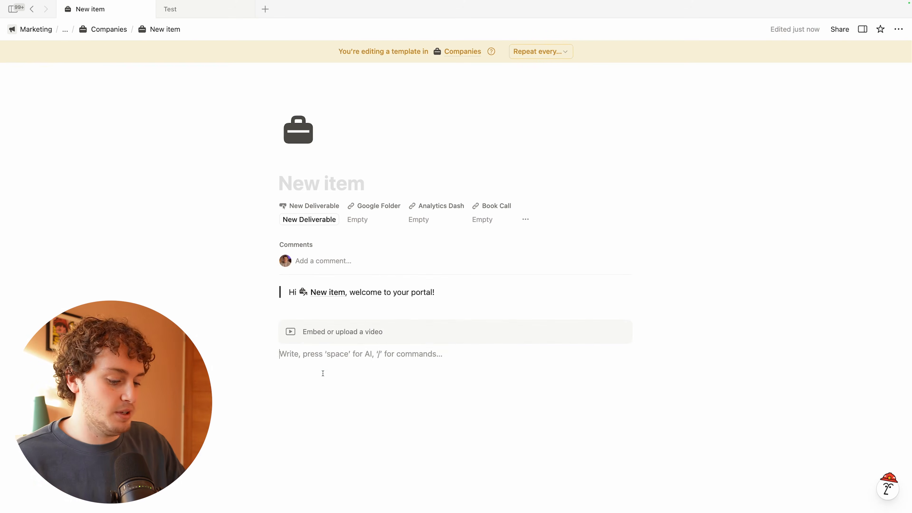
{"action": "key", "text": "Return"}
{"action": "type", "text": "---"}
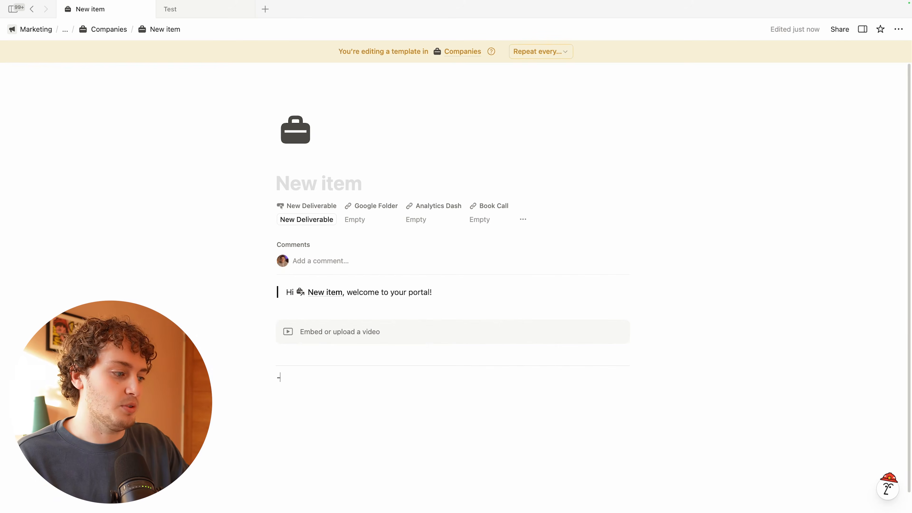
{"action": "key", "text": "BackSpace"}
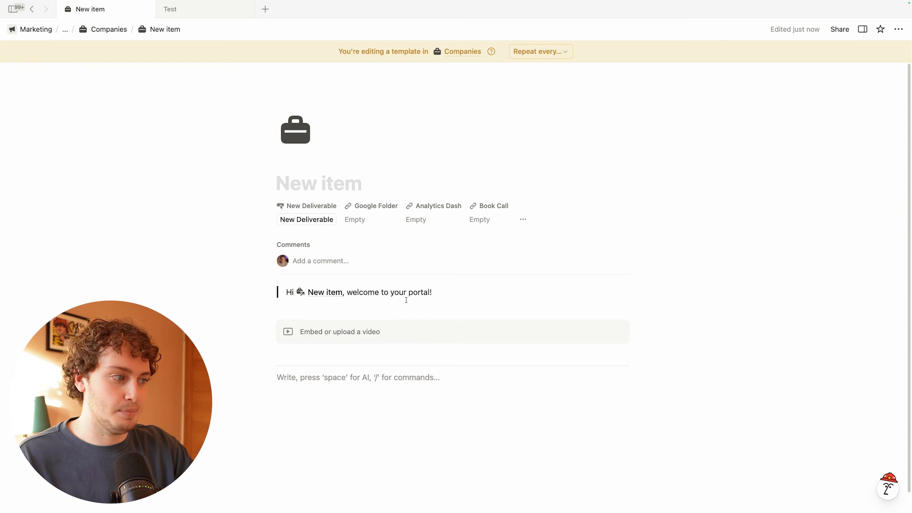
Step: Start customizing the Companies page layout and switch its structure to Tabbed
{"action": "left_click", "coordinate": [441, 163]}
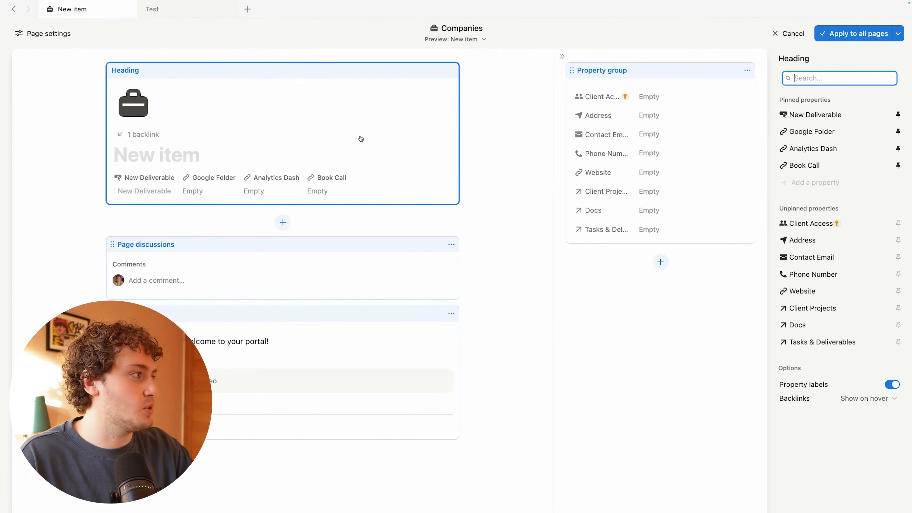
{"action": "left_click", "coordinate": [44, 34]}
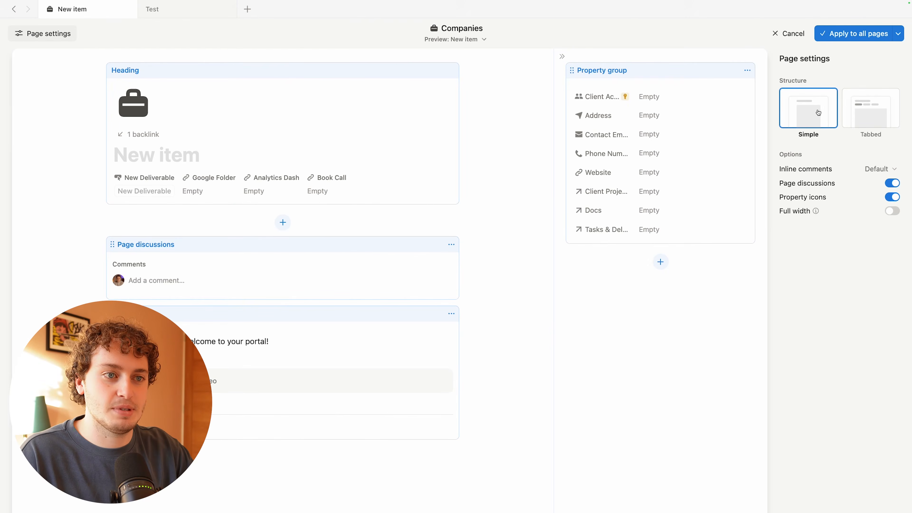
{"action": "left_click", "coordinate": [867, 113]}
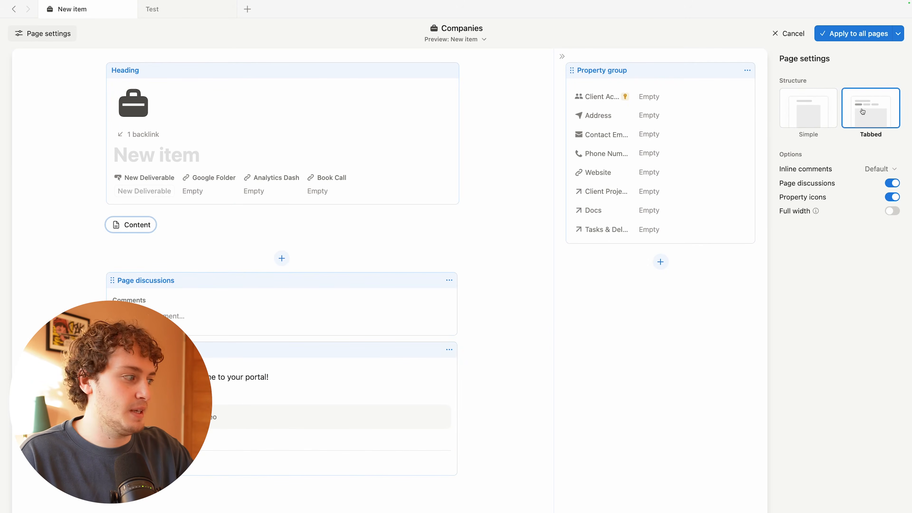
Step: Rename the Content tab "Start Here" and give it a pushpin icon
{"action": "left_click", "coordinate": [135, 226]}
{"action": "double_click", "coordinate": [819, 79]}
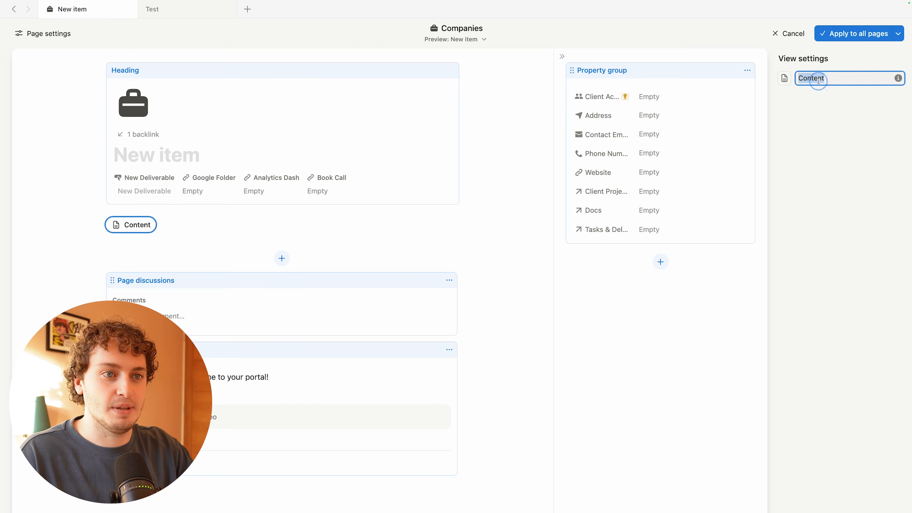
{"action": "type", "text": "Start Here"}
{"action": "left_click", "coordinate": [785, 78]}
{"action": "type", "text": "pin"}
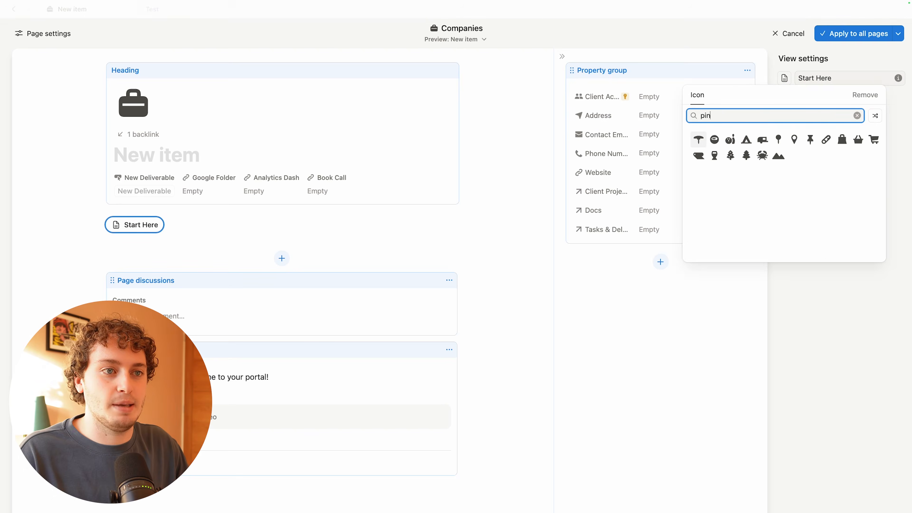
{"action": "left_click", "coordinate": [810, 140]}
{"action": "left_click", "coordinate": [183, 246]}
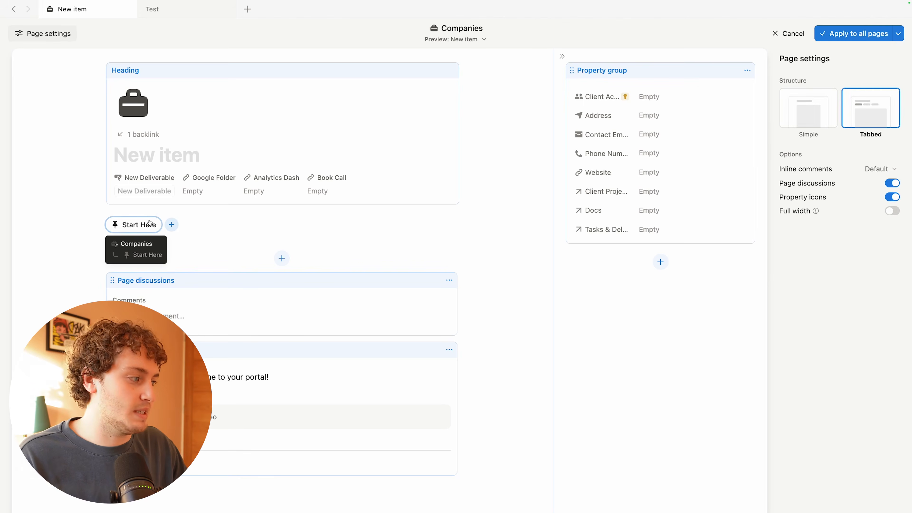
Step: Add a tab for the related Client Projects database and rename it "Projects"
{"action": "left_click", "coordinate": [172, 225]}
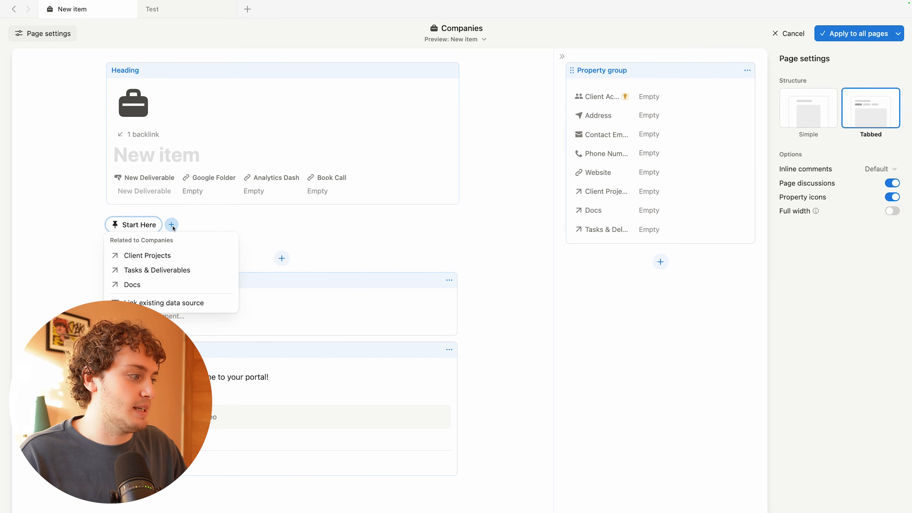
{"action": "left_click", "coordinate": [138, 259]}
{"action": "left_click", "coordinate": [198, 225]}
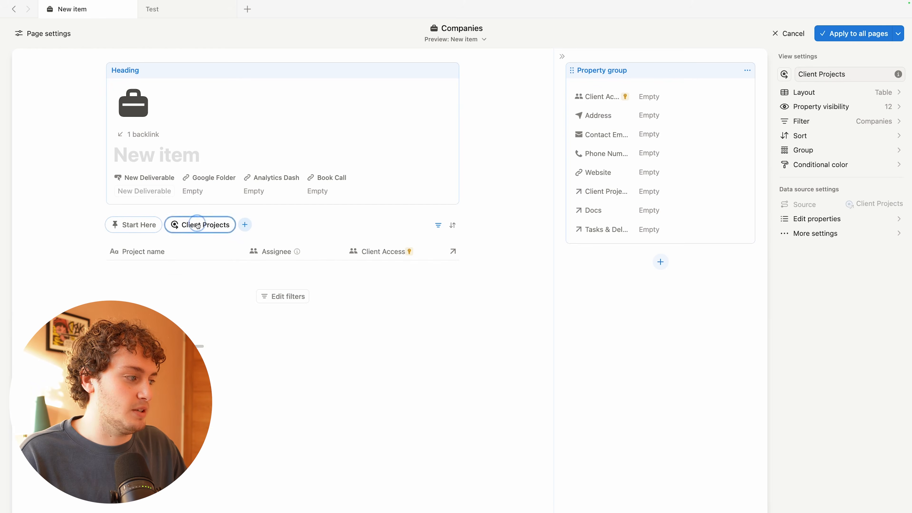
{"action": "left_click", "coordinate": [820, 74]}
{"action": "left_click", "coordinate": [821, 74]}
{"action": "key", "text": "BackSpace"}
{"action": "key", "text": "BackSpace"}
{"action": "key", "text": "BackSpace"}
{"action": "key", "text": "BackSpace"}
{"action": "key", "text": "BackSpace"}
{"action": "key", "text": "BackSpace"}
{"action": "key", "text": "BackSpace"}
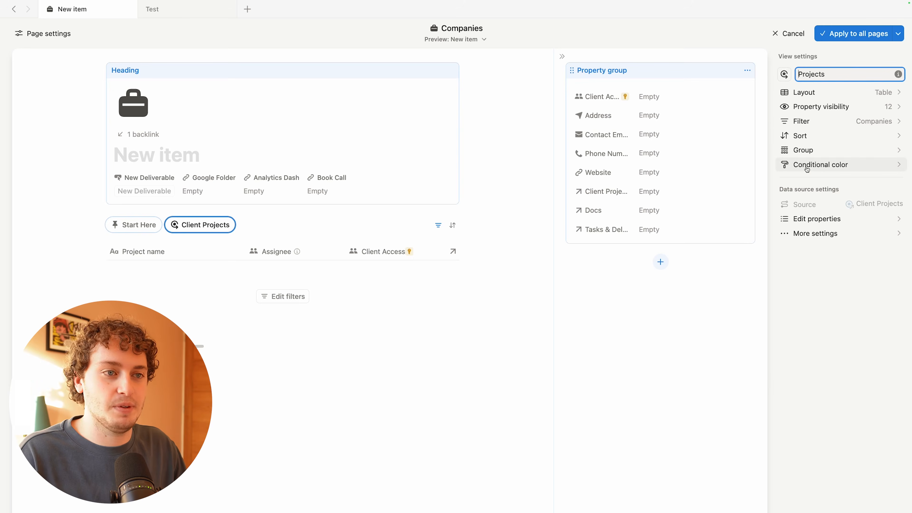
Step: Check the Companies filter applied to the Projects tab and its selectable pages
{"action": "left_click", "coordinate": [831, 121]}
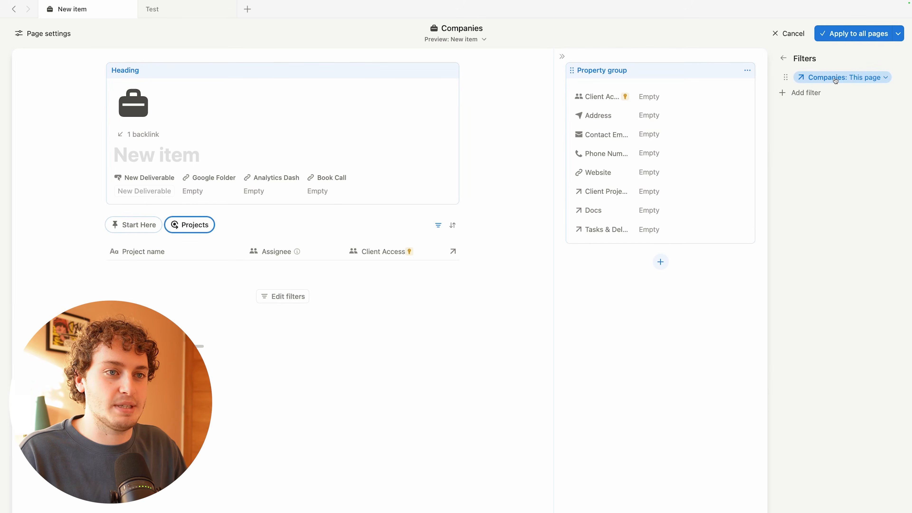
{"action": "left_click", "coordinate": [836, 77]}
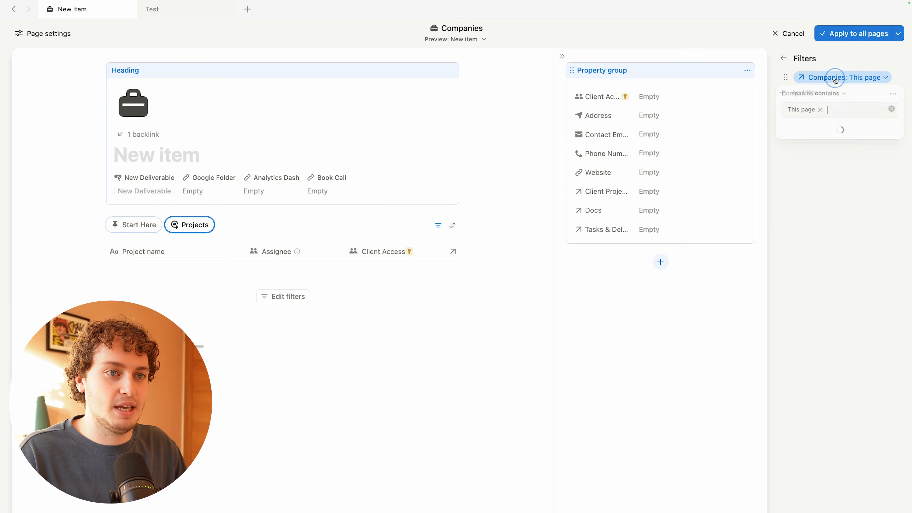
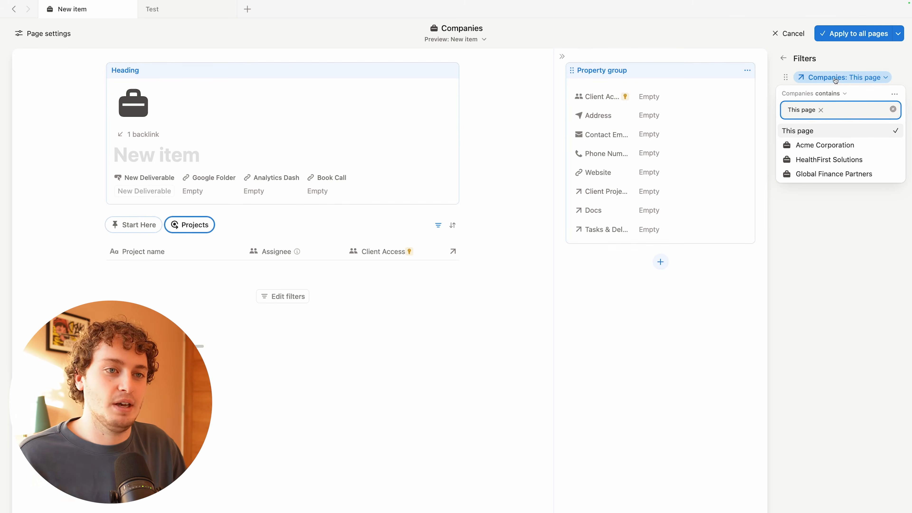
{"action": "left_click", "coordinate": [837, 66]}
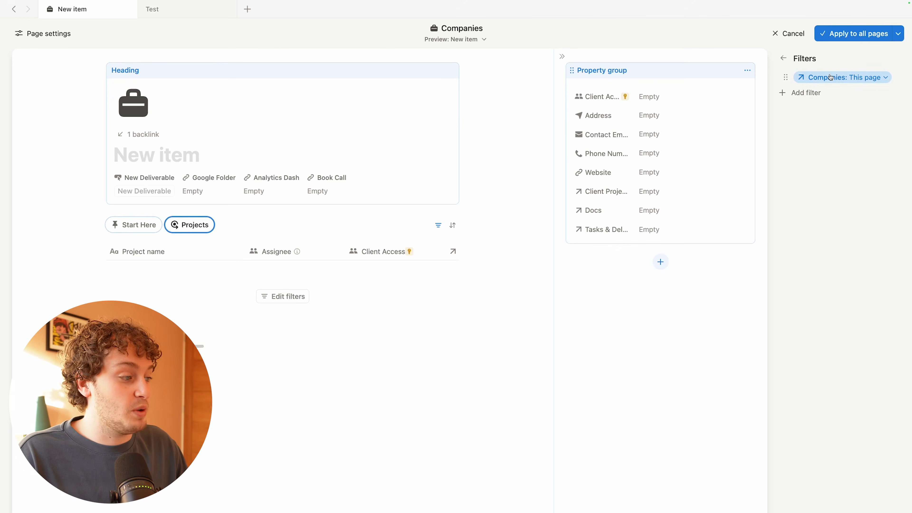
Step: Switch the Projects tab to a Gallery layout and set its card preview to None
{"action": "left_click", "coordinate": [784, 59]}
{"action": "left_click", "coordinate": [852, 99]}
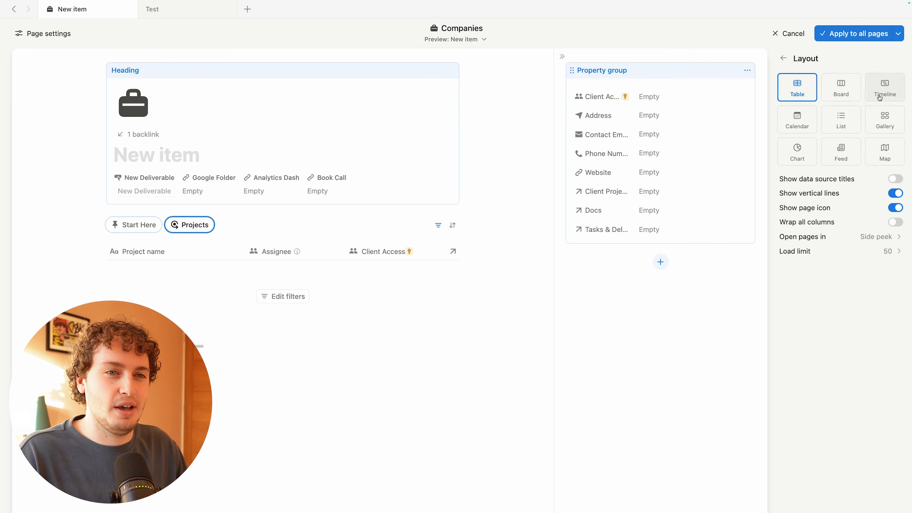
{"action": "left_click", "coordinate": [887, 119]}
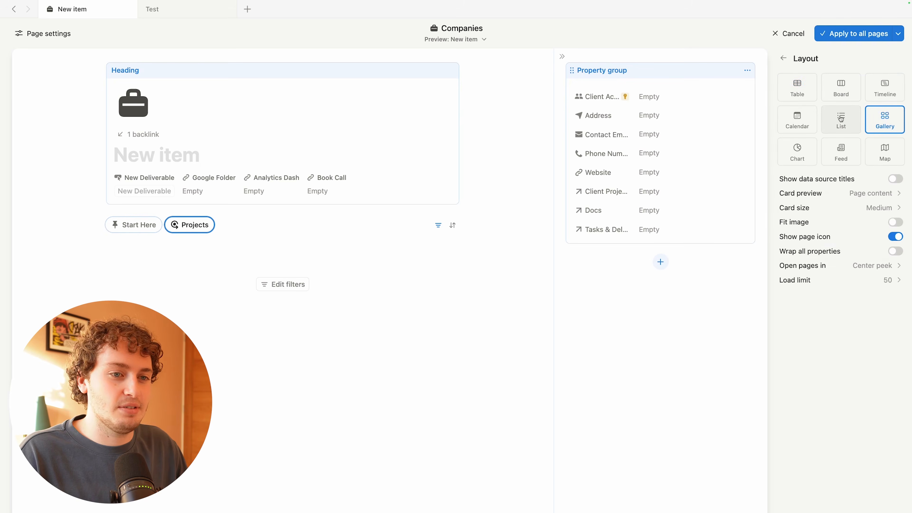
{"action": "left_click", "coordinate": [855, 194]}
{"action": "left_click", "coordinate": [815, 211]}
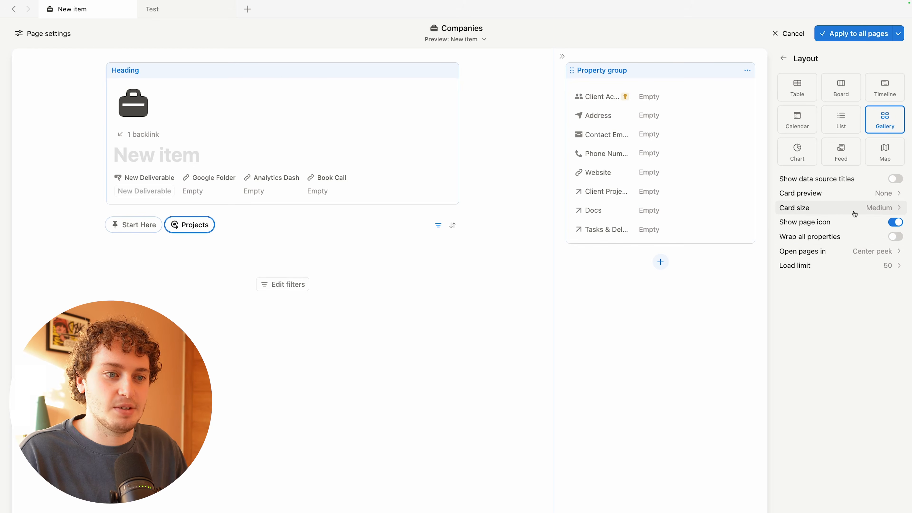
Step: Show the End date and Status properties on the Projects gallery cards
{"action": "left_click", "coordinate": [784, 58]}
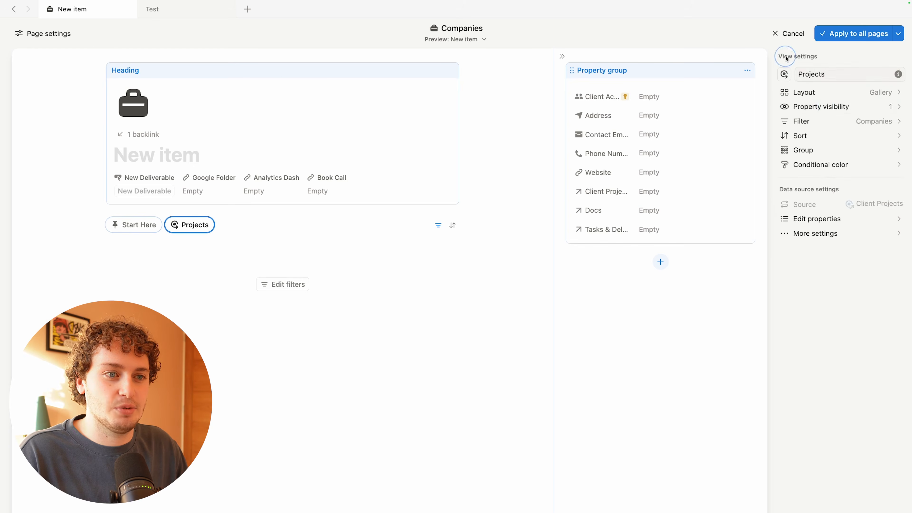
{"action": "left_click", "coordinate": [826, 107]}
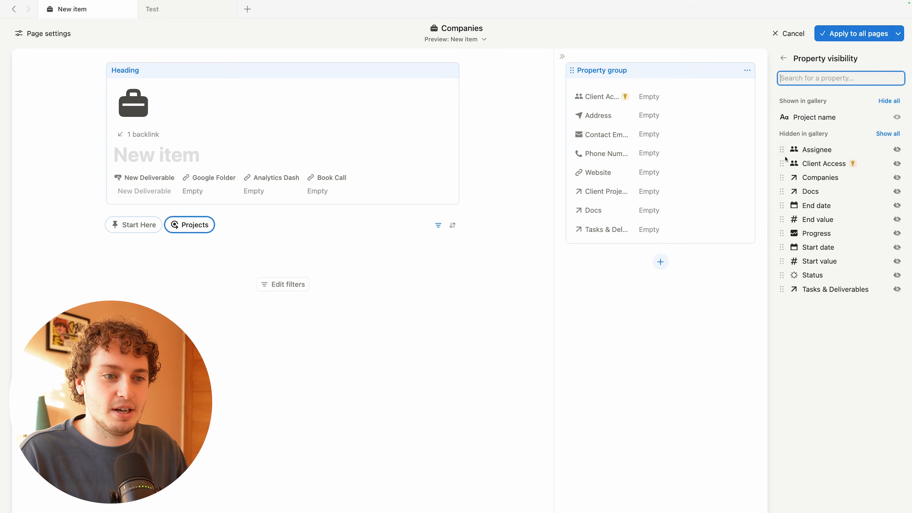
{"action": "left_click", "coordinate": [898, 206]}
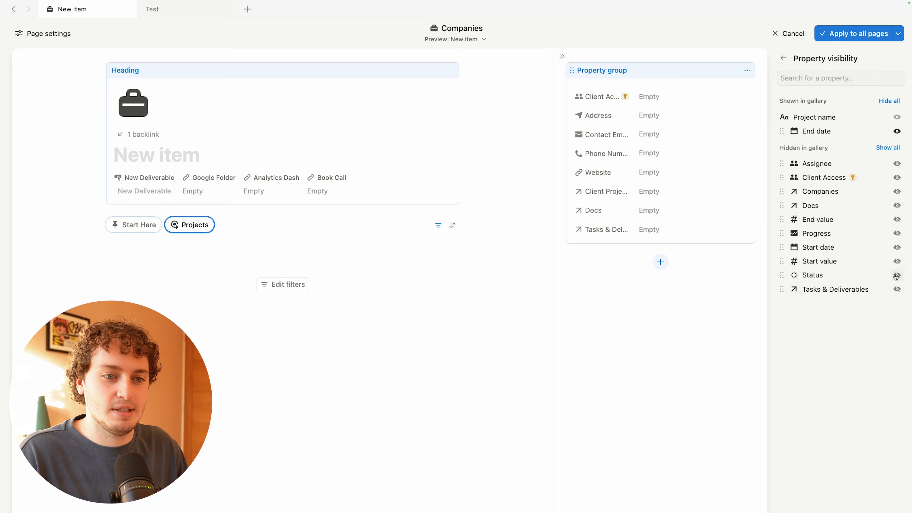
{"action": "left_click", "coordinate": [897, 275]}
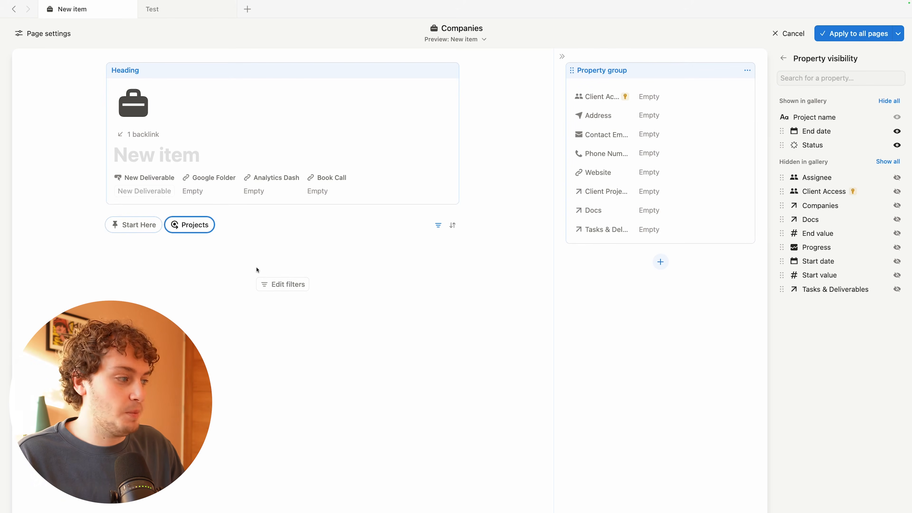
Step: Add a tab for the related Tasks & Deliverables database and rename it "Deliverables {b}"
{"action": "left_click", "coordinate": [225, 225]}
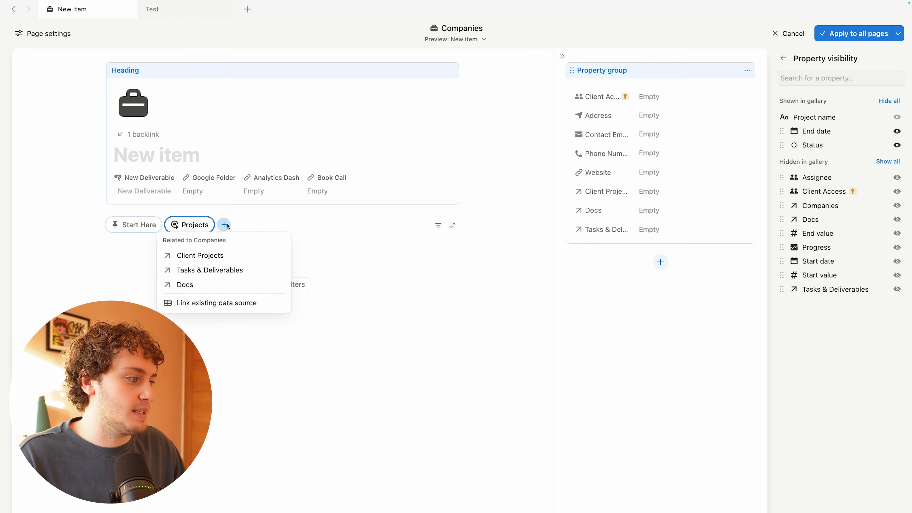
{"action": "left_click", "coordinate": [209, 270]}
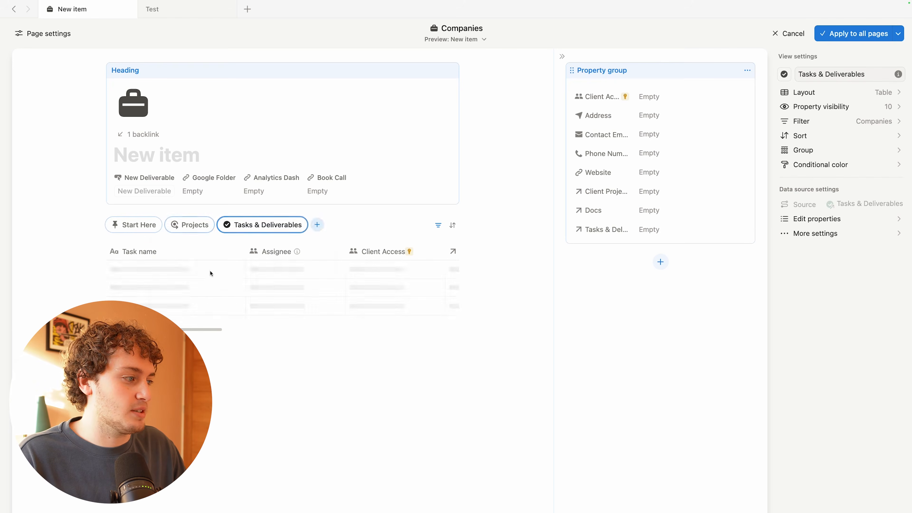
{"action": "left_click", "coordinate": [262, 225]}
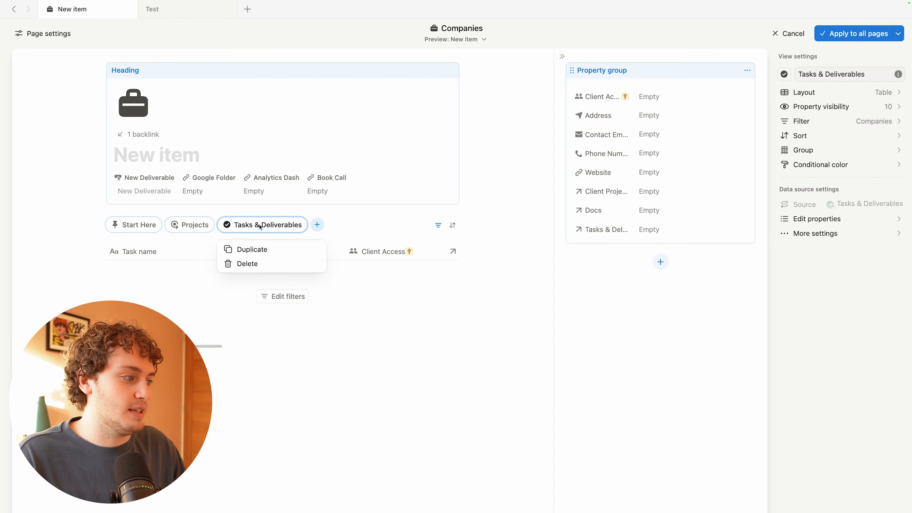
{"action": "left_click", "coordinate": [834, 74]}
{"action": "left_click_drag", "start_coordinate": [826, 75], "coordinate": [798, 77]}
{"action": "key", "text": "BackSpace"}
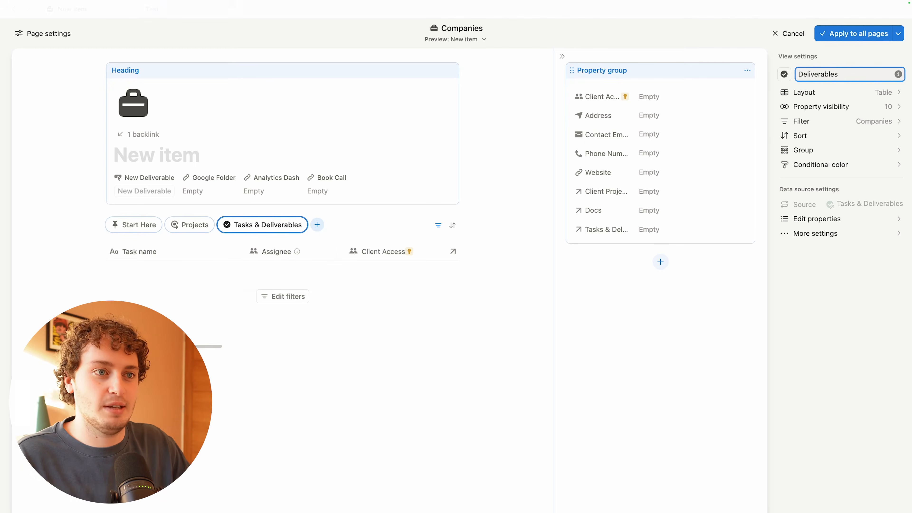
{"action": "left_click", "coordinate": [843, 74]}
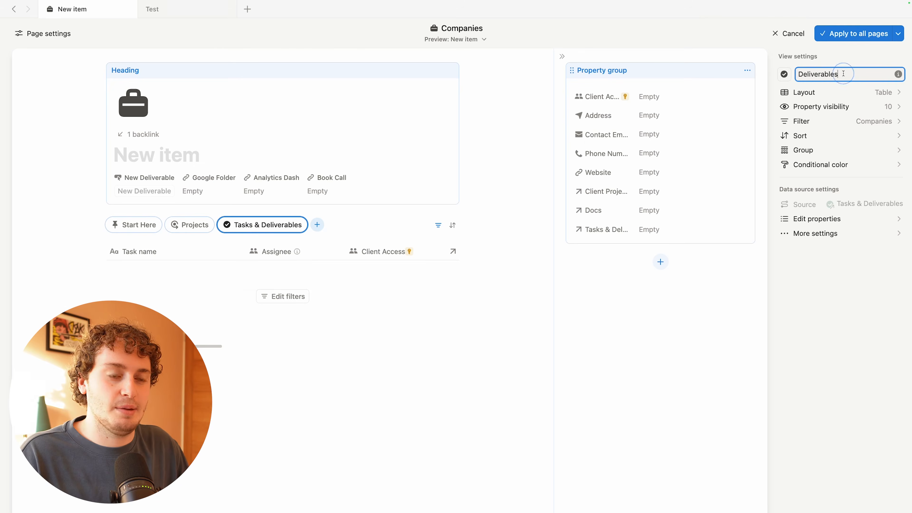
{"action": "type", "text": "{b}"}
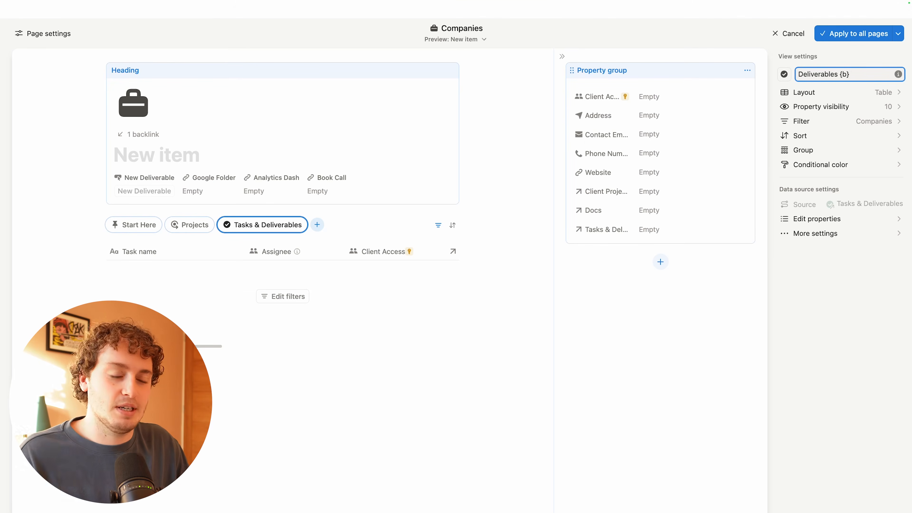
Step: Switch the Deliverables {b} tab to a Board layout
{"action": "left_click", "coordinate": [804, 92]}
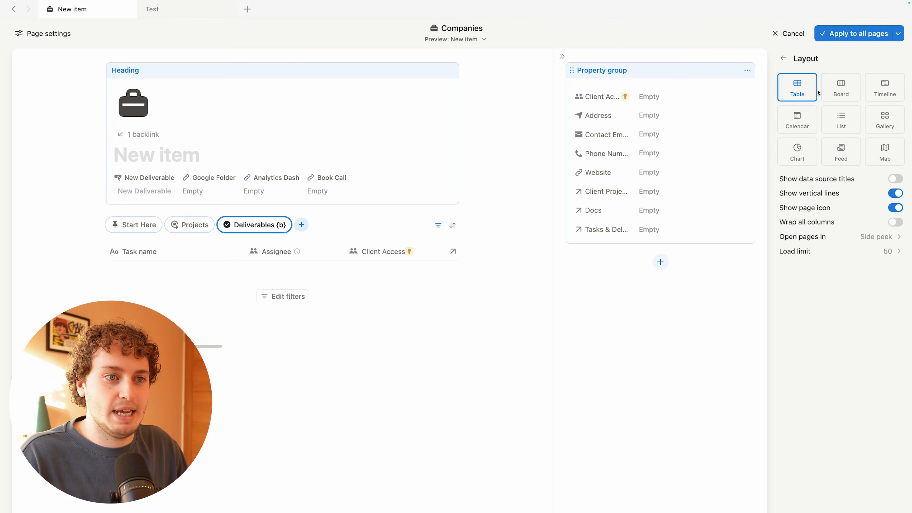
{"action": "left_click", "coordinate": [848, 87]}
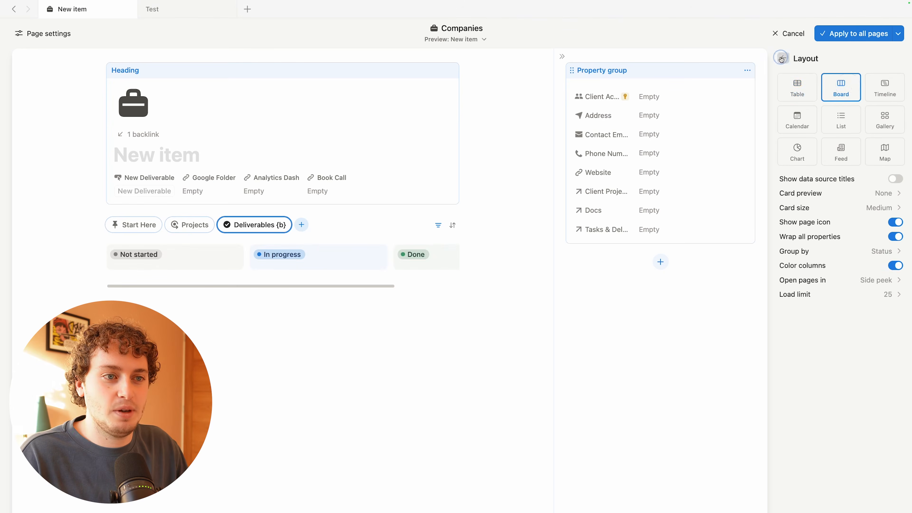
{"action": "left_click", "coordinate": [784, 58]}
Step: Add a Deliverable Type filter to the Deliverables {b} tab with the condition Is empty
{"action": "left_click", "coordinate": [827, 128]}
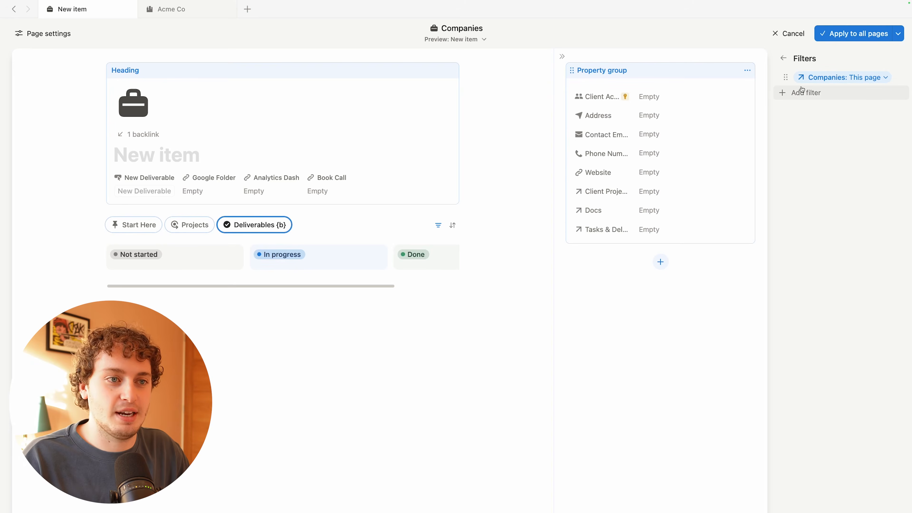
{"action": "left_click", "coordinate": [801, 94]}
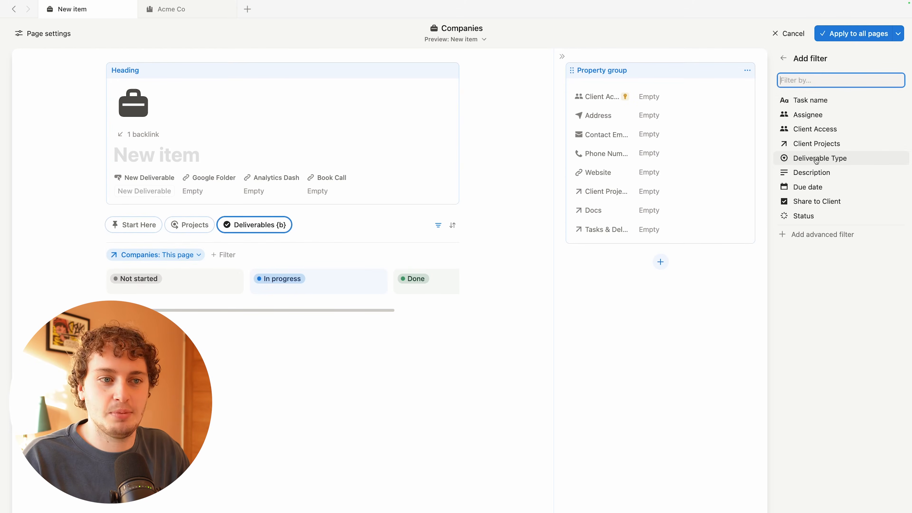
{"action": "left_click", "coordinate": [816, 160]}
{"action": "left_click", "coordinate": [864, 97]}
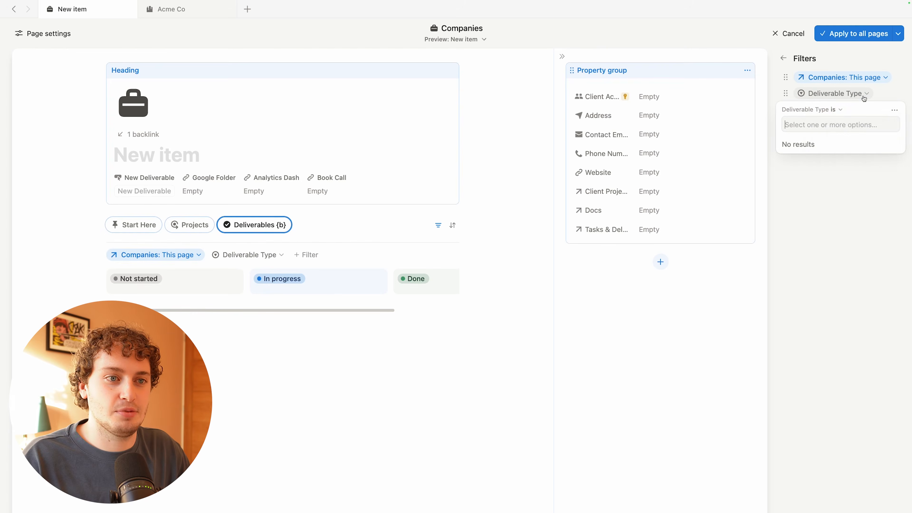
{"action": "left_click", "coordinate": [837, 109]}
{"action": "left_click", "coordinate": [830, 153]}
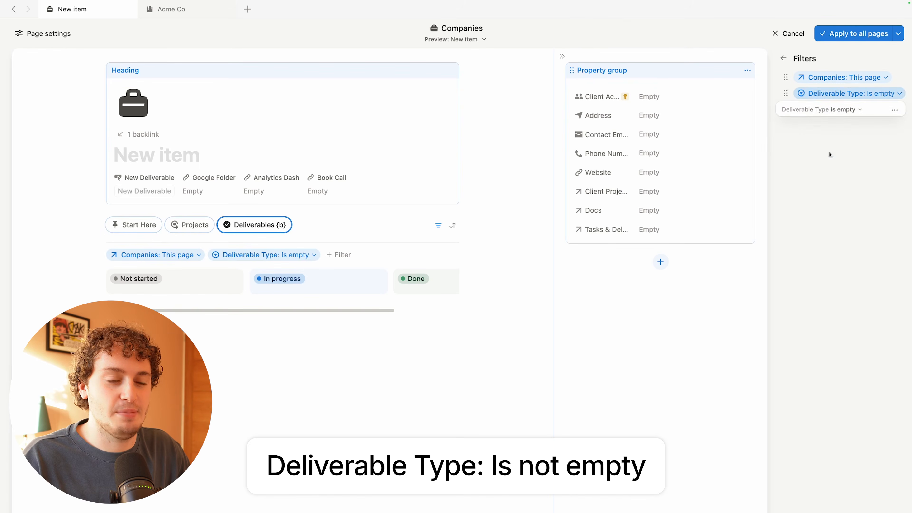
{"action": "left_click", "coordinate": [837, 189]}
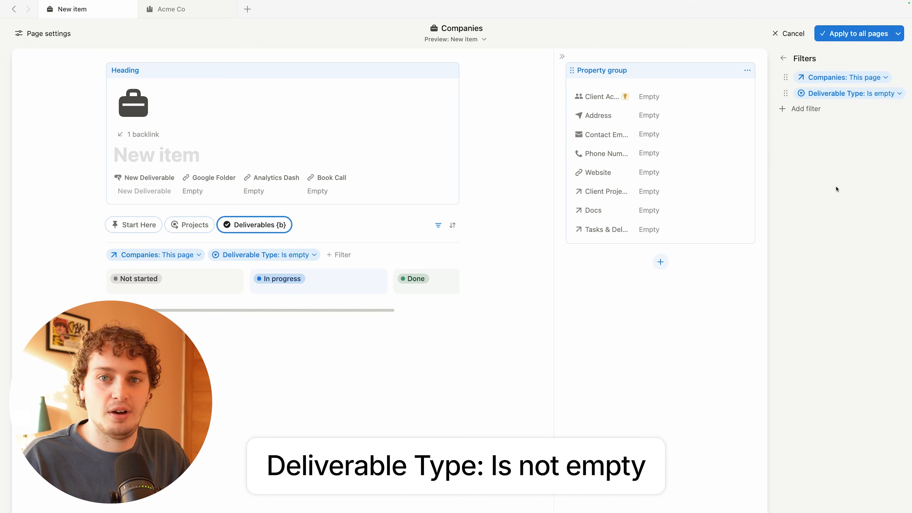
Step: Show the Assignee and Due date properties on the Deliverables {b} board cards
{"action": "left_click", "coordinate": [256, 225]}
{"action": "left_click", "coordinate": [833, 112]}
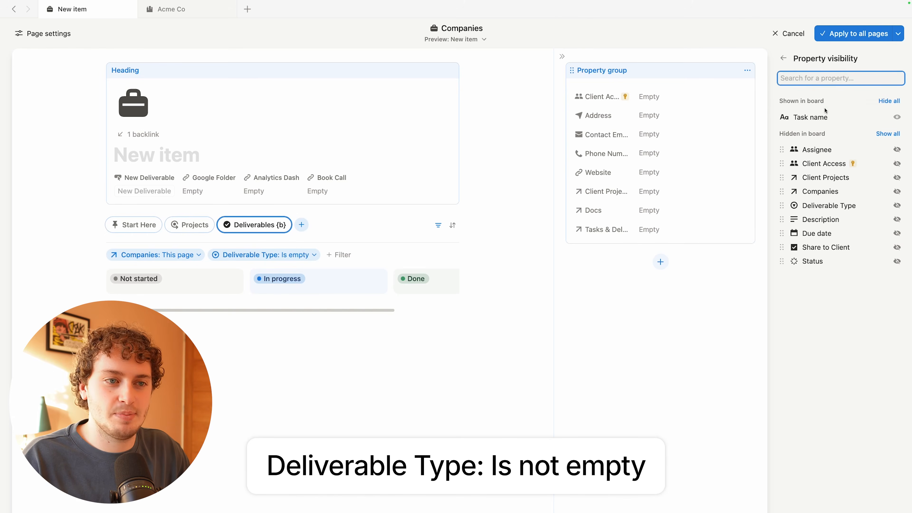
{"action": "left_click", "coordinate": [898, 150]}
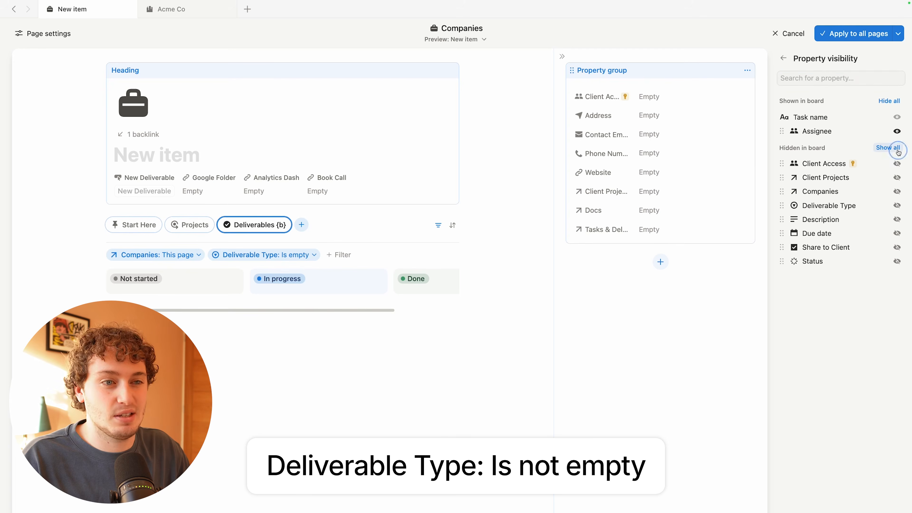
{"action": "left_click", "coordinate": [898, 233]}
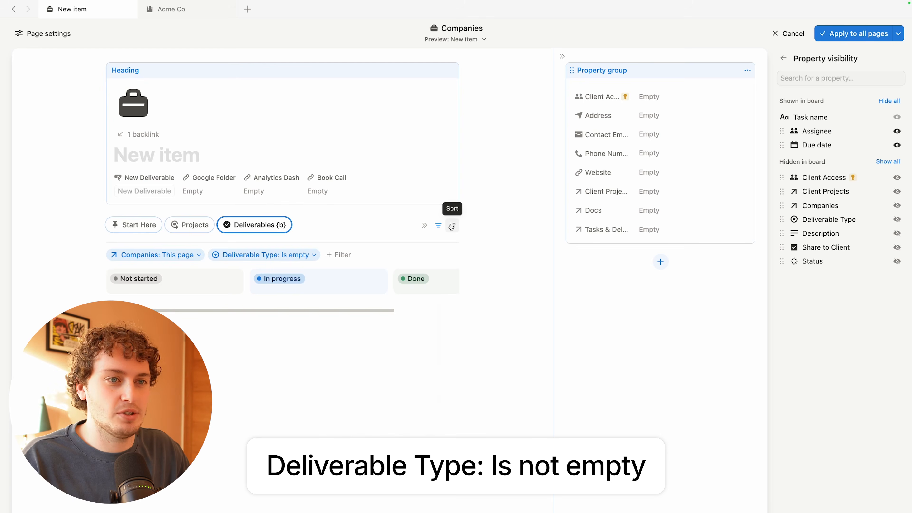
Step: Sort the Deliverables {b} board by Due date in ascending order
{"action": "left_click", "coordinate": [452, 225]}
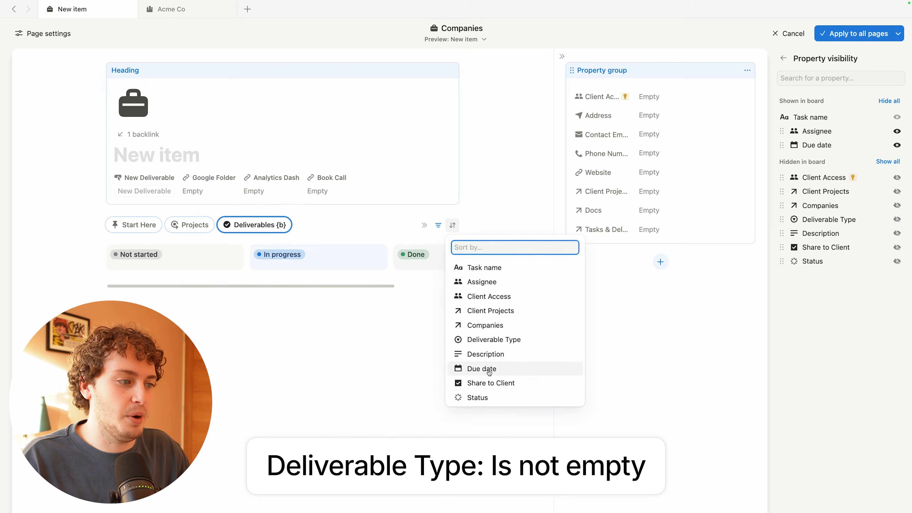
{"action": "left_click", "coordinate": [487, 369]}
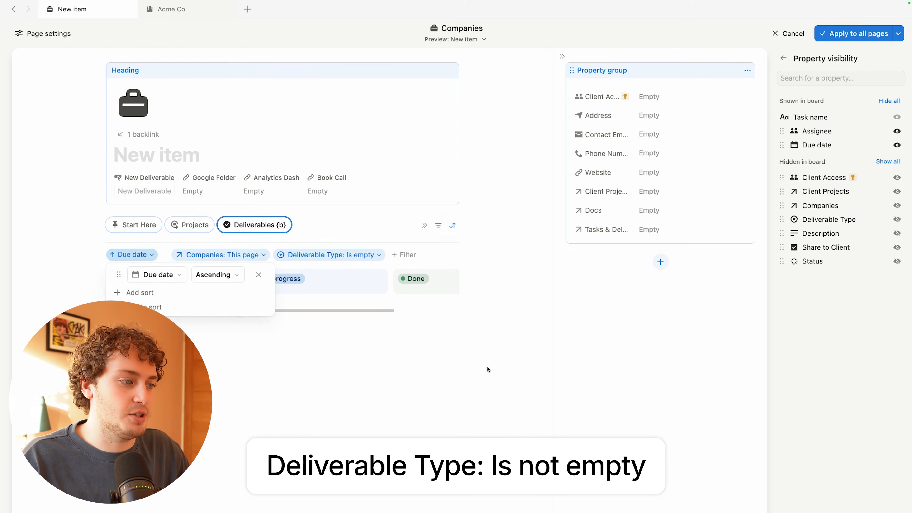
{"action": "left_click", "coordinate": [439, 226]}
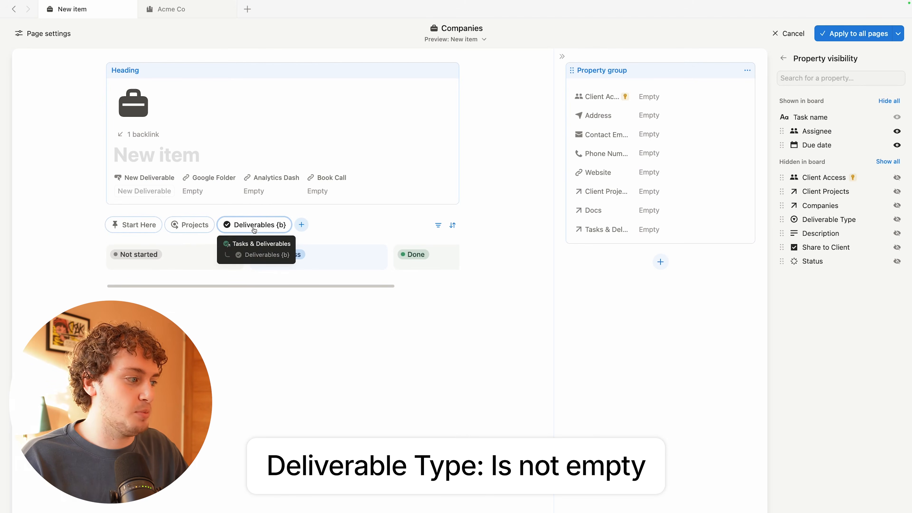
Step: Duplicate the Deliverables {b} tab and select the copy to show its view settings
{"action": "left_click", "coordinate": [254, 227]}
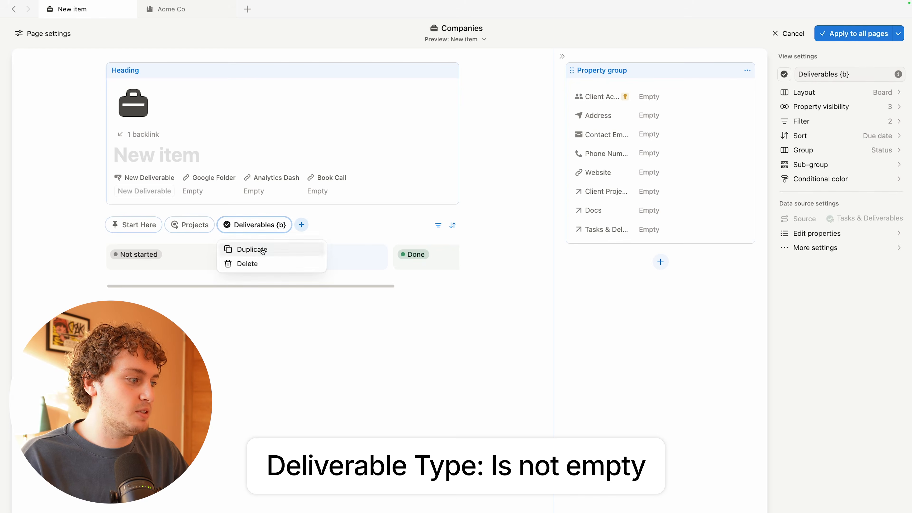
{"action": "left_click", "coordinate": [261, 248]}
{"action": "left_click", "coordinate": [336, 230]}
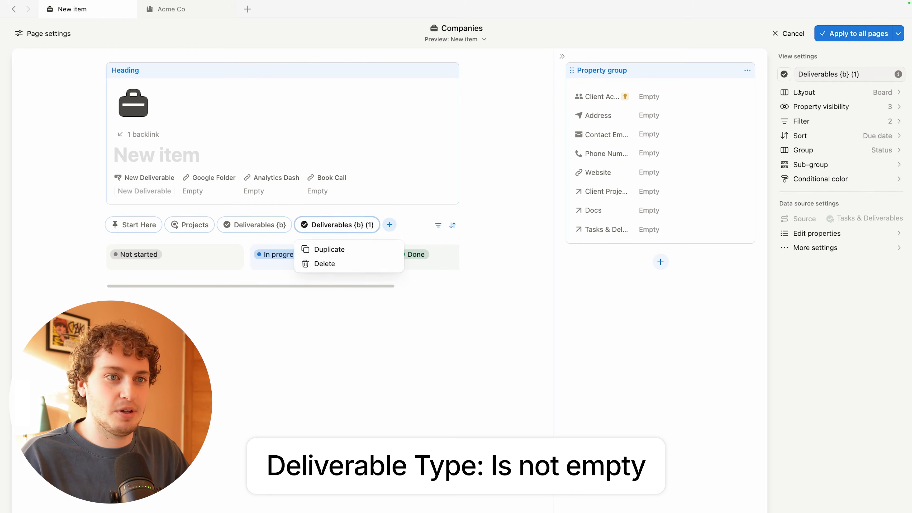
Step: Rename the duplicated Deliverables {b} view as Deliverables {c}
{"action": "left_click", "coordinate": [842, 78]}
{"action": "left_click_drag", "start_coordinate": [863, 76], "coordinate": [844, 77]}
{"action": "type", "text": "c"}
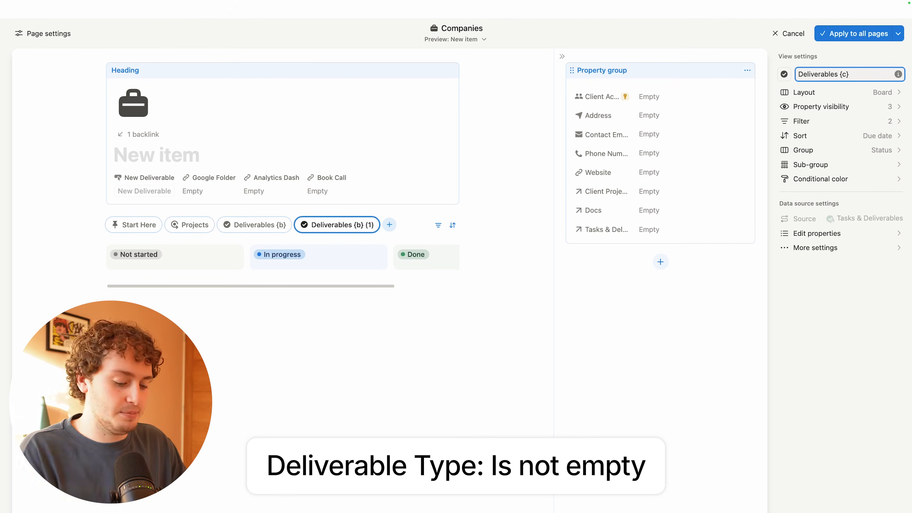
Step: Switch the Deliverables {c} view to a Calendar layout with weekends hidden
{"action": "left_click", "coordinate": [821, 89]}
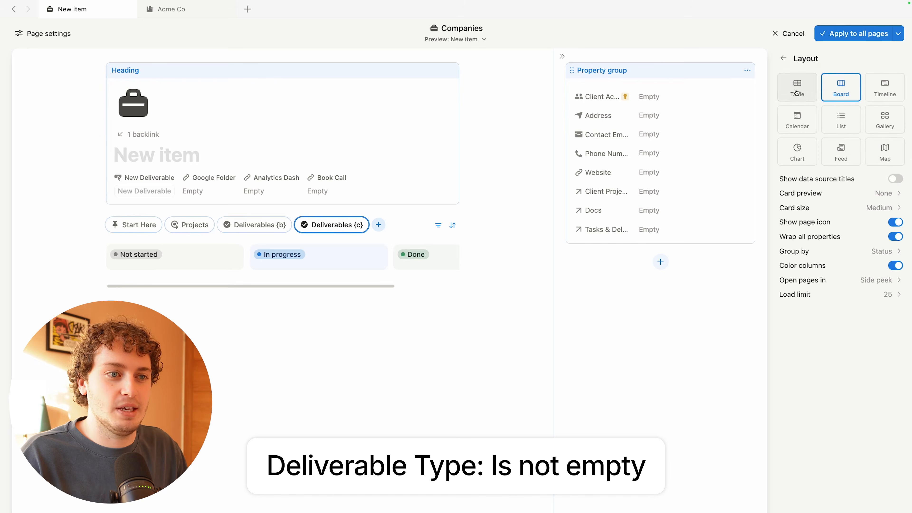
{"action": "left_click", "coordinate": [798, 121]}
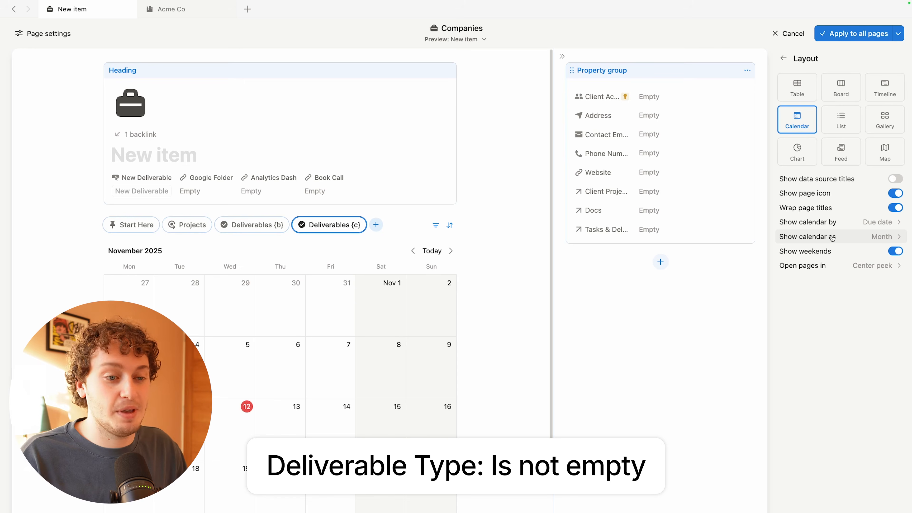
{"action": "left_click", "coordinate": [896, 251]}
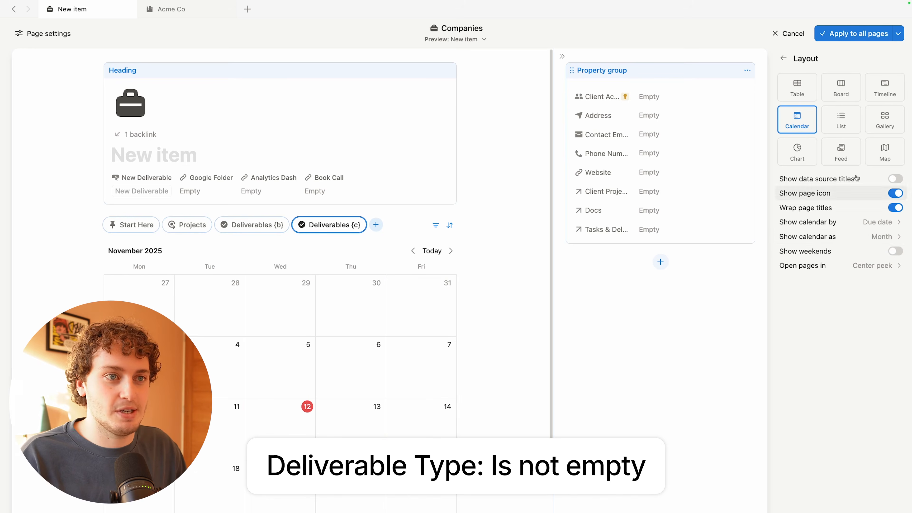
{"action": "left_click", "coordinate": [784, 58]}
Step: Check the Deliverables {c} filters, and show the Deliverable Type and Status properties in the calendar, with Deliverable Type placed above Status
{"action": "left_click", "coordinate": [830, 120]}
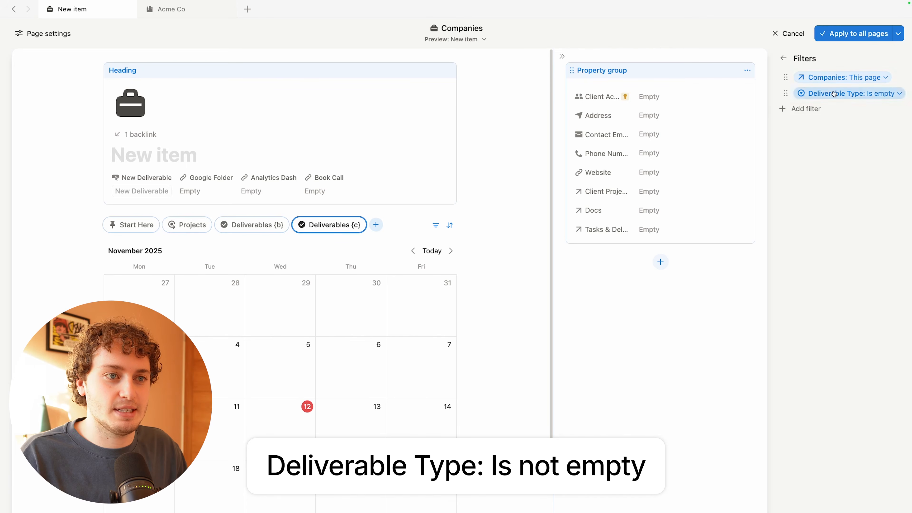
{"action": "left_click", "coordinate": [784, 58]}
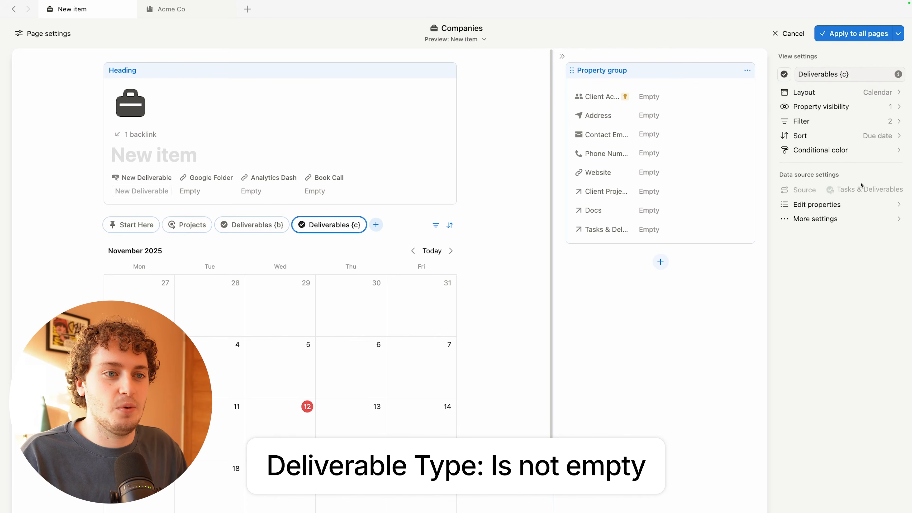
{"action": "left_click", "coordinate": [836, 107]}
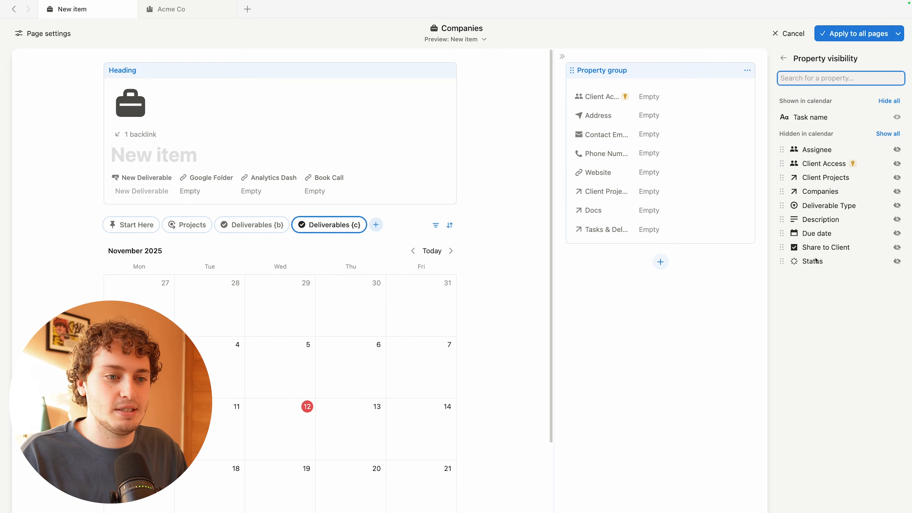
{"action": "left_click", "coordinate": [897, 262]}
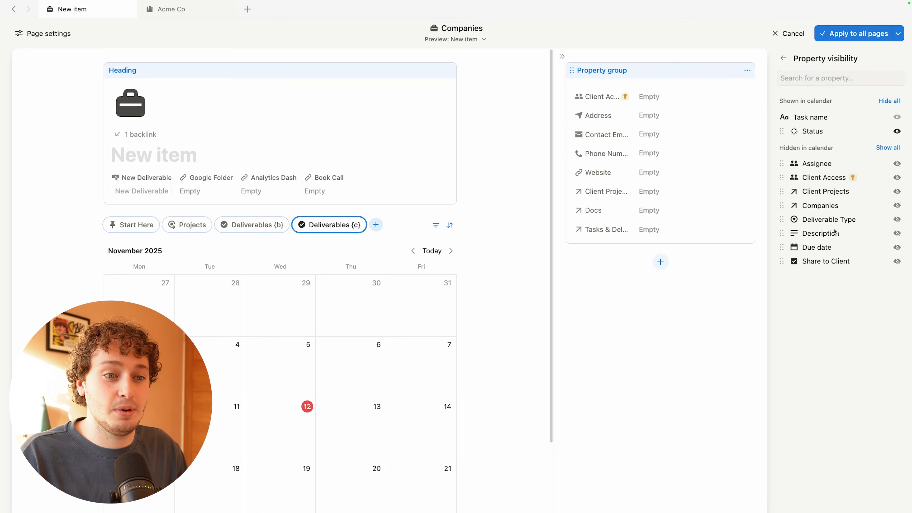
{"action": "left_click", "coordinate": [896, 220]}
{"action": "left_click_drag", "start_coordinate": [782, 146], "coordinate": [783, 132]}
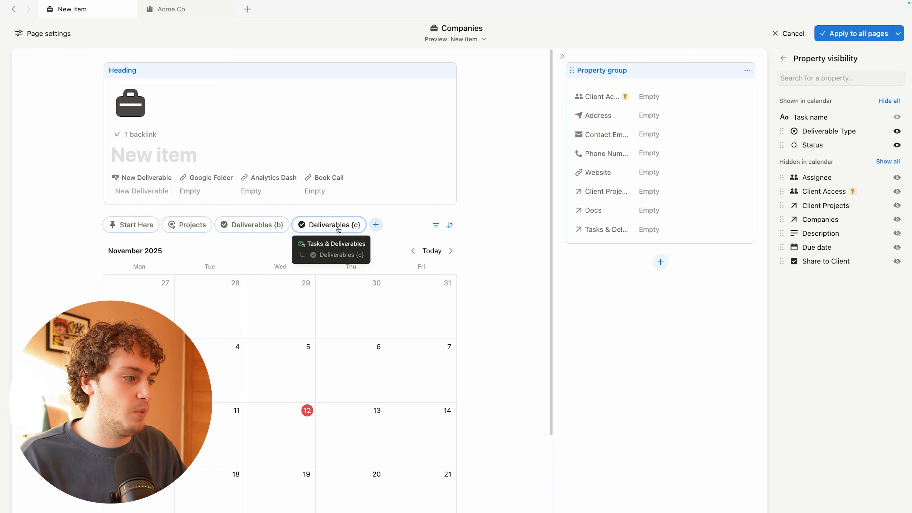
Step: Add a view of the related Tasks & Deliverables database and rename it as Tasks
{"action": "left_click", "coordinate": [377, 225]}
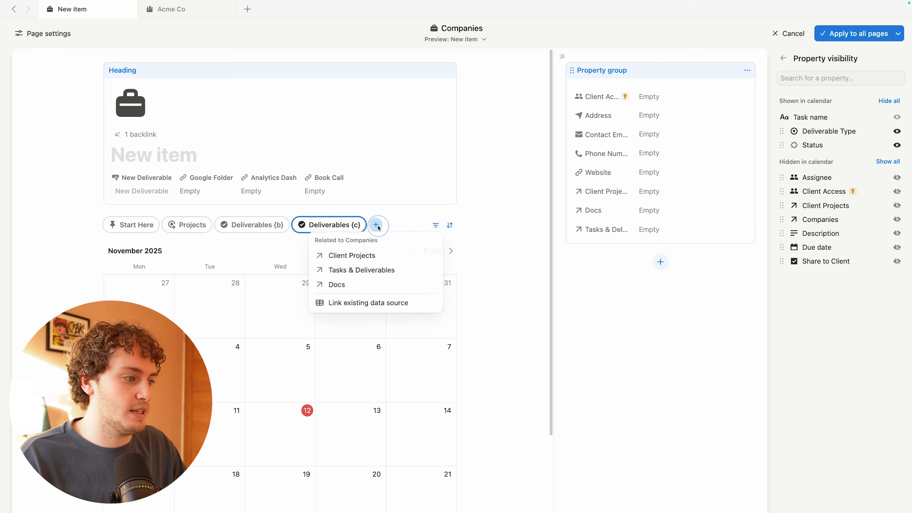
{"action": "left_click", "coordinate": [371, 273]}
{"action": "left_click", "coordinate": [321, 227]}
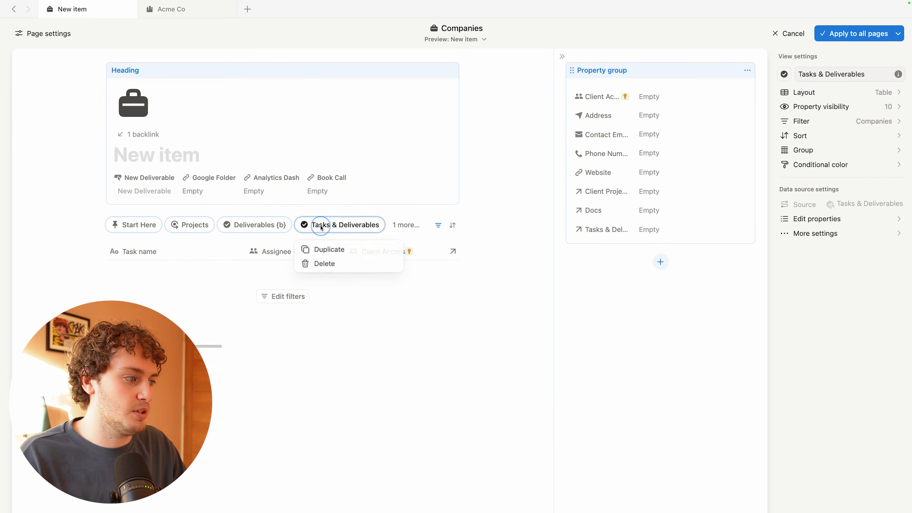
{"action": "left_click", "coordinate": [814, 75]}
{"action": "left_click_drag", "start_coordinate": [814, 75], "coordinate": [867, 74]}
{"action": "key", "text": "BackSpace"}
Step: Add a Deliverable Type filter to the Tasks view with the condition Is empty
{"action": "left_click", "coordinate": [839, 122]}
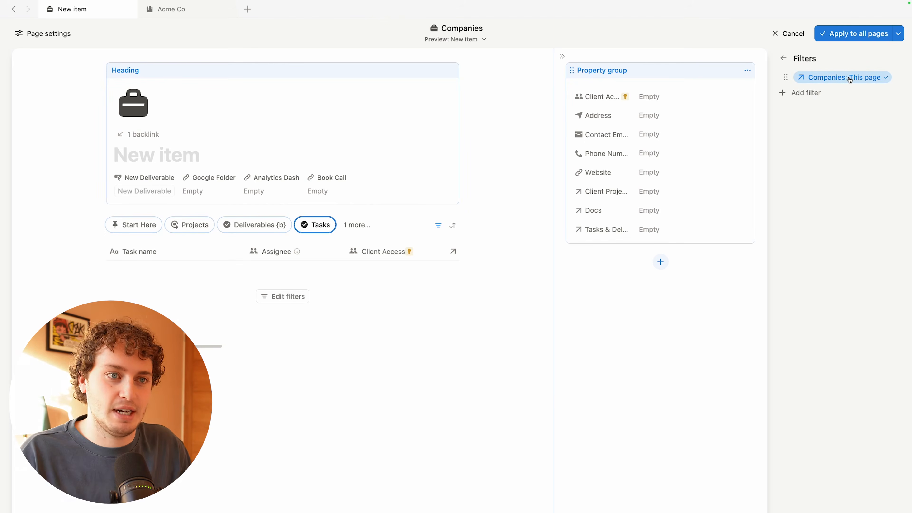
{"action": "left_click", "coordinate": [816, 93]}
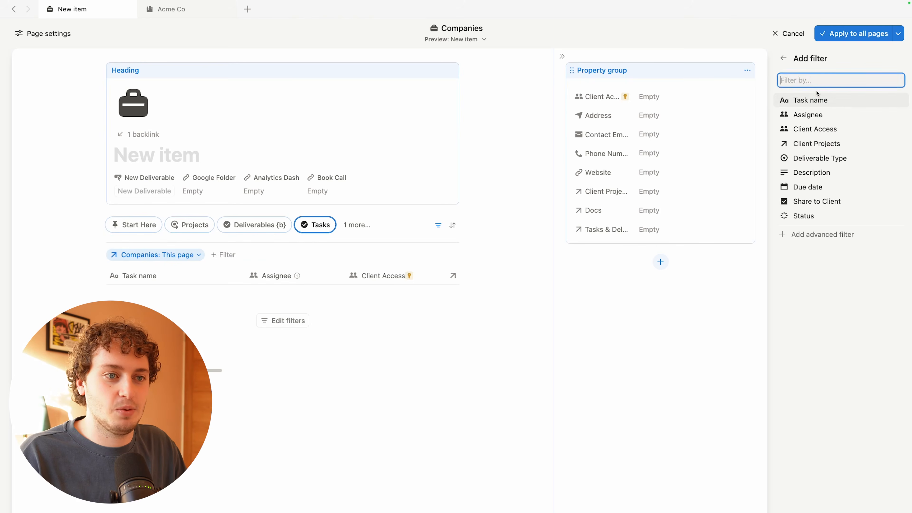
{"action": "left_click", "coordinate": [820, 158]}
{"action": "left_click", "coordinate": [830, 93]}
{"action": "left_click", "coordinate": [832, 112]}
{"action": "left_click", "coordinate": [832, 151]}
{"action": "left_click", "coordinate": [836, 210]}
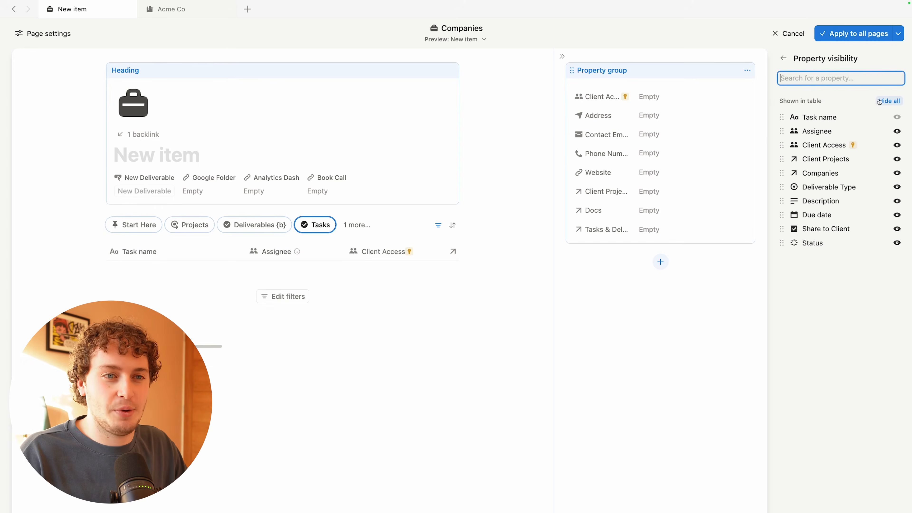
Step: Hide all properties in the Tasks table, and show only Due date, Status and Client Projects beside the task name
{"action": "left_click", "coordinate": [888, 101]}
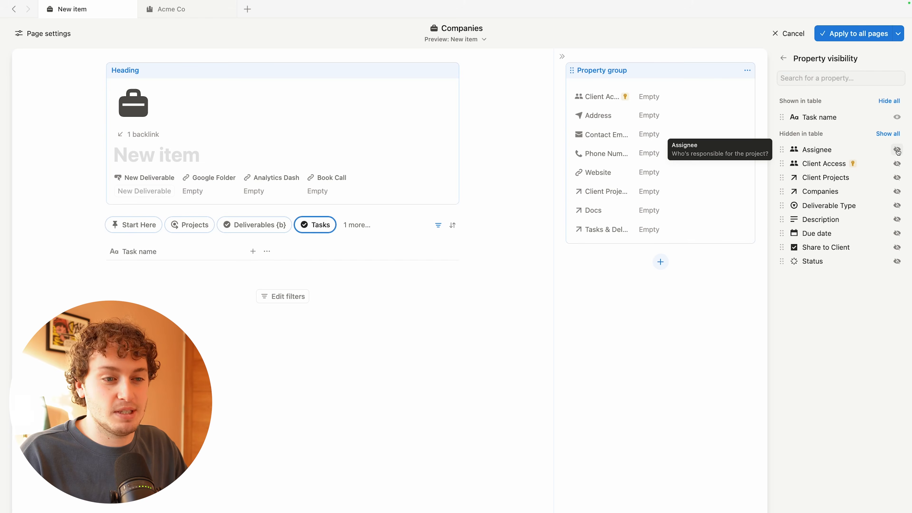
{"action": "left_click", "coordinate": [897, 235]}
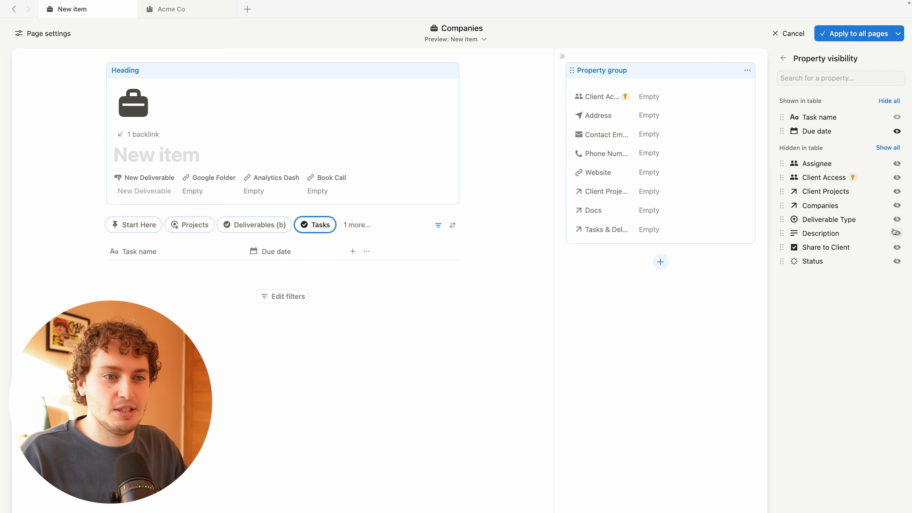
{"action": "left_click", "coordinate": [898, 262]}
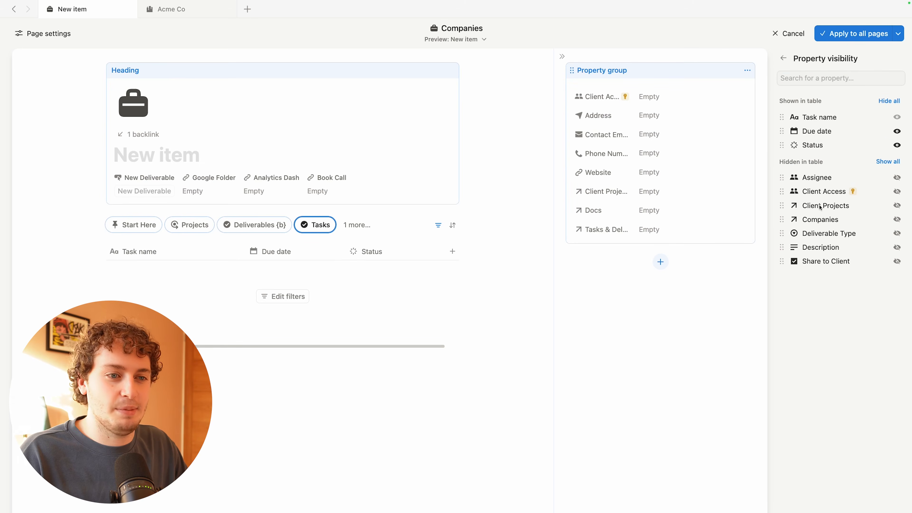
{"action": "left_click", "coordinate": [898, 206]}
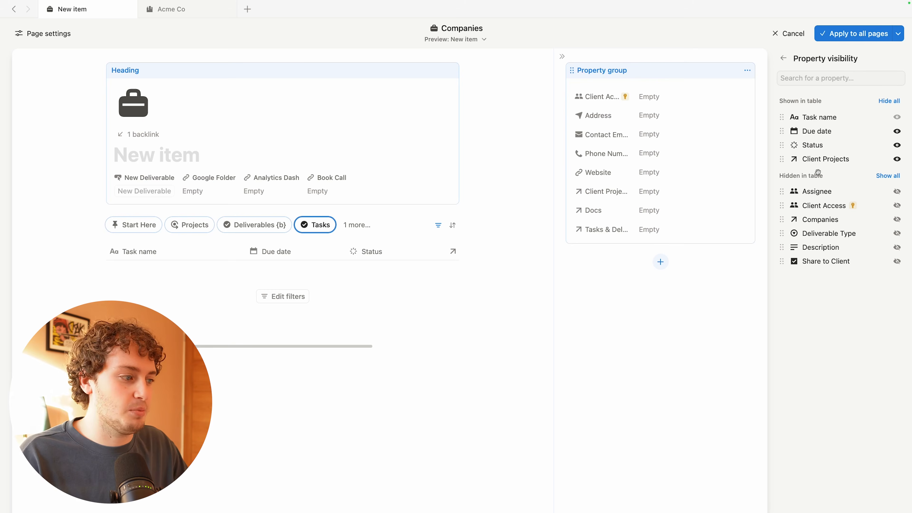
Step: Sort the Tasks table by Due date in ascending order and collapse the filter and sort bar
{"action": "left_click", "coordinate": [453, 225]}
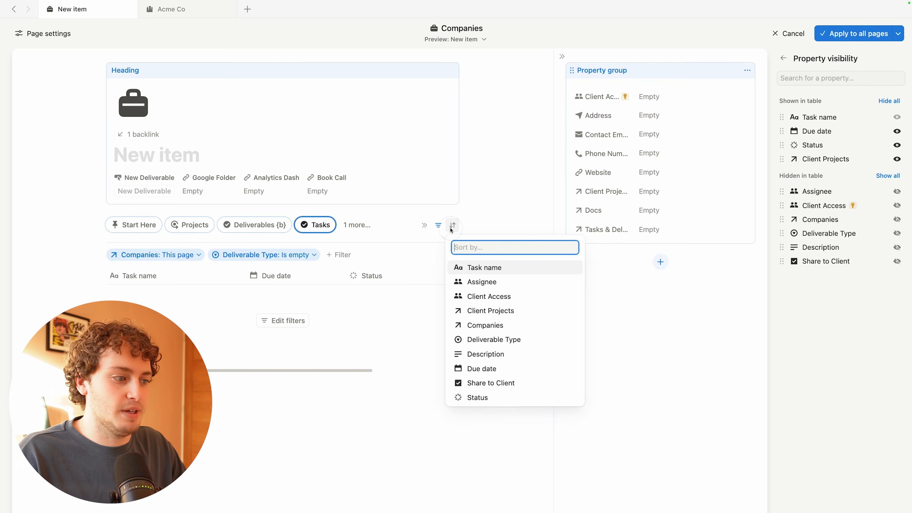
{"action": "left_click", "coordinate": [498, 367]}
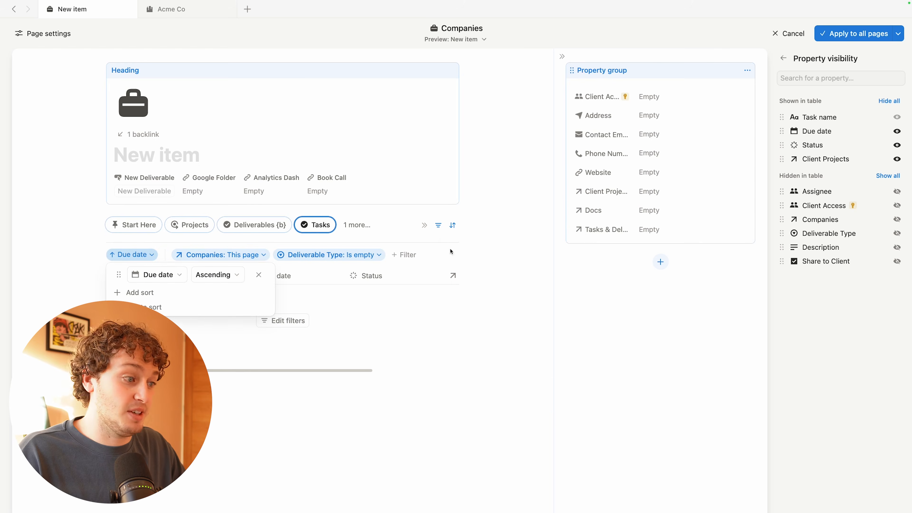
{"action": "left_click", "coordinate": [438, 228]}
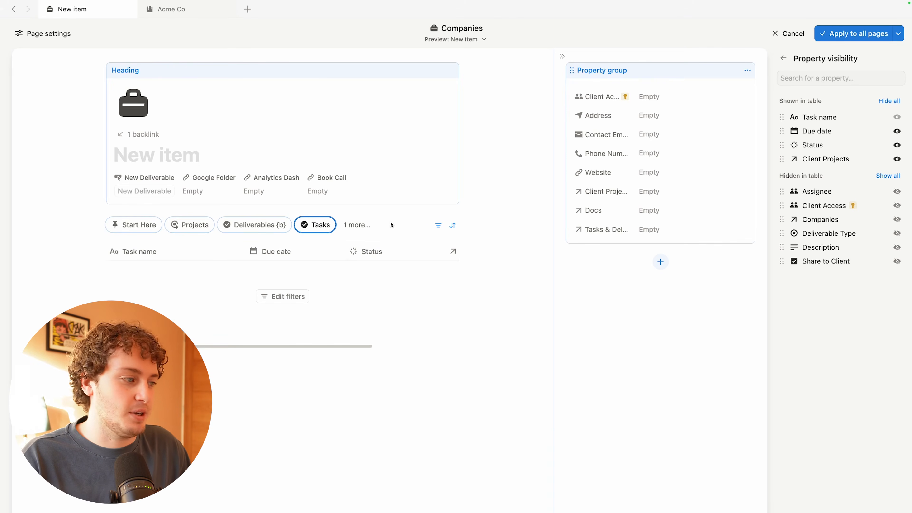
Step: Add a view of the related Docs database and rename it as Meetings
{"action": "left_click", "coordinate": [351, 227]}
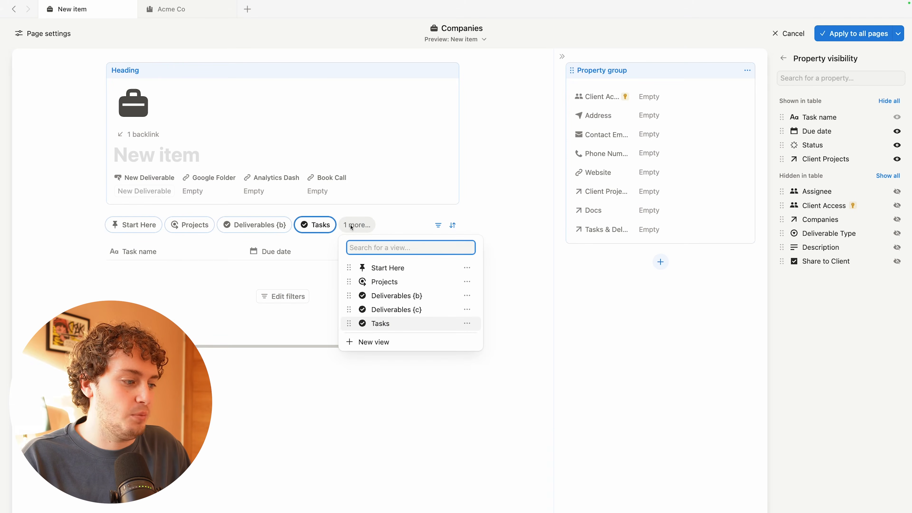
{"action": "left_click", "coordinate": [358, 345]}
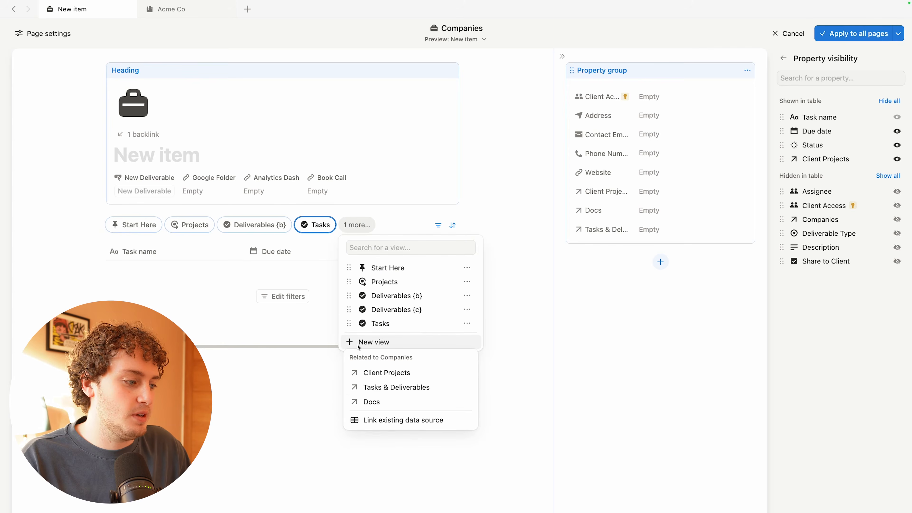
{"action": "left_click", "coordinate": [382, 404]}
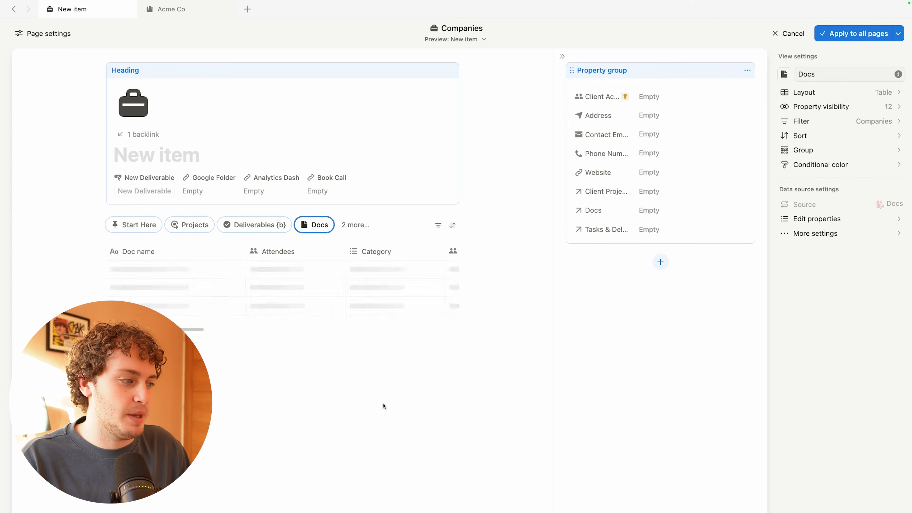
{"action": "left_click", "coordinate": [809, 75]}
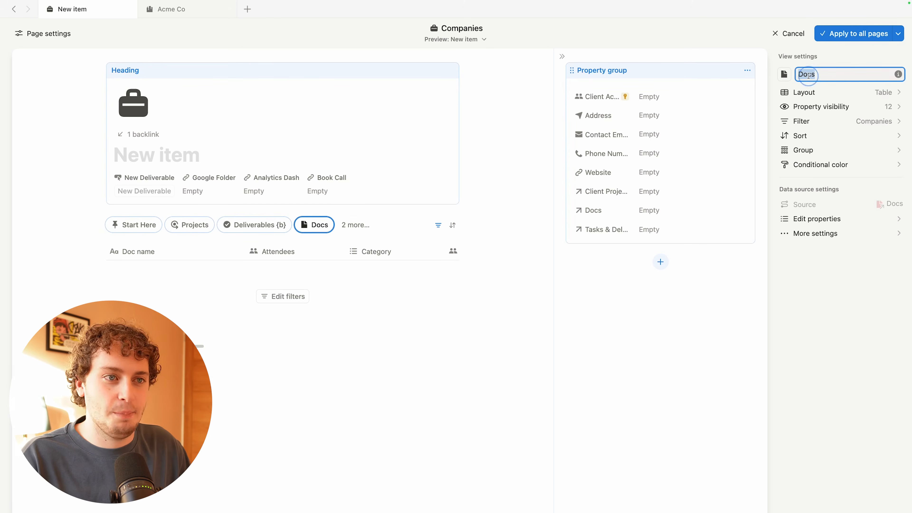
{"action": "type", "text": "Meetings"}
Step: Add a Category filter to the Meetings view so that it contains Meetings
{"action": "left_click", "coordinate": [825, 126]}
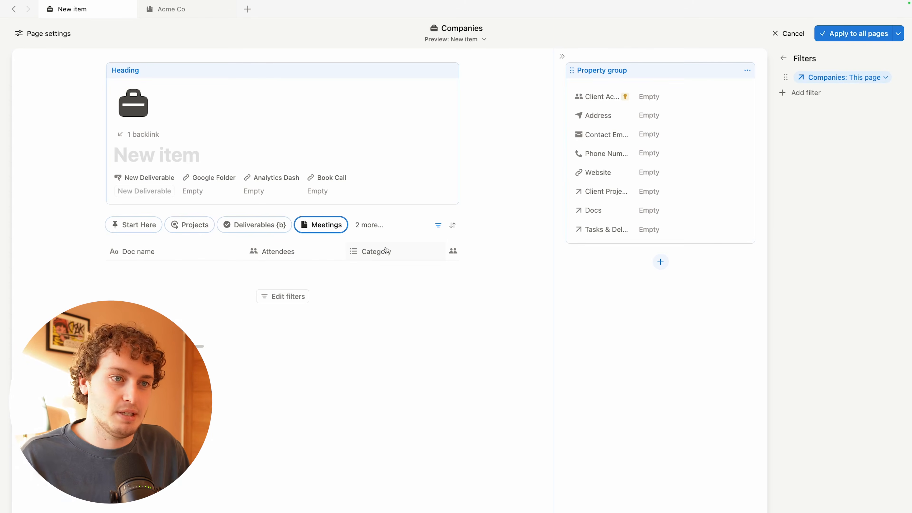
{"action": "left_click", "coordinate": [803, 92]}
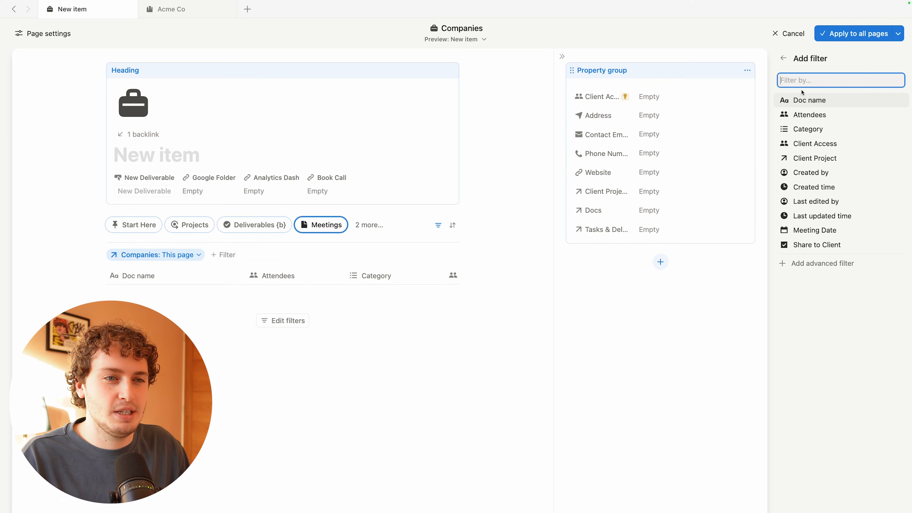
{"action": "left_click", "coordinate": [810, 129]}
{"action": "left_click", "coordinate": [842, 95]}
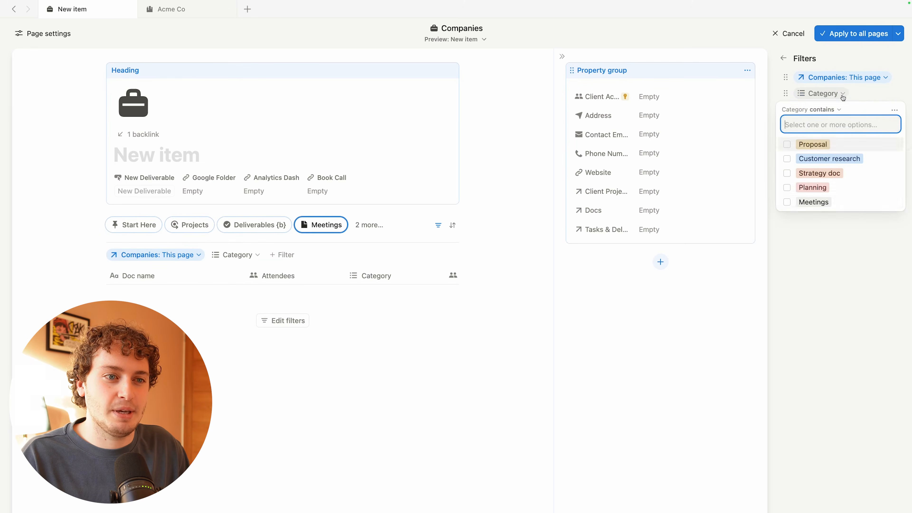
{"action": "left_click", "coordinate": [788, 203]}
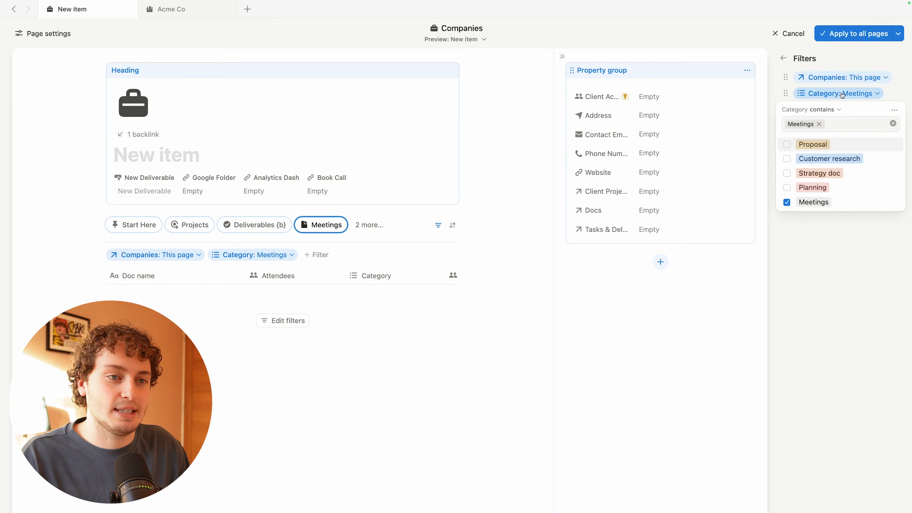
{"action": "left_click", "coordinate": [837, 241]}
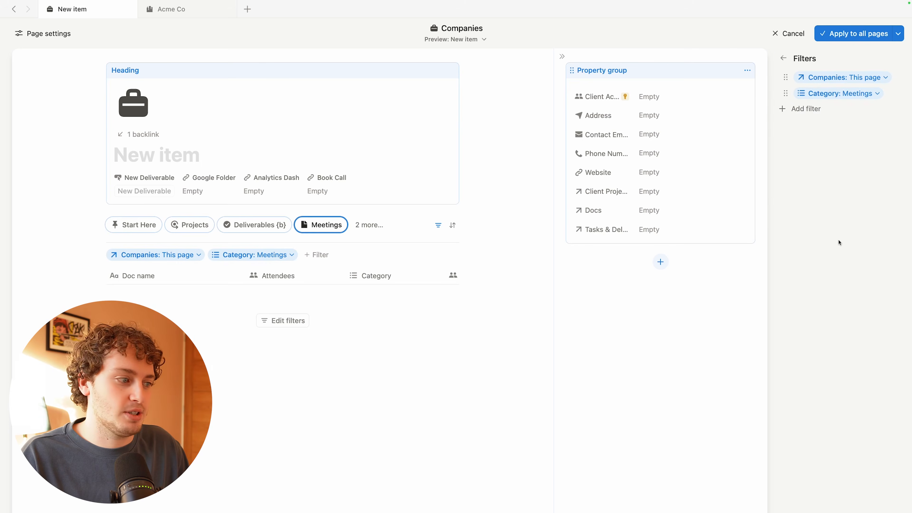
Step: Hide all properties in the Meetings table, and show only Meeting Date, Attendees and Category beside the doc name
{"action": "left_click", "coordinate": [783, 58]}
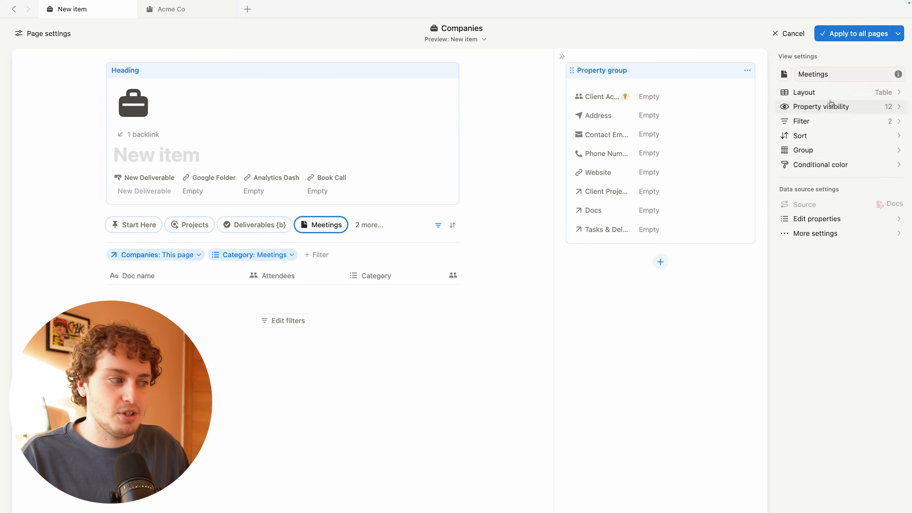
{"action": "left_click", "coordinate": [840, 107]}
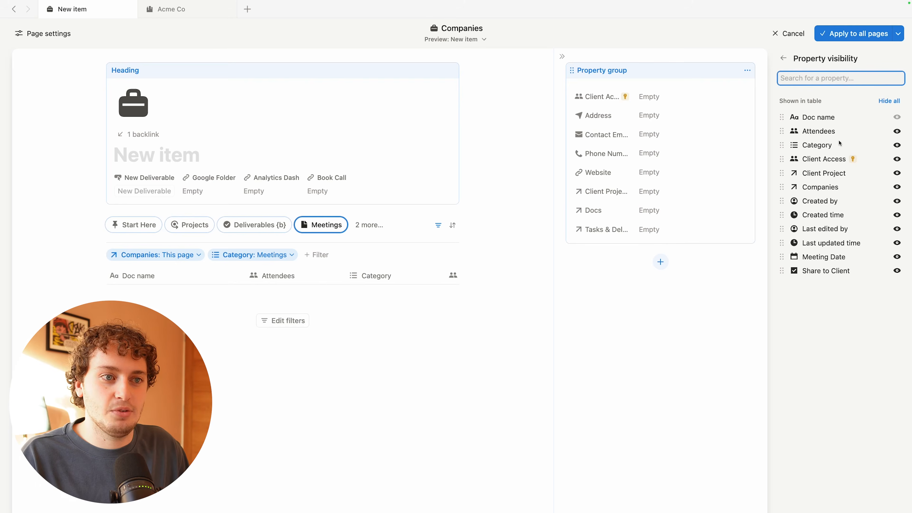
{"action": "left_click", "coordinate": [886, 102]}
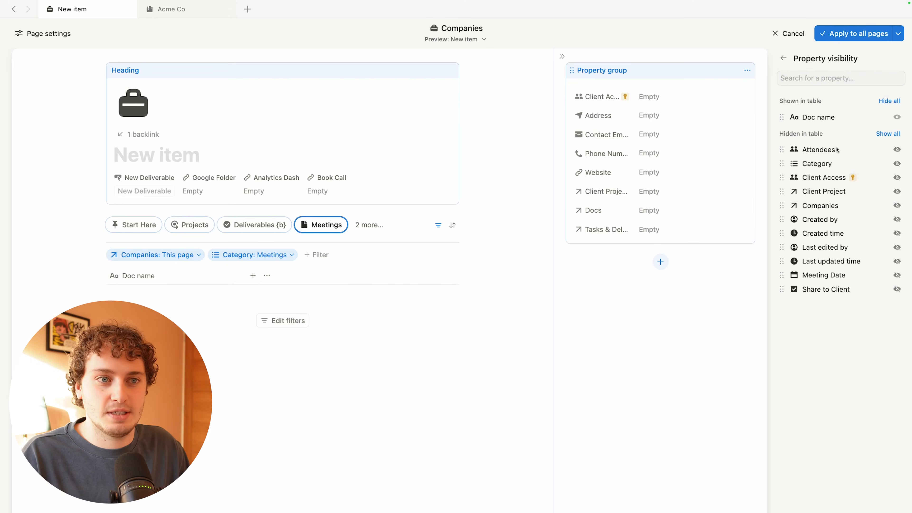
{"action": "left_click", "coordinate": [898, 276]}
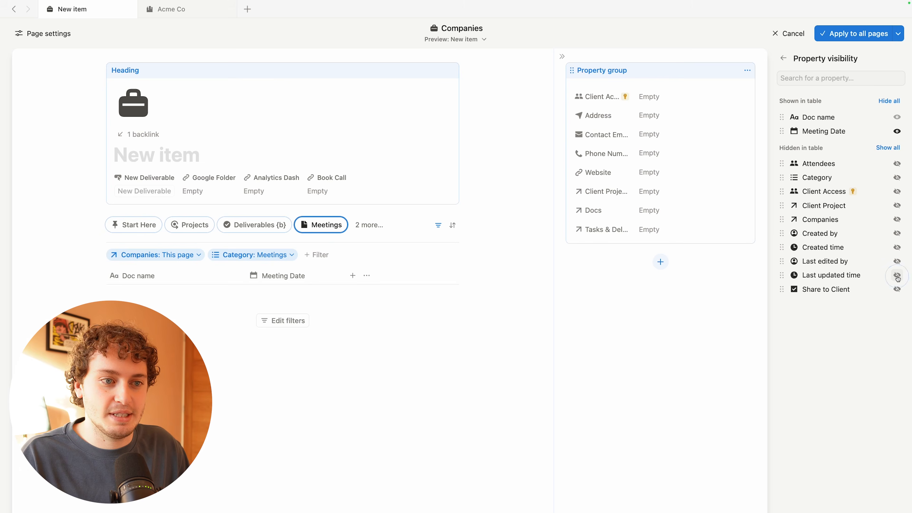
{"action": "left_click", "coordinate": [897, 164]}
{"action": "left_click", "coordinate": [898, 177]}
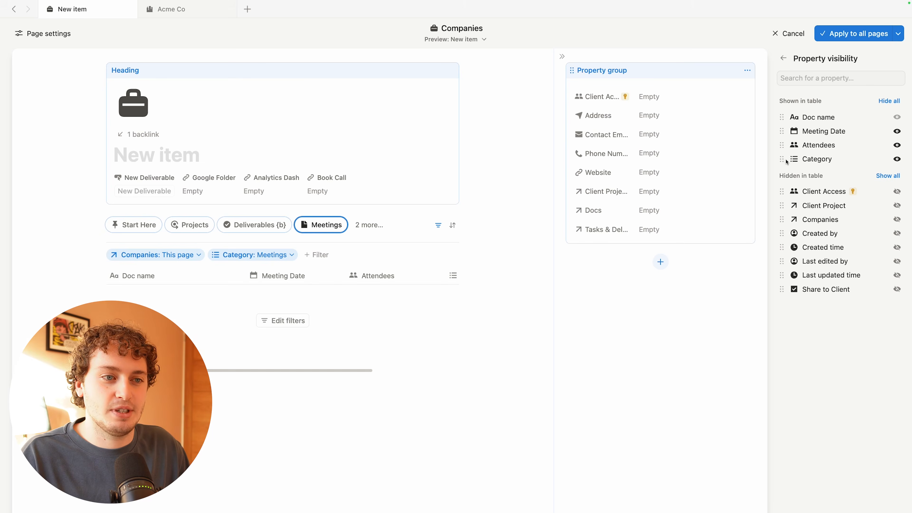
Step: Move Category directly below Doc name in the Meetings table and also show the Client Project property
{"action": "left_click_drag", "start_coordinate": [782, 159], "coordinate": [782, 132]}
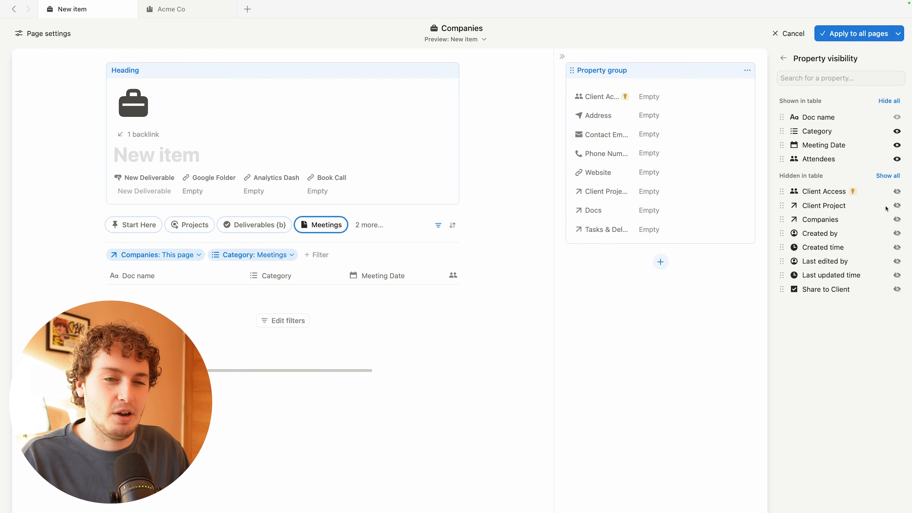
{"action": "left_click", "coordinate": [897, 205]}
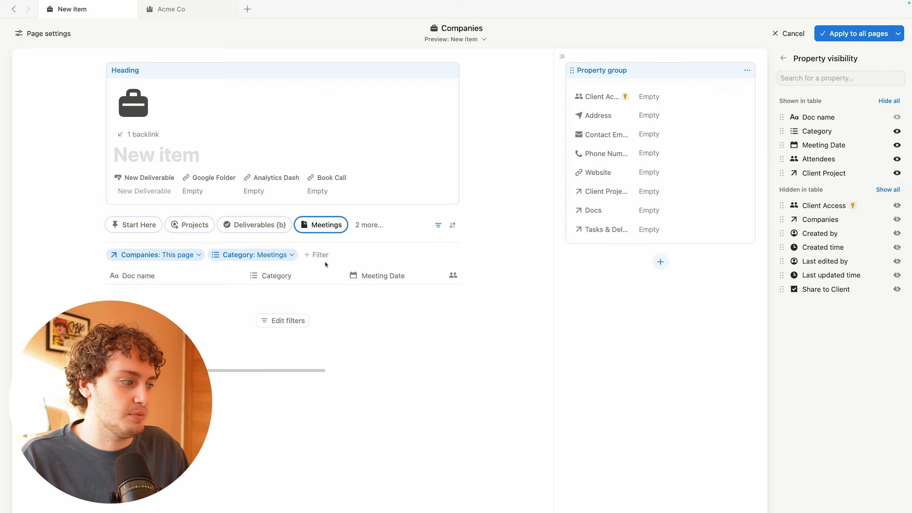
{"action": "scroll", "coordinate": [377, 269], "scroll_direction": "right", "scroll_amount": 5}
{"action": "scroll", "coordinate": [374, 274], "scroll_direction": "left", "scroll_amount": 5}
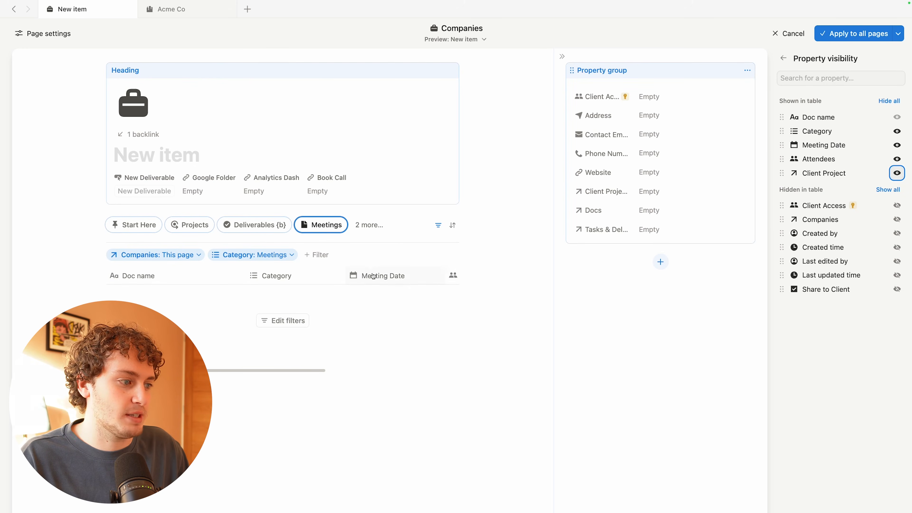
Step: Sort the Meetings table by Meeting Date in ascending order and collapse the filter and sort bar
{"action": "left_click", "coordinate": [452, 225]}
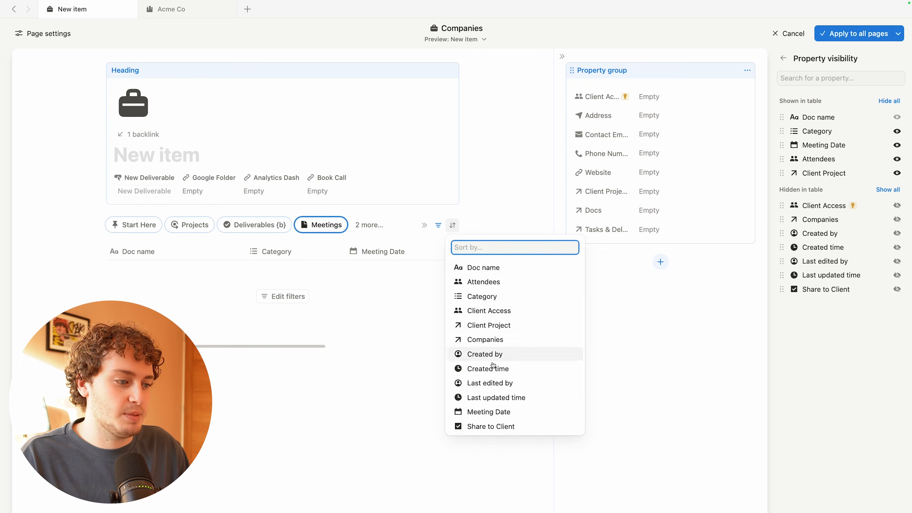
{"action": "left_click", "coordinate": [494, 412]}
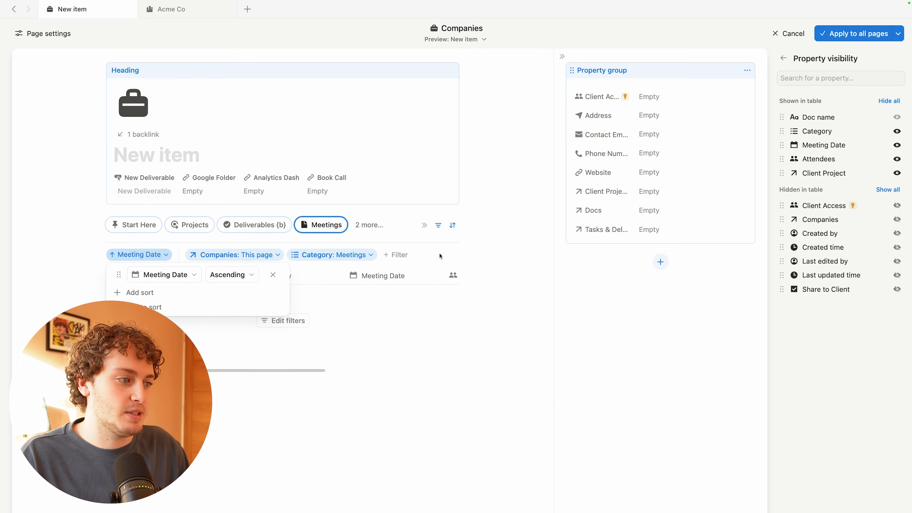
{"action": "left_click", "coordinate": [439, 225]}
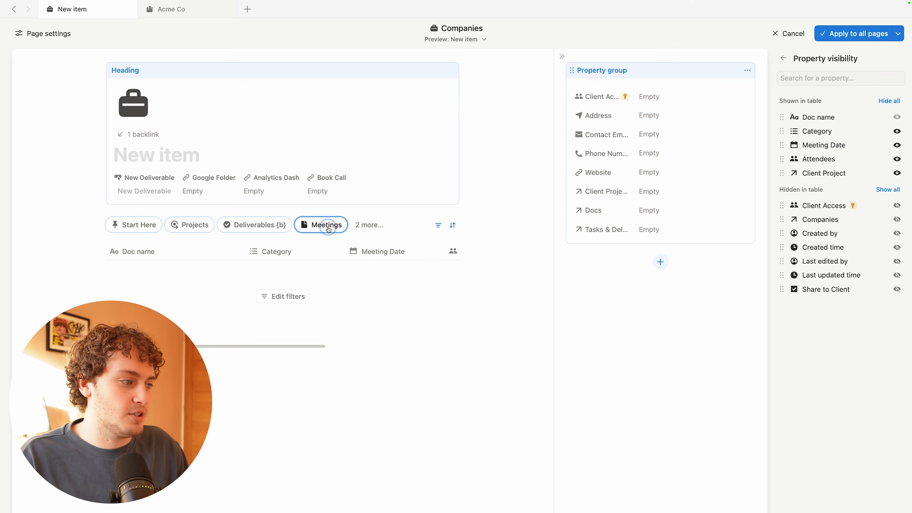
Step: Duplicate the Meetings view and rename the copy as Docs
{"action": "left_click", "coordinate": [337, 233]}
{"action": "left_click", "coordinate": [341, 249]}
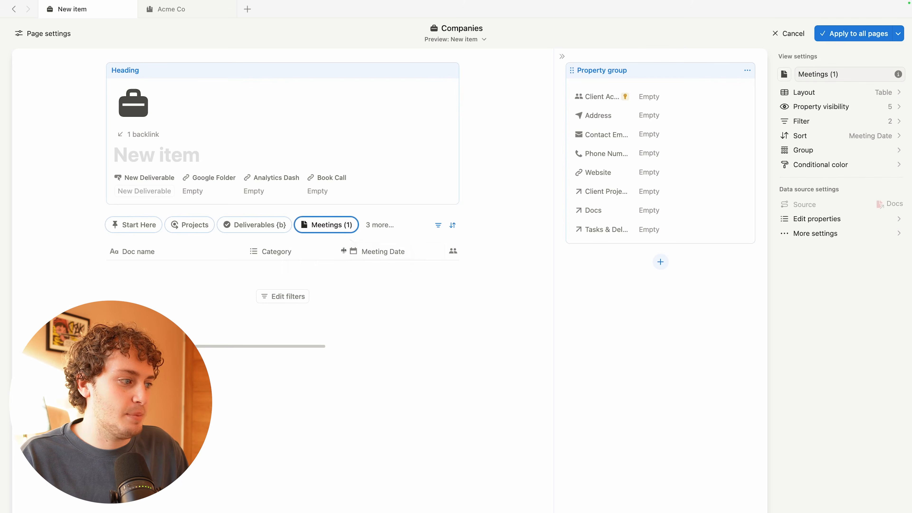
{"action": "left_click", "coordinate": [331, 230]}
{"action": "left_click", "coordinate": [820, 83]}
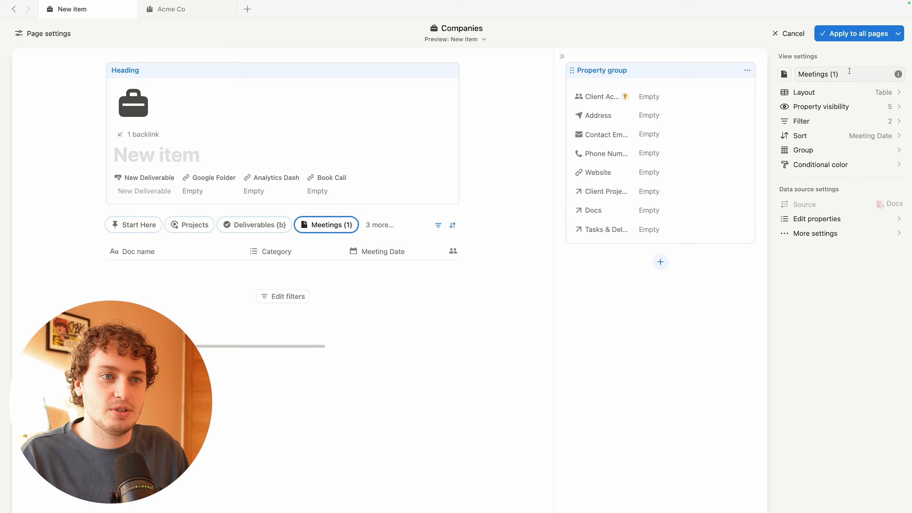
{"action": "left_click_drag", "start_coordinate": [849, 74], "coordinate": [792, 77]}
{"action": "type", "text": "Docs"}
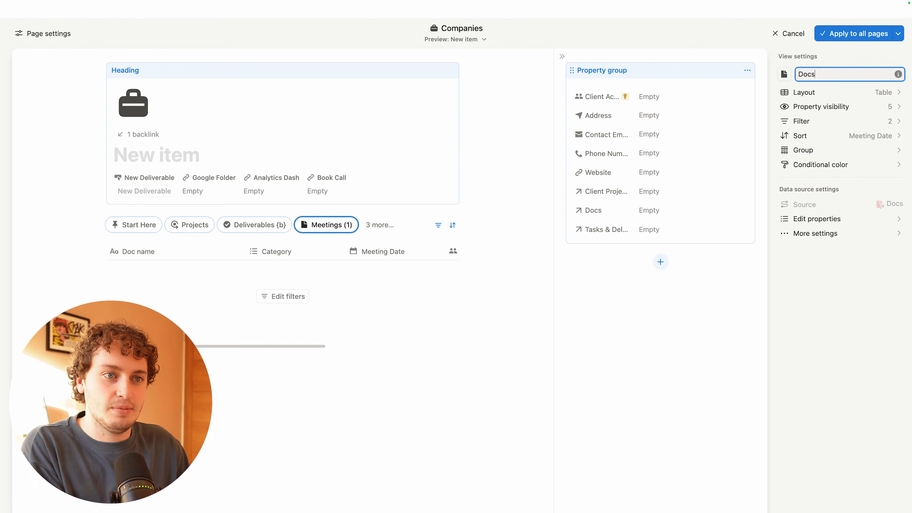
Step: Change the Docs view's Category filter so that it does not contain Meetings
{"action": "left_click", "coordinate": [811, 122]}
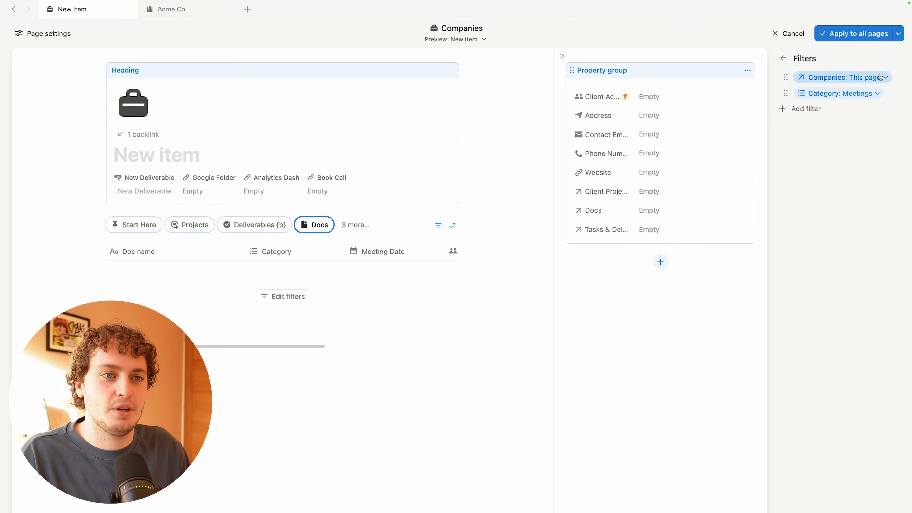
{"action": "left_click", "coordinate": [851, 94]}
{"action": "left_click", "coordinate": [837, 110]}
{"action": "left_click", "coordinate": [837, 138]}
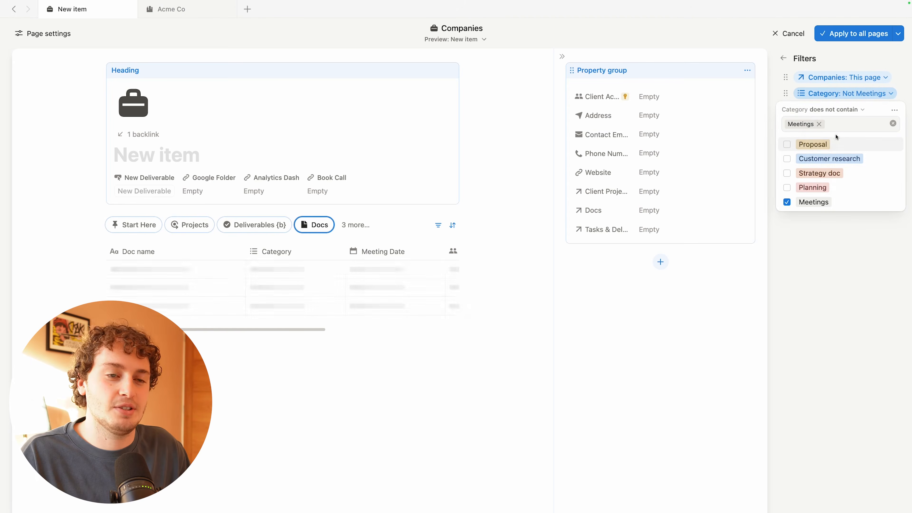
{"action": "left_click", "coordinate": [839, 236]}
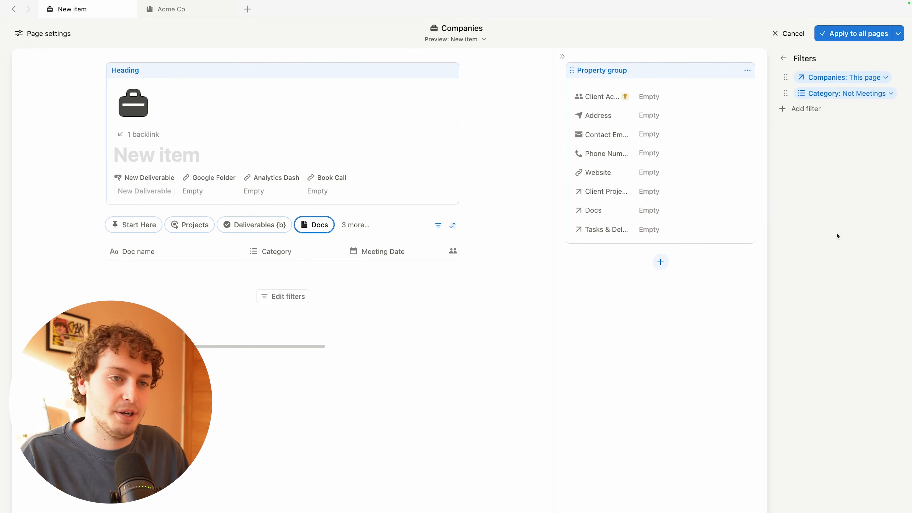
{"action": "left_click", "coordinate": [783, 58]}
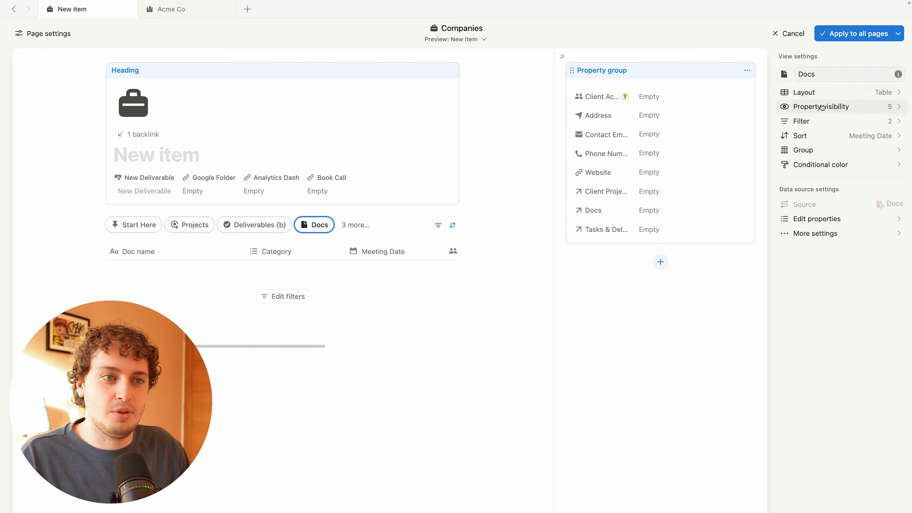
Step: Hide all properties in the Docs table, and show only Category, Last updated time, Last edited by and Client Project, in that order
{"action": "left_click", "coordinate": [823, 107]}
{"action": "left_click", "coordinate": [890, 101]}
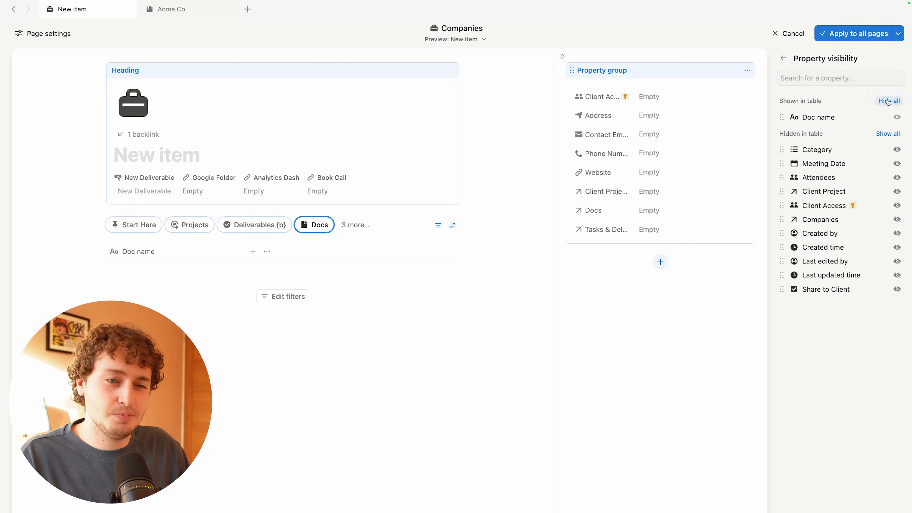
{"action": "left_click", "coordinate": [898, 150]}
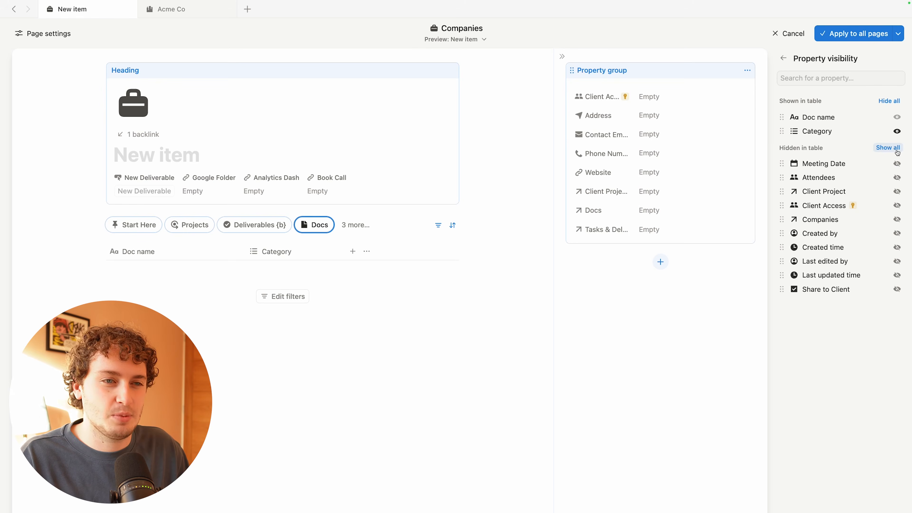
{"action": "left_click", "coordinate": [898, 191]}
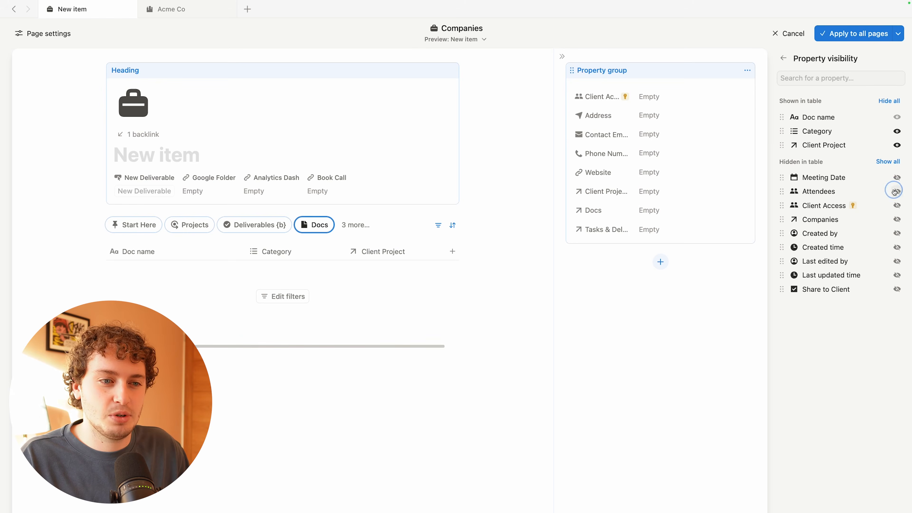
{"action": "left_click", "coordinate": [897, 275]}
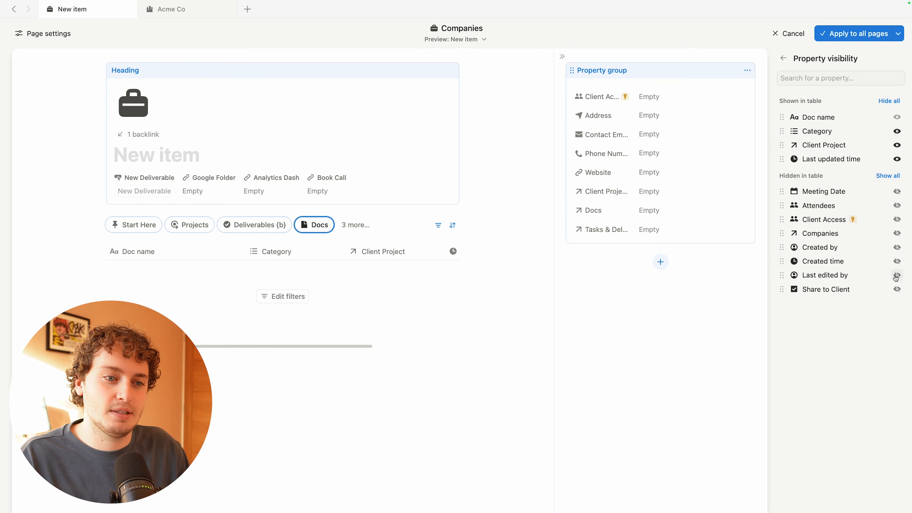
{"action": "left_click", "coordinate": [897, 276]}
{"action": "mouse_move", "coordinate": [782, 159]}
{"action": "left_mouse_down"}
{"action": "mouse_move", "coordinate": [782, 145]}
{"action": "mouse_move", "coordinate": [782, 159]}
{"action": "left_mouse_up"}
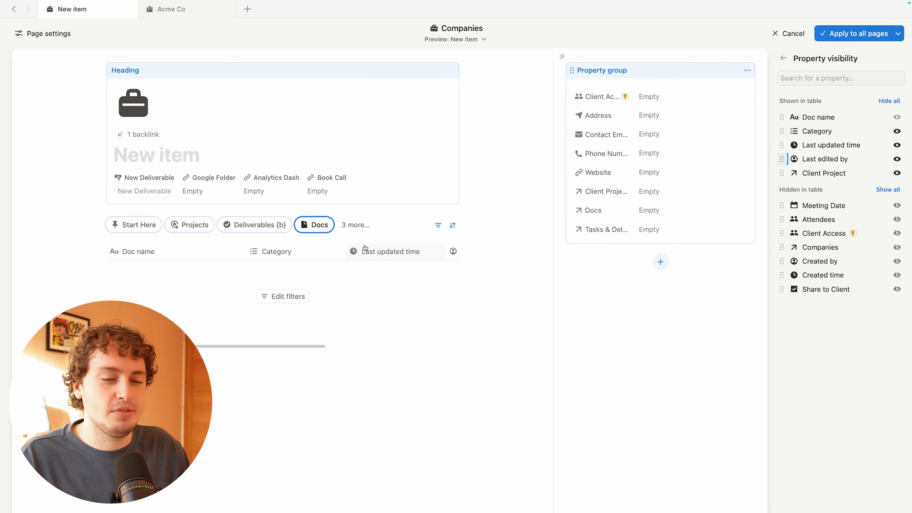
Step: Group the Docs view by Category and turn off hiding of empty groups
{"action": "left_click", "coordinate": [784, 58]}
{"action": "left_click", "coordinate": [867, 149]}
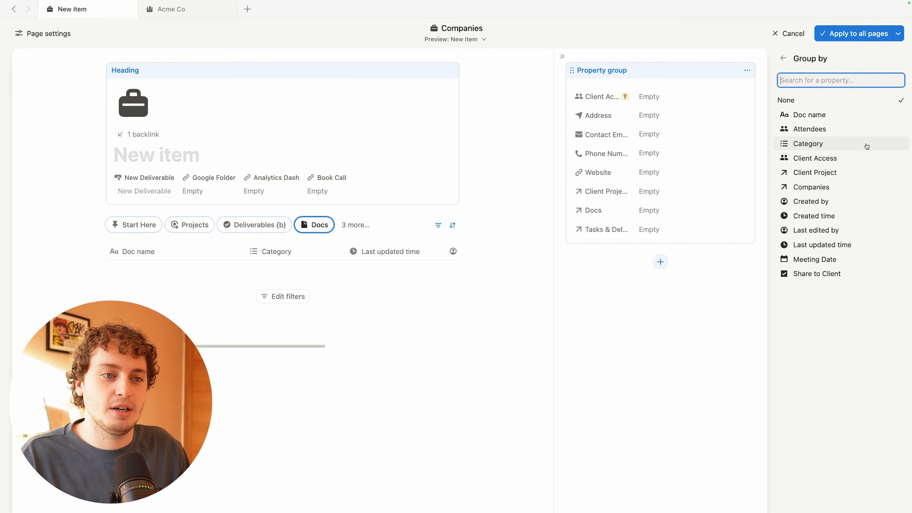
{"action": "left_click", "coordinate": [834, 145]}
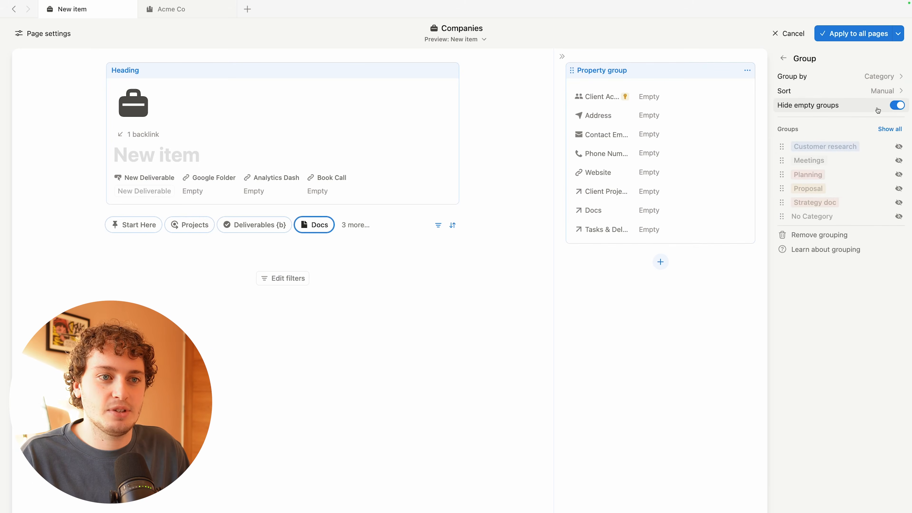
{"action": "left_click", "coordinate": [897, 106]}
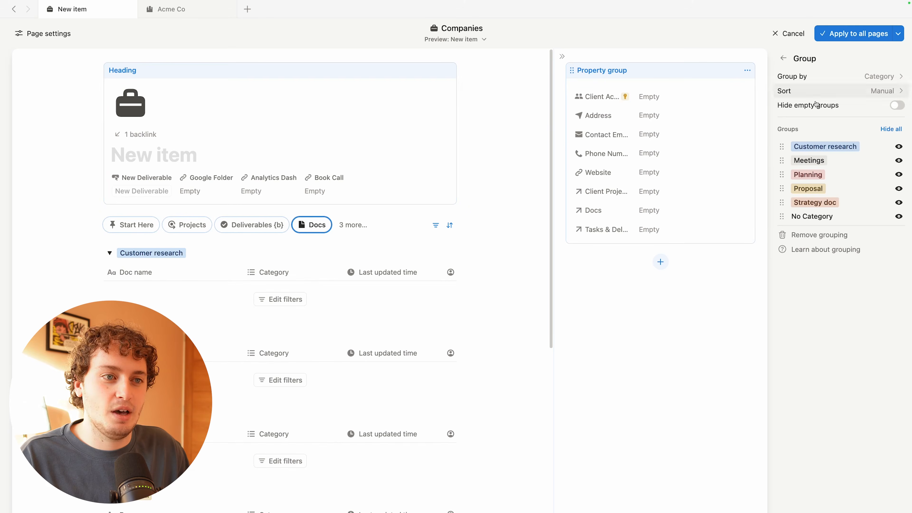
Step: Hide the Meetings and No Category groups in the Docs view
{"action": "scroll", "coordinate": [430, 300], "scroll_direction": "down", "scroll_amount": 6}
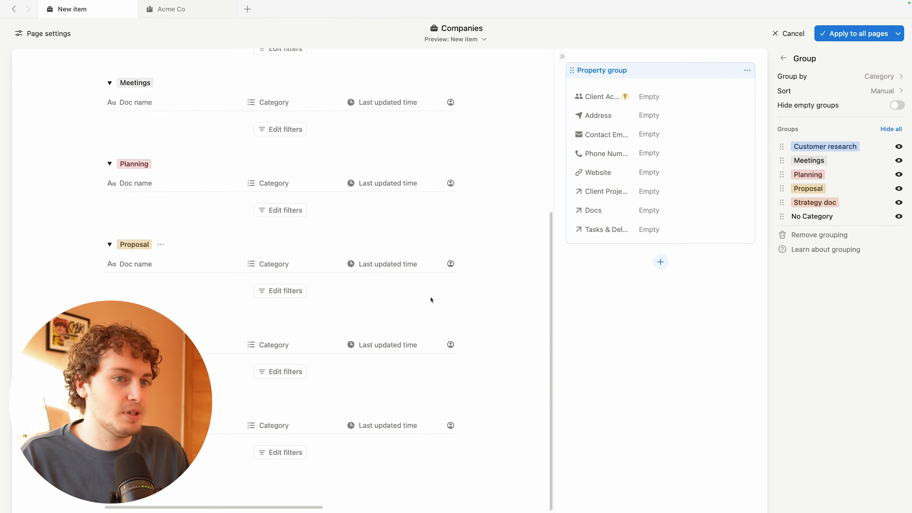
{"action": "scroll", "coordinate": [429, 299], "scroll_direction": "up", "scroll_amount": 6}
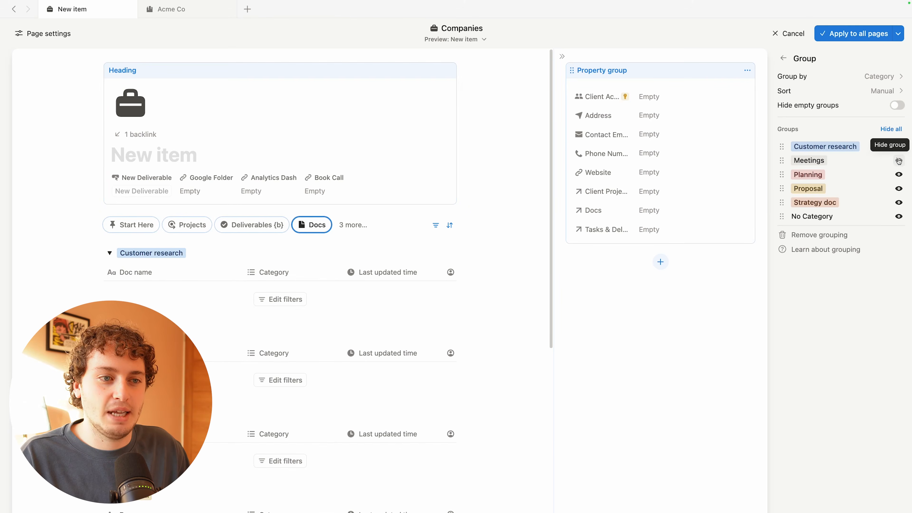
{"action": "left_click", "coordinate": [899, 162]}
{"action": "left_click", "coordinate": [899, 204]}
{"action": "scroll", "coordinate": [282, 279], "scroll_direction": "down", "scroll_amount": 3}
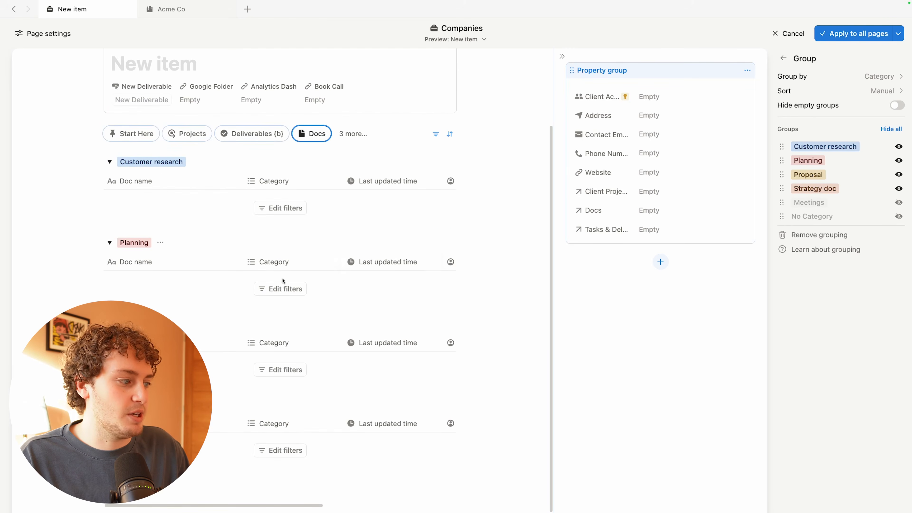
{"action": "scroll", "coordinate": [393, 264], "scroll_direction": "right", "scroll_amount": 5}
{"action": "scroll", "coordinate": [388, 272], "scroll_direction": "left", "scroll_amount": 5}
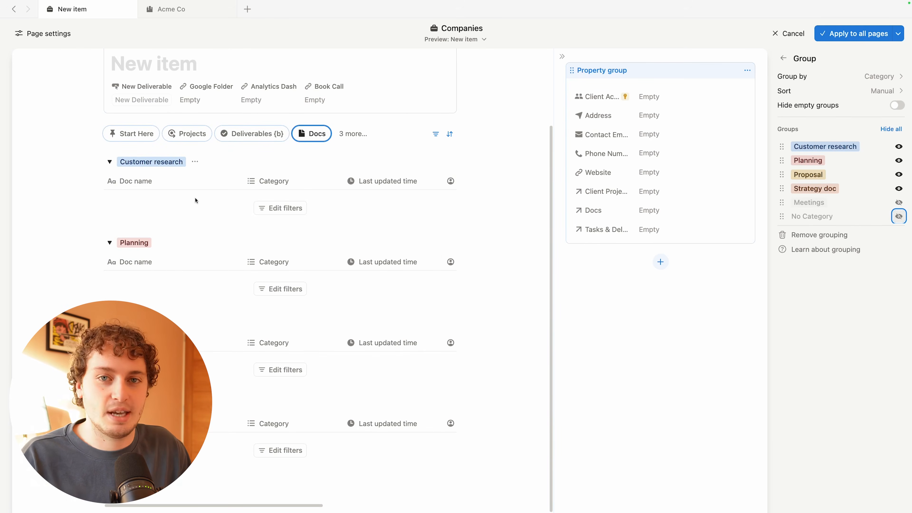
Step: Switch to the Projects view and change its icon to the plain folder
{"action": "scroll", "coordinate": [195, 200], "scroll_direction": "up", "scroll_amount": 3}
{"action": "left_click", "coordinate": [353, 224]}
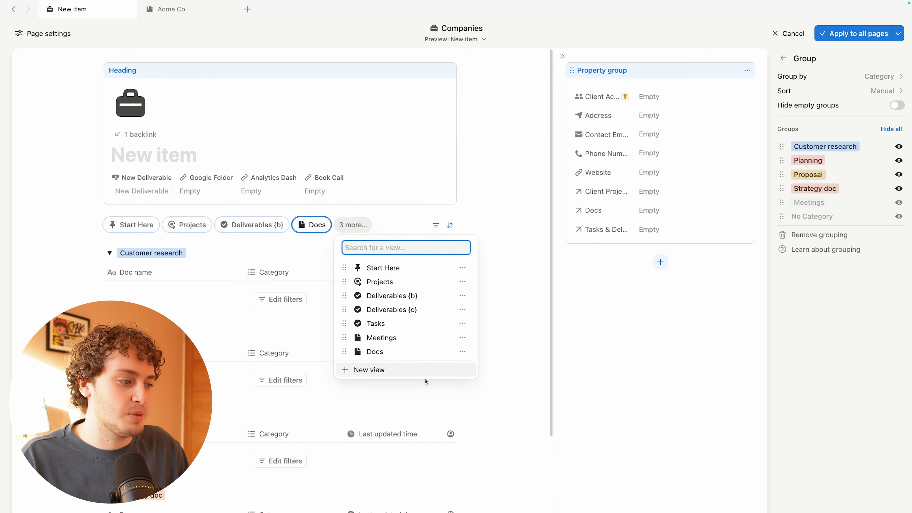
{"action": "left_click", "coordinate": [379, 282]}
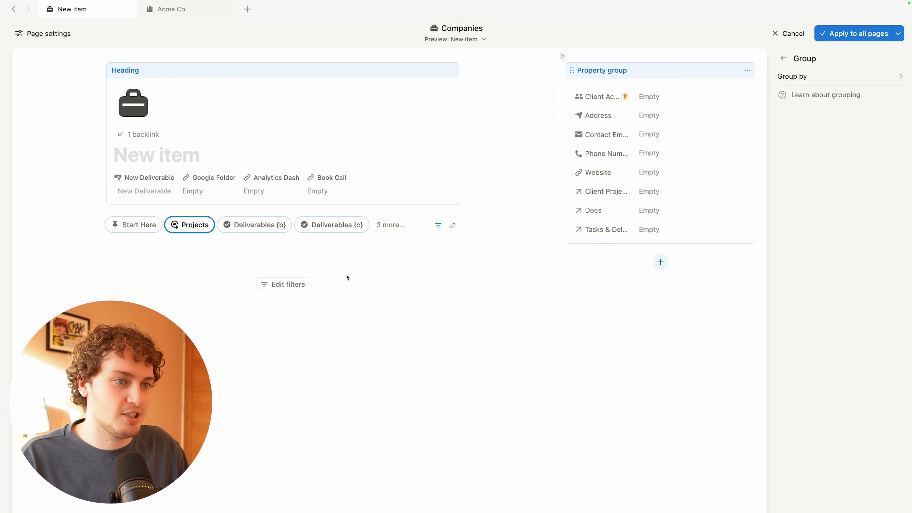
{"action": "left_click", "coordinate": [187, 225]}
{"action": "left_click", "coordinate": [785, 74]}
{"action": "left_click", "coordinate": [784, 74]}
{"action": "type", "text": "fol"}
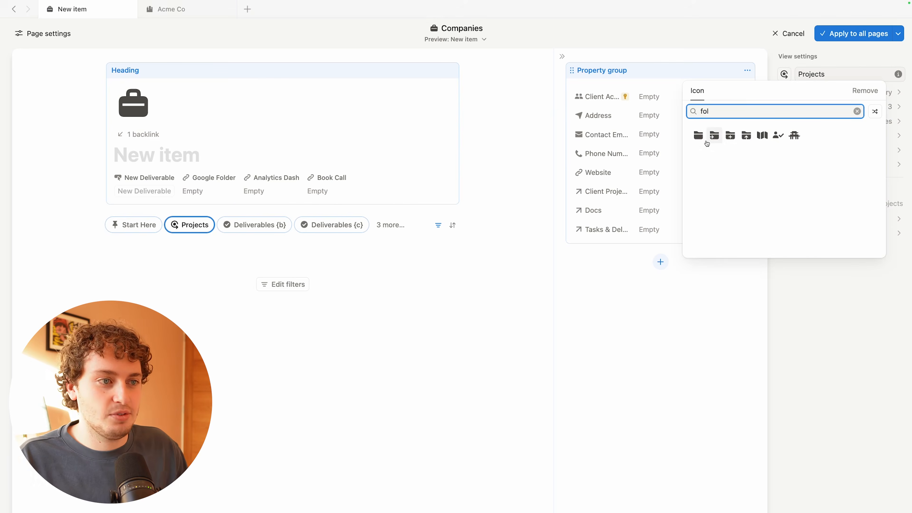
{"action": "left_click", "coordinate": [700, 137]}
Step: Change the icons of the Deliverables {b} and Deliverables {c} views to the package box
{"action": "left_click", "coordinate": [254, 225]}
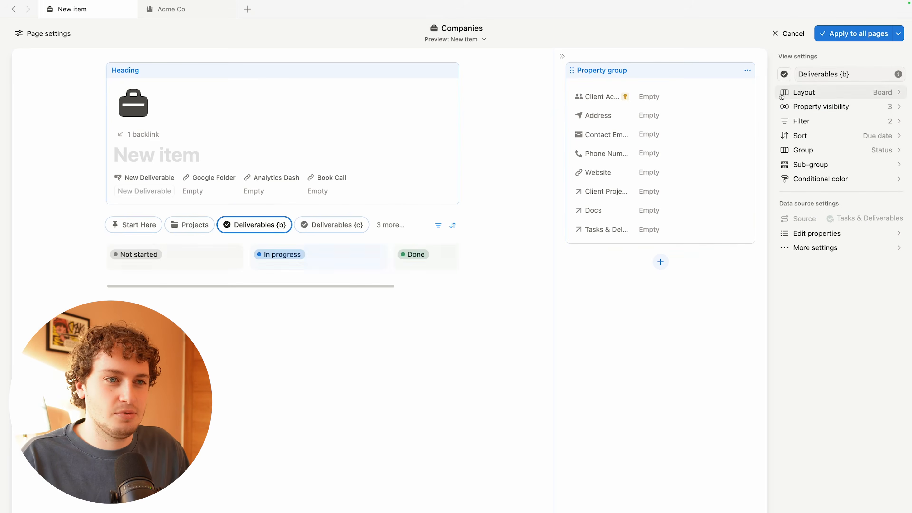
{"action": "left_click", "coordinate": [785, 74]}
{"action": "type", "text": "pack"}
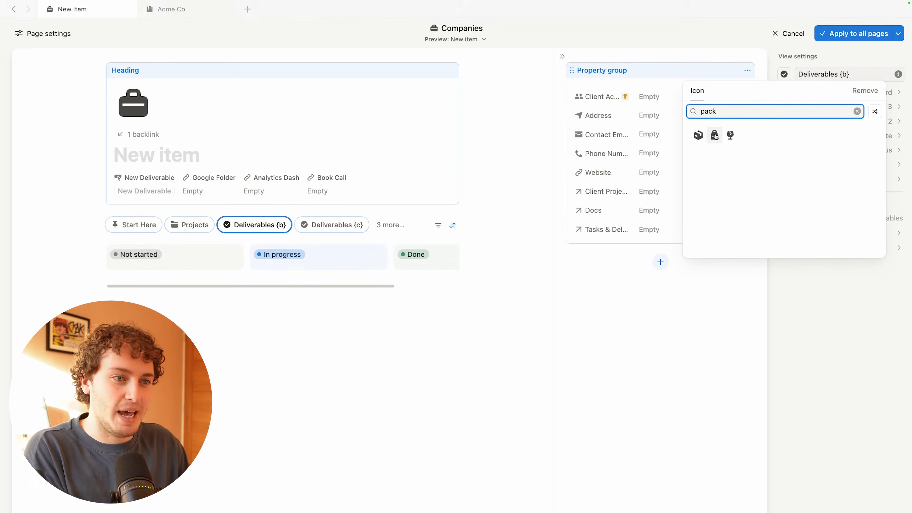
{"action": "left_click", "coordinate": [699, 135]}
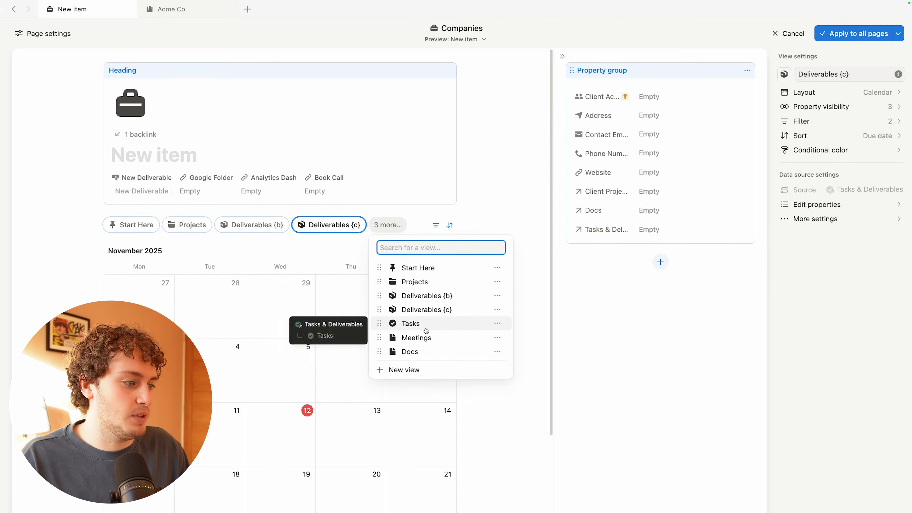
Step: Switch to the Meetings view and change its icon to the people-in-a-meeting symbol
{"action": "left_click", "coordinate": [433, 338]}
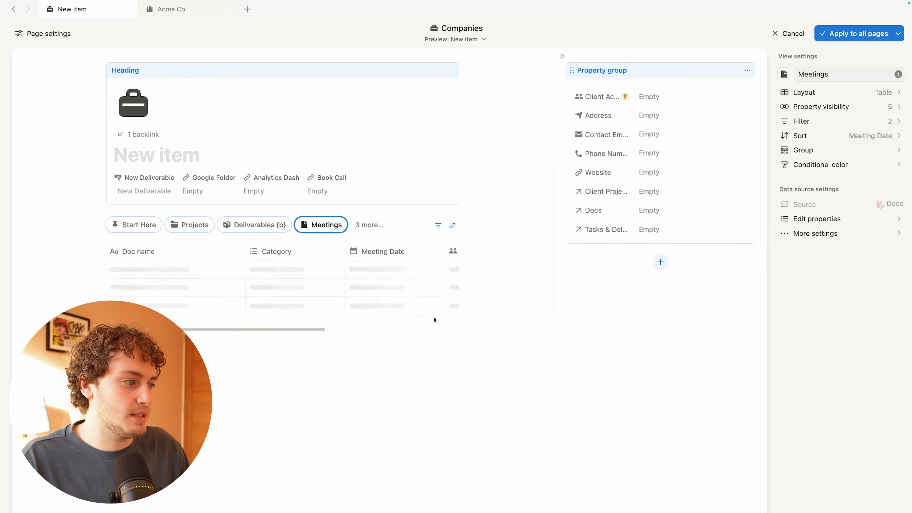
{"action": "left_click", "coordinate": [786, 76]}
{"action": "type", "text": "meet"}
{"action": "left_click", "coordinate": [704, 137]}
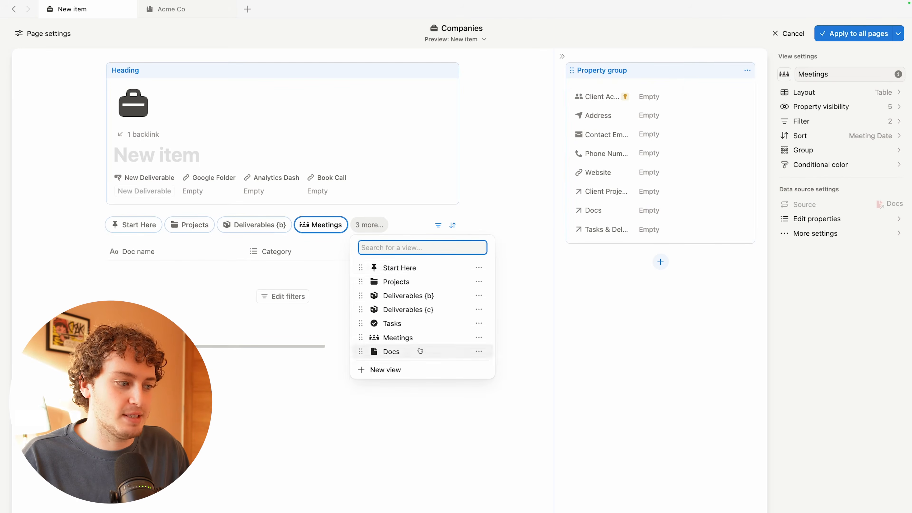
Step: Return to the Start Here view and apply the Companies layout to all pages
{"action": "left_click", "coordinate": [136, 225]}
{"action": "left_click", "coordinate": [136, 225]}
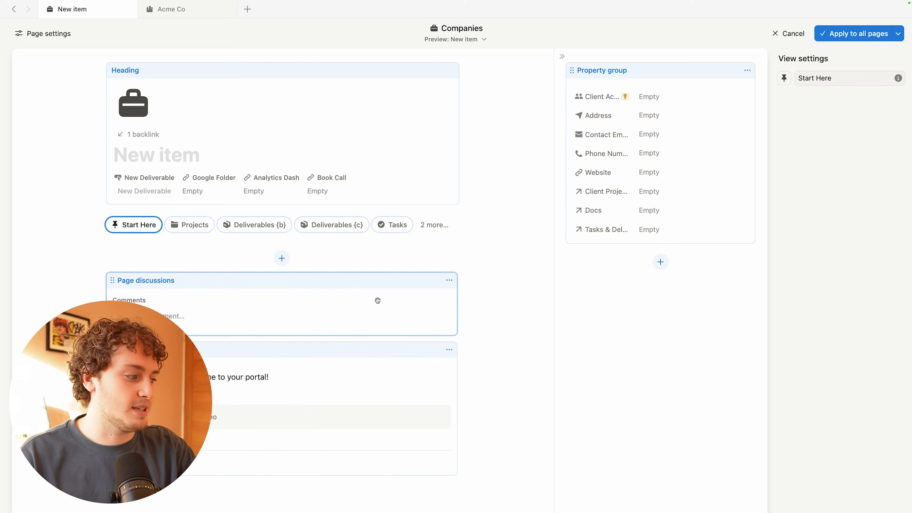
{"action": "left_click", "coordinate": [848, 34]}
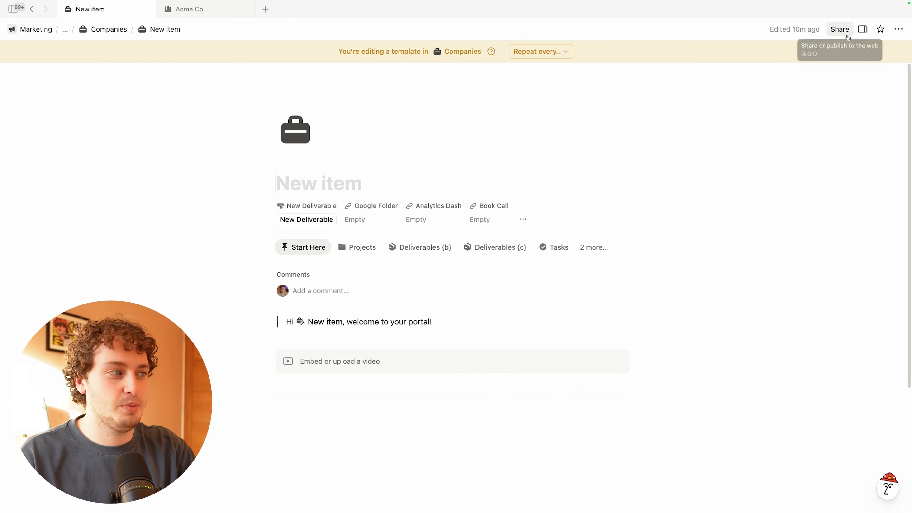
Step: Go back to the Client Portals page, open the Client Projects database and open its New project template for editing
{"action": "left_click", "coordinate": [65, 29]}
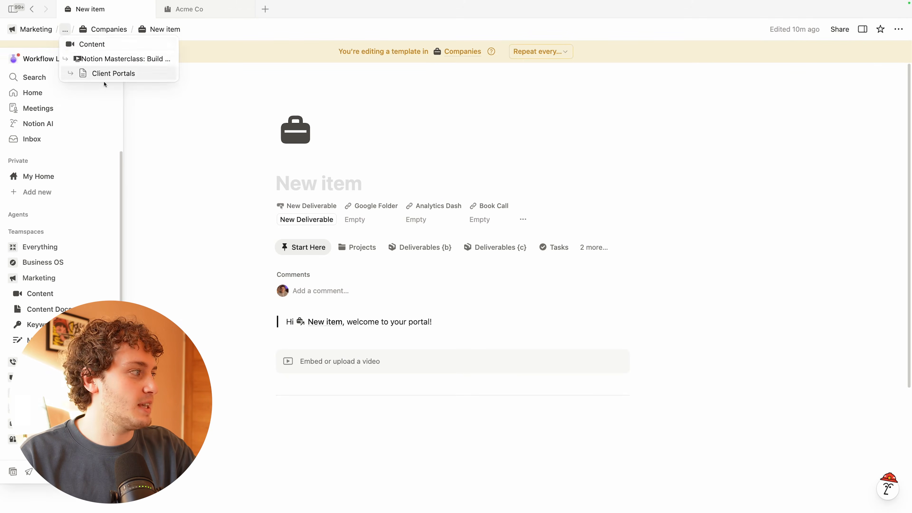
{"action": "left_click", "coordinate": [102, 72]}
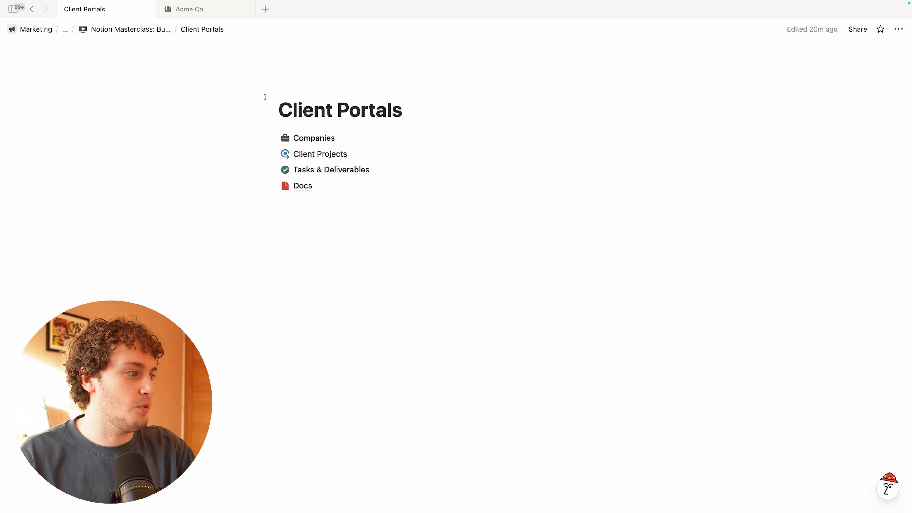
{"action": "left_click", "coordinate": [358, 154]}
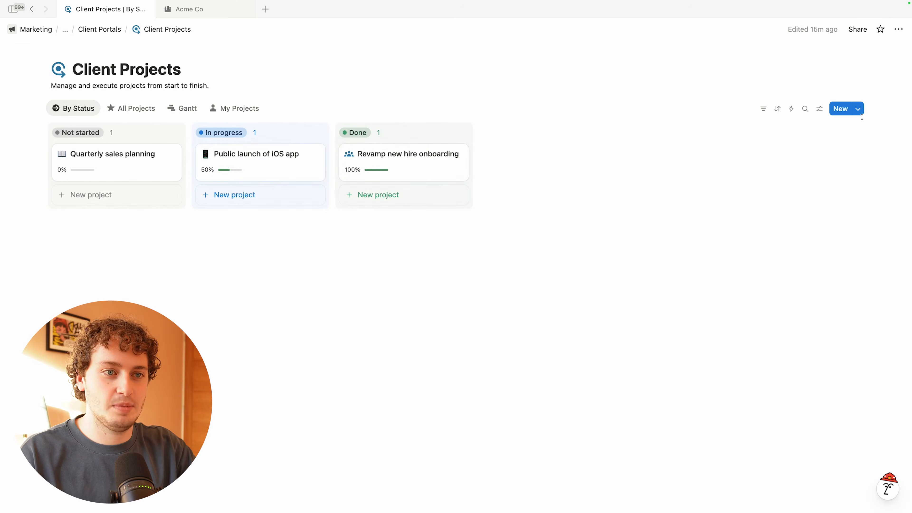
{"action": "left_click", "coordinate": [859, 109]}
{"action": "left_click", "coordinate": [896, 144]}
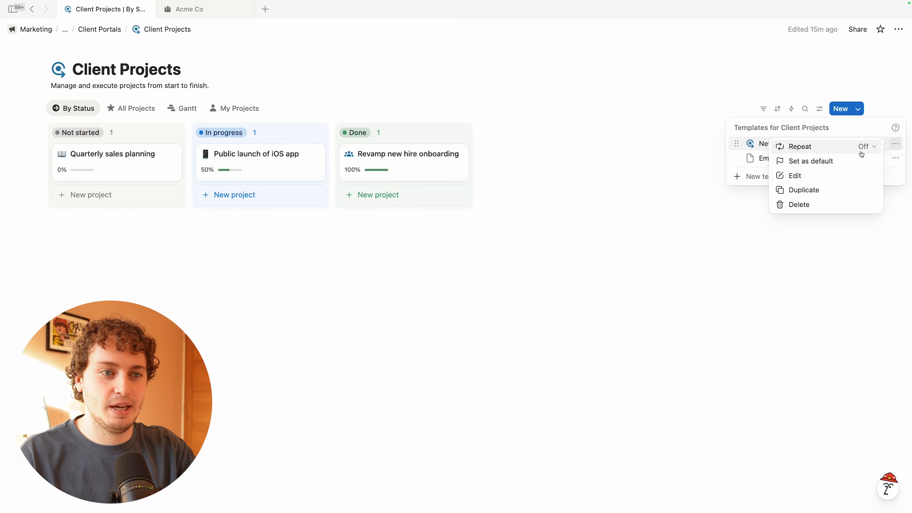
{"action": "left_click", "coordinate": [795, 177]}
{"action": "left_click", "coordinate": [226, 65]}
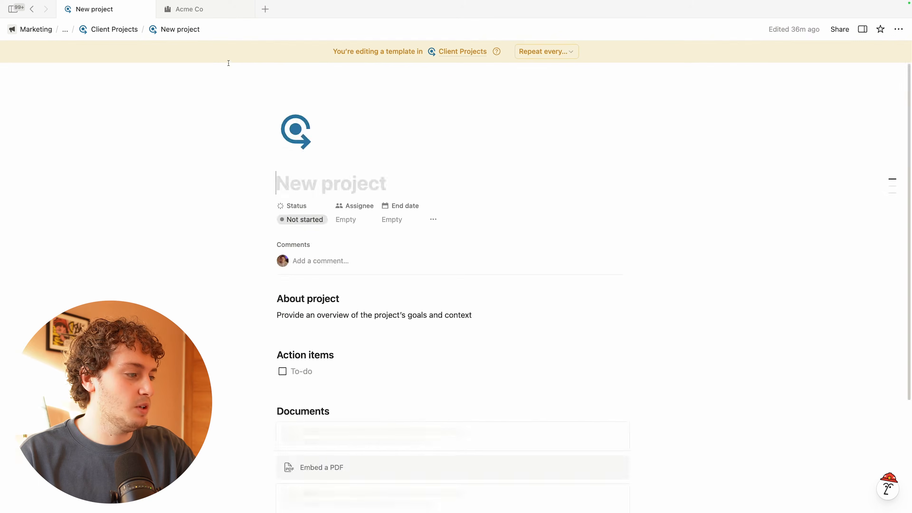
Step: Delete the Action items and Documents sections, including their to-do and embed blocks, from the New project template
{"action": "scroll", "coordinate": [155, 225], "scroll_direction": "down", "scroll_amount": 4}
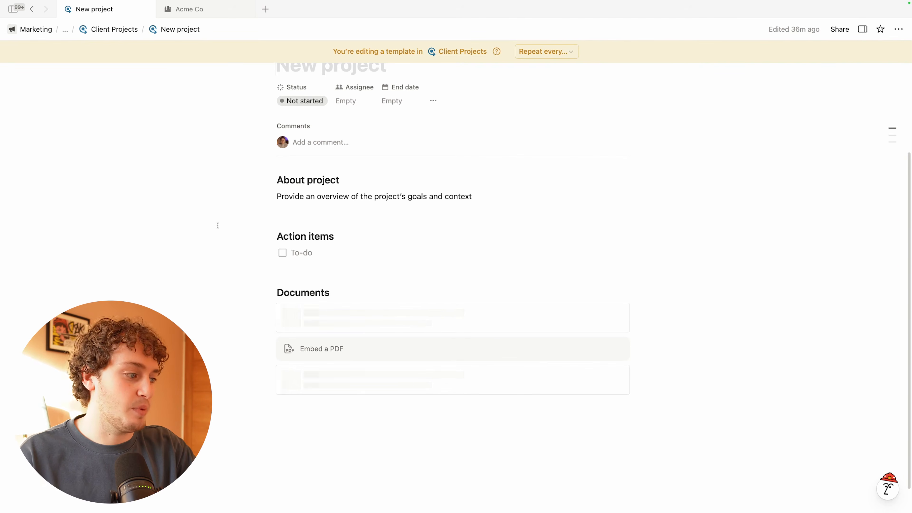
{"action": "left_click_drag", "start_coordinate": [222, 231], "coordinate": [433, 407]}
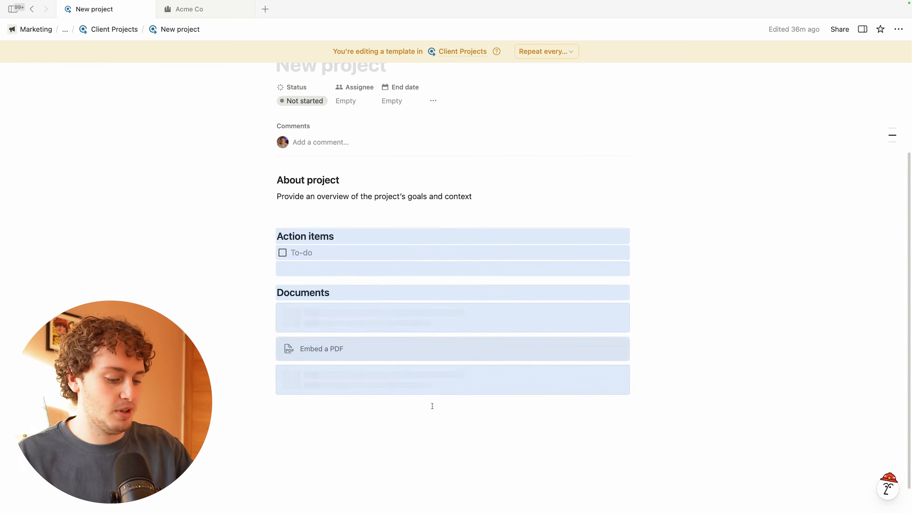
{"action": "key", "text": "BackSpace"}
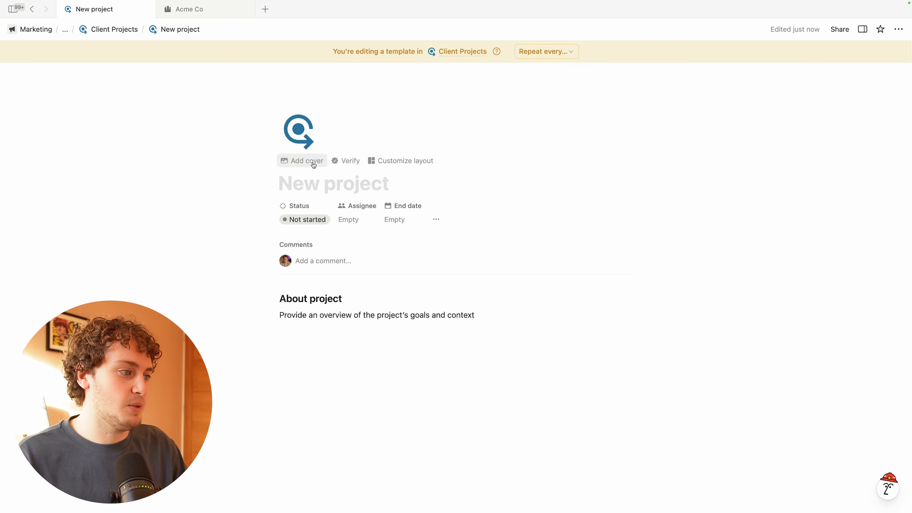
Step: Open the layout customization of the new project template and change the page structure to Tabbed
{"action": "left_click", "coordinate": [383, 159]}
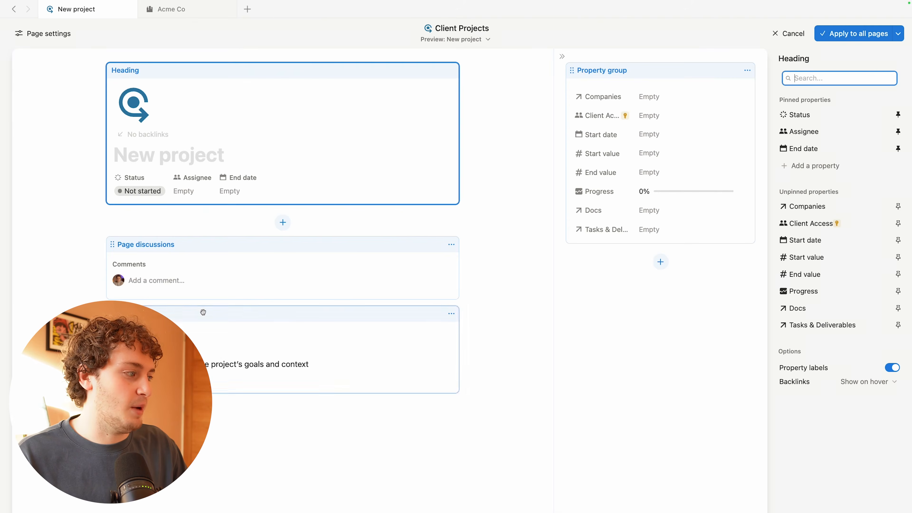
{"action": "left_click", "coordinate": [35, 34]}
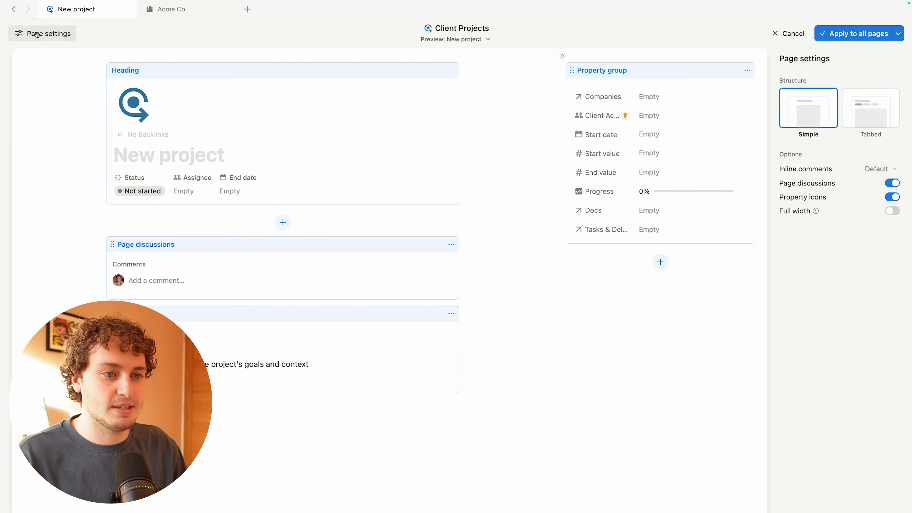
{"action": "left_click", "coordinate": [858, 105]}
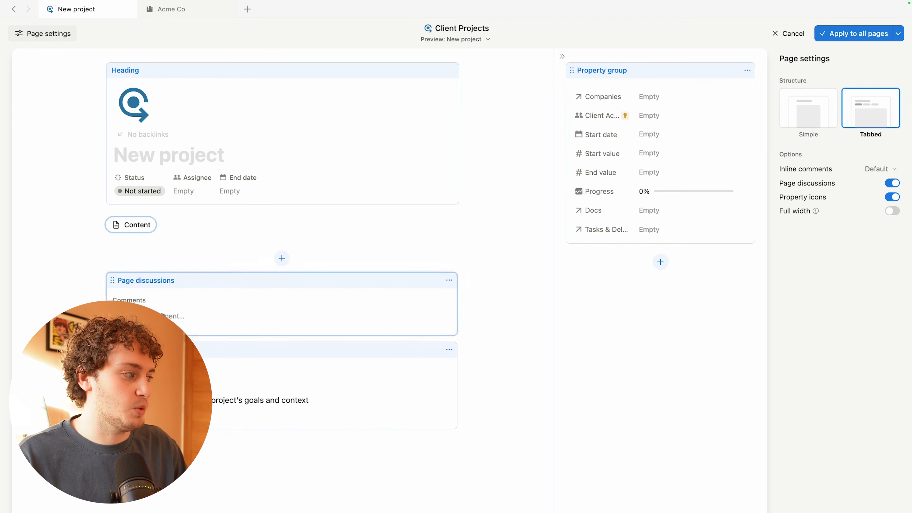
Step: Rename the Content tab as "Project Brief" and give it the pencil-and-lines icon
{"action": "left_click", "coordinate": [133, 226]}
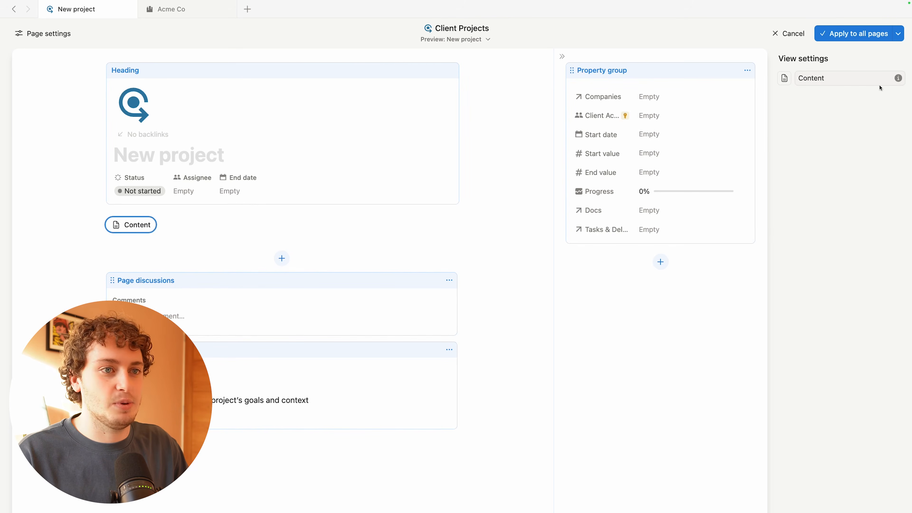
{"action": "double_click", "coordinate": [813, 74]}
{"action": "type", "text": "Project Brief"}
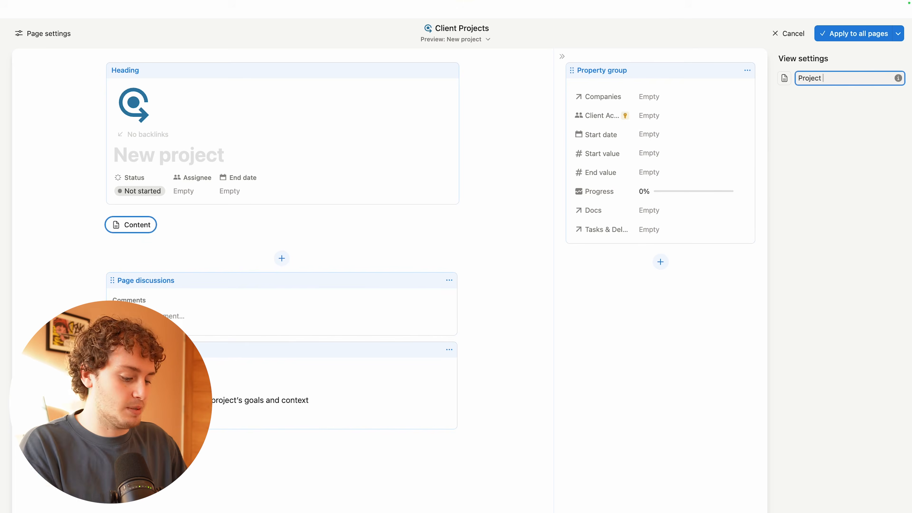
{"action": "left_click", "coordinate": [785, 78]}
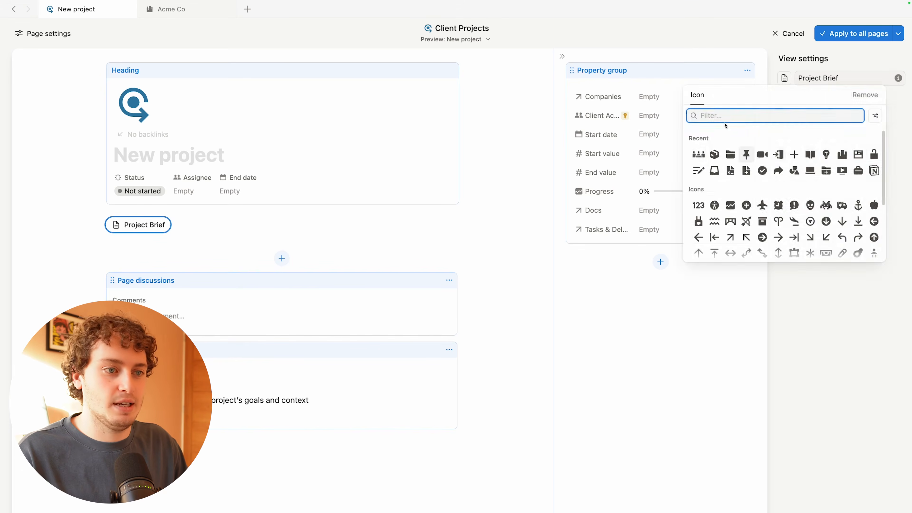
{"action": "left_click", "coordinate": [699, 174]}
Step: Add a new tab after Project Brief showing the related Tasks & Deliverables
{"action": "mouse_move", "coordinate": [167, 230]}
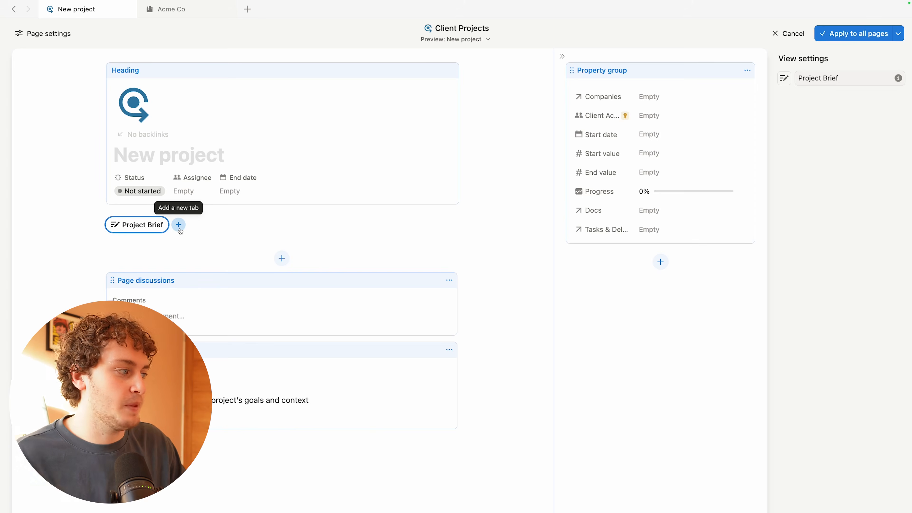
{"action": "left_click", "coordinate": [179, 226]}
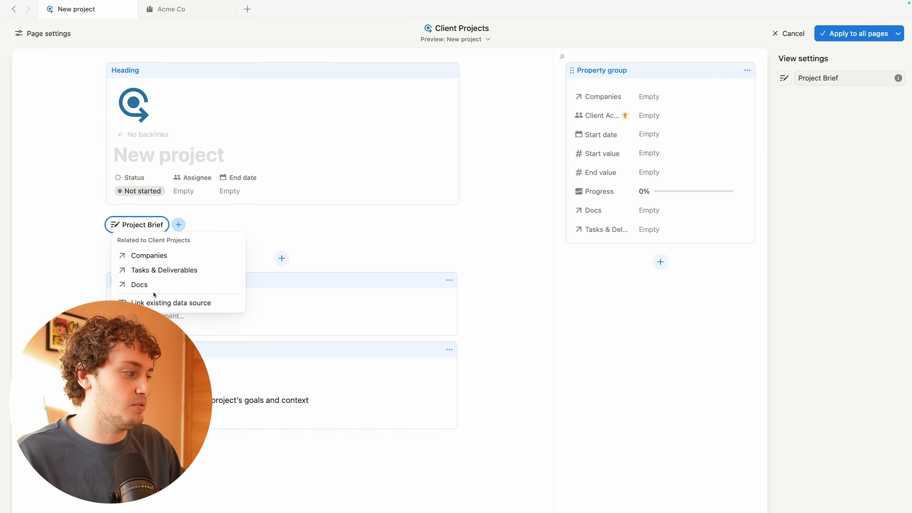
{"action": "left_click", "coordinate": [151, 270]}
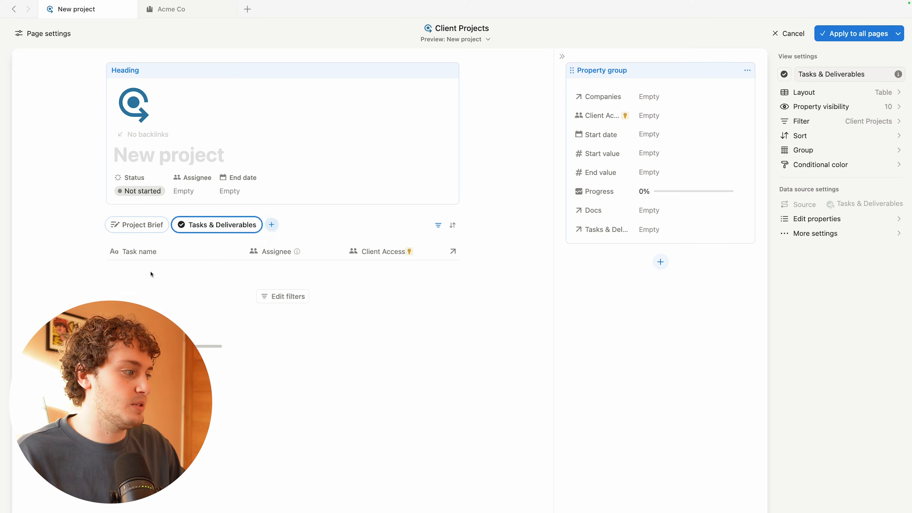
Step: Add a filter to the Tasks & Deliverables tab so that Status is not Complete
{"action": "left_click", "coordinate": [838, 124]}
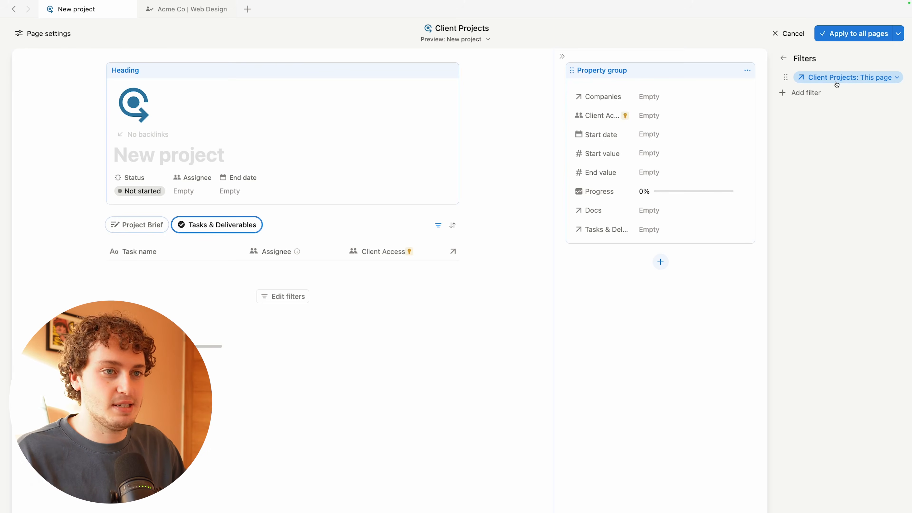
{"action": "left_click", "coordinate": [801, 93]}
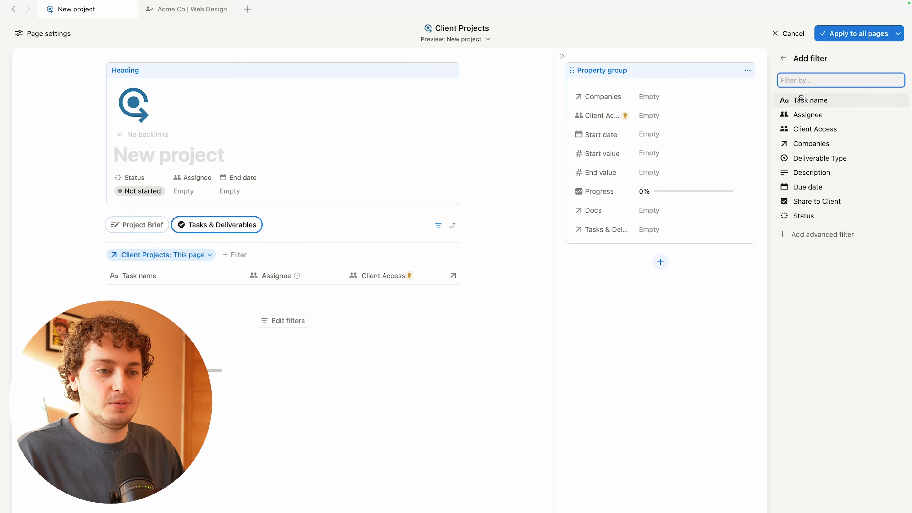
{"action": "left_click", "coordinate": [817, 217]}
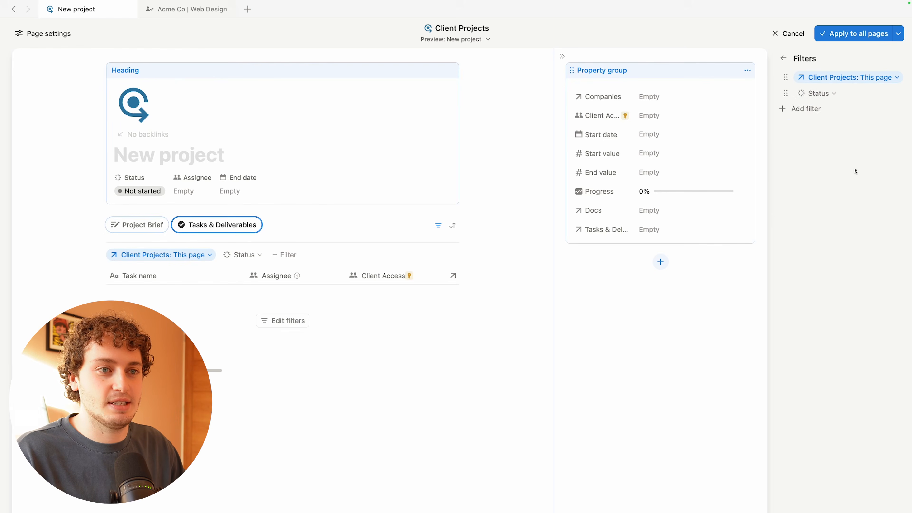
{"action": "left_click", "coordinate": [828, 93]}
{"action": "left_click", "coordinate": [813, 112]}
{"action": "left_click", "coordinate": [815, 138]}
{"action": "left_click", "coordinate": [788, 181]}
{"action": "left_click", "coordinate": [826, 261]}
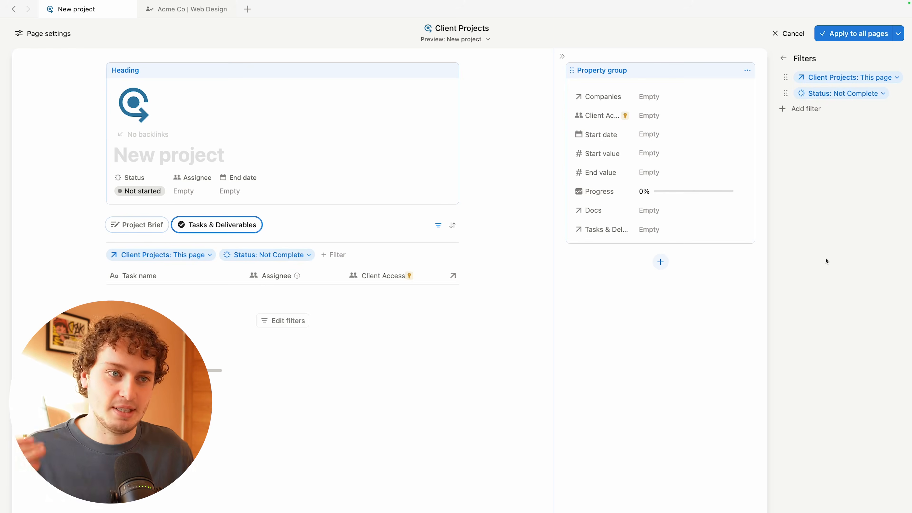
{"action": "left_click", "coordinate": [783, 58]}
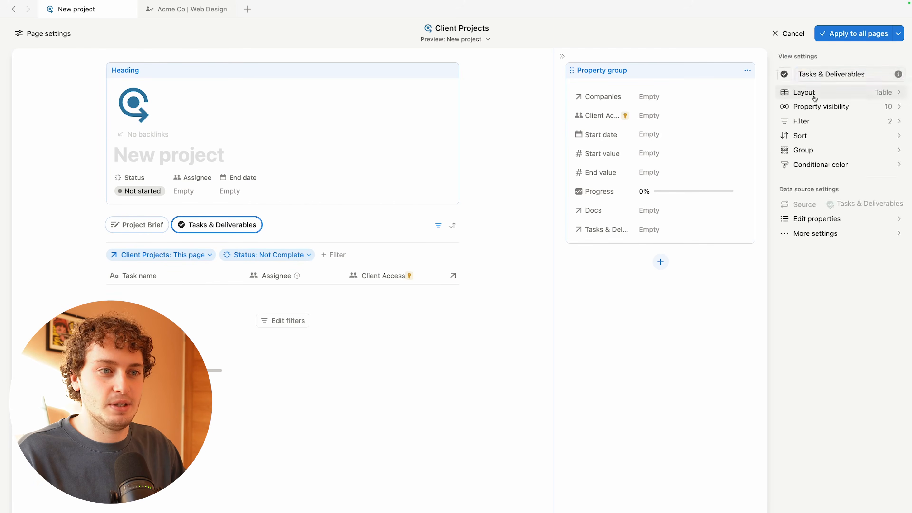
Step: Hide the Client Access, Companies and Description columns in the Tasks & Deliverables table and place Deliverable Type directly after Task name
{"action": "left_click", "coordinate": [833, 103]}
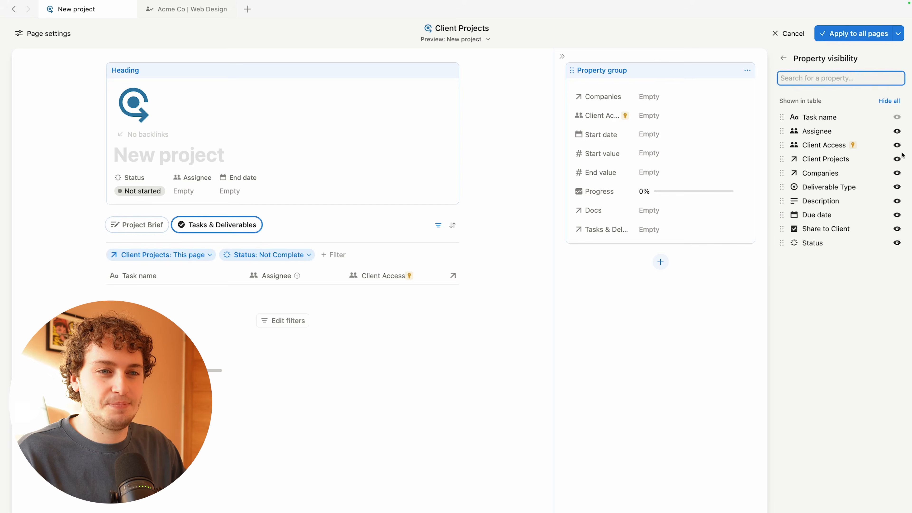
{"action": "left_click", "coordinate": [898, 145]}
{"action": "left_click", "coordinate": [897, 159]}
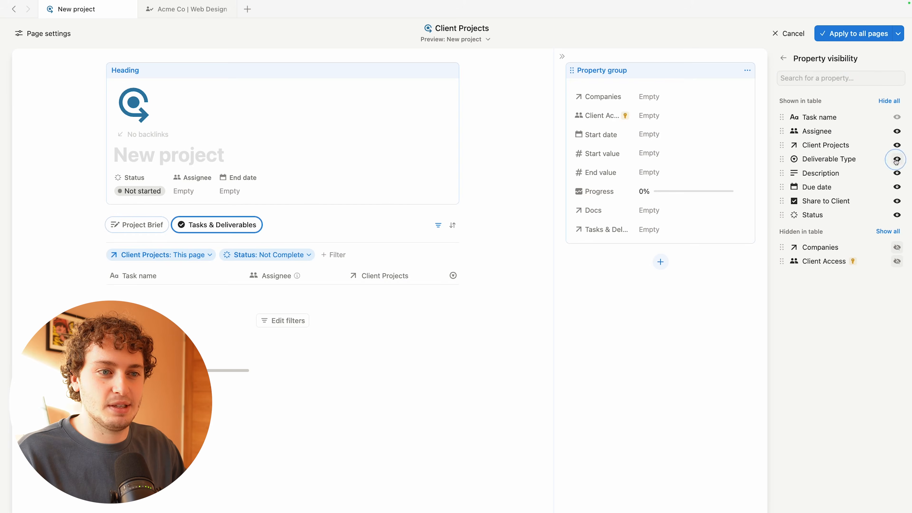
{"action": "left_click_drag", "start_coordinate": [781, 159], "coordinate": [782, 131]}
{"action": "left_click", "coordinate": [897, 174]}
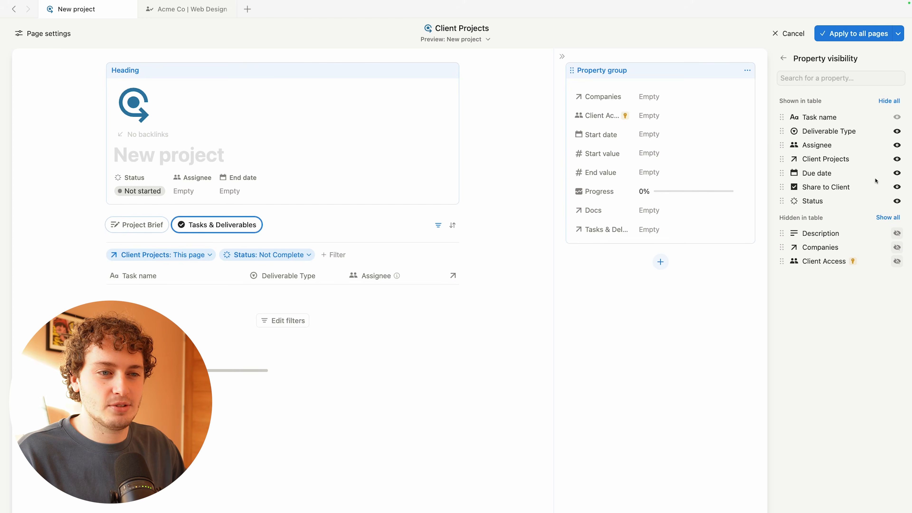
Step: Reorder the table's properties to put Status first, Client Projects after Due date, and Share to Client last
{"action": "left_click_drag", "start_coordinate": [782, 187], "coordinate": [778, 200]}
{"action": "left_click_drag", "start_coordinate": [782, 159], "coordinate": [782, 125]}
{"action": "key", "text": "super+z"}
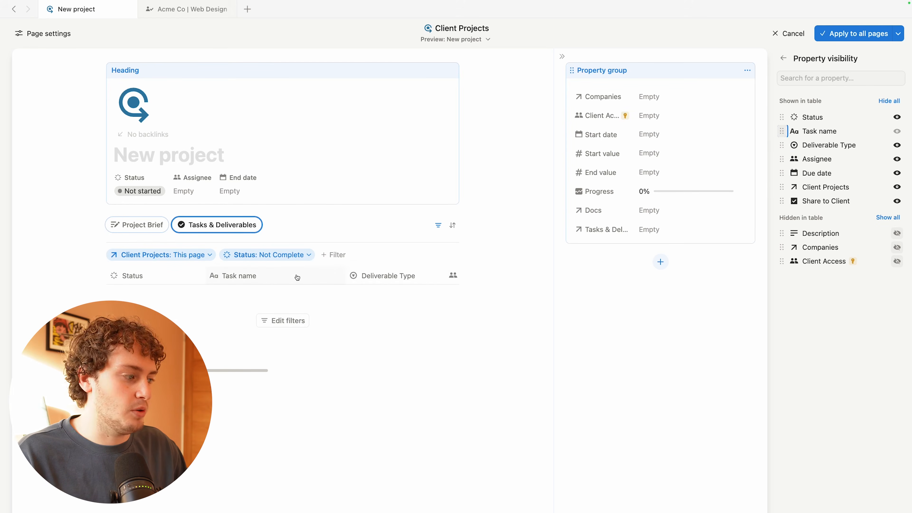
Step: Narrow the Share to Client column at the table's end to the width of its checkbox icon
{"action": "scroll", "coordinate": [299, 277], "scroll_direction": "right", "scroll_amount": 8}
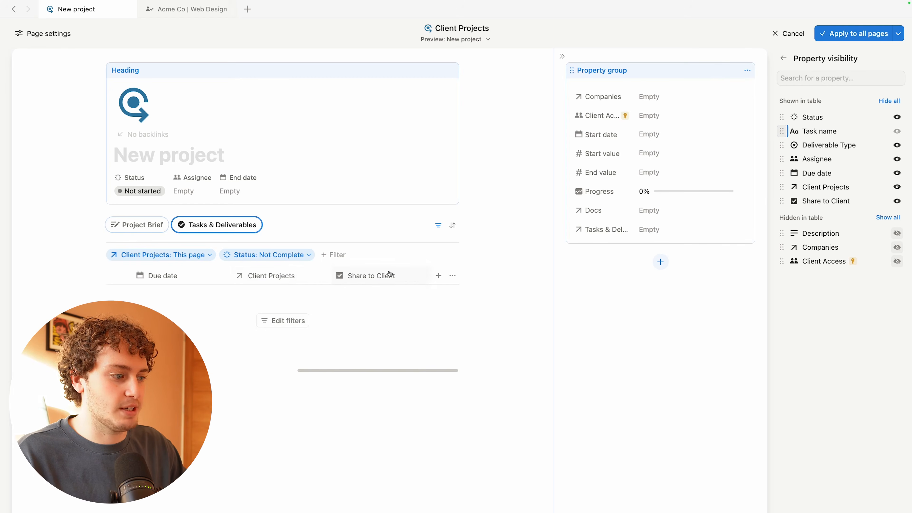
{"action": "left_click_drag", "start_coordinate": [431, 275], "coordinate": [336, 277]}
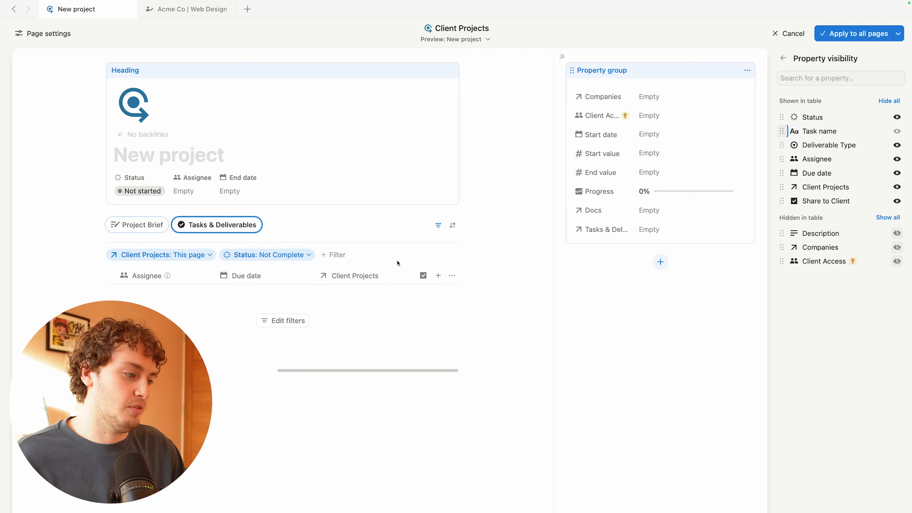
{"action": "scroll", "coordinate": [372, 284], "scroll_direction": "left", "scroll_amount": 8}
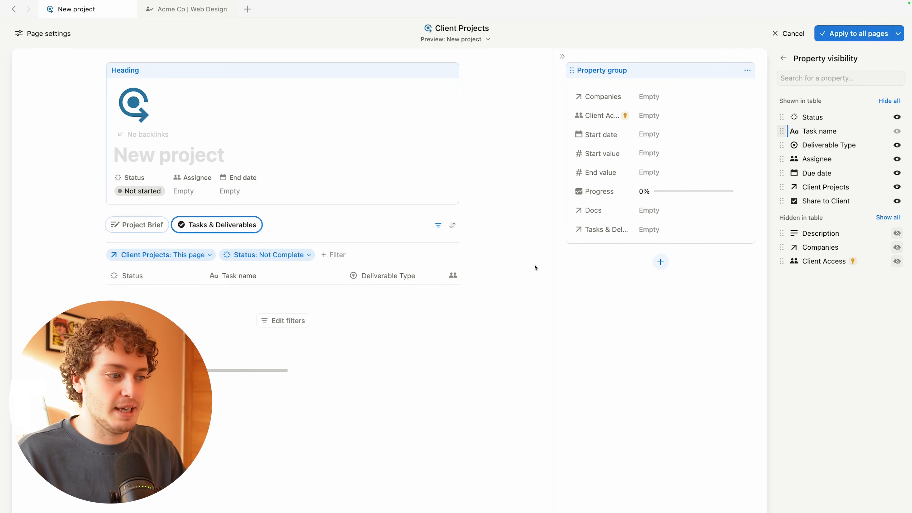
Step: Sort the Tasks & Deliverables table by Due date ascending and collapse the filter bar
{"action": "left_click", "coordinate": [453, 225]}
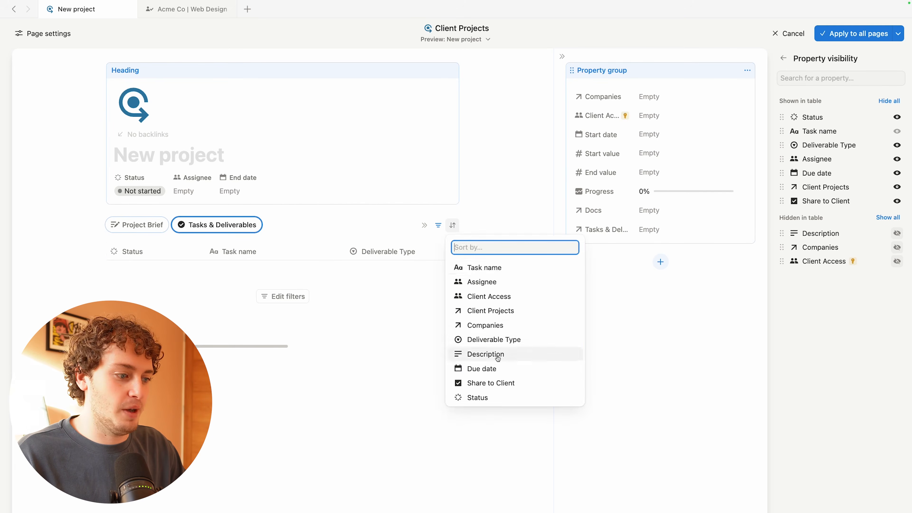
{"action": "left_click", "coordinate": [491, 371]}
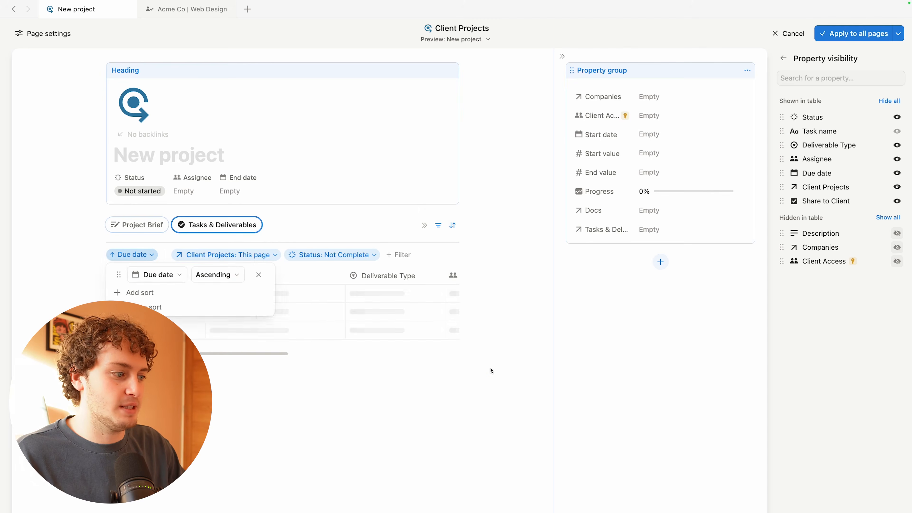
{"action": "left_click", "coordinate": [439, 228]}
Step: Duplicate the Tasks & Deliverables tab, name the copy "Deliverables {b}" and give it the open box icon
{"action": "mouse_move", "coordinate": [280, 226]}
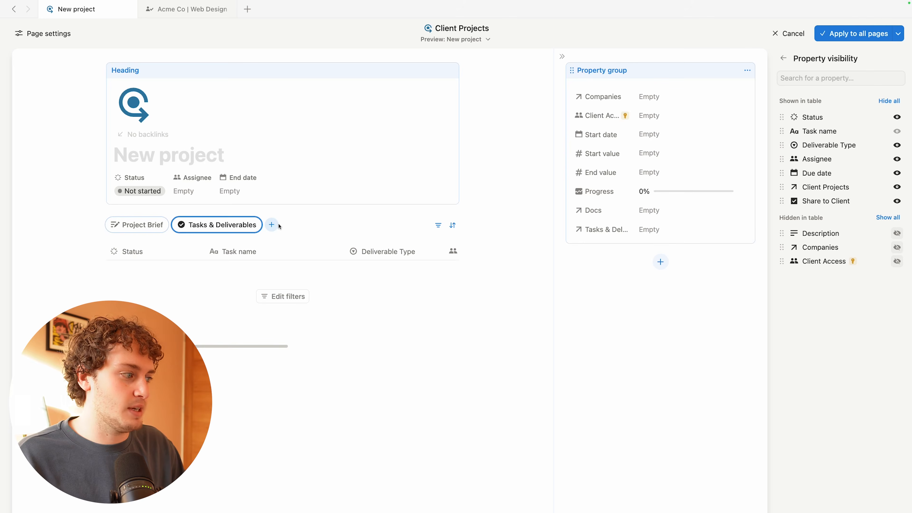
{"action": "left_click", "coordinate": [238, 227]}
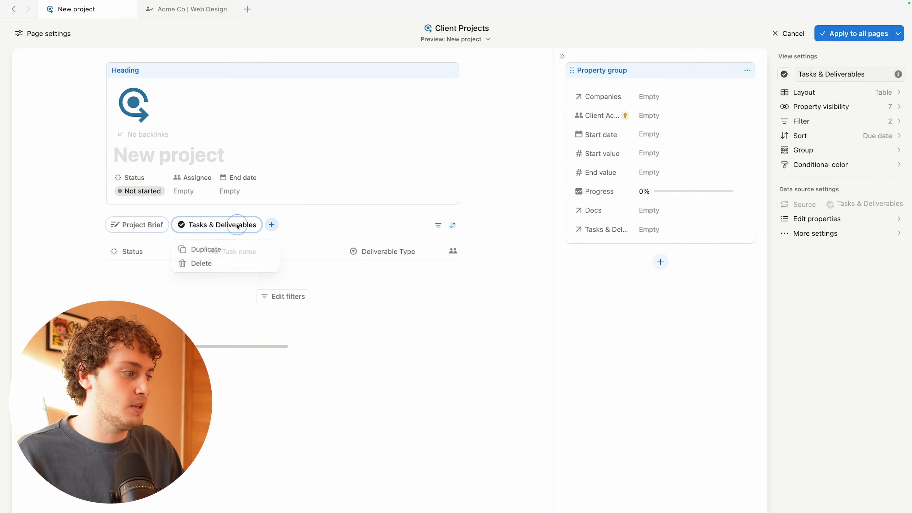
{"action": "left_click", "coordinate": [210, 250]}
{"action": "left_click", "coordinate": [837, 74]}
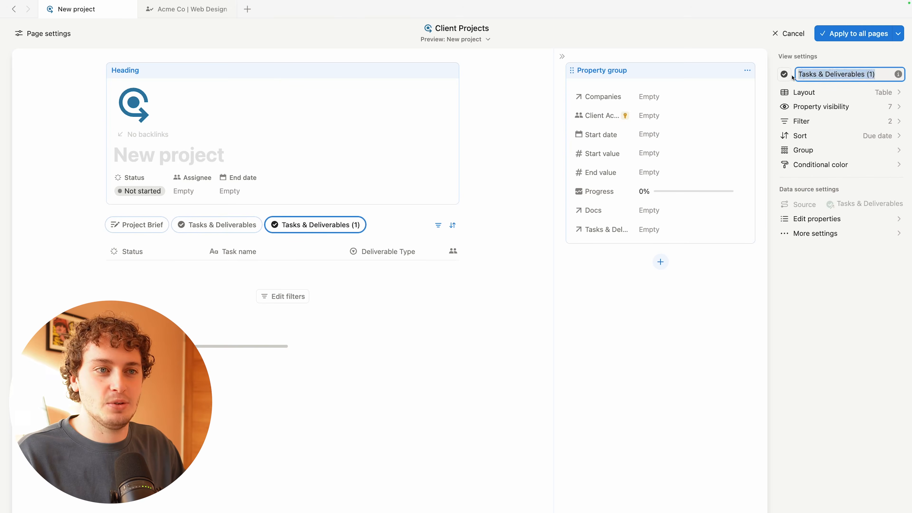
{"action": "type", "text": "Deliverables {b}"}
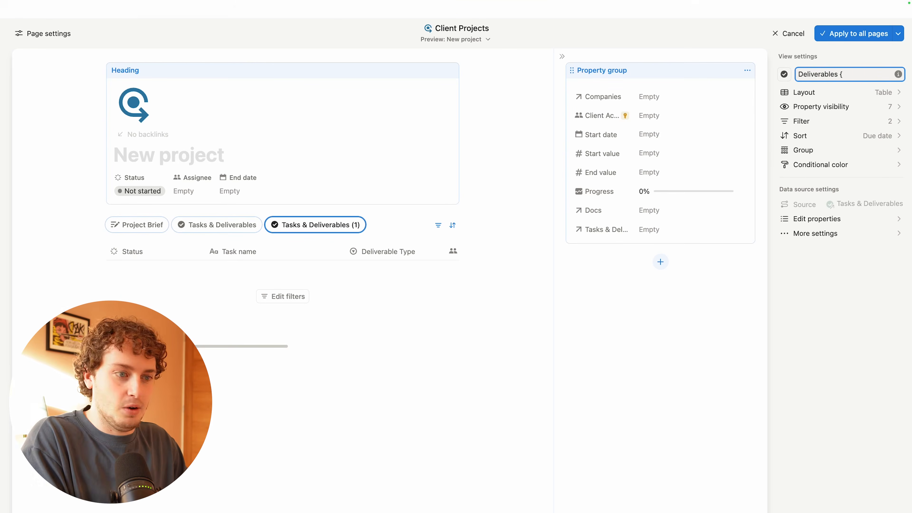
{"action": "left_click", "coordinate": [784, 74]}
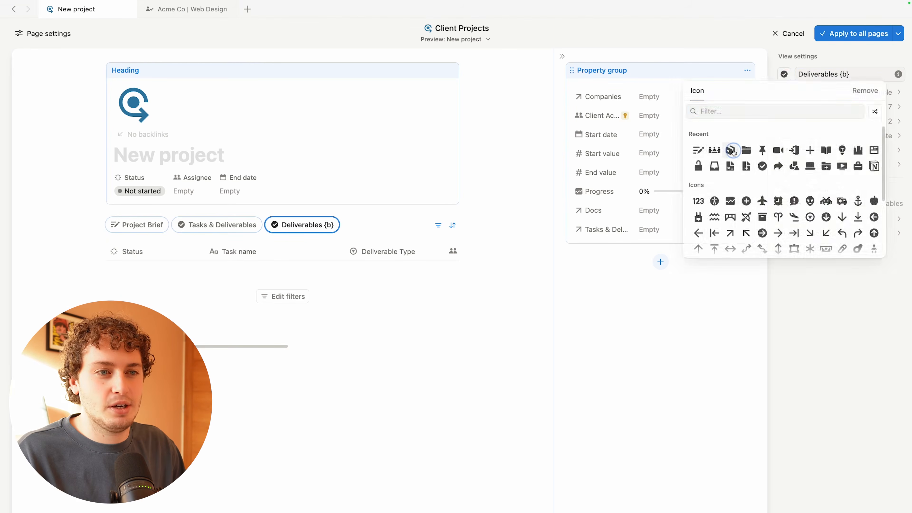
{"action": "left_click", "coordinate": [732, 151]}
Step: Change the layout of the Deliverables {b} tab to Board
{"action": "left_click", "coordinate": [832, 93]}
{"action": "left_click", "coordinate": [841, 89]}
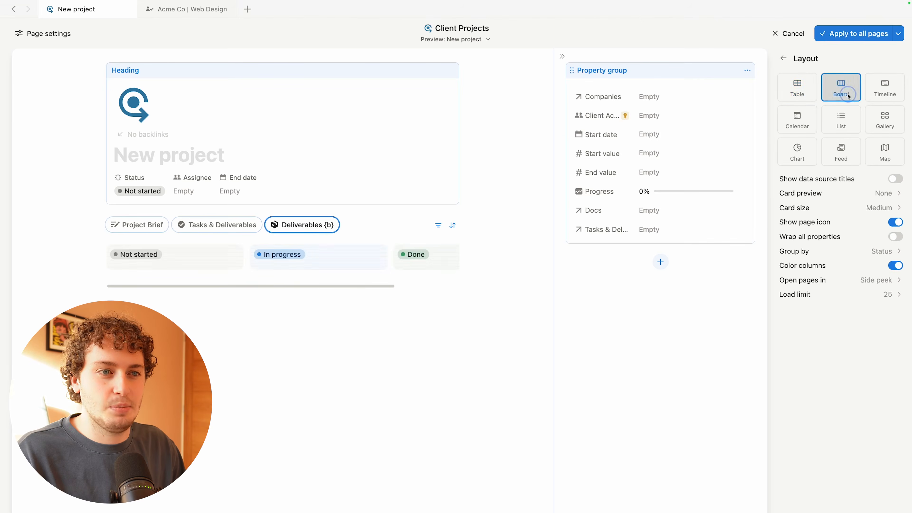
{"action": "left_click", "coordinate": [783, 58]}
Step: Remove the Status filter from the Deliverables {b} board
{"action": "left_click", "coordinate": [815, 120]}
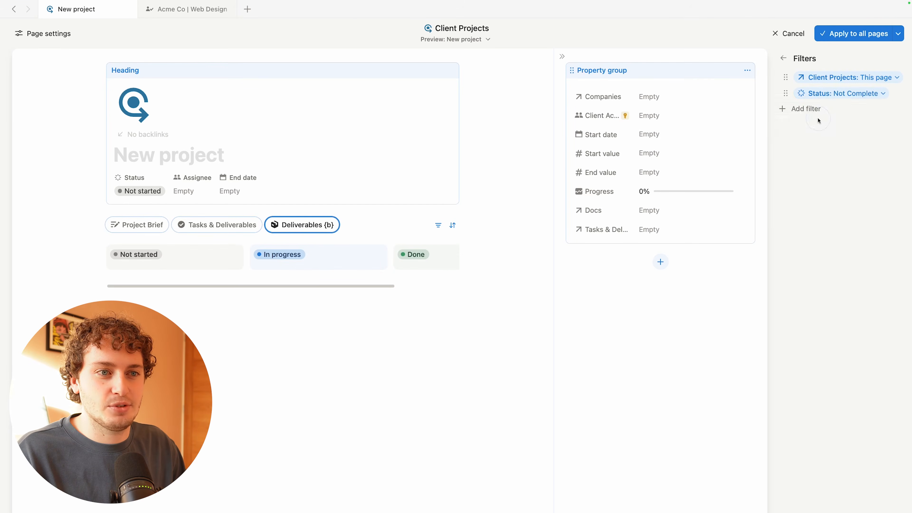
{"action": "left_click", "coordinate": [842, 94]}
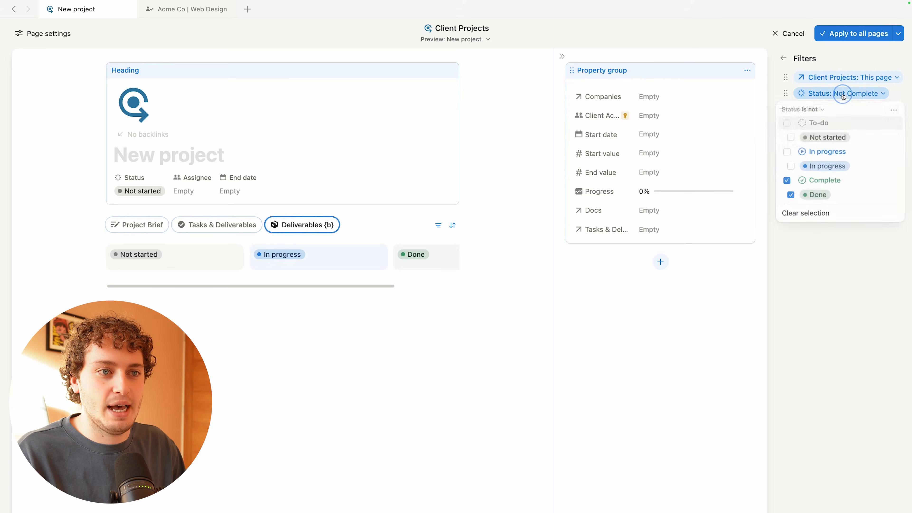
{"action": "left_click", "coordinate": [894, 110]}
{"action": "left_click", "coordinate": [809, 114]}
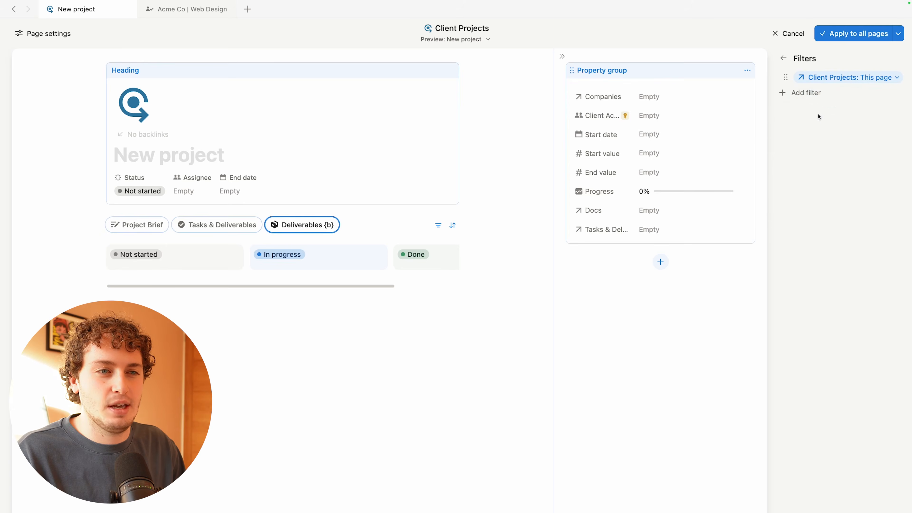
Step: Add a filter to the Deliverables {b} board so that Deliverable Type is not empty
{"action": "left_click", "coordinate": [796, 92]}
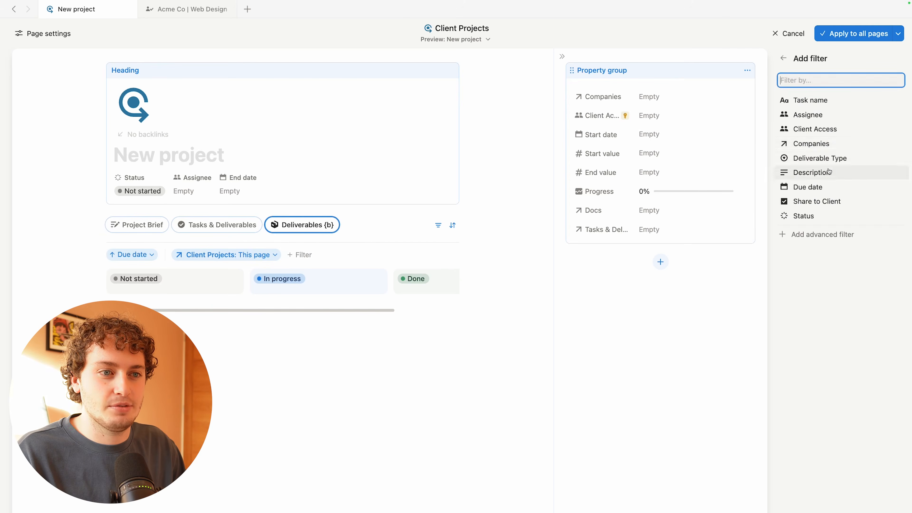
{"action": "left_click", "coordinate": [814, 155]}
{"action": "left_click", "coordinate": [837, 109]}
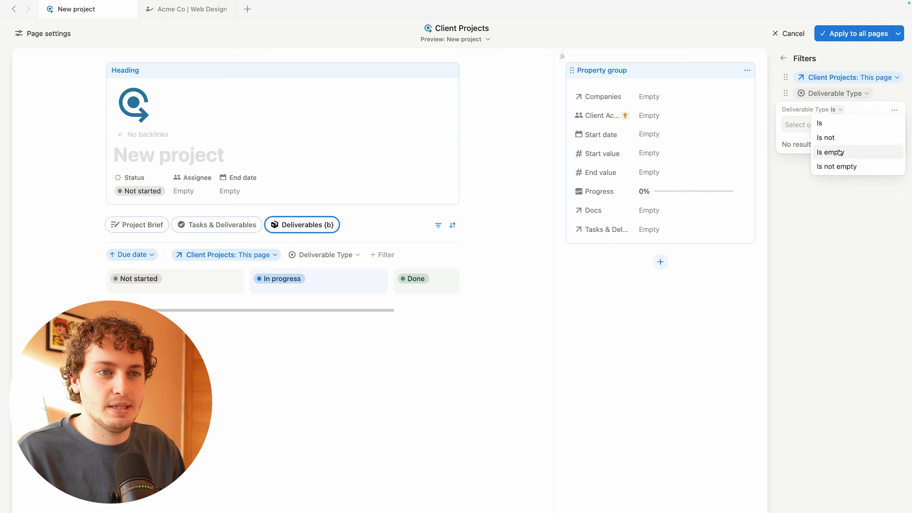
{"action": "left_click", "coordinate": [842, 166]}
{"action": "key", "text": "Escape"}
Step: Show the Assignee and Due date properties on the Deliverables {b} board
{"action": "left_click", "coordinate": [817, 107]}
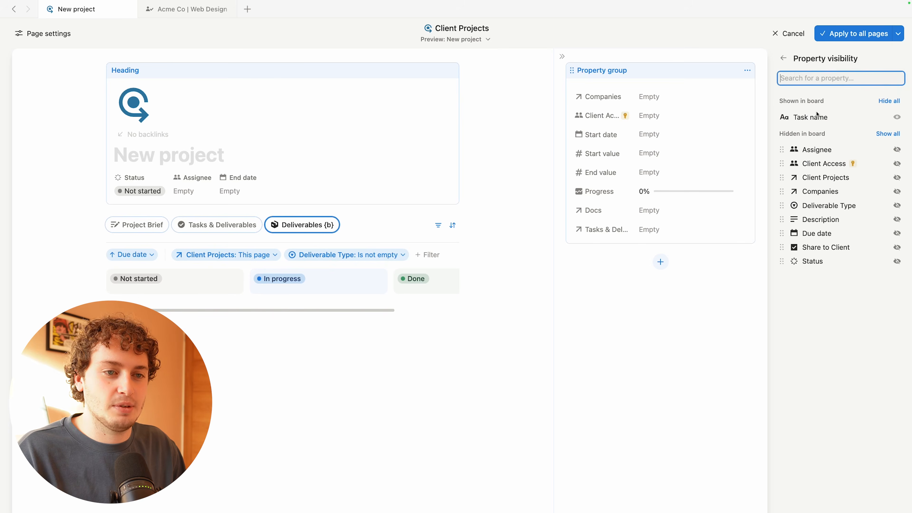
{"action": "left_click", "coordinate": [897, 150]}
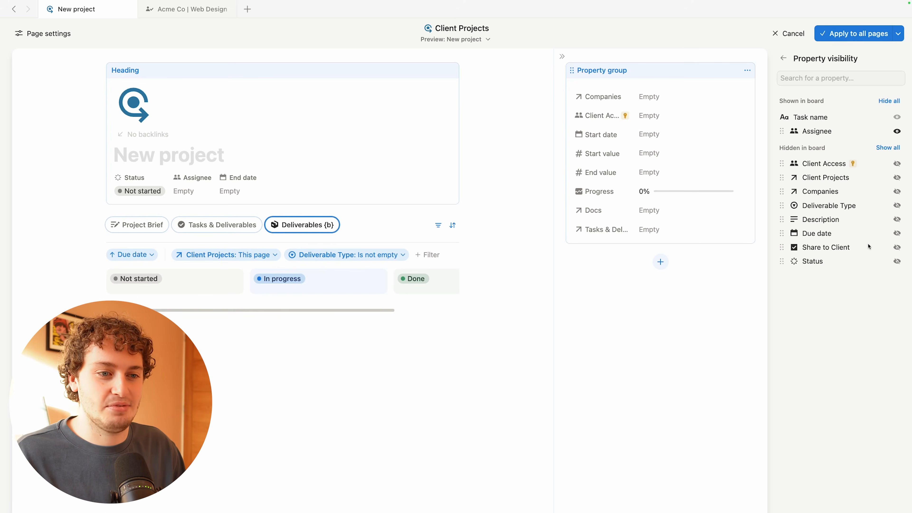
{"action": "left_click", "coordinate": [897, 233]}
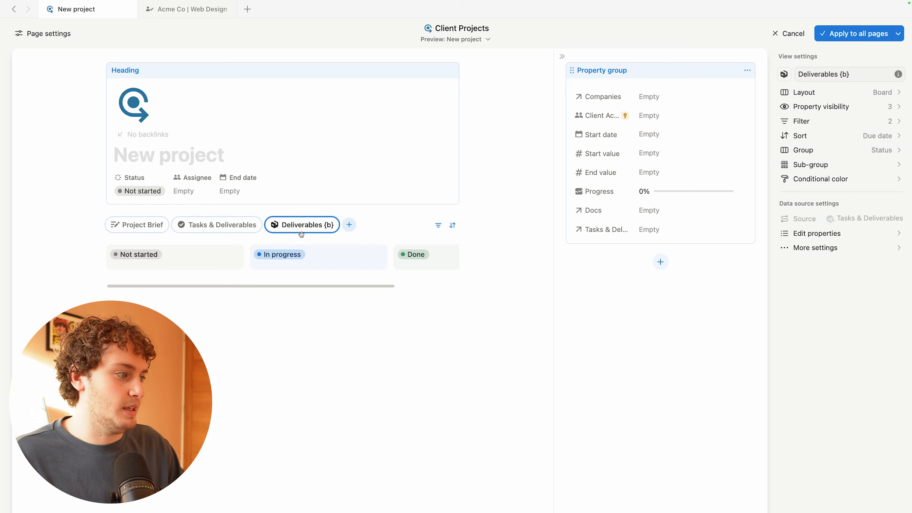
Step: Duplicate the Deliverables {b} tab and name the copy "Deliverables {c}"
{"action": "right_click", "coordinate": [301, 230]}
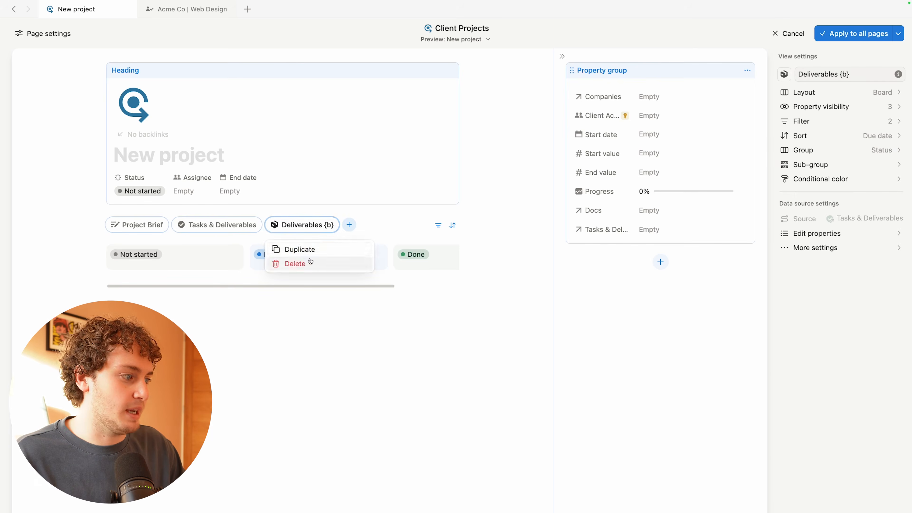
{"action": "left_click", "coordinate": [302, 252]}
{"action": "left_click_drag", "start_coordinate": [860, 75], "coordinate": [843, 74]}
{"action": "type", "text": "c}"}
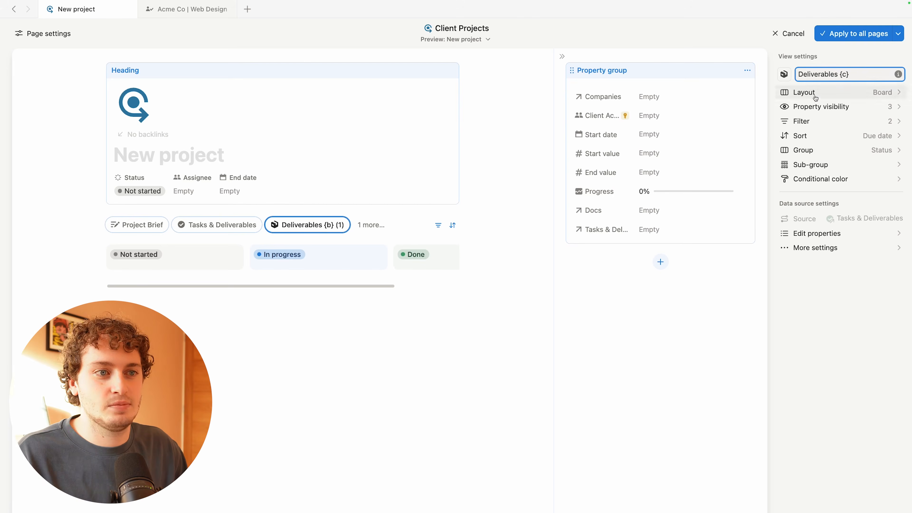
Step: Change the layout of the Deliverables {c} tab to Calendar and hide the weekends
{"action": "left_click", "coordinate": [790, 93]}
{"action": "left_click", "coordinate": [798, 123]}
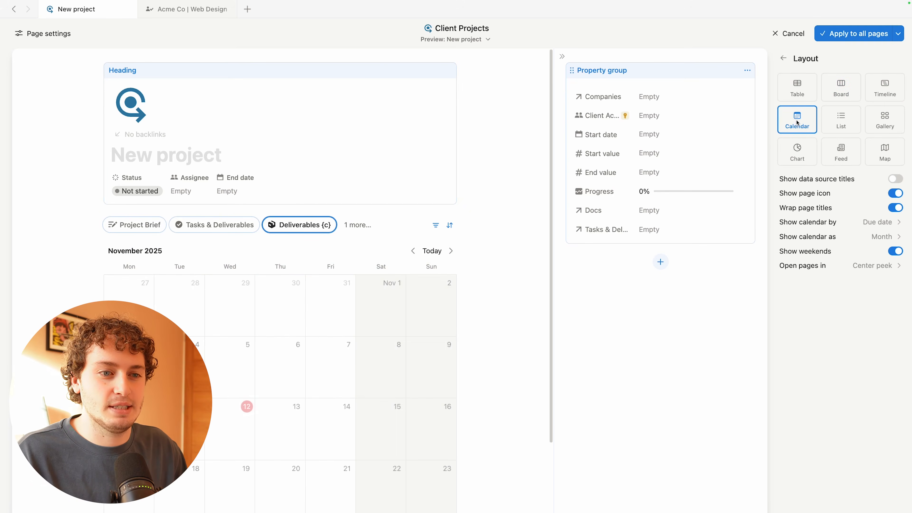
{"action": "left_click", "coordinate": [895, 251]}
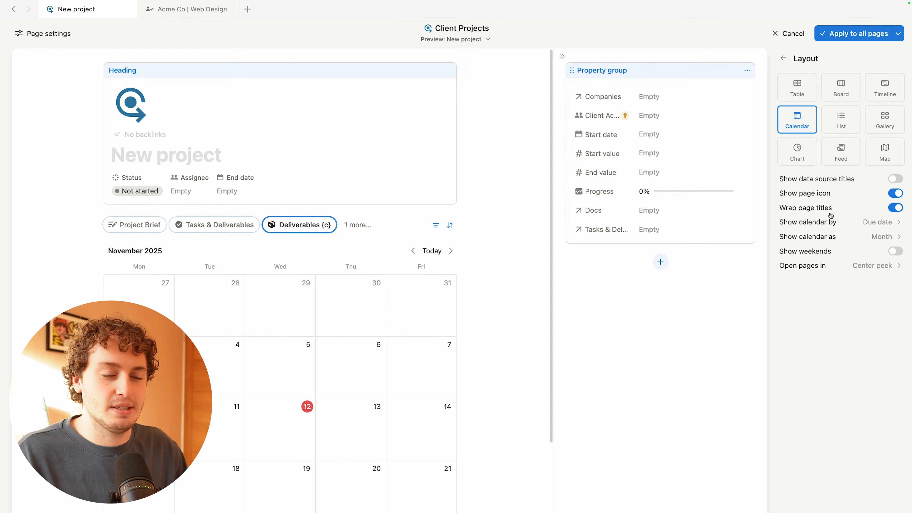
Step: Show the Assignee, Deliverable Type and Status properties in the Deliverables {c} calendar
{"action": "left_click", "coordinate": [785, 59]}
{"action": "left_click", "coordinate": [826, 106]}
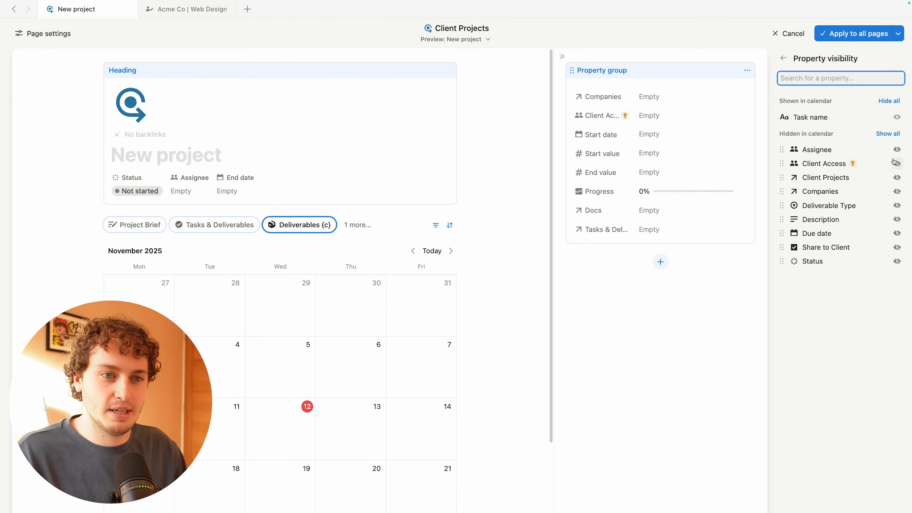
{"action": "left_click", "coordinate": [897, 149]}
{"action": "left_click", "coordinate": [897, 206]}
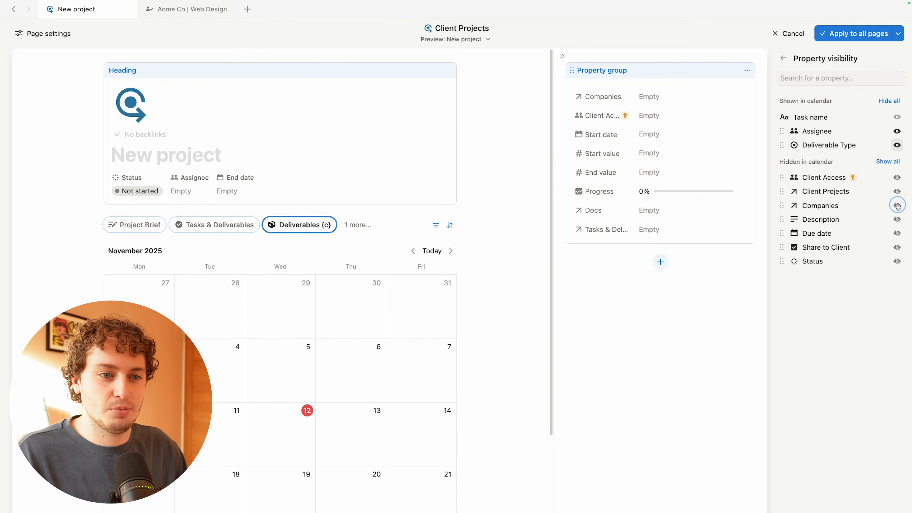
{"action": "left_click", "coordinate": [897, 261]}
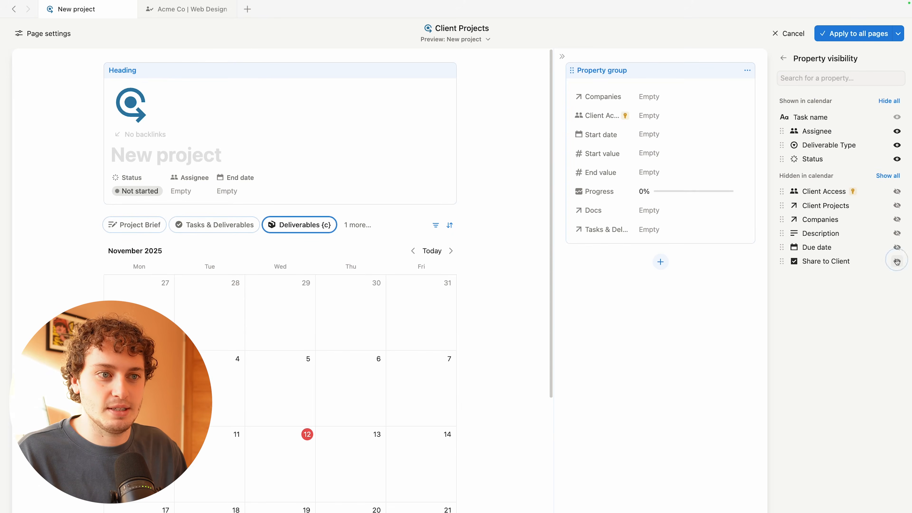
Step: Switch to the Docs tab and review which filter is applied to it
{"action": "left_click", "coordinate": [358, 225]}
{"action": "left_click", "coordinate": [363, 232]}
{"action": "left_click", "coordinate": [395, 292]}
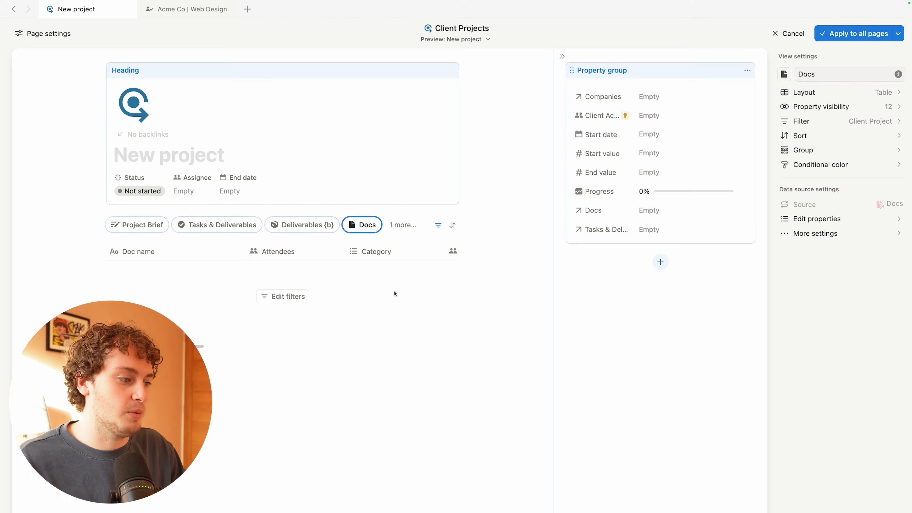
{"action": "left_click", "coordinate": [848, 122]}
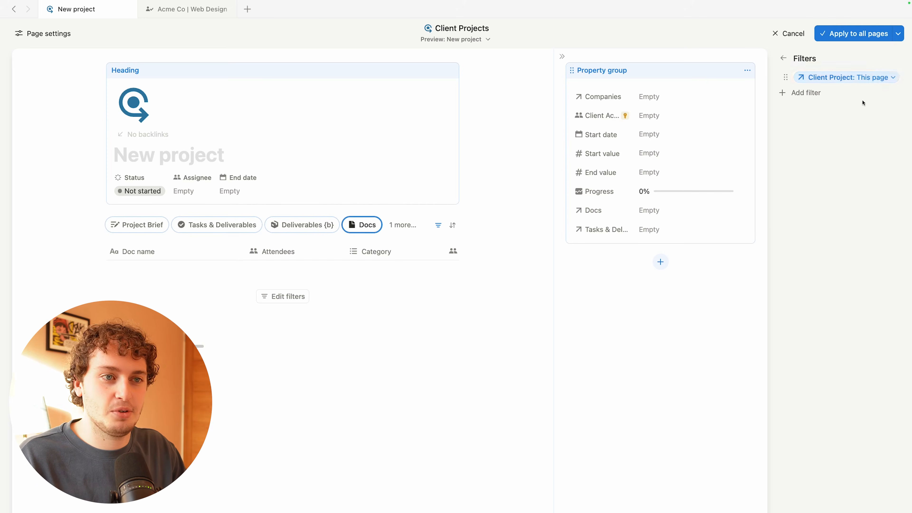
{"action": "left_click", "coordinate": [786, 59]}
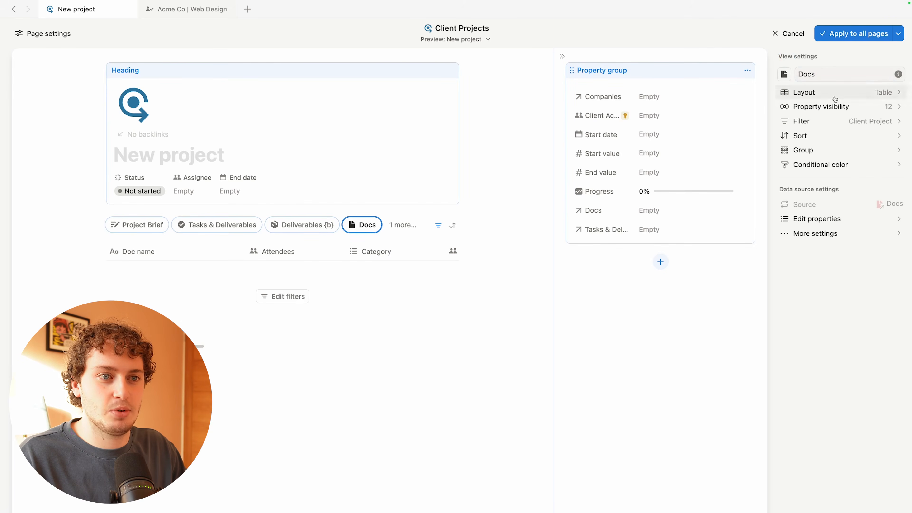
Step: Hide Meeting Date, Created time, Created by, Companies, Client Access and Attendees in the Docs table
{"action": "left_click", "coordinate": [834, 104]}
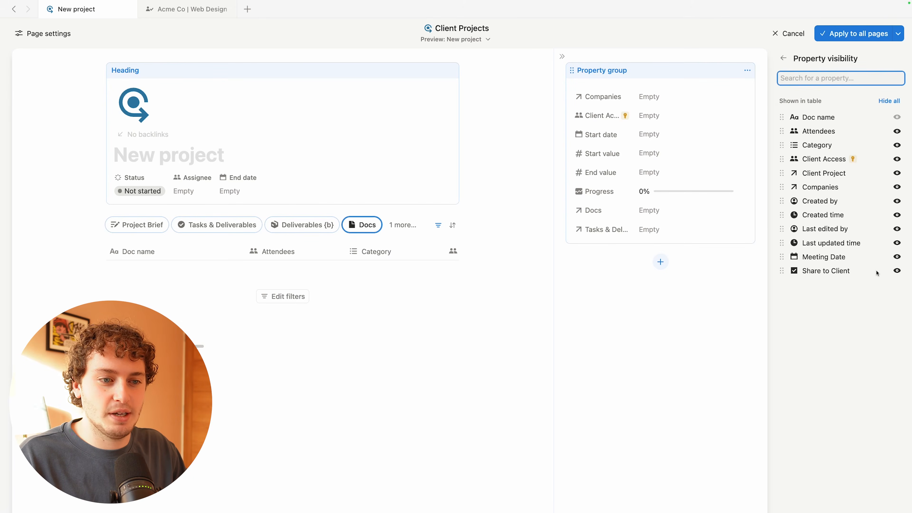
{"action": "left_click", "coordinate": [898, 257]}
{"action": "left_click", "coordinate": [897, 215]}
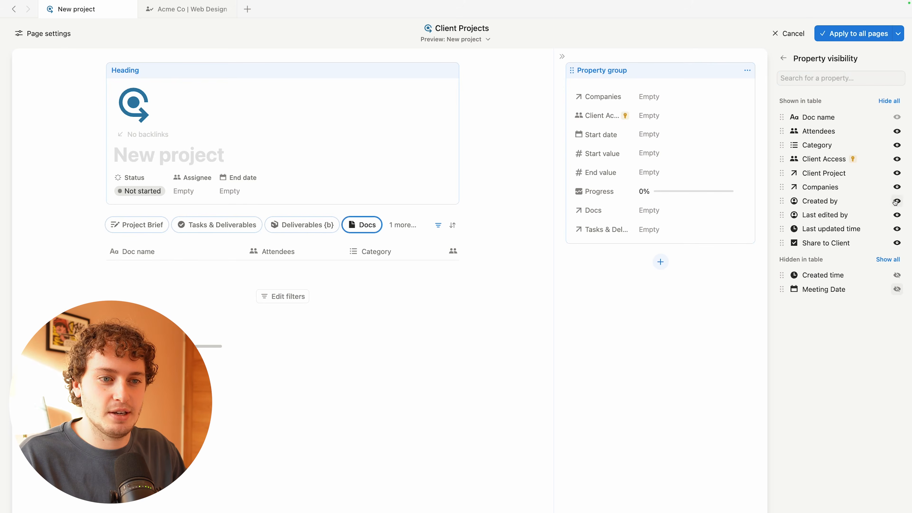
{"action": "left_click", "coordinate": [896, 201]}
{"action": "left_click", "coordinate": [897, 188]}
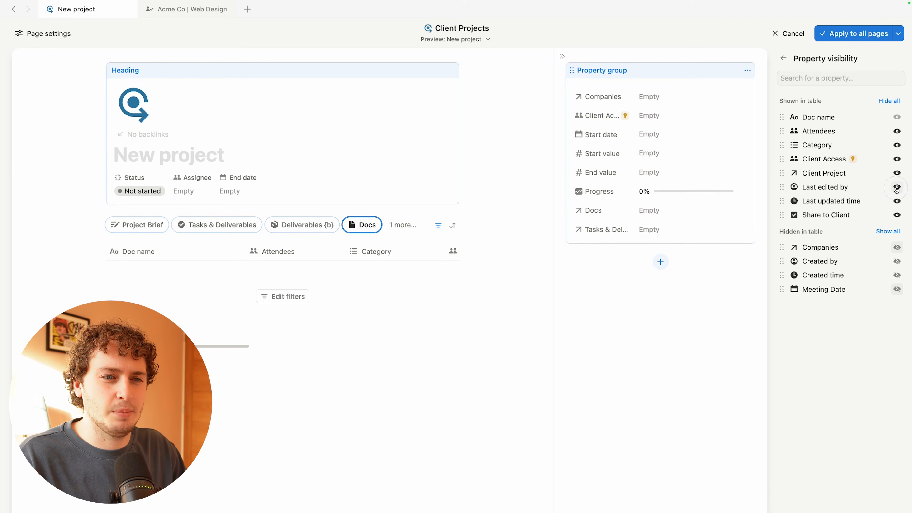
{"action": "left_click", "coordinate": [896, 160]}
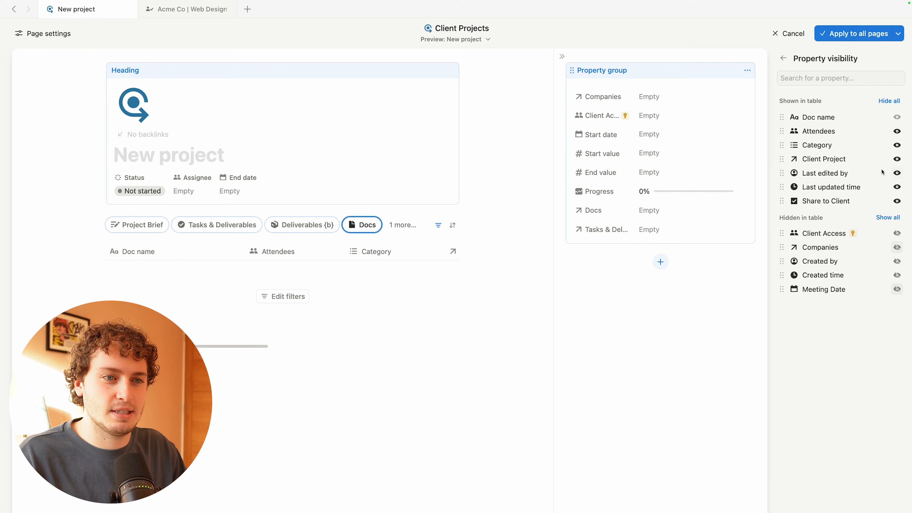
{"action": "left_click", "coordinate": [897, 132]}
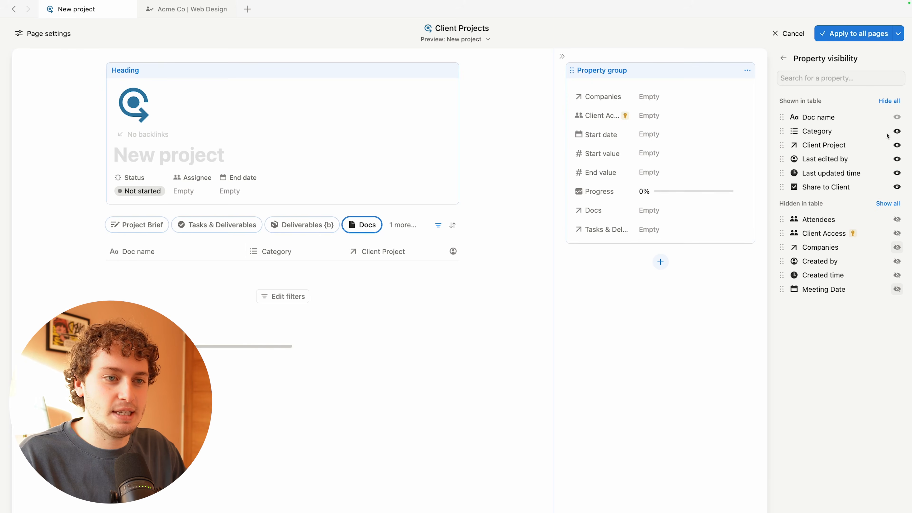
Step: Narrow the Share to Client column of the Docs table and sort the table by Last updated time, ascending
{"action": "scroll", "coordinate": [376, 267], "scroll_direction": "right", "scroll_amount": 5}
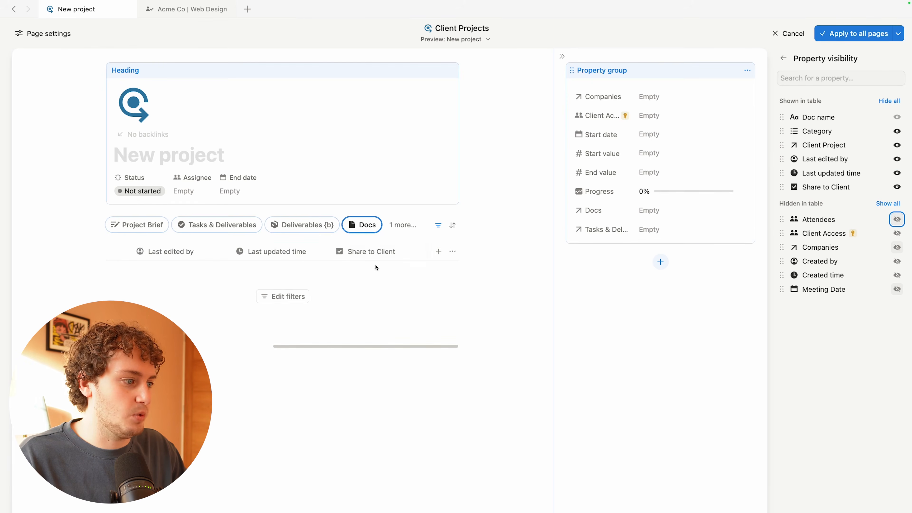
{"action": "left_click_drag", "start_coordinate": [432, 253], "coordinate": [286, 263]}
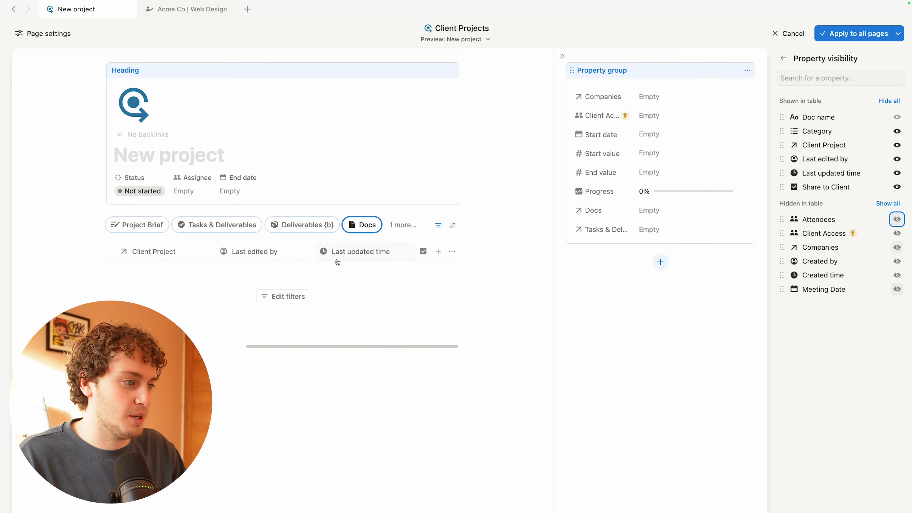
{"action": "left_click", "coordinate": [452, 225]}
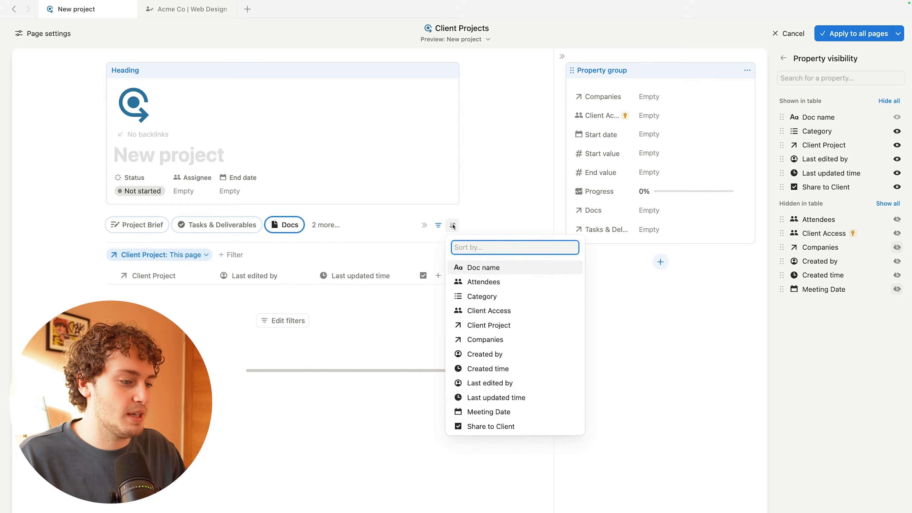
{"action": "left_click", "coordinate": [515, 398]}
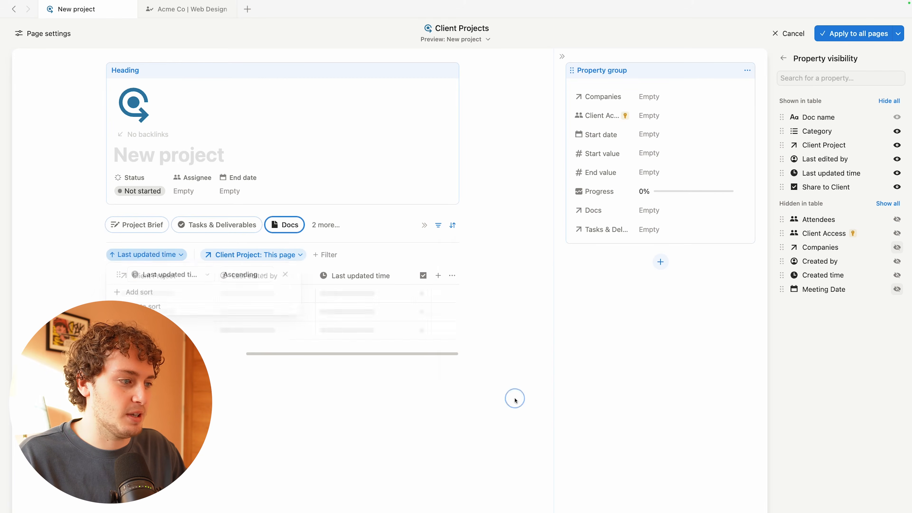
{"action": "left_click", "coordinate": [438, 225]}
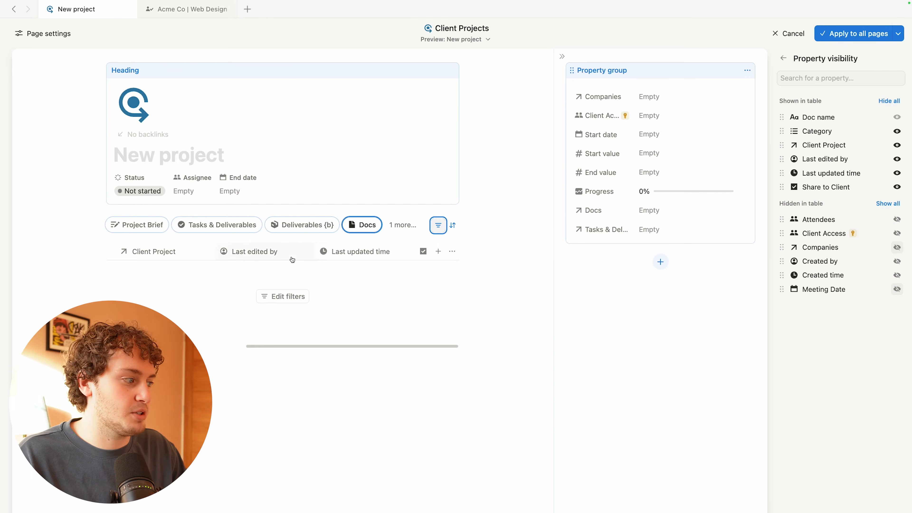
{"action": "scroll", "coordinate": [293, 259], "scroll_direction": "left", "scroll_amount": 5}
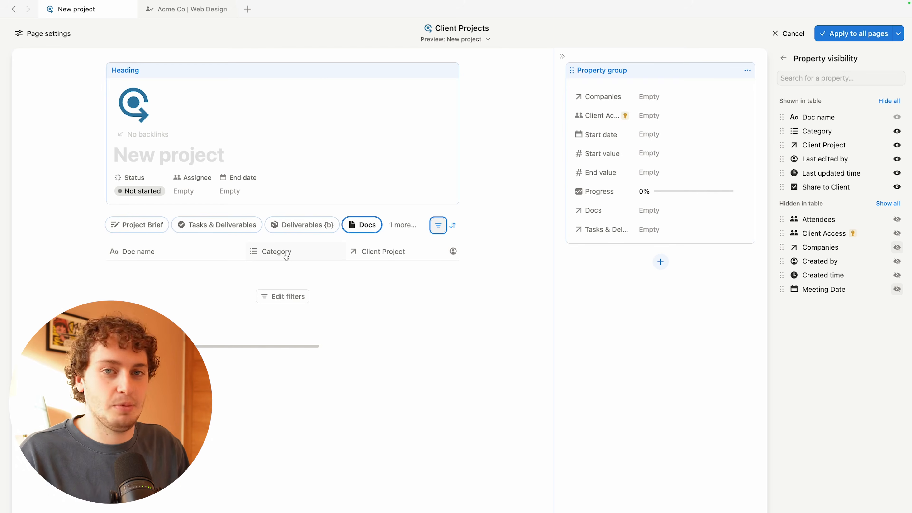
Step: Apply the customised layout to all Client Projects pages and display the template's Project Brief tab
{"action": "left_click", "coordinate": [858, 37]}
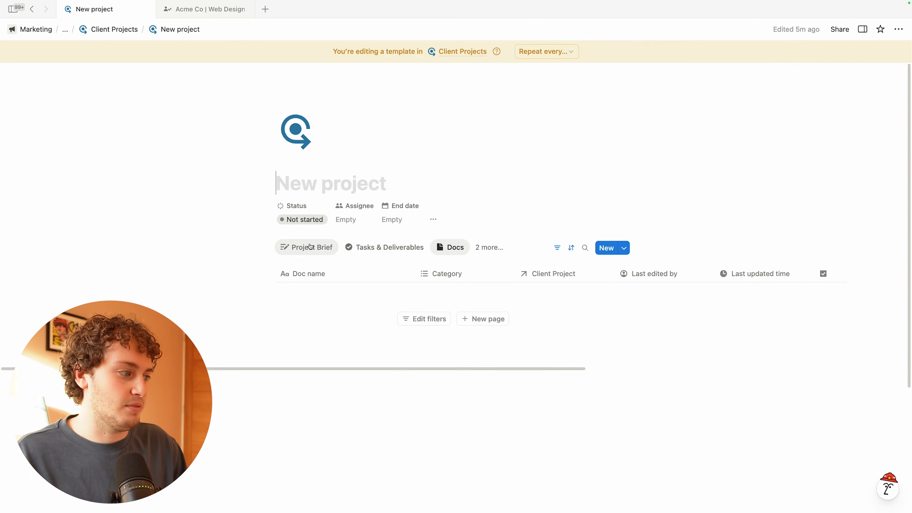
{"action": "left_click", "coordinate": [324, 248]}
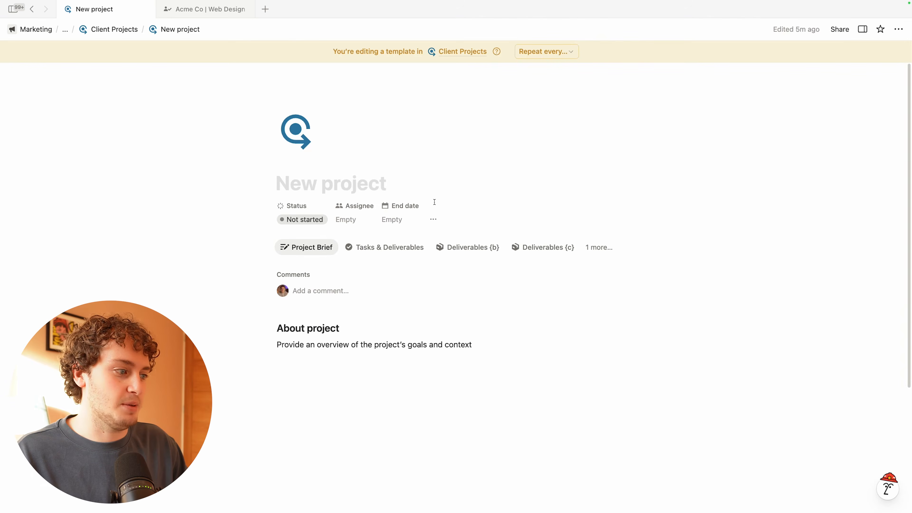
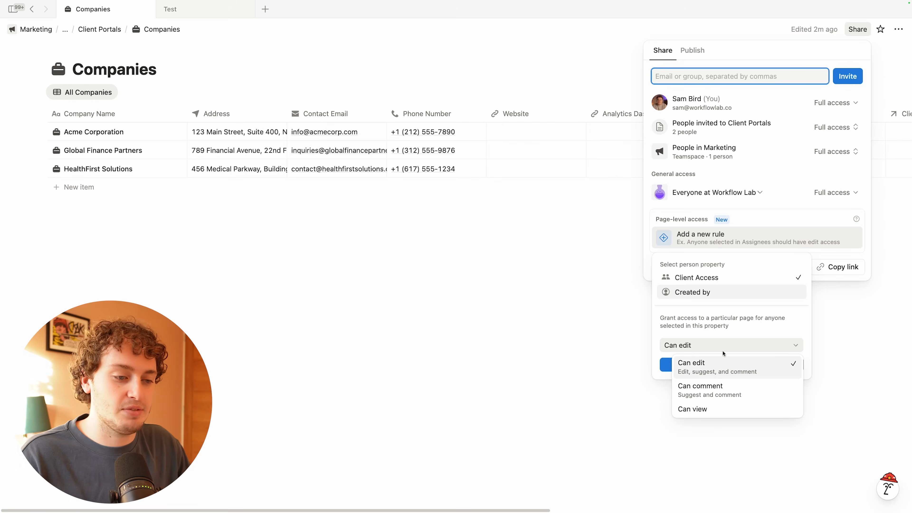
Step: Create a page-level access rule on the Companies database giving anyone in Client Access edit rights, and check it on the Client Access property
{"action": "left_click", "coordinate": [729, 364]}
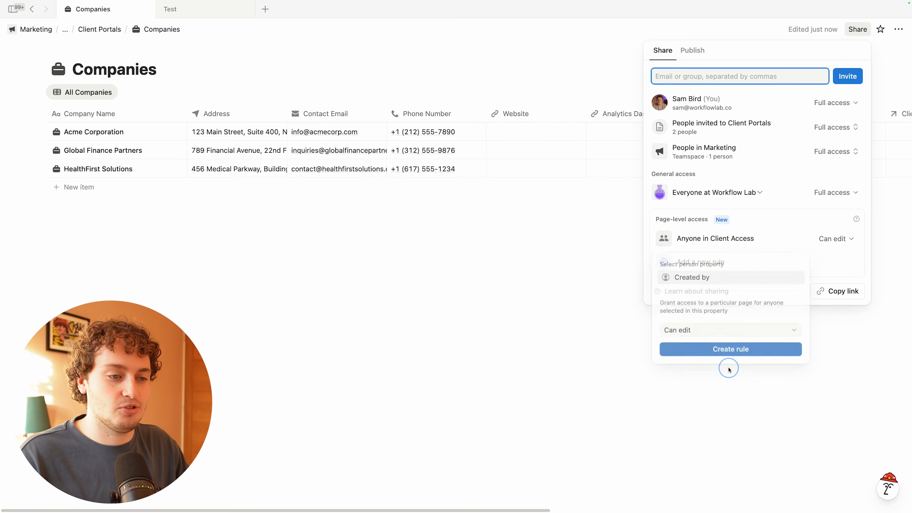
{"action": "left_click", "coordinate": [652, 361]}
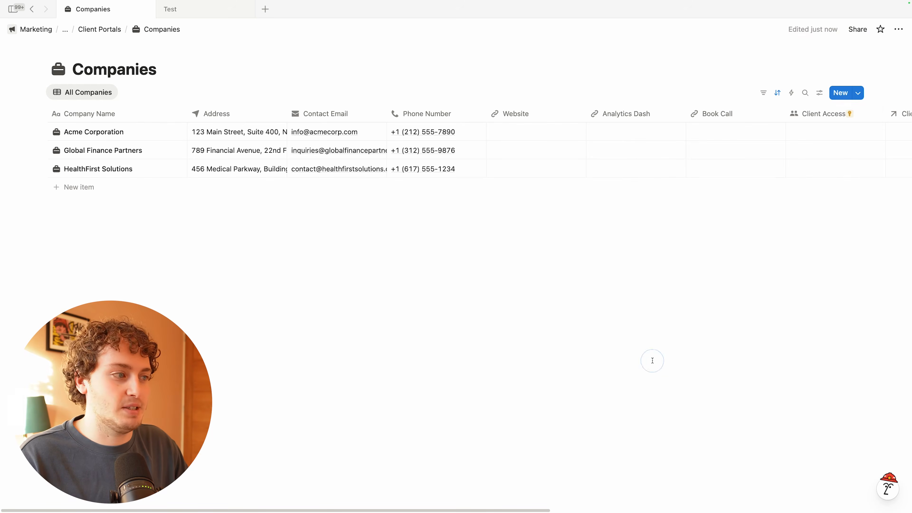
{"action": "scroll", "coordinate": [666, 150], "scroll_direction": "right", "scroll_amount": 5}
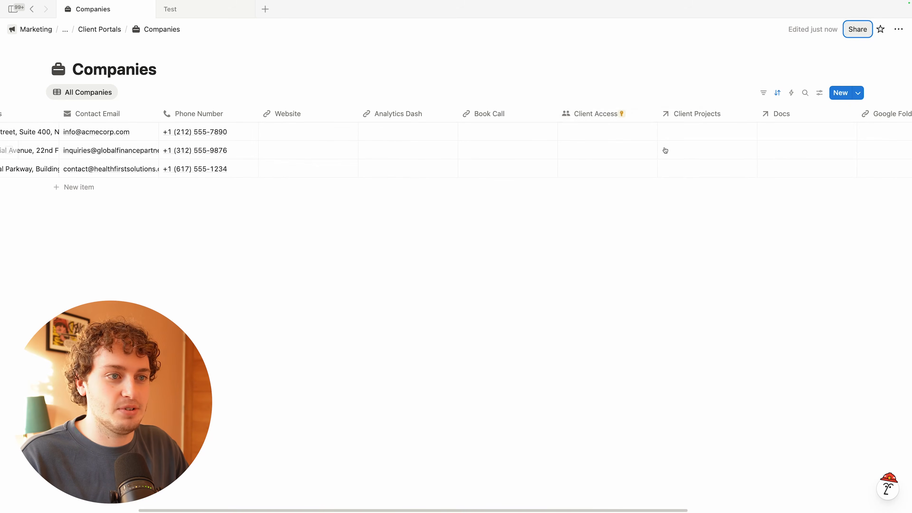
{"action": "mouse_move", "coordinate": [618, 118]}
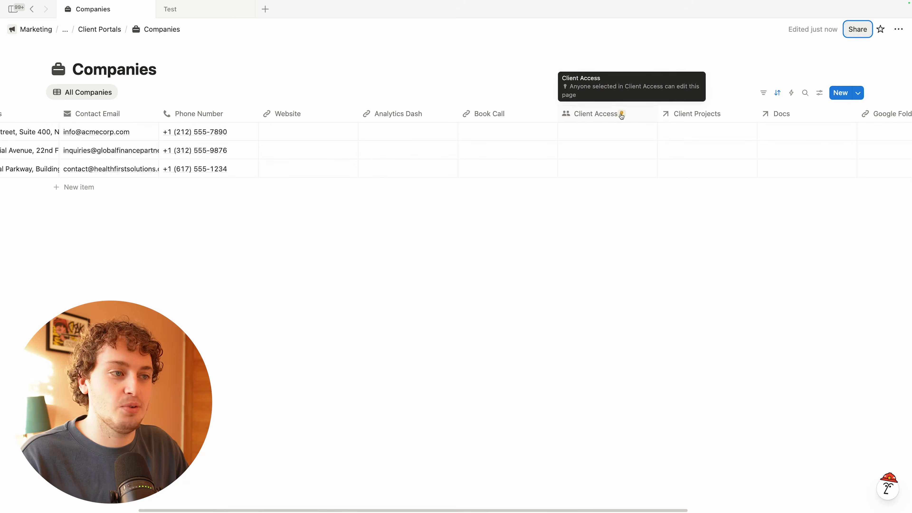
{"action": "scroll", "coordinate": [542, 171], "scroll_direction": "left", "scroll_amount": 5}
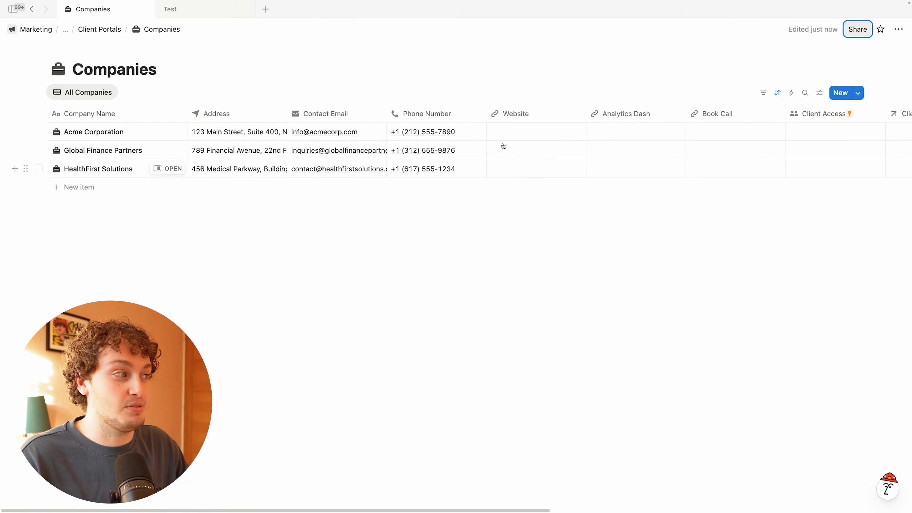
Step: Create a page-level access rule on the Client Projects database giving anyone in Client Access edit rights
{"action": "left_click", "coordinate": [116, 30]}
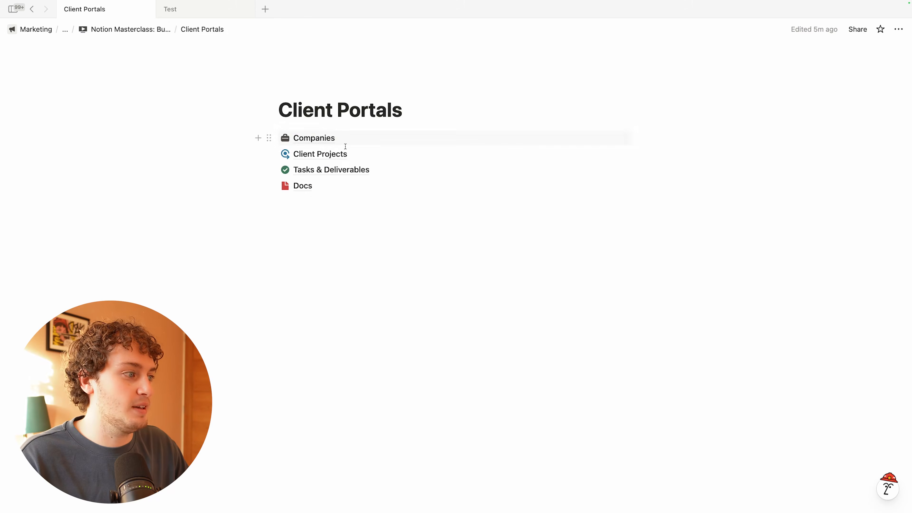
{"action": "left_click", "coordinate": [347, 153]}
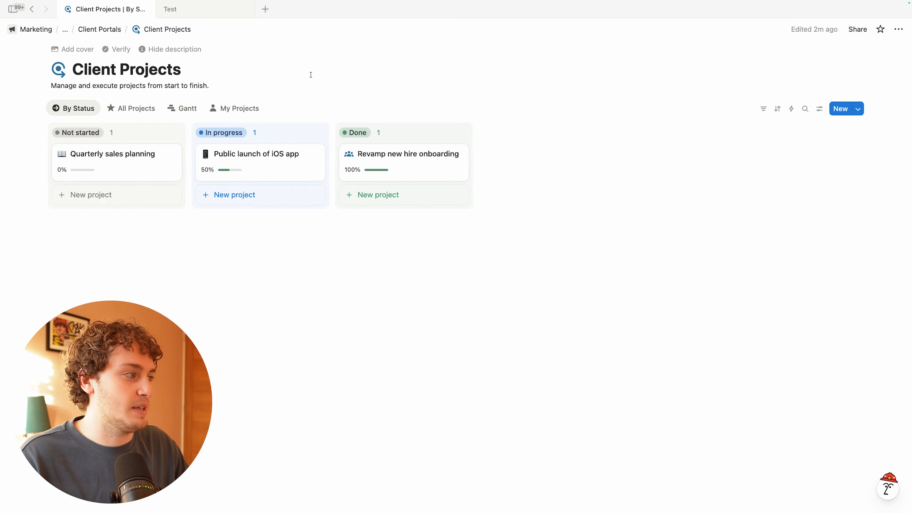
{"action": "left_click", "coordinate": [862, 31]}
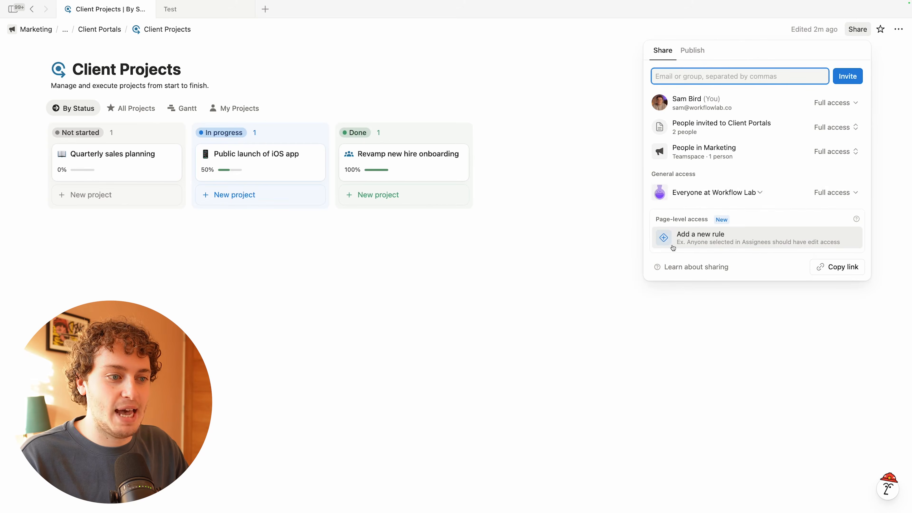
{"action": "left_click", "coordinate": [715, 293]}
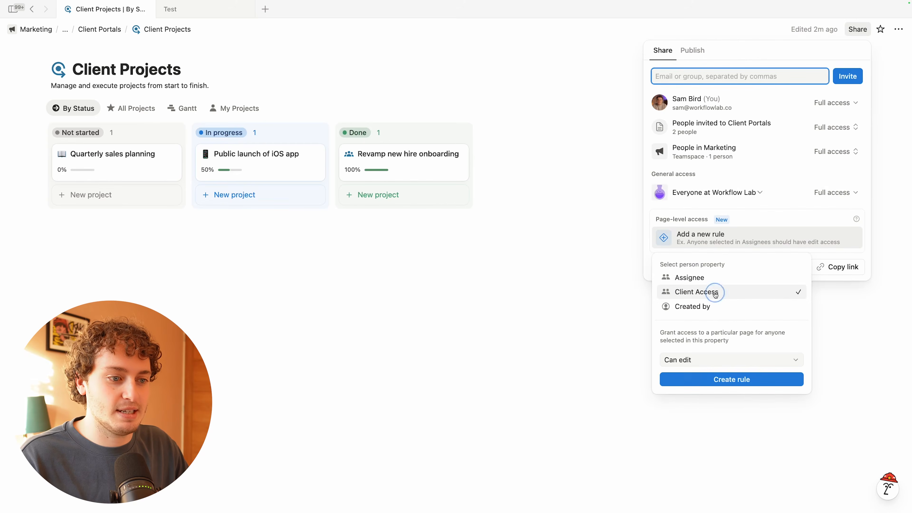
{"action": "left_click", "coordinate": [736, 380]}
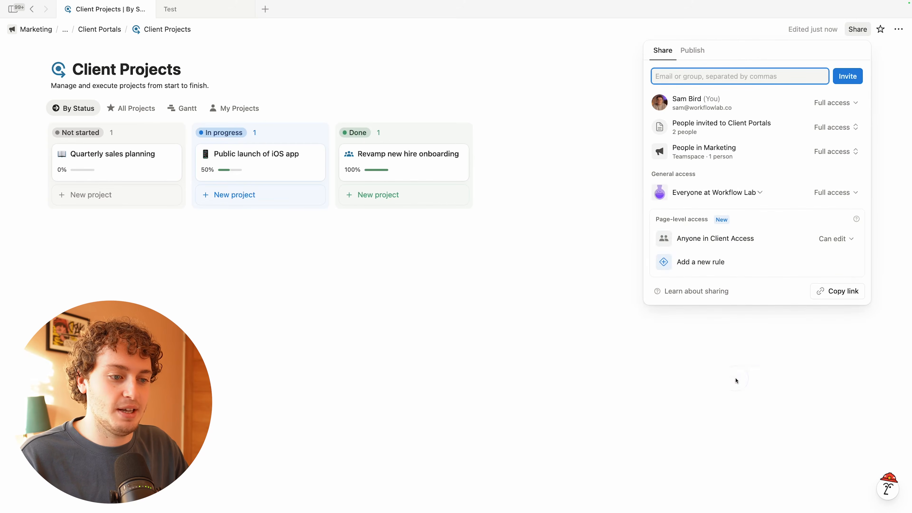
{"action": "left_click", "coordinate": [521, 304]}
Step: Create a page-level access rule on the Tasks & Deliverables database giving anyone in Client Access edit rights
{"action": "left_click", "coordinate": [90, 29]}
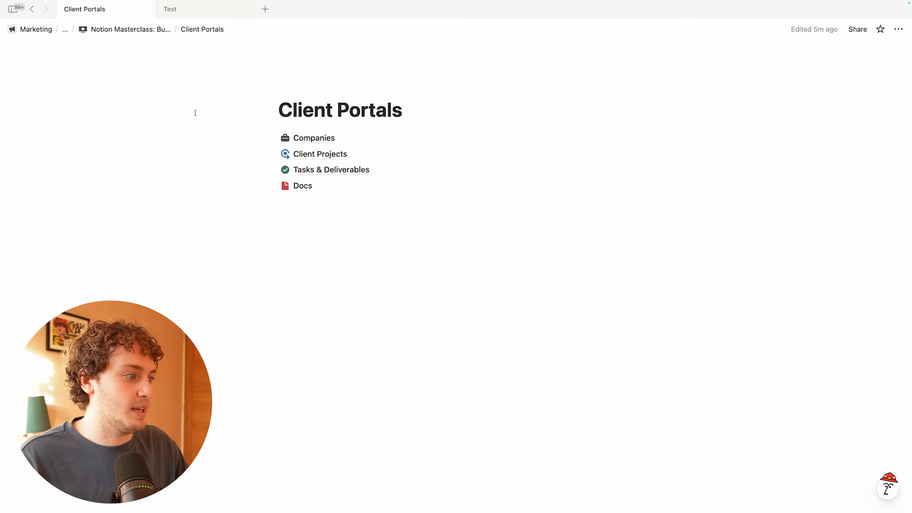
{"action": "left_click", "coordinate": [334, 170]}
{"action": "left_click", "coordinate": [855, 30]}
{"action": "left_click", "coordinate": [700, 237]}
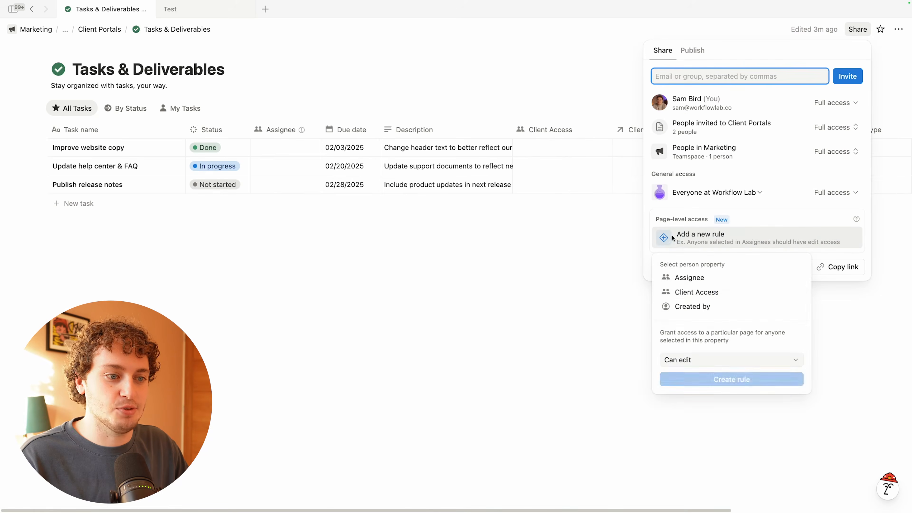
{"action": "left_click", "coordinate": [706, 294]}
{"action": "left_click", "coordinate": [727, 382]}
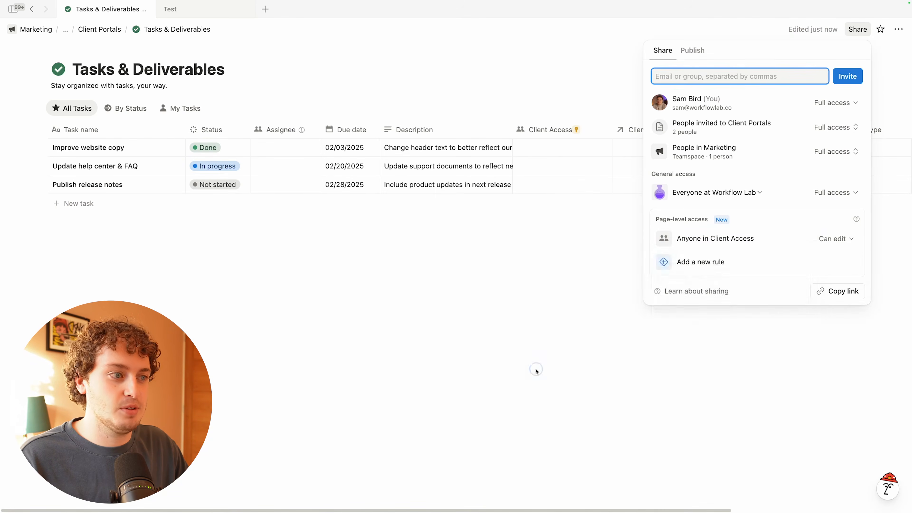
{"action": "left_click", "coordinate": [536, 371]}
Step: Create a page-level access rule on the Docs database giving anyone in Client Access edit rights
{"action": "left_click", "coordinate": [94, 29]}
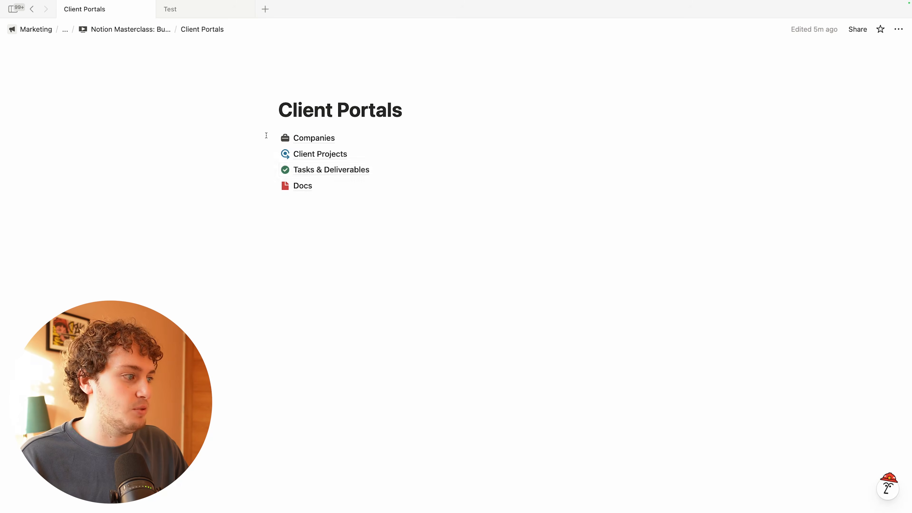
{"action": "left_click", "coordinate": [318, 185]}
{"action": "left_click", "coordinate": [858, 29]}
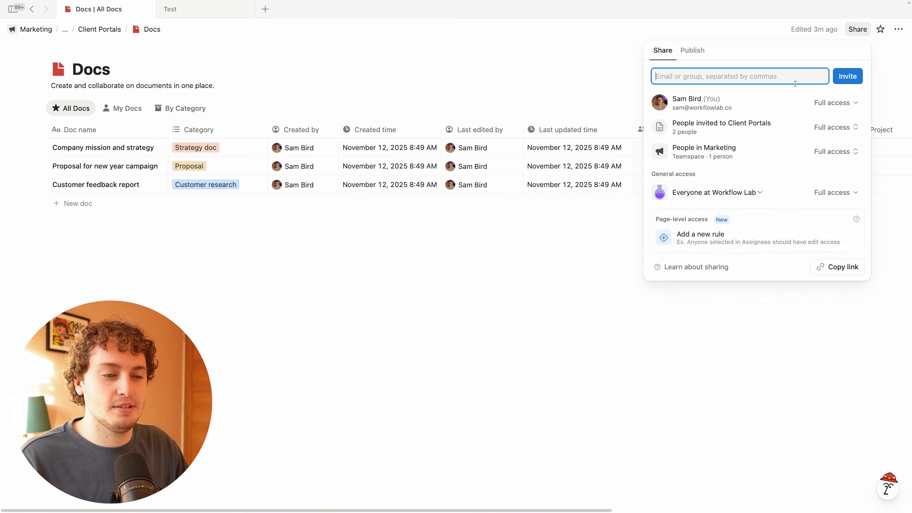
{"action": "left_click", "coordinate": [665, 238]}
{"action": "left_click", "coordinate": [728, 282]}
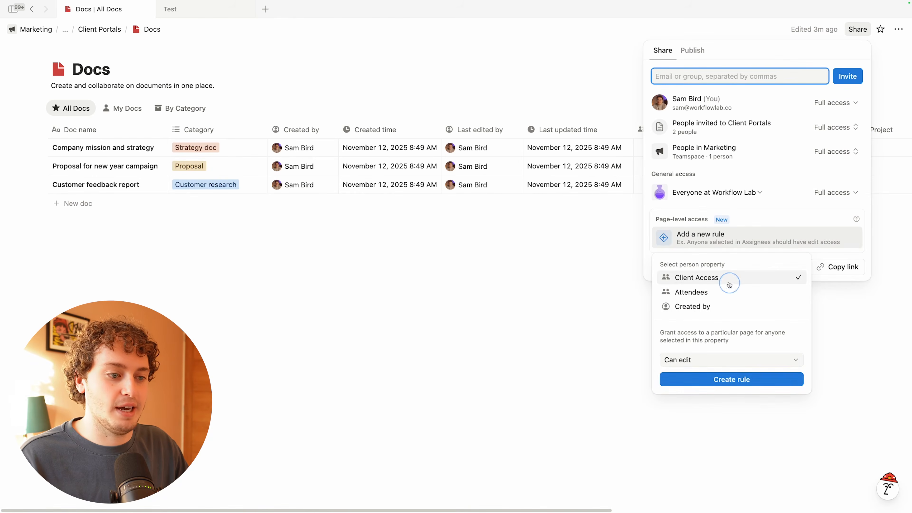
{"action": "left_click", "coordinate": [732, 380]}
{"action": "left_click", "coordinate": [613, 355]}
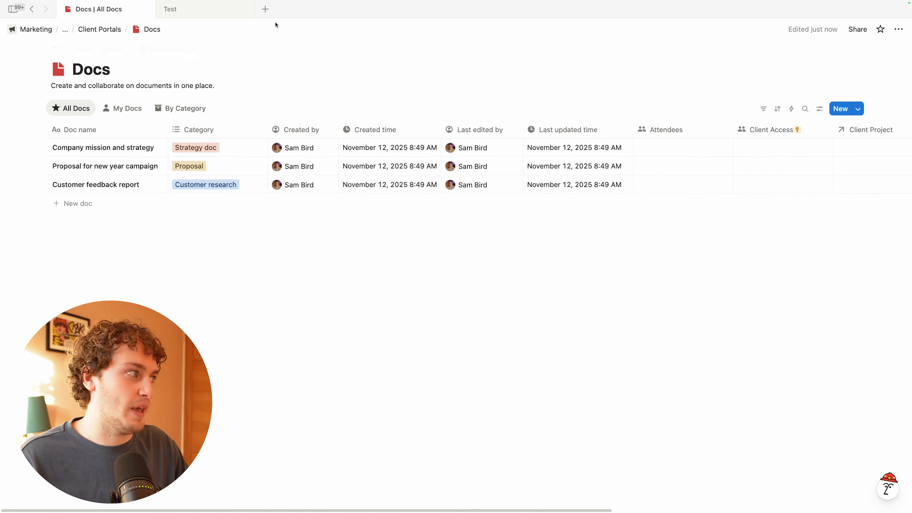
Step: Open the HealthFirst Solutions record from the Companies database as a full page and display its Start Here tab
{"action": "left_click", "coordinate": [95, 35]}
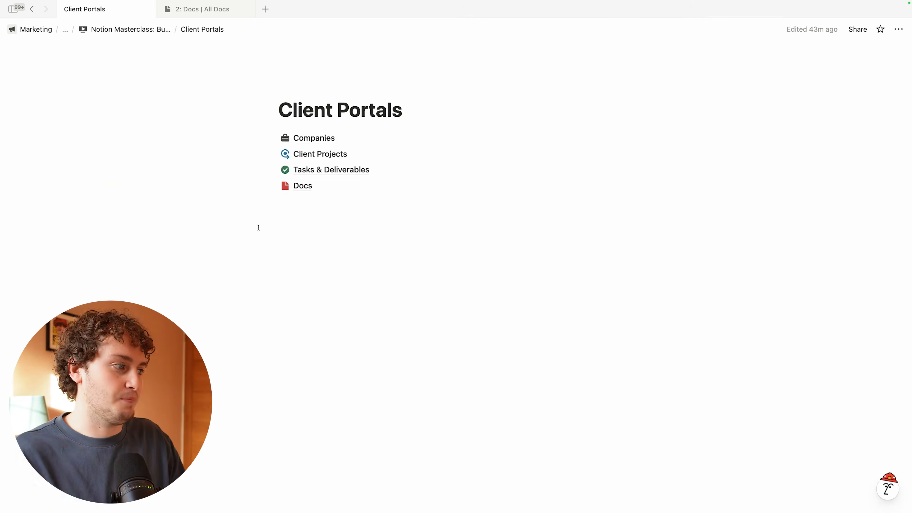
{"action": "left_click", "coordinate": [337, 144]}
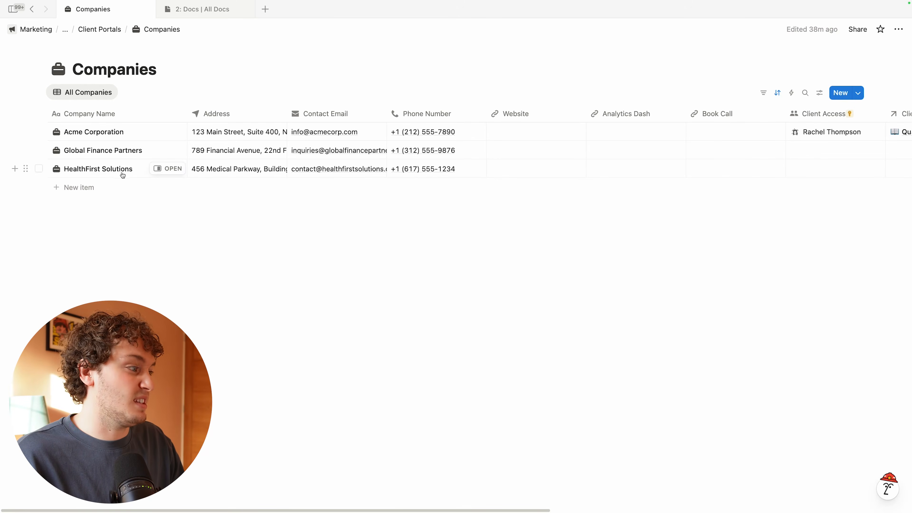
{"action": "left_click", "coordinate": [164, 172]}
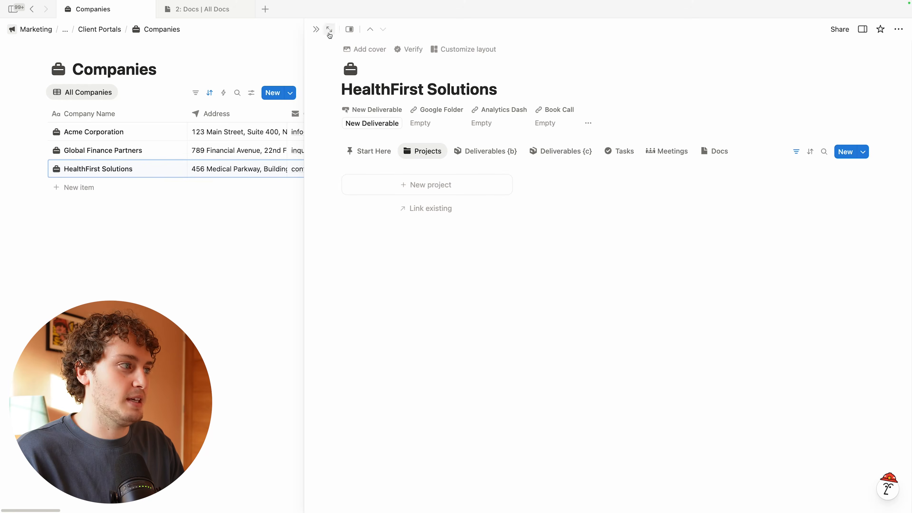
{"action": "left_click", "coordinate": [329, 29]}
{"action": "left_click", "coordinate": [306, 224]}
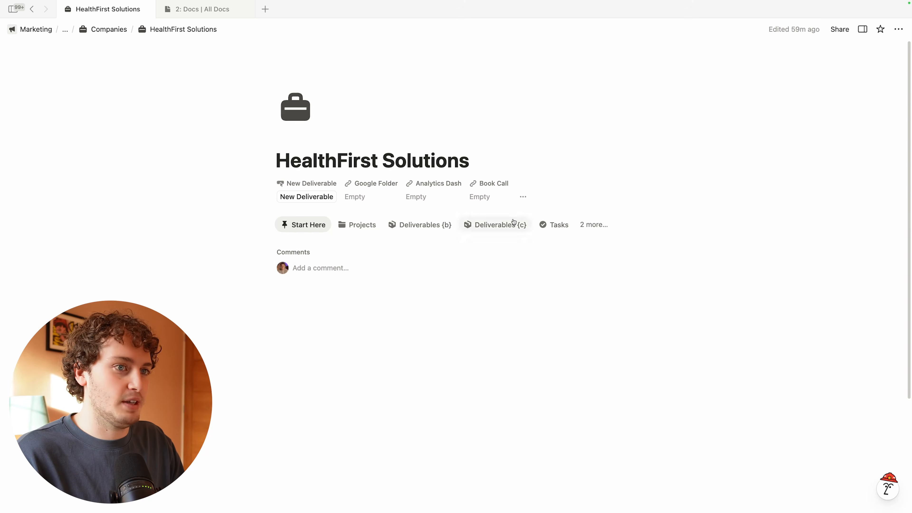
Step: Invite the client's guest account to the HealthFirst Solutions page with full access
{"action": "left_click", "coordinate": [841, 30]}
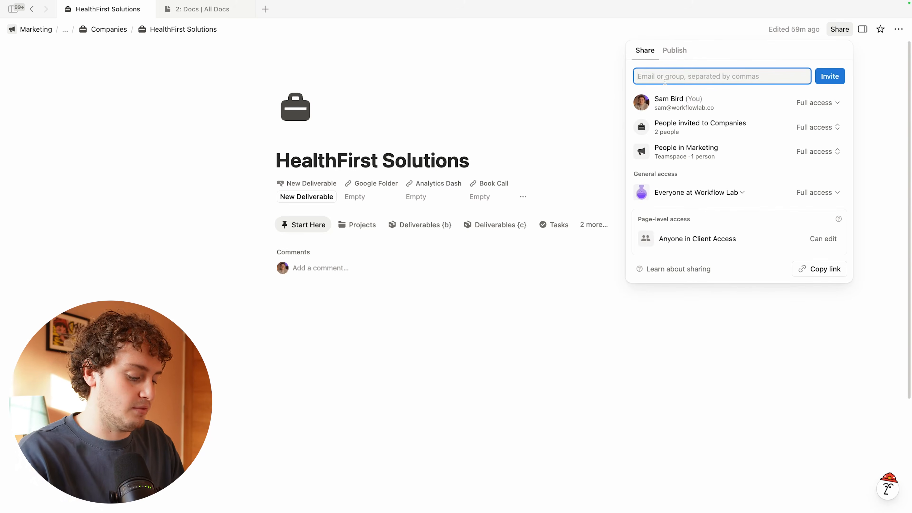
{"action": "type", "text": "rach"}
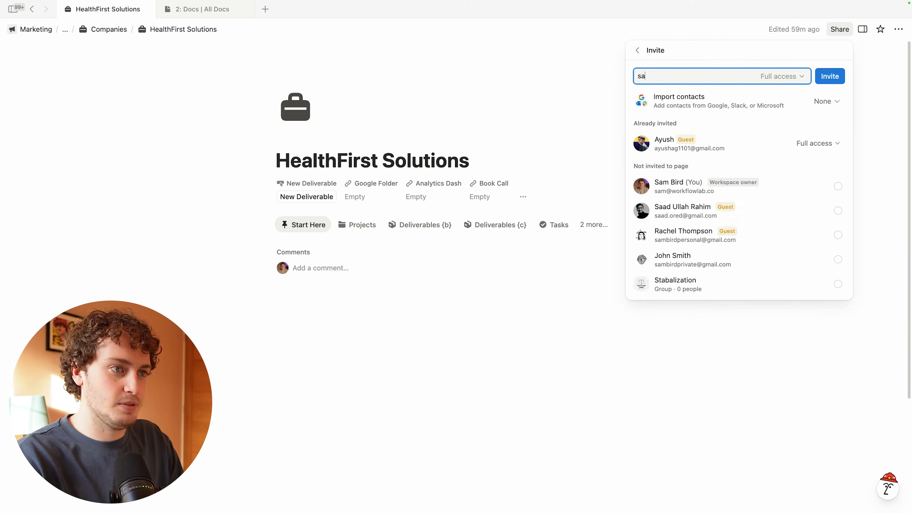
{"action": "left_click", "coordinate": [781, 211]}
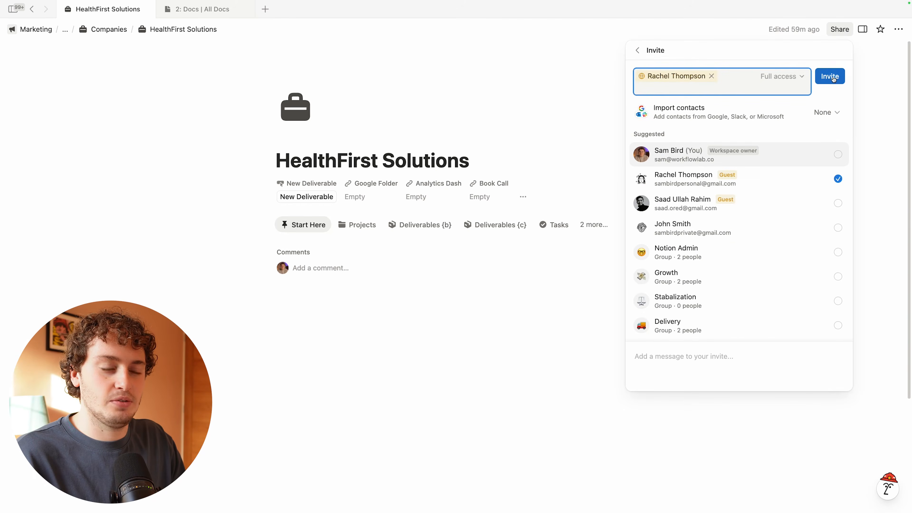
{"action": "left_click", "coordinate": [830, 76]}
{"action": "left_click", "coordinate": [580, 112]}
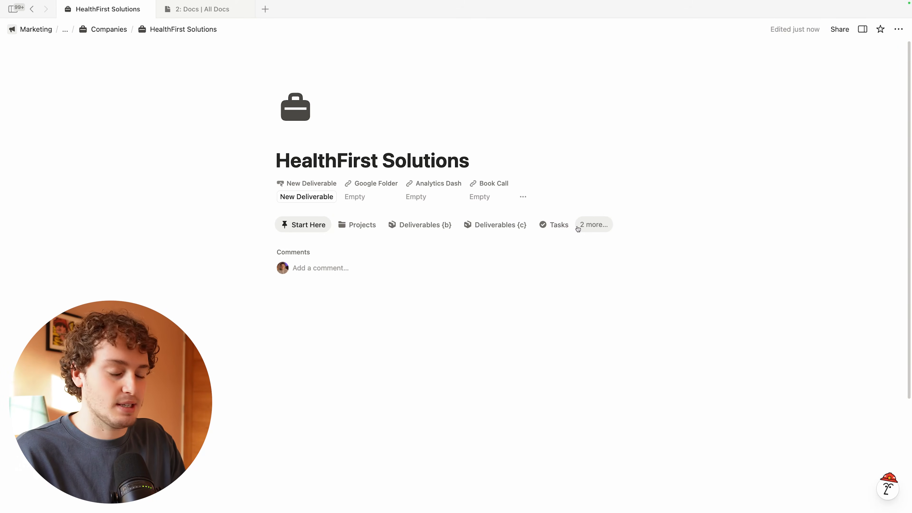
Step: Add a new project named Project A in the Projects tab of the HealthFirst Solutions page
{"action": "left_click", "coordinate": [361, 227]}
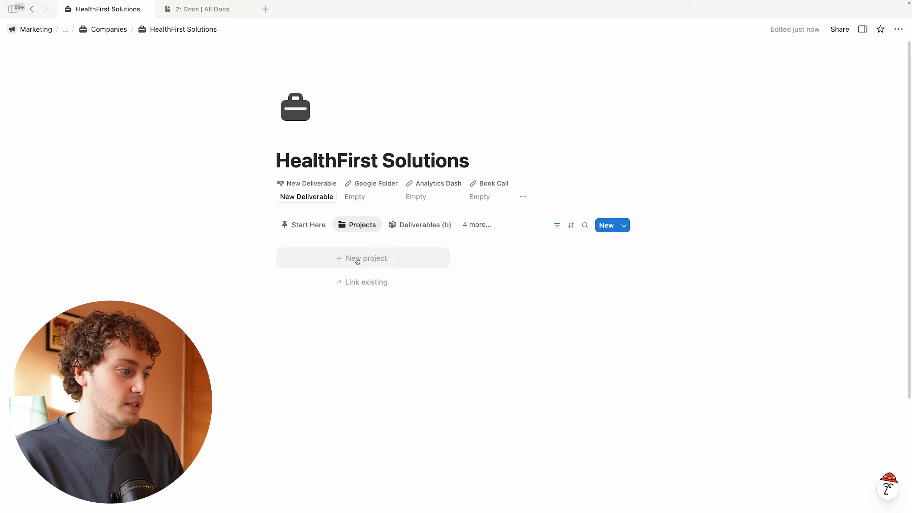
{"action": "left_click", "coordinate": [387, 265]}
{"action": "type", "text": "Pr"}
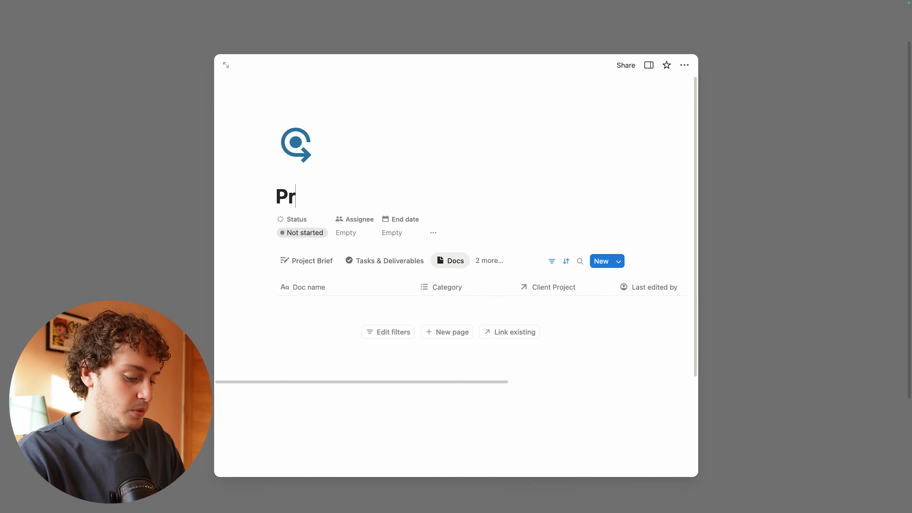
{"action": "type", "text": "oject A"}
{"action": "key", "text": "Escape"}
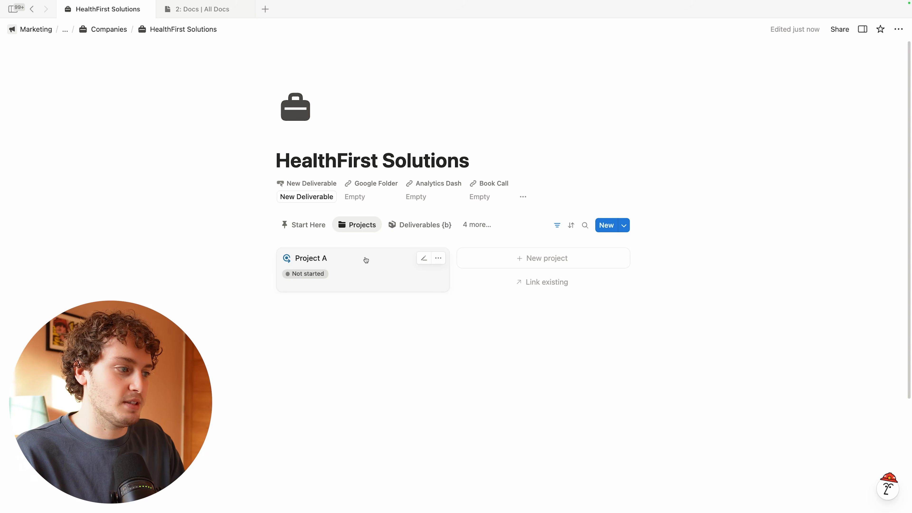
Step: Assign the client's guest account to the Client Access property of the HealthFirst Solutions page
{"action": "left_click", "coordinate": [523, 197]}
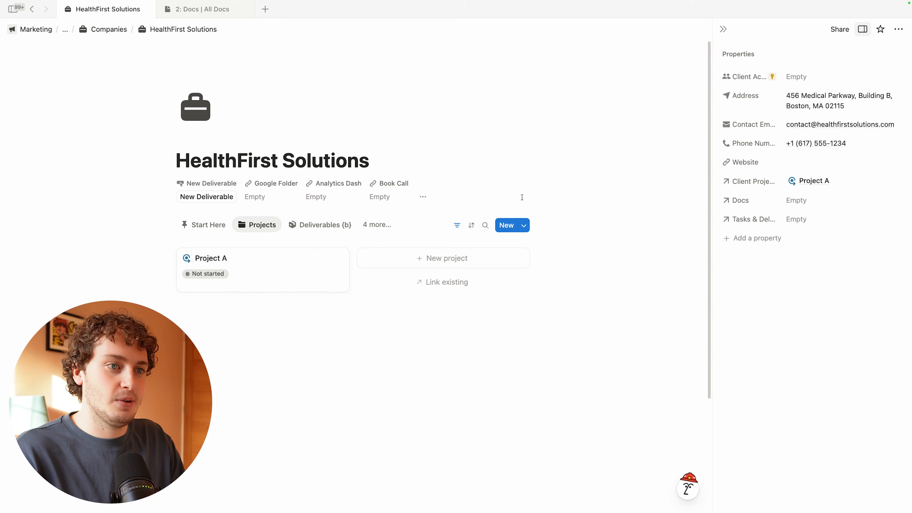
{"action": "mouse_move", "coordinate": [772, 79]}
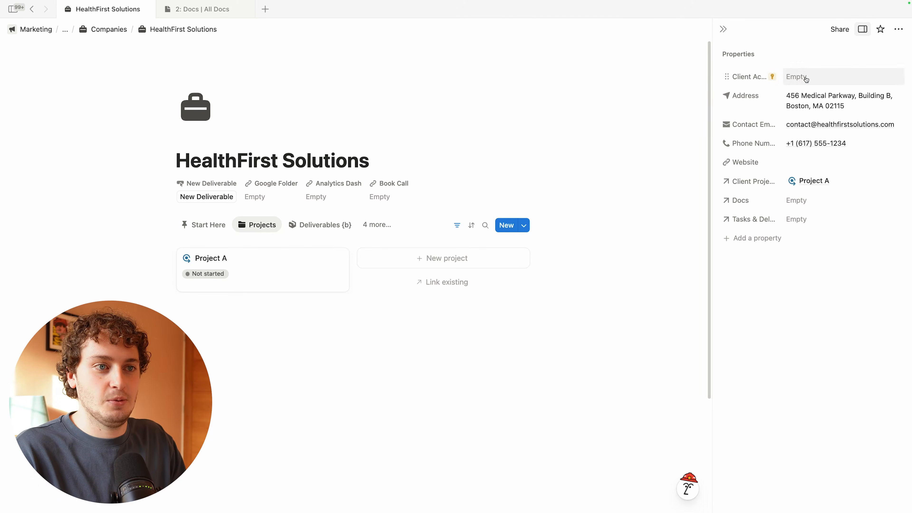
{"action": "left_click", "coordinate": [805, 77]}
{"action": "left_click", "coordinate": [824, 154]}
{"action": "left_click", "coordinate": [770, 58]}
{"action": "left_click", "coordinate": [724, 29]}
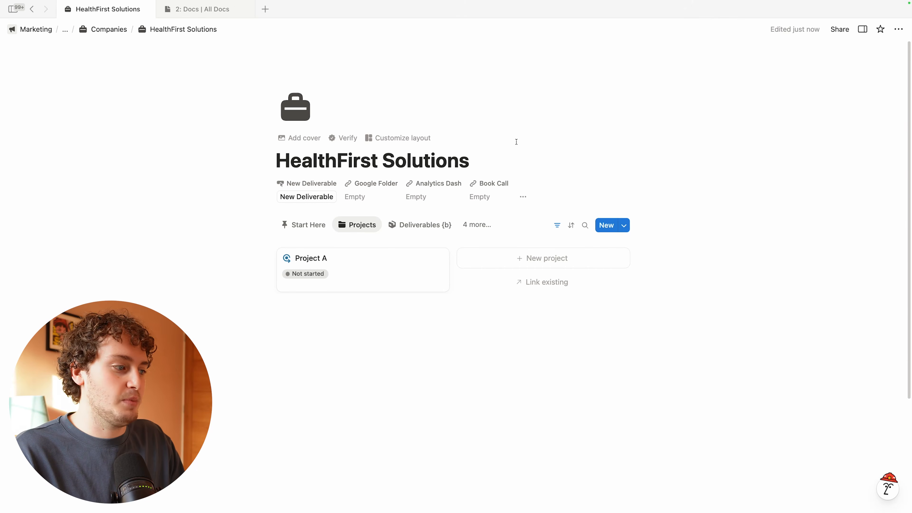
Step: Assign the client's guest account to the Client Access property of Project A and return to the company page
{"action": "left_click", "coordinate": [367, 273]}
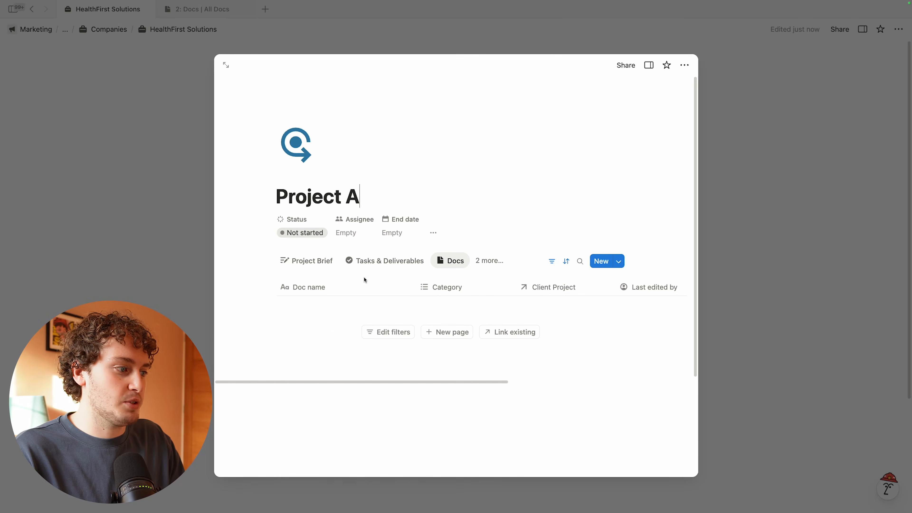
{"action": "left_click", "coordinate": [375, 188]}
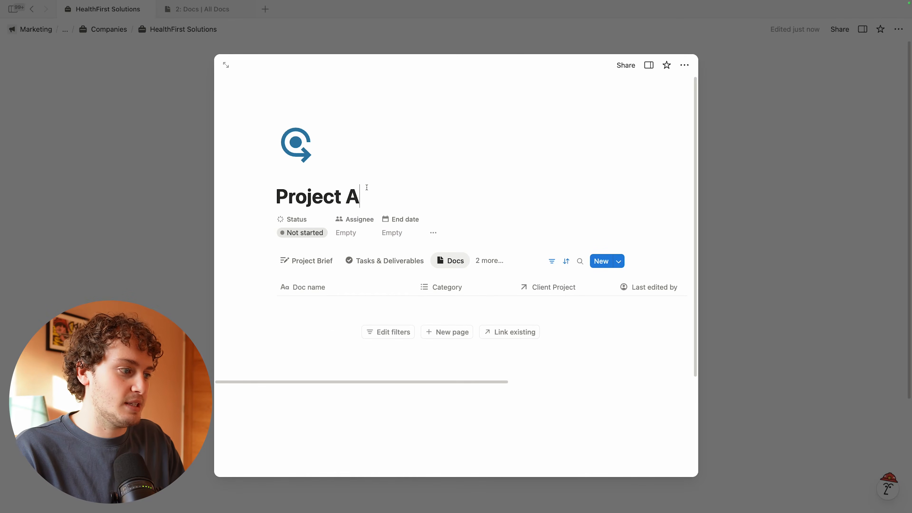
{"action": "left_click", "coordinate": [433, 233]}
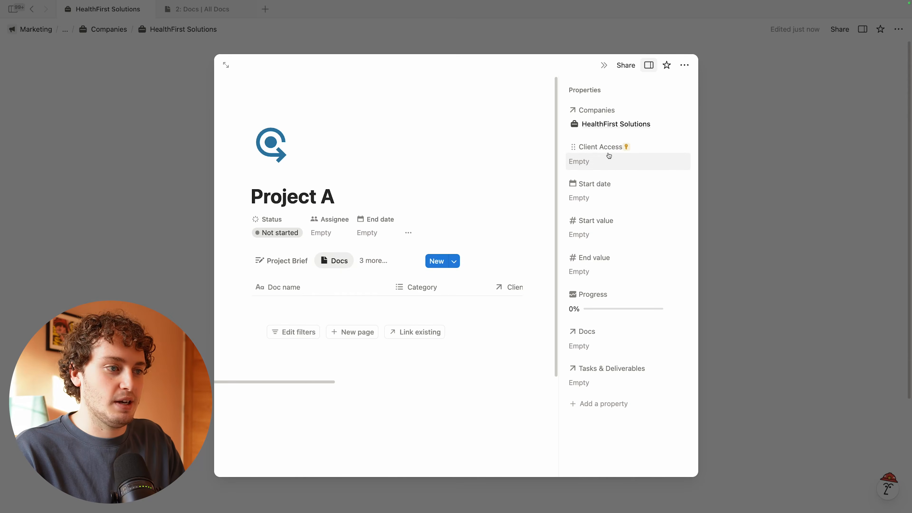
{"action": "left_click", "coordinate": [602, 161]}
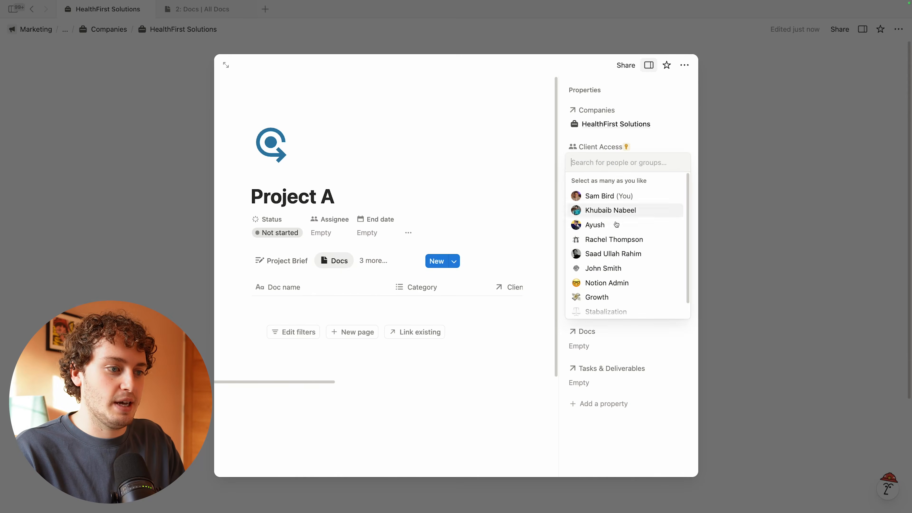
{"action": "left_click", "coordinate": [603, 240]}
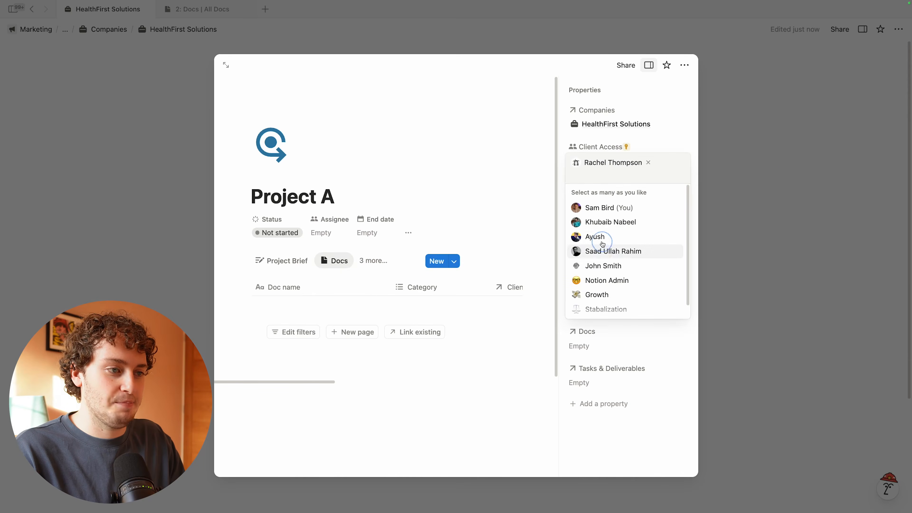
{"action": "left_click", "coordinate": [786, 170]}
{"action": "left_click", "coordinate": [785, 170]}
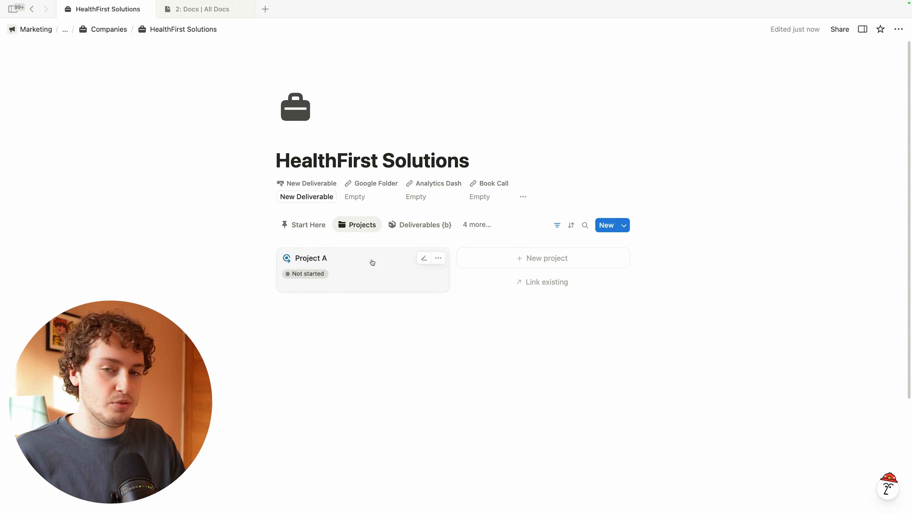
Step: Open Project A as a full page and display its Tasks & Deliverables tab
{"action": "left_click", "coordinate": [373, 265]}
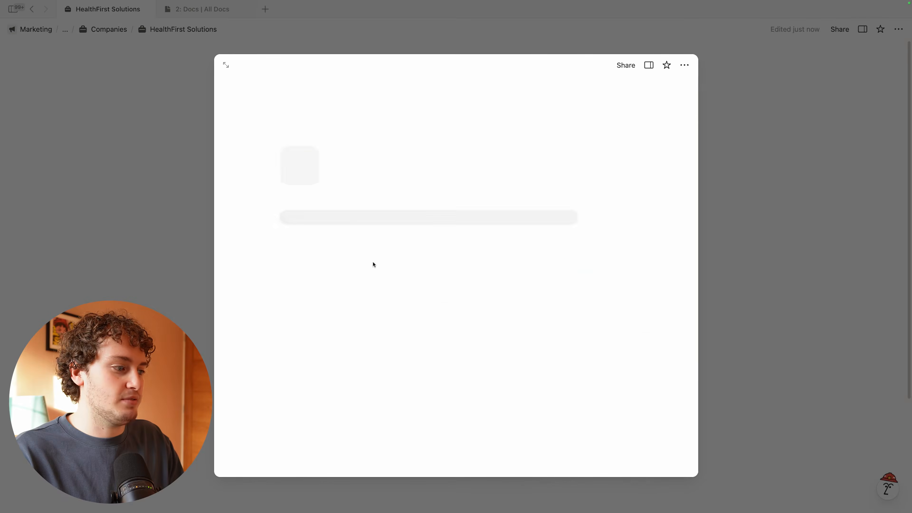
{"action": "left_click", "coordinate": [228, 67]}
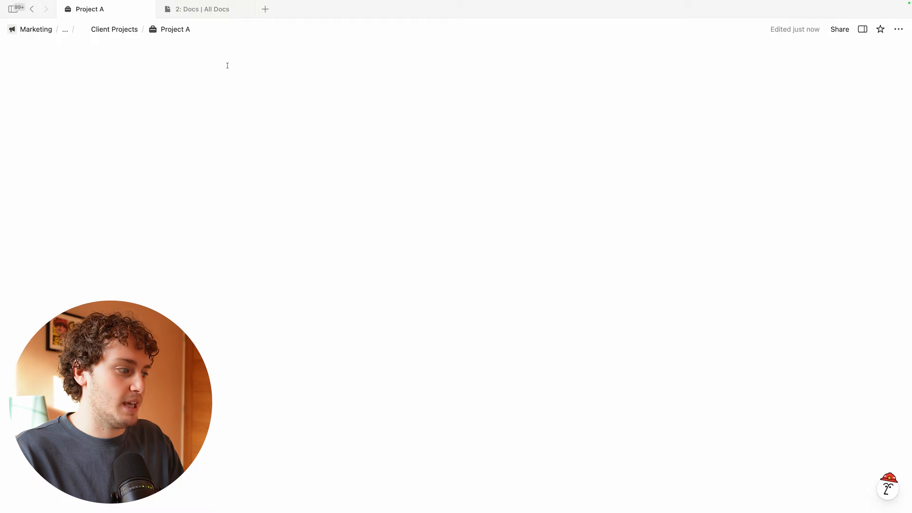
{"action": "left_click", "coordinate": [385, 225]}
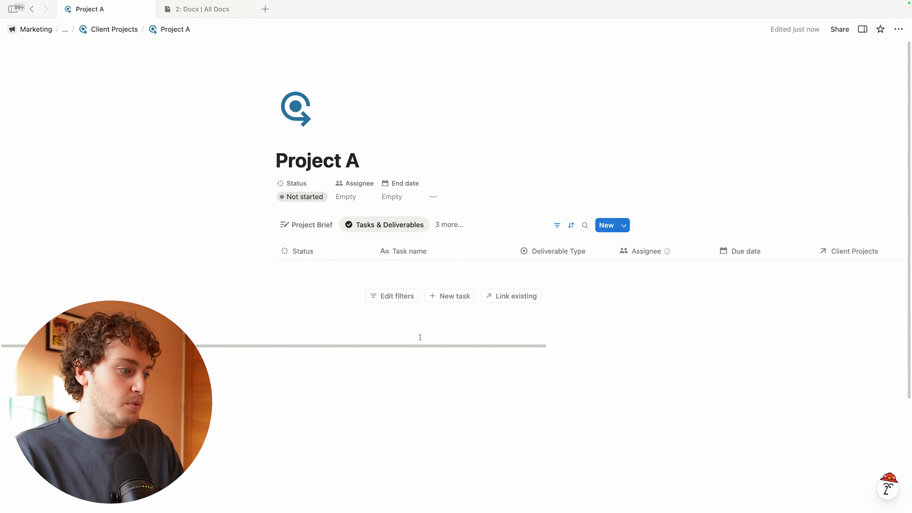
Step: Add three tasks named Task 1, Task 2 and Task 3 to Project A's Tasks & Deliverables view
{"action": "left_click", "coordinate": [449, 296]}
{"action": "type", "text": "Task 1"}
{"action": "key", "text": "Return"}
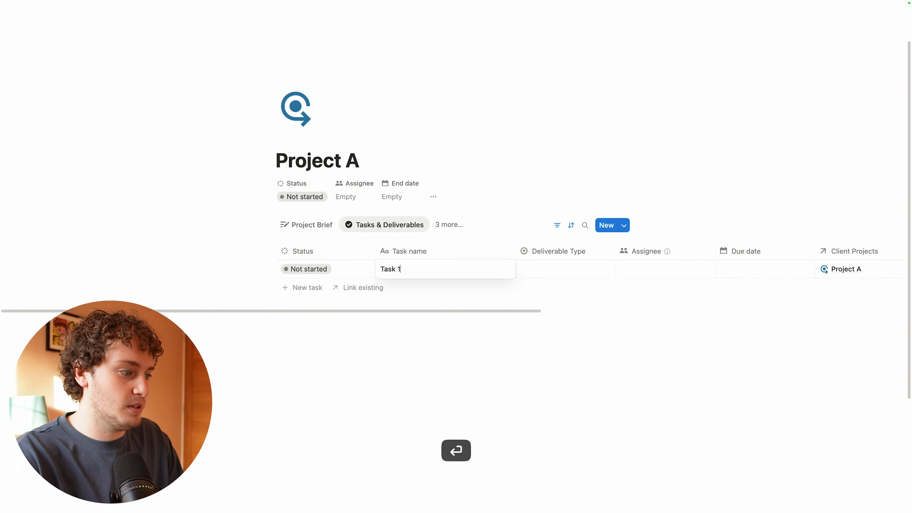
{"action": "key", "text": "shift+Return"}
{"action": "type", "text": "Task "}
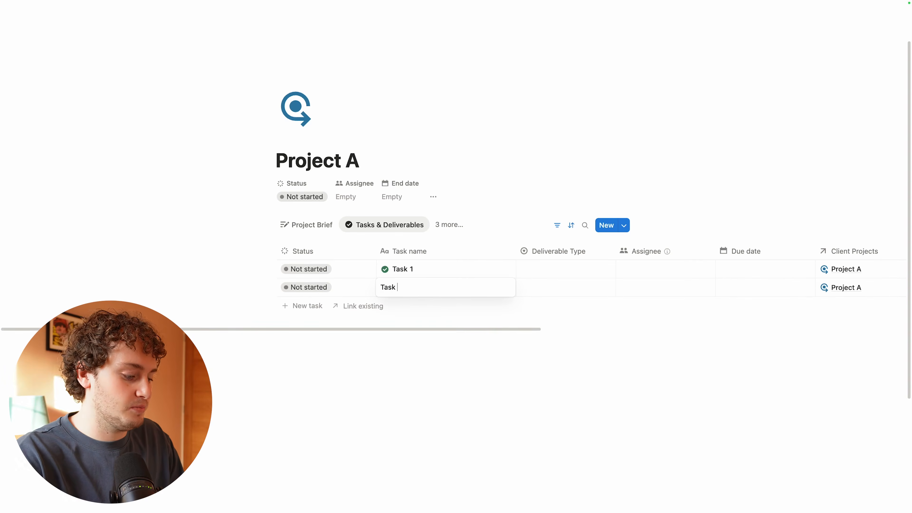
{"action": "type", "text": "2"}
{"action": "key", "text": "shift+Return"}
{"action": "type", "text": "Task 3"}
{"action": "key", "text": "Return"}
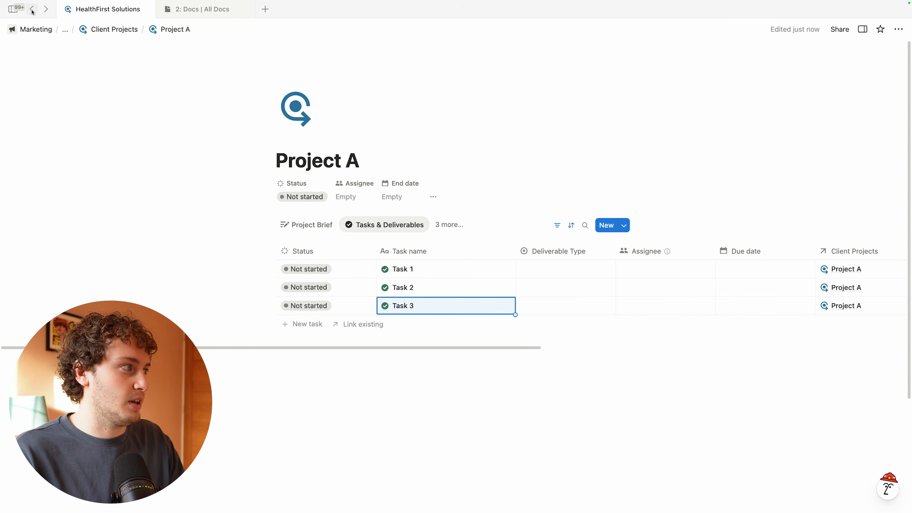
Step: Return to the HealthFirst Solutions page and check which tasks its Tasks view shows
{"action": "left_click", "coordinate": [32, 10]}
{"action": "left_click", "coordinate": [30, 12]}
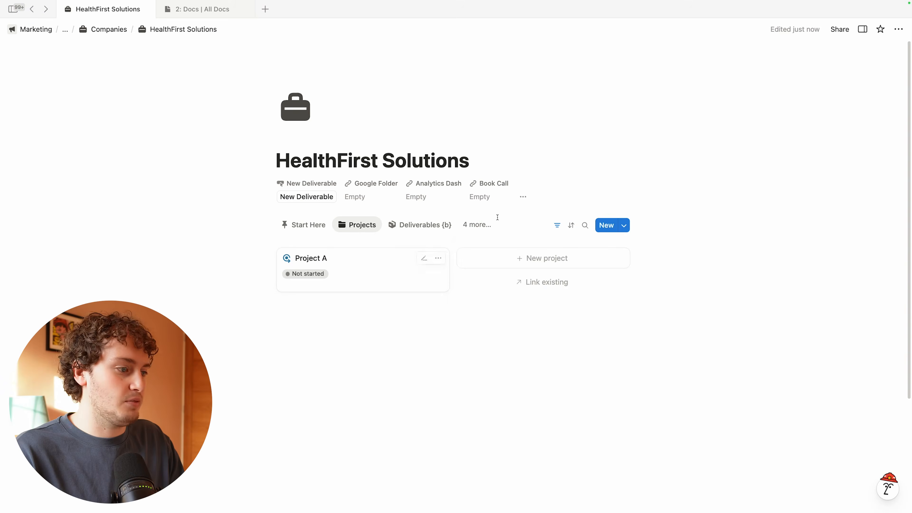
{"action": "left_click", "coordinate": [478, 226]}
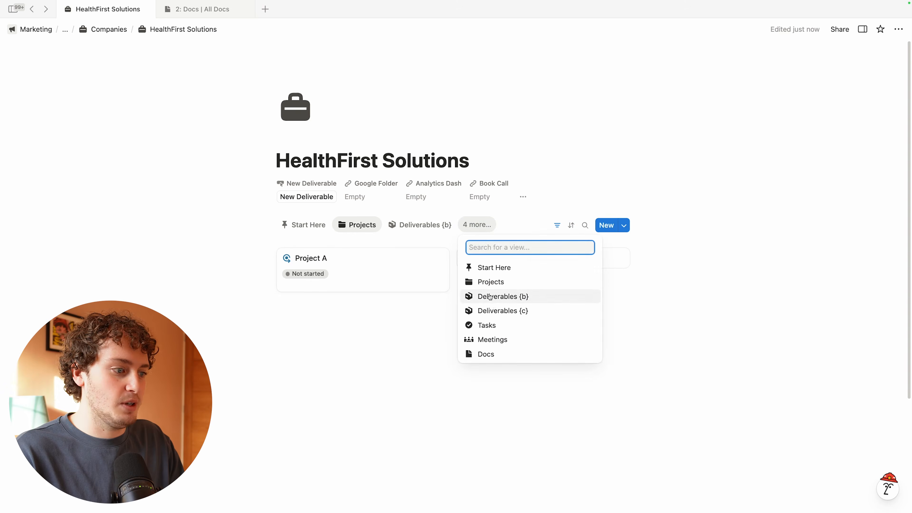
{"action": "left_click", "coordinate": [488, 325]}
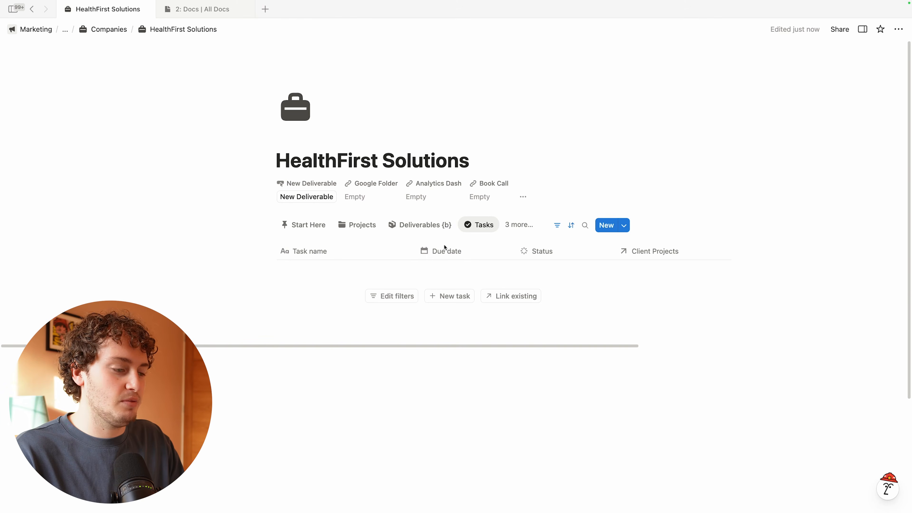
Step: Open Task 1 from Project A's full page and assign the client's guest account to its Client Access property
{"action": "left_click", "coordinate": [362, 226]}
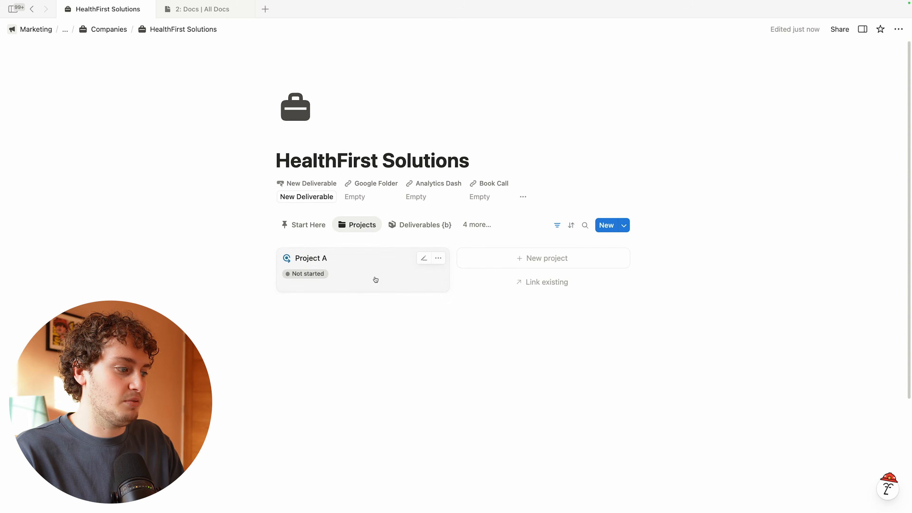
{"action": "left_click", "coordinate": [374, 279]}
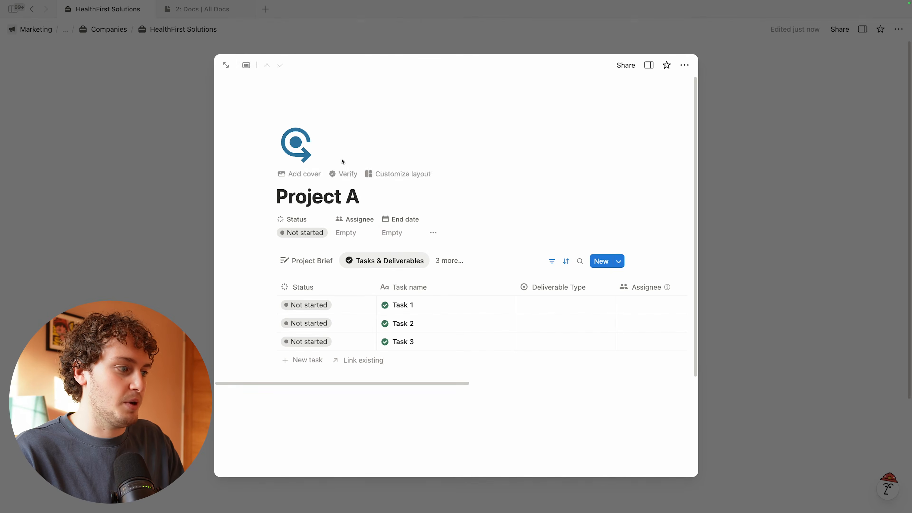
{"action": "left_click", "coordinate": [226, 65]}
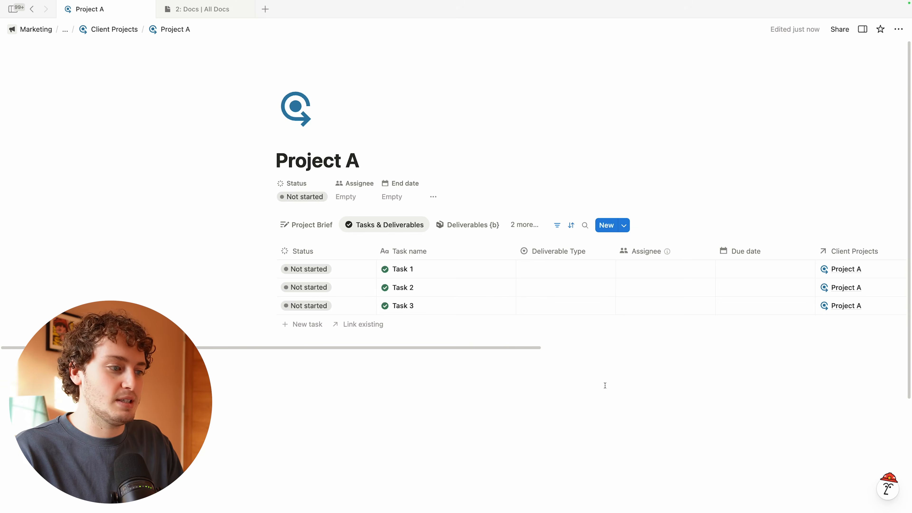
{"action": "scroll", "coordinate": [458, 294], "scroll_direction": "right", "scroll_amount": 5}
{"action": "scroll", "coordinate": [453, 298], "scroll_direction": "left", "scroll_amount": 5}
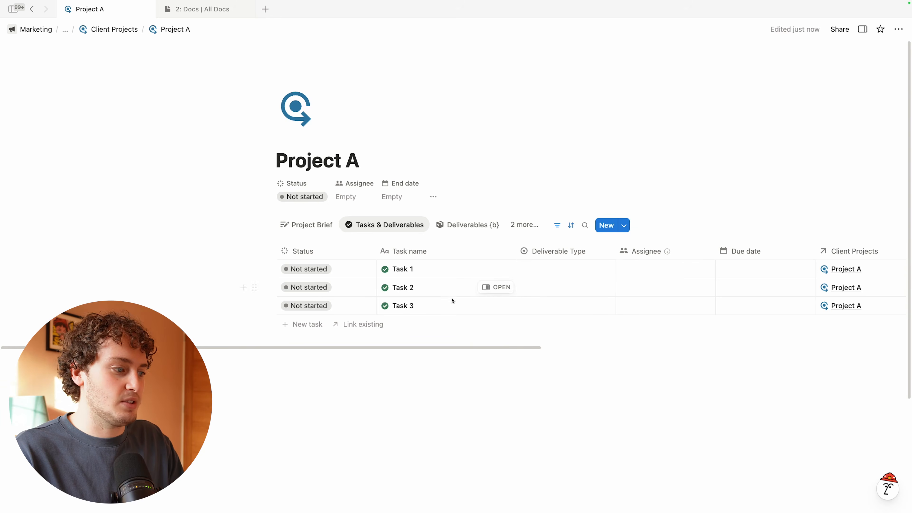
{"action": "left_click", "coordinate": [486, 269]}
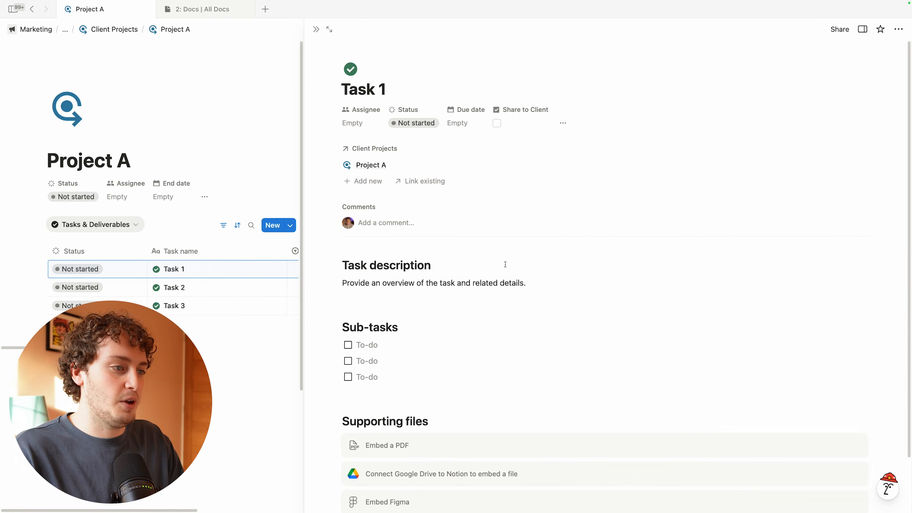
{"action": "left_click", "coordinate": [563, 123]}
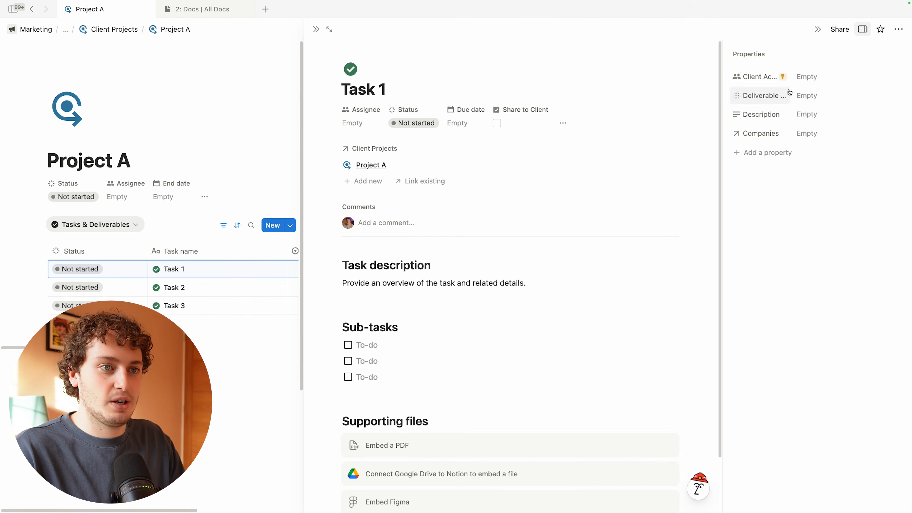
{"action": "left_click", "coordinate": [803, 85]}
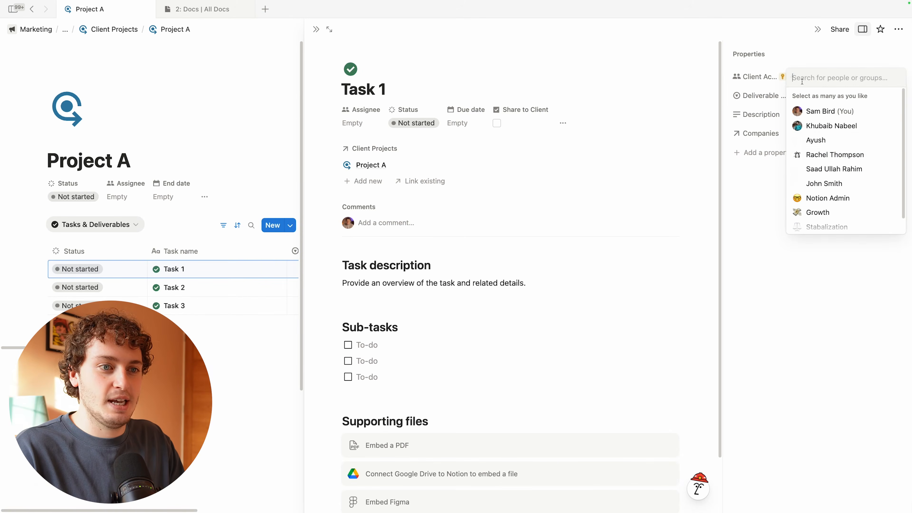
{"action": "left_click", "coordinate": [830, 154]}
{"action": "left_click", "coordinate": [740, 212]}
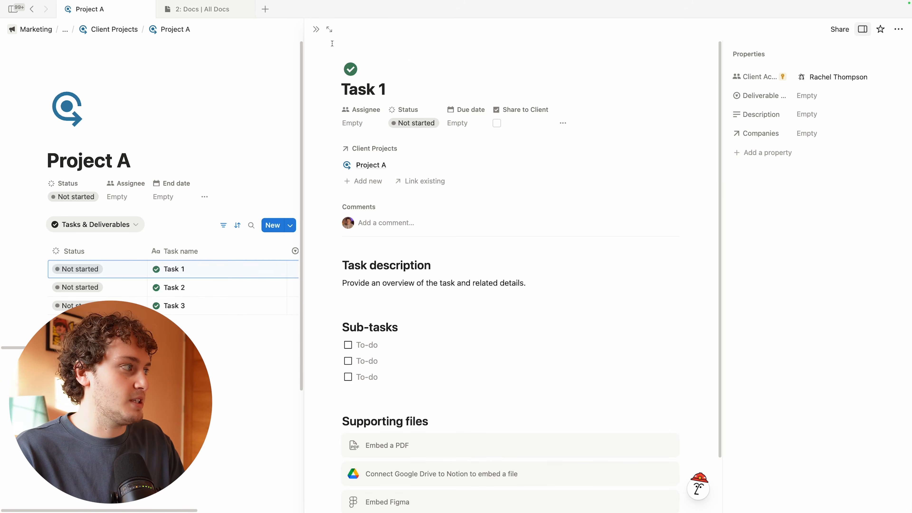
Step: Go back to the HealthFirst Solutions page and inspect the filters applied to its Tasks view
{"action": "left_click", "coordinate": [31, 10]}
{"action": "left_click", "coordinate": [32, 10]}
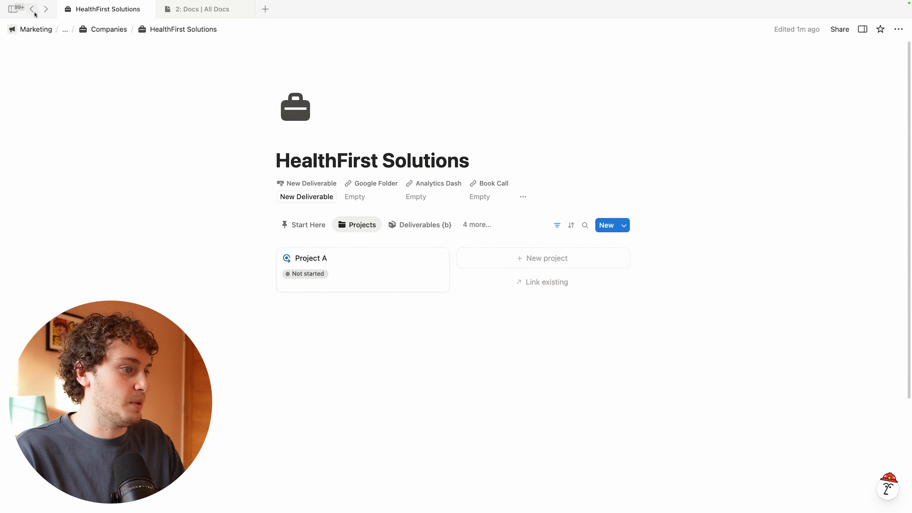
{"action": "left_click", "coordinate": [475, 225]}
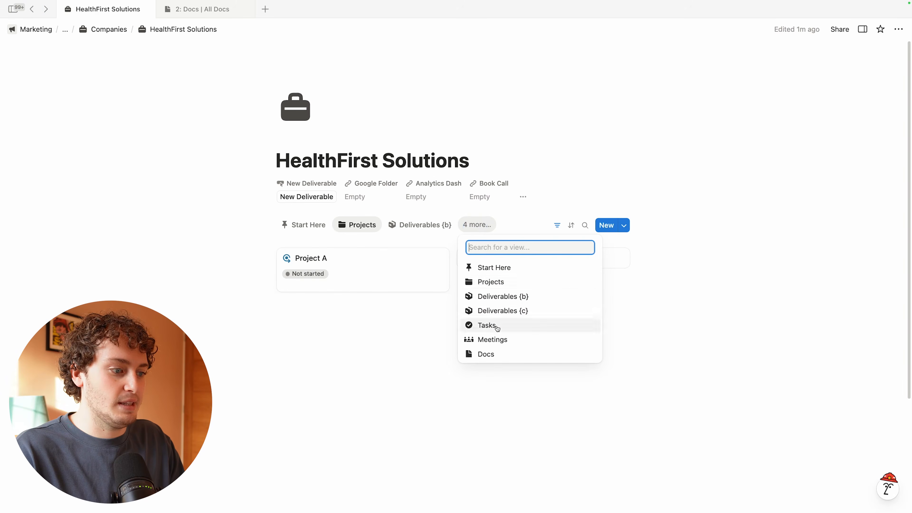
{"action": "left_click", "coordinate": [494, 326]}
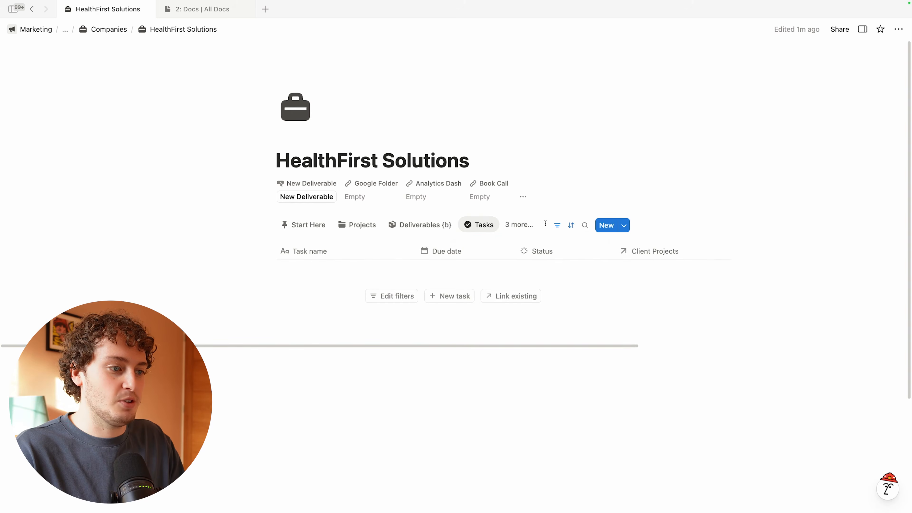
{"action": "left_click", "coordinate": [557, 225]}
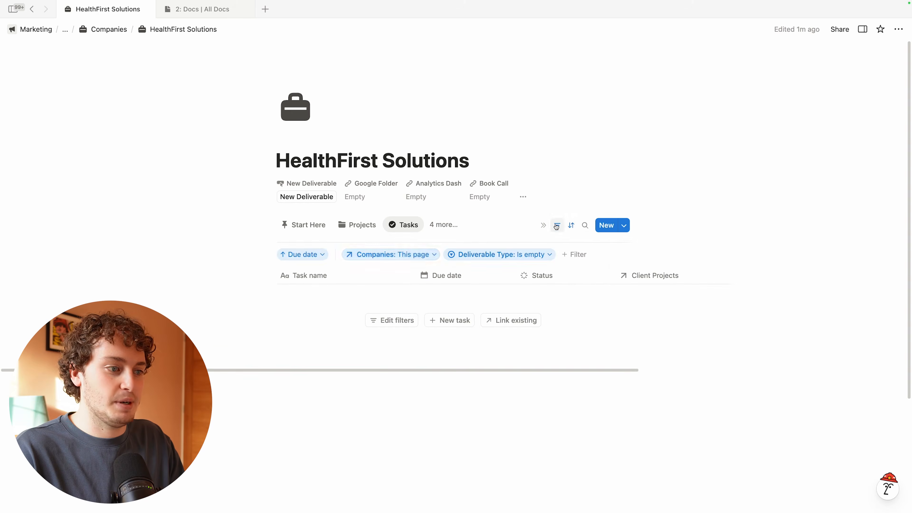
Step: Reopen Task 1 from Project A and link HealthFirst Solutions in its Companies property
{"action": "left_click", "coordinate": [365, 227]}
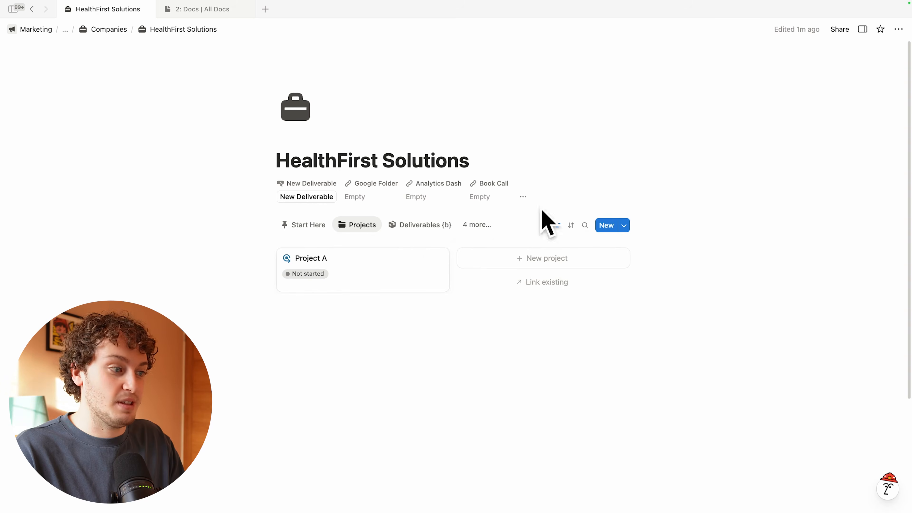
{"action": "left_click", "coordinate": [387, 264]}
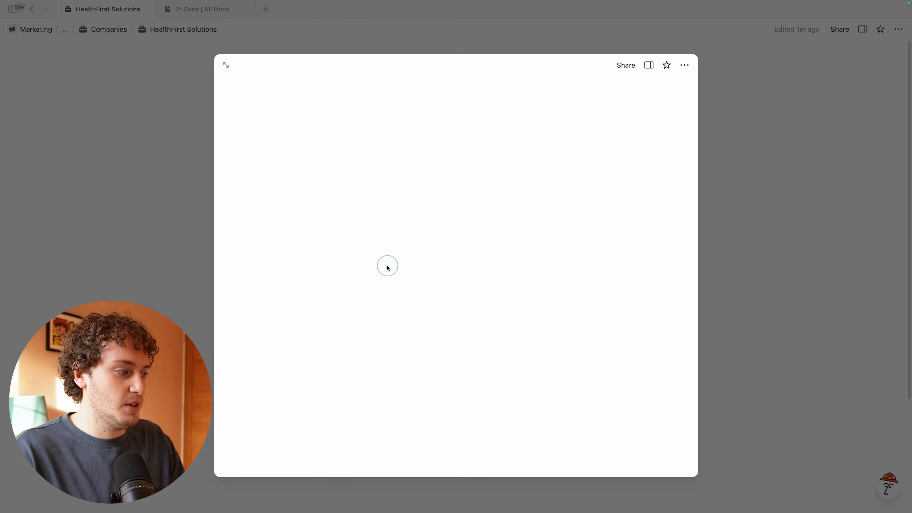
{"action": "left_click", "coordinate": [226, 63]}
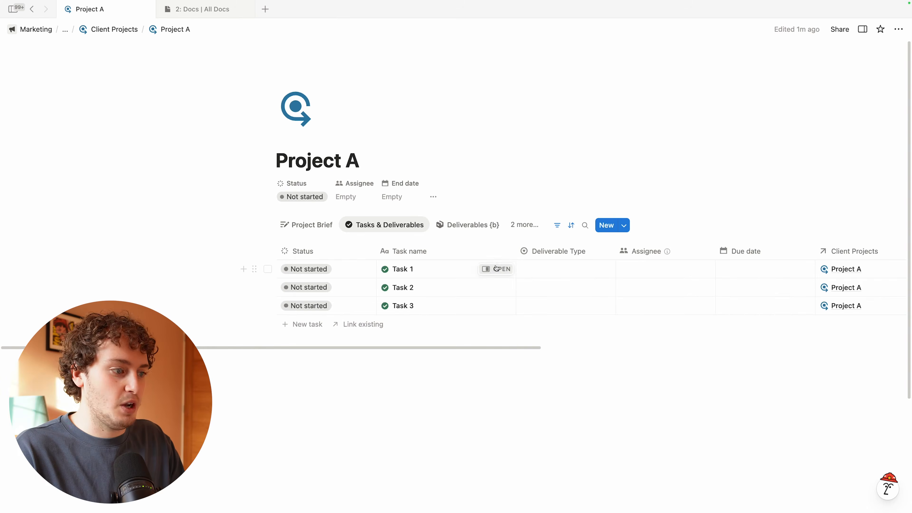
{"action": "left_click", "coordinate": [503, 267]}
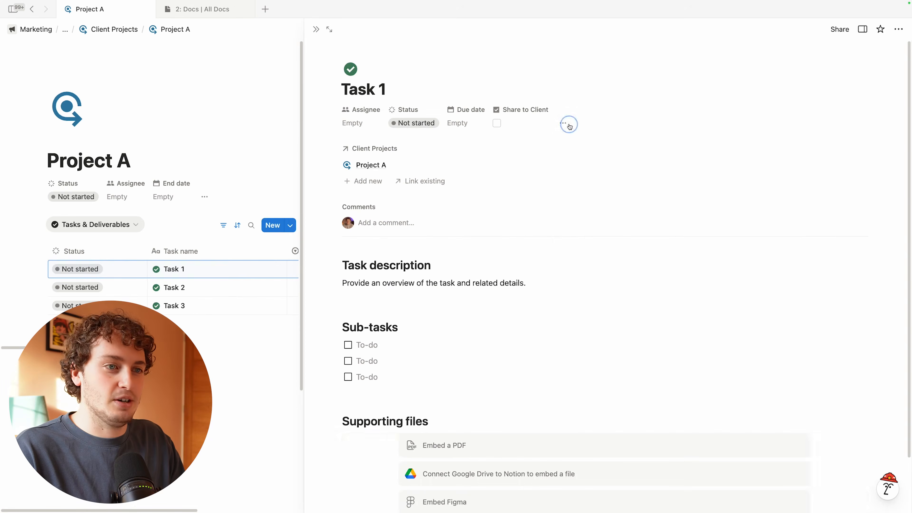
{"action": "left_click", "coordinate": [563, 123]}
{"action": "left_click", "coordinate": [829, 137]}
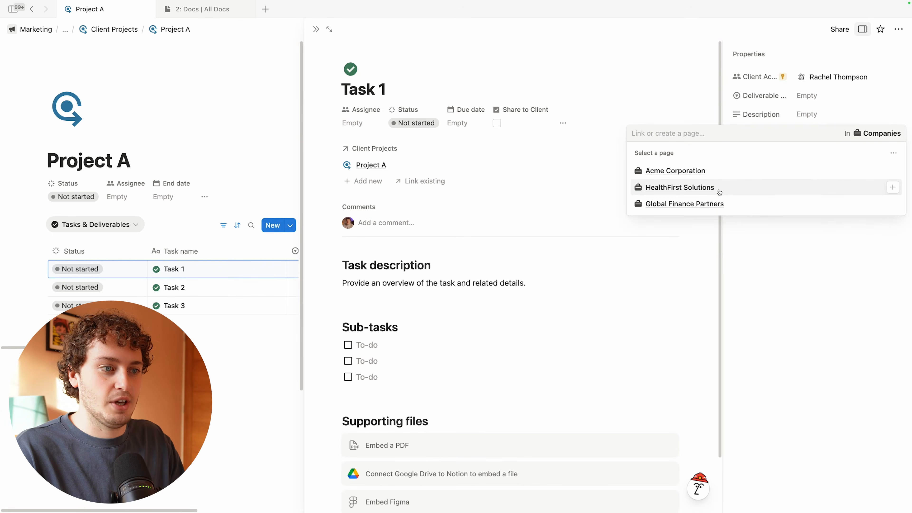
{"action": "left_click", "coordinate": [892, 187]}
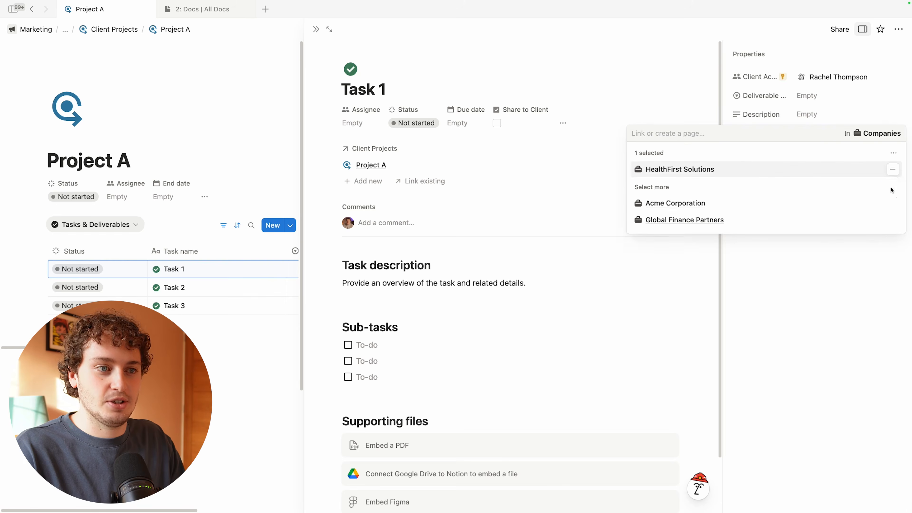
{"action": "left_click", "coordinate": [841, 265]}
{"action": "left_click", "coordinate": [313, 35]}
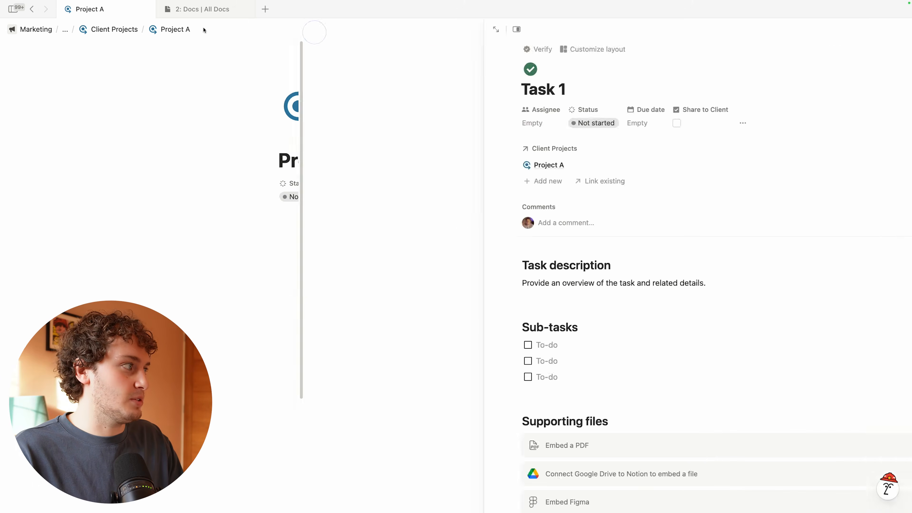
Step: Return to the HealthFirst Solutions page and display its Tasks view to check for Task 1
{"action": "left_click", "coordinate": [32, 9]}
{"action": "left_click", "coordinate": [31, 10]}
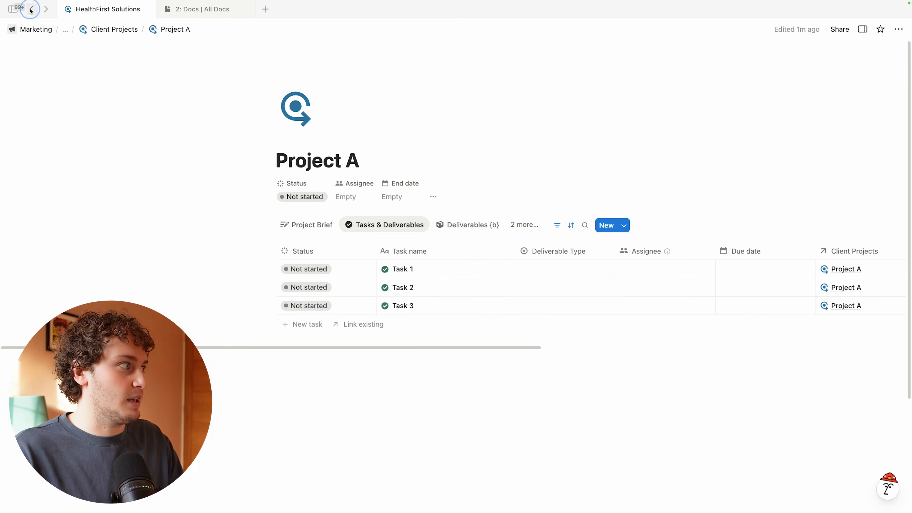
{"action": "left_click", "coordinate": [31, 11]}
{"action": "left_click", "coordinate": [491, 225]}
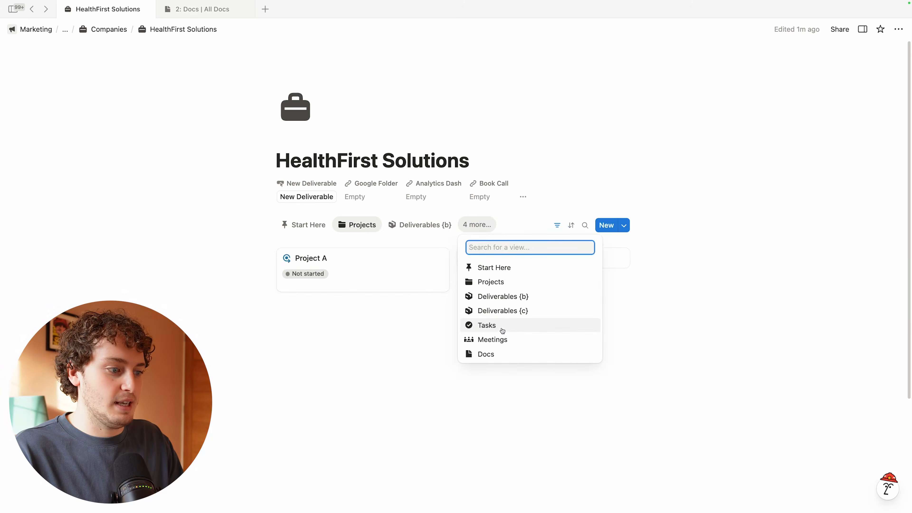
{"action": "left_click", "coordinate": [502, 325]}
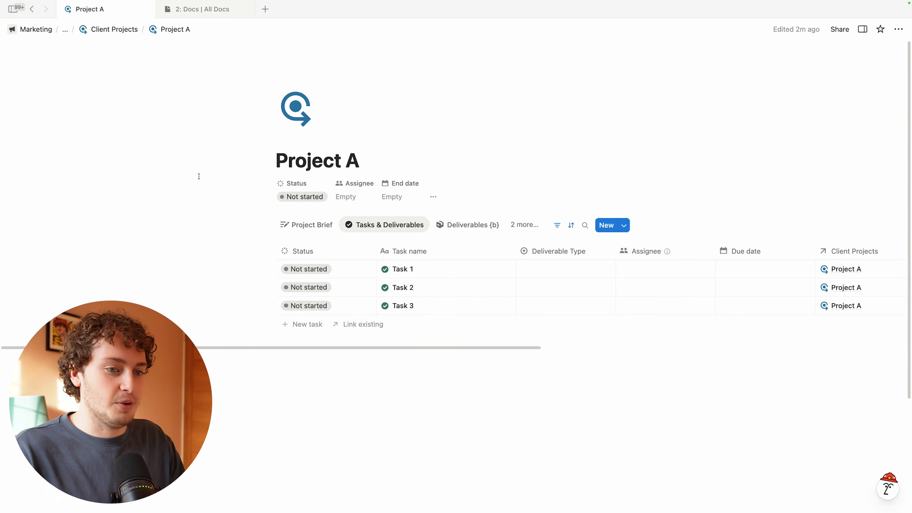
Step: Review Project A's task columns and Deliverables {b} board, and the page properties of HealthFirst Solutions
{"action": "scroll", "coordinate": [463, 298], "scroll_direction": "right", "scroll_amount": 5}
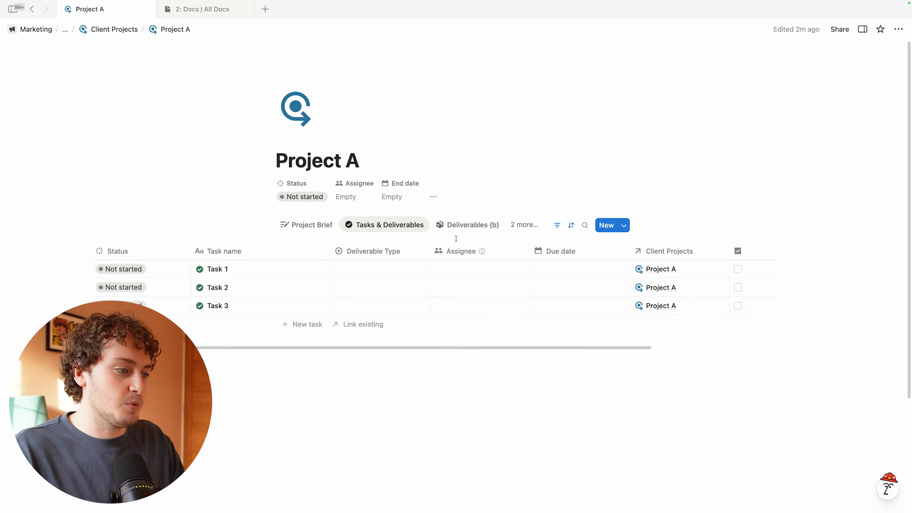
{"action": "left_click", "coordinate": [450, 227]}
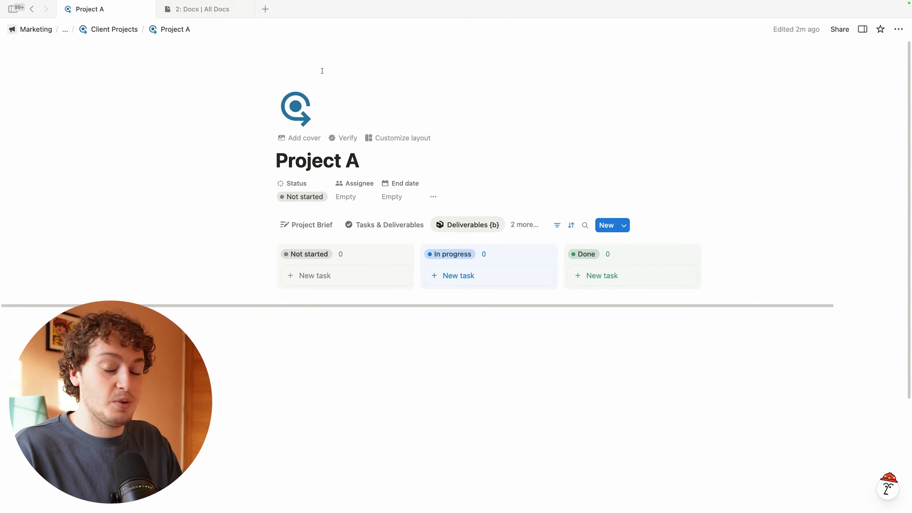
{"action": "left_click", "coordinate": [97, 31]}
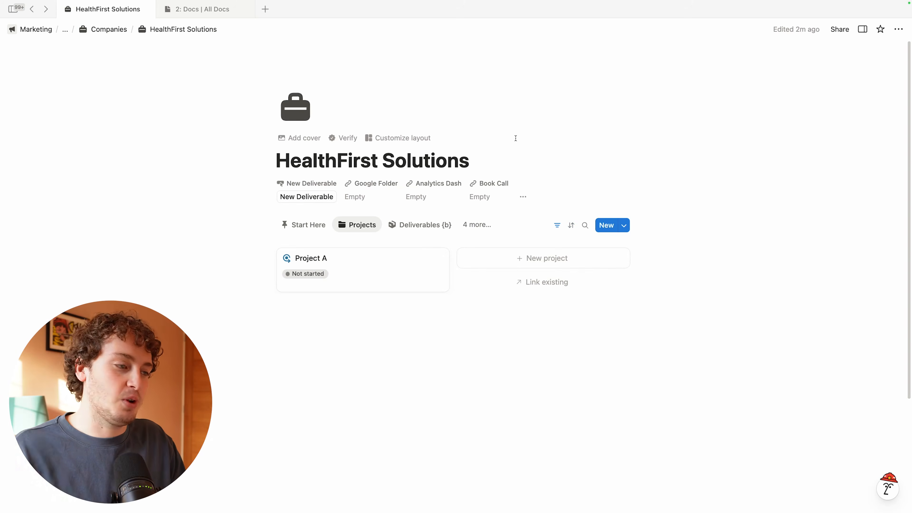
{"action": "left_click", "coordinate": [863, 30]}
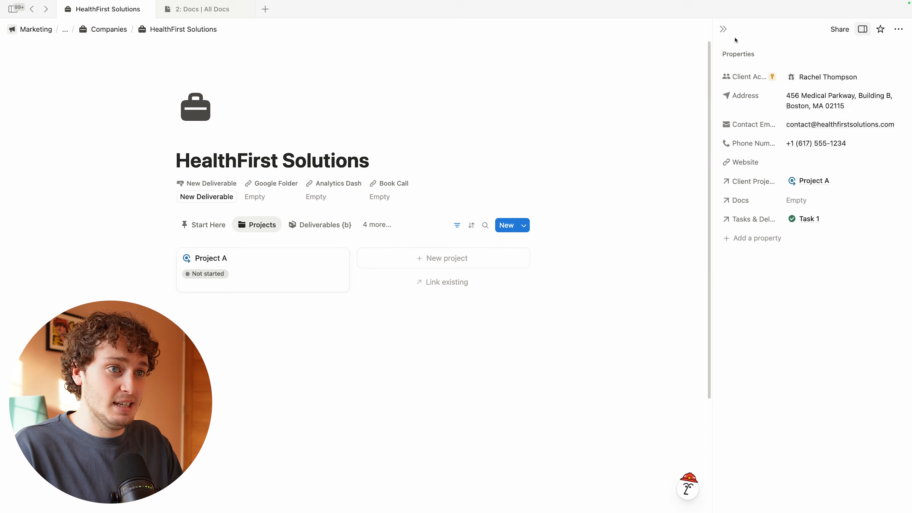
{"action": "left_click", "coordinate": [724, 29]}
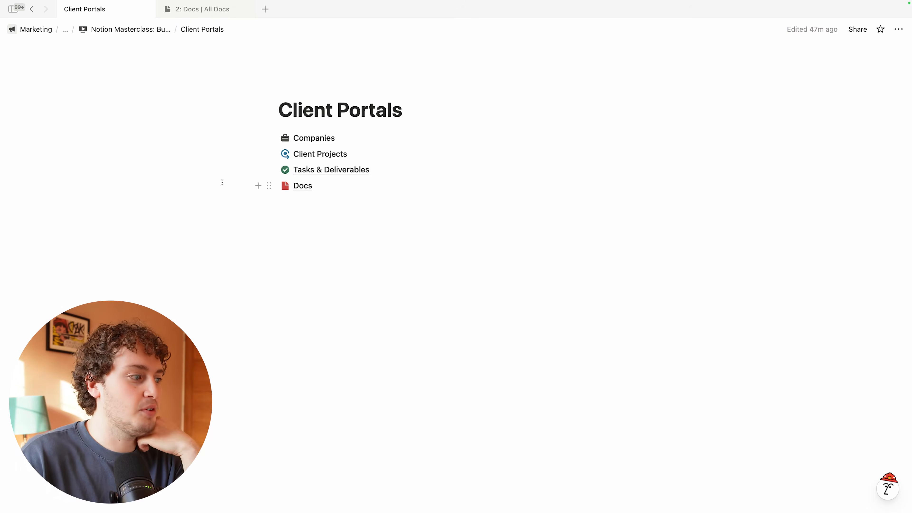
Step: Open the Docs database and start a new automation named "Share to Client"
{"action": "left_click", "coordinate": [310, 186]}
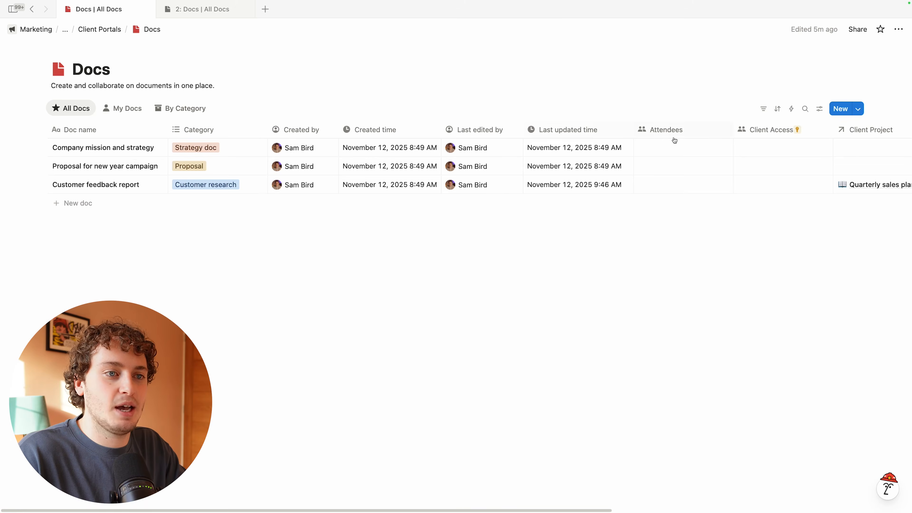
{"action": "left_click", "coordinate": [792, 109]}
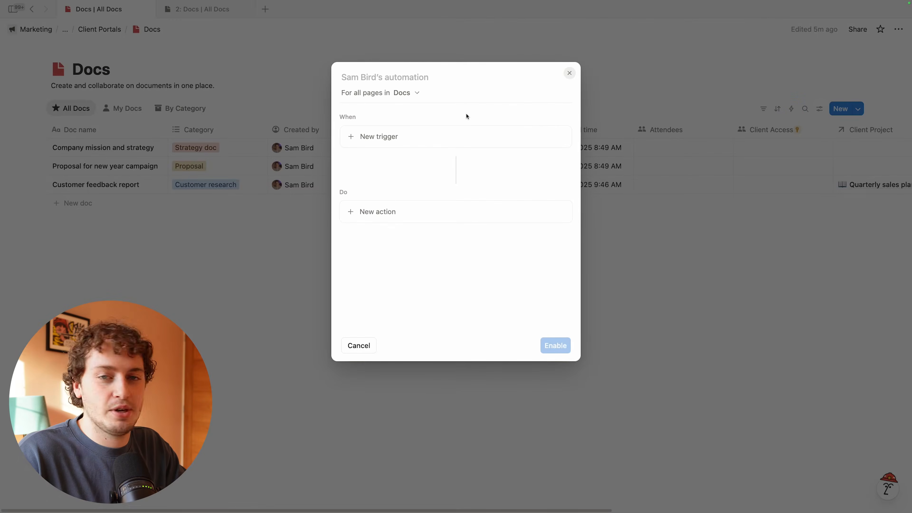
{"action": "type", "text": "S"}
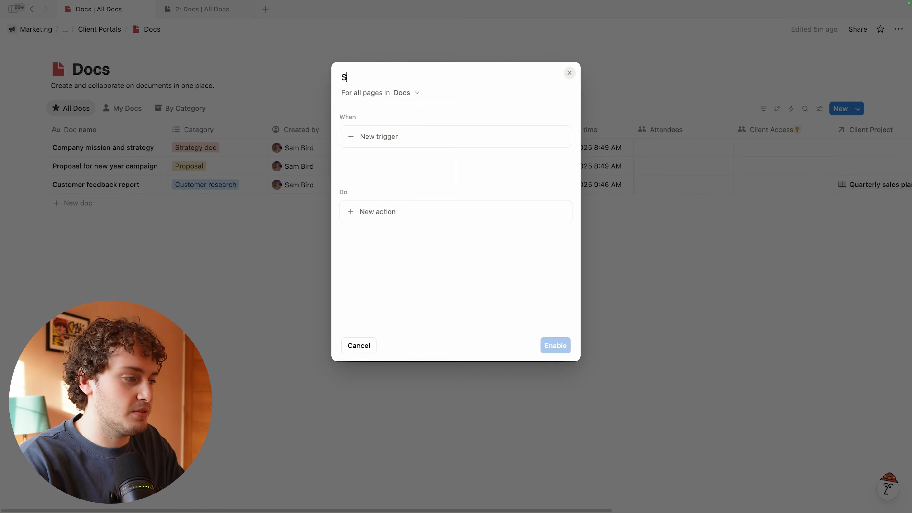
{"action": "type", "text": "hare to Client"}
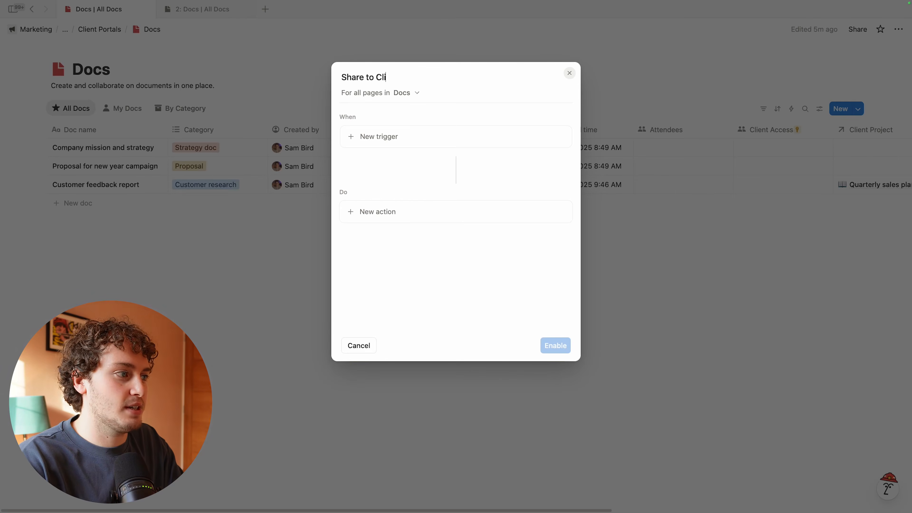
Step: Set the automation to trigger when the Share to Client property is set to checked
{"action": "left_click", "coordinate": [378, 136]}
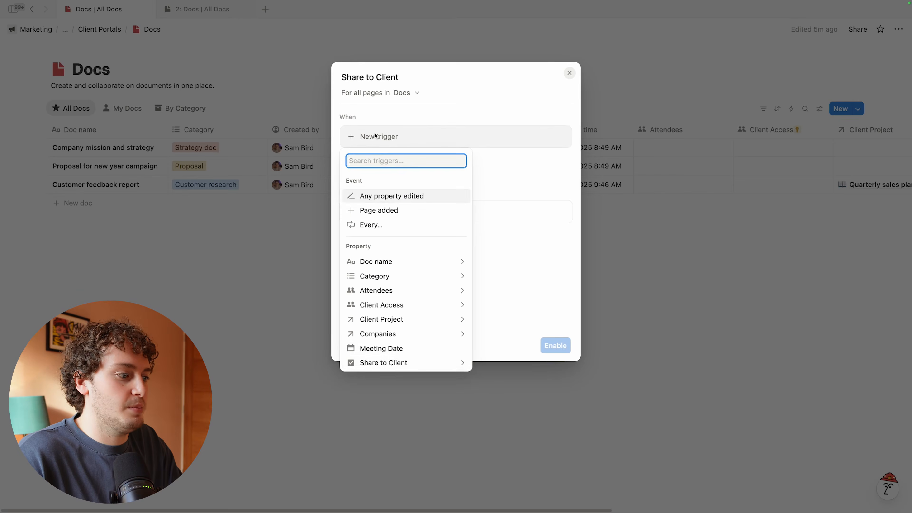
{"action": "left_click", "coordinate": [406, 361]}
{"action": "left_click", "coordinate": [382, 176]}
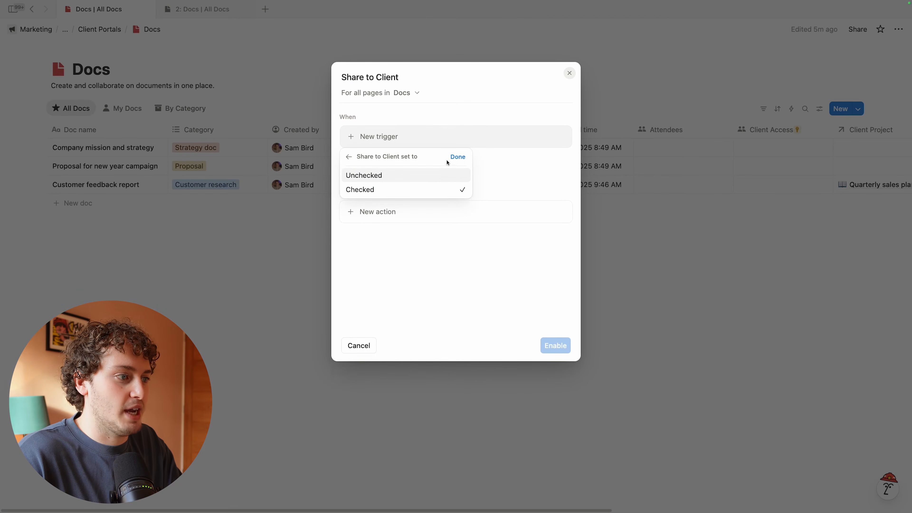
{"action": "left_click", "coordinate": [457, 157]}
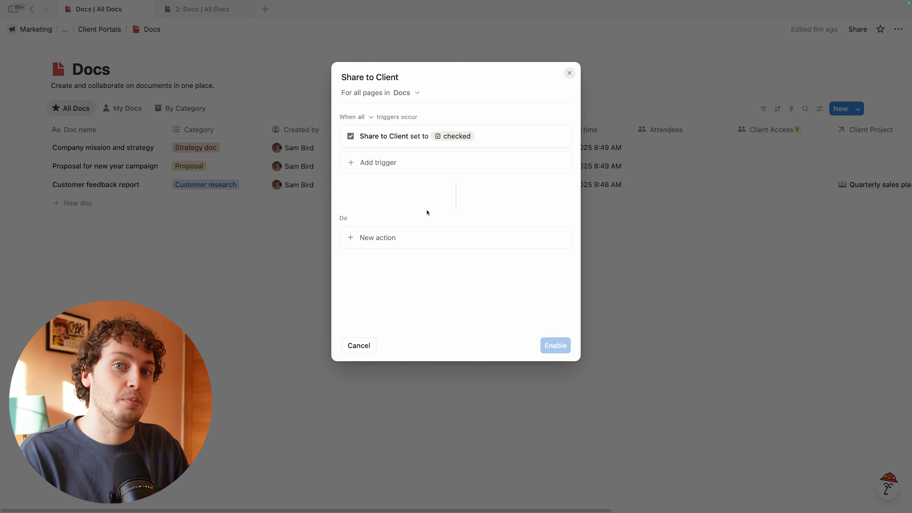
Step: Add an automation action that edits the Companies property using a custom formula
{"action": "left_click", "coordinate": [374, 241]}
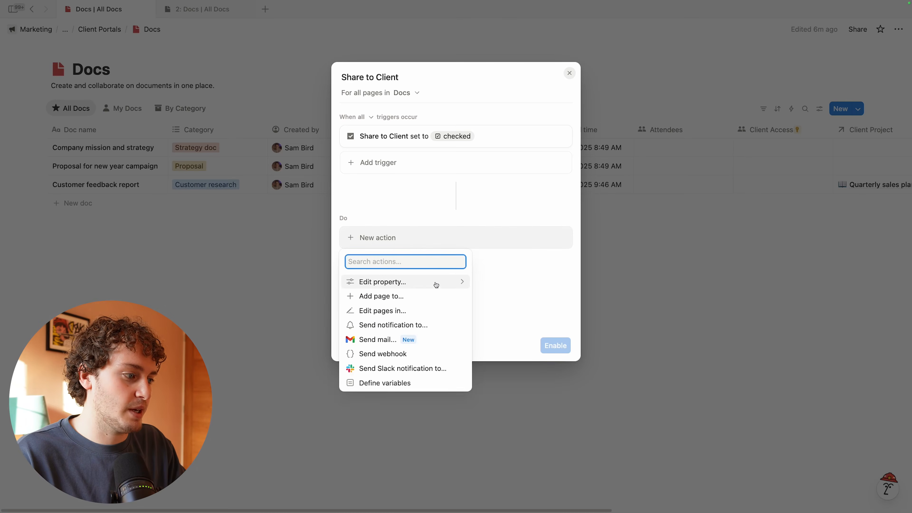
{"action": "left_click", "coordinate": [415, 285]}
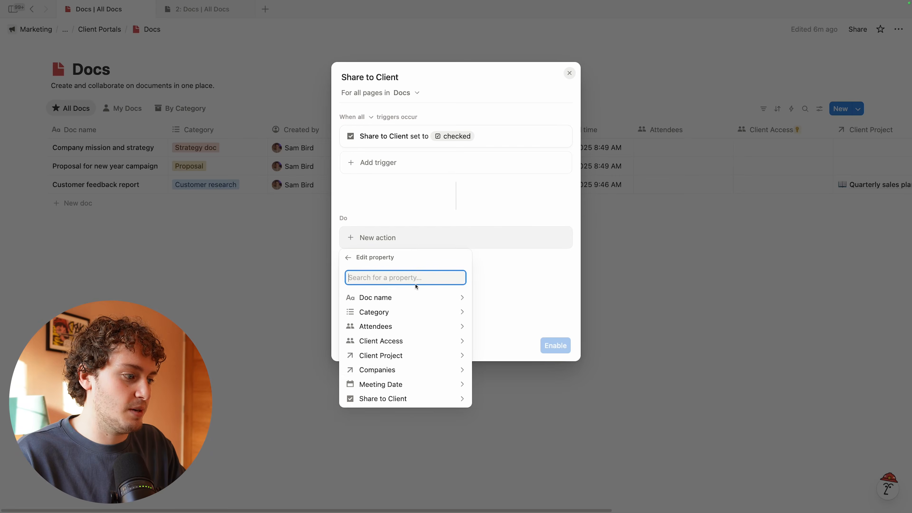
{"action": "left_click", "coordinate": [393, 371]}
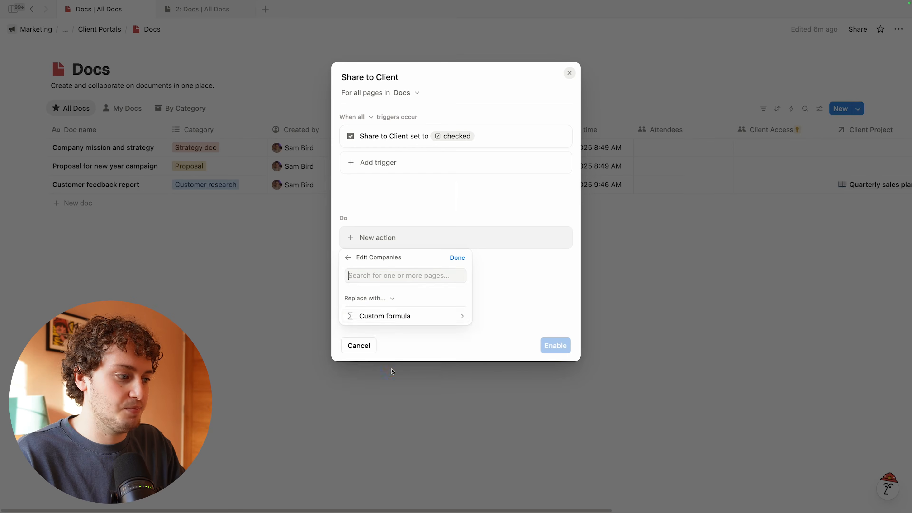
{"action": "left_click", "coordinate": [408, 316]}
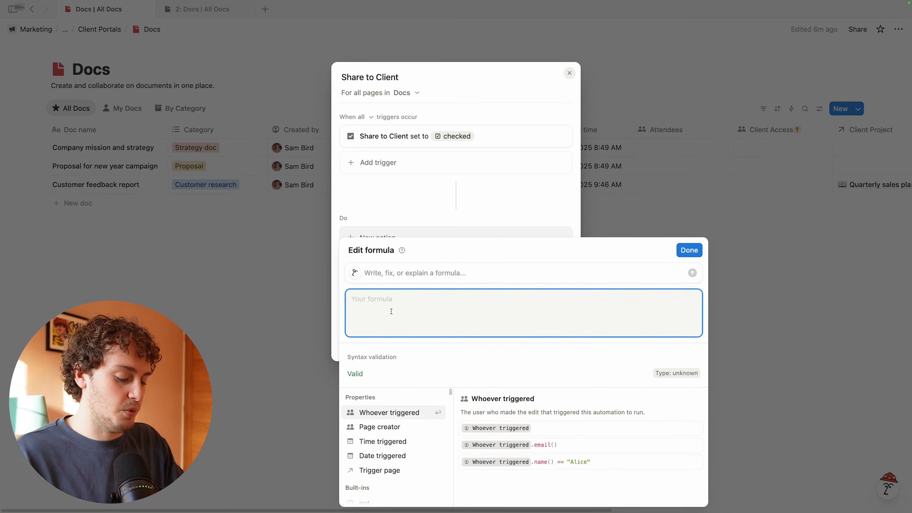
Step: Write and save the Companies formula map(Trigger page.Client Project,current.Companies), using property references
{"action": "type", "text": "map("}
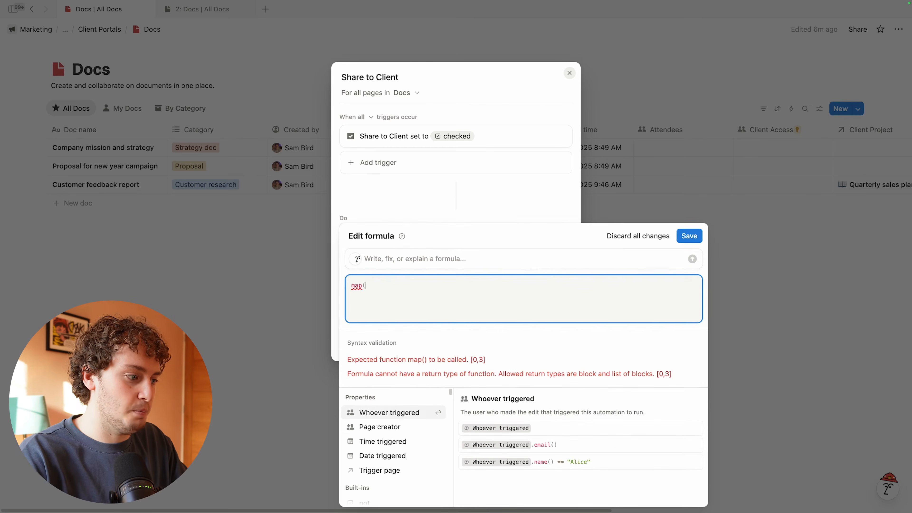
{"action": "type", "text": "trigg"}
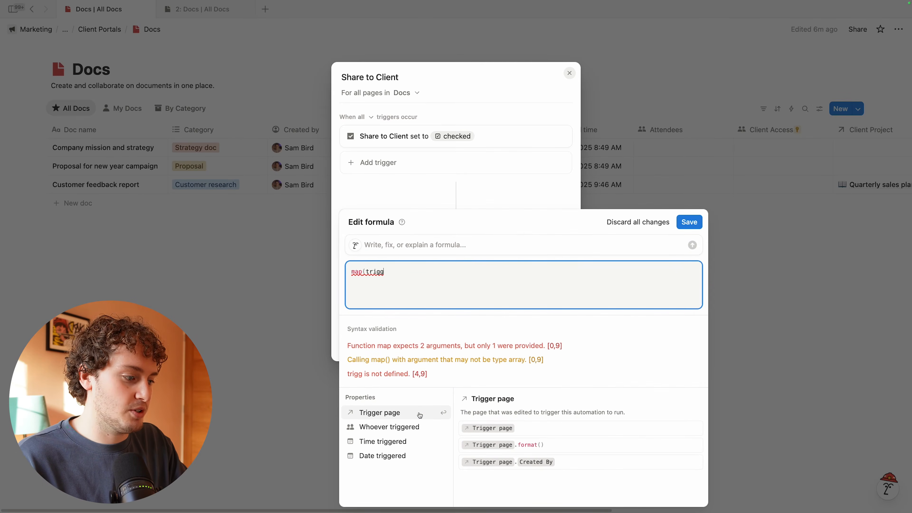
{"action": "left_click", "coordinate": [407, 412]}
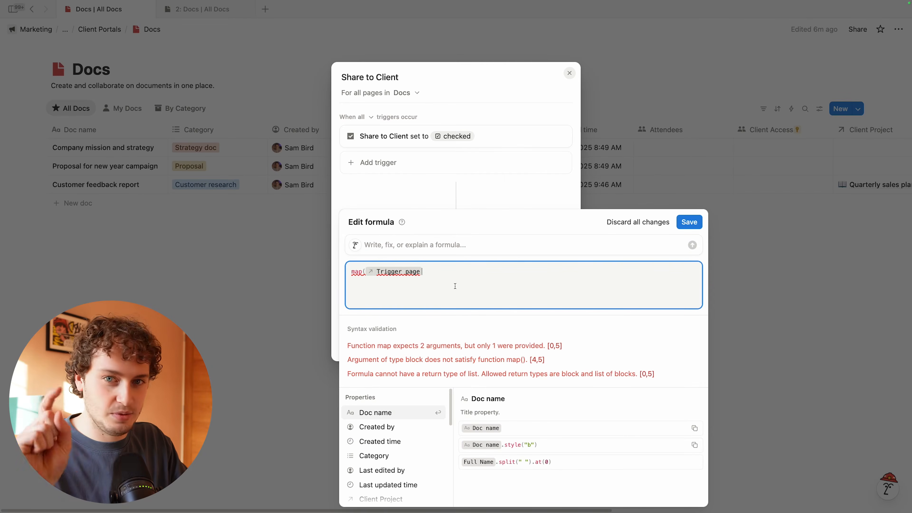
{"action": "type", "text": "."}
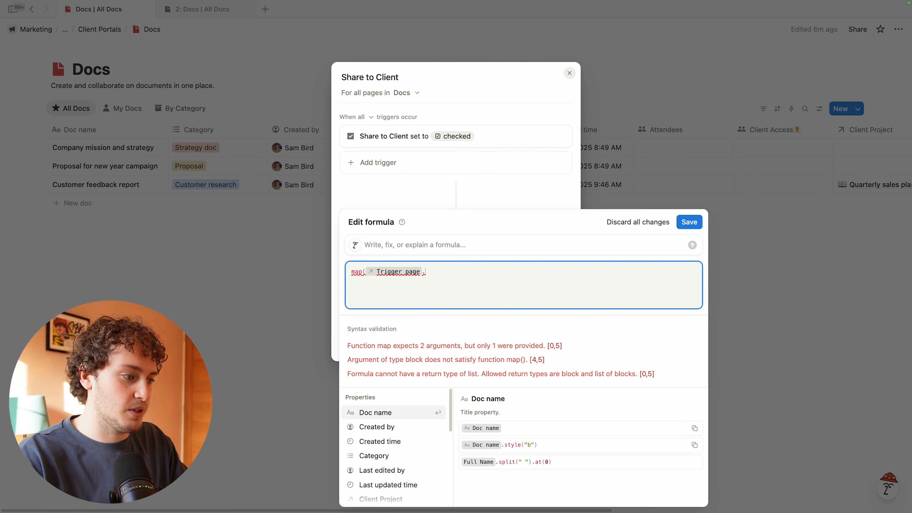
{"action": "type", "text": "clie"}
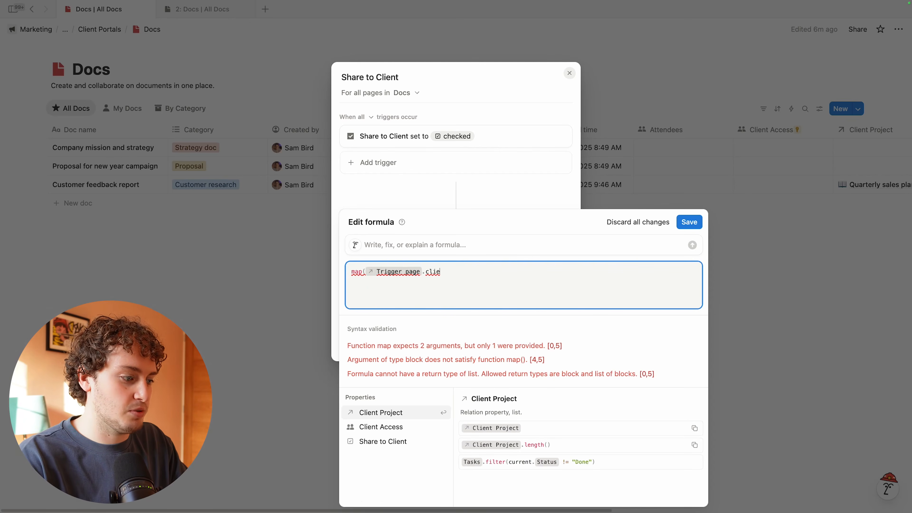
{"action": "key", "text": "Return"}
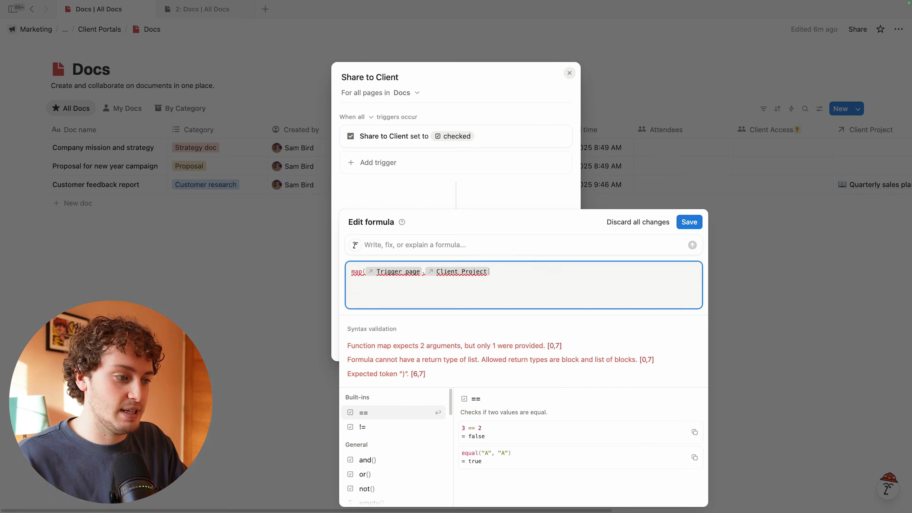
{"action": "type", "text": ","}
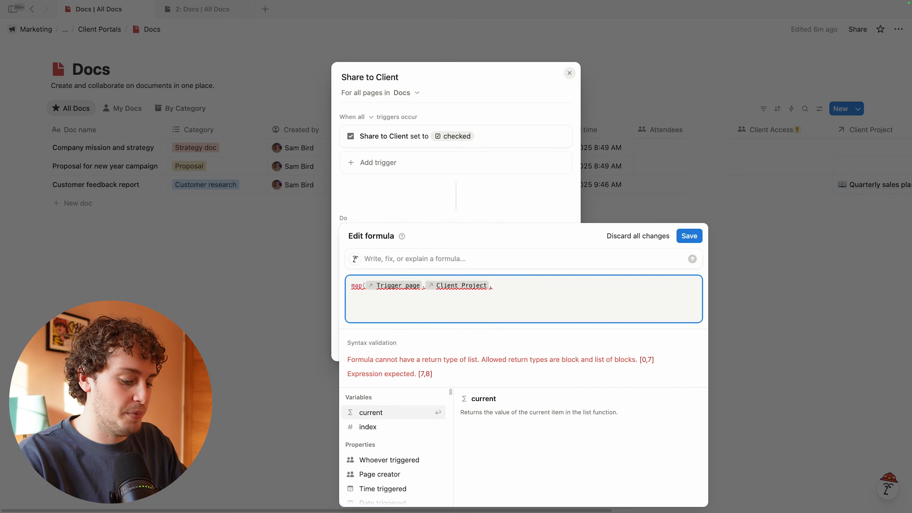
{"action": "type", "text": "current.comp"}
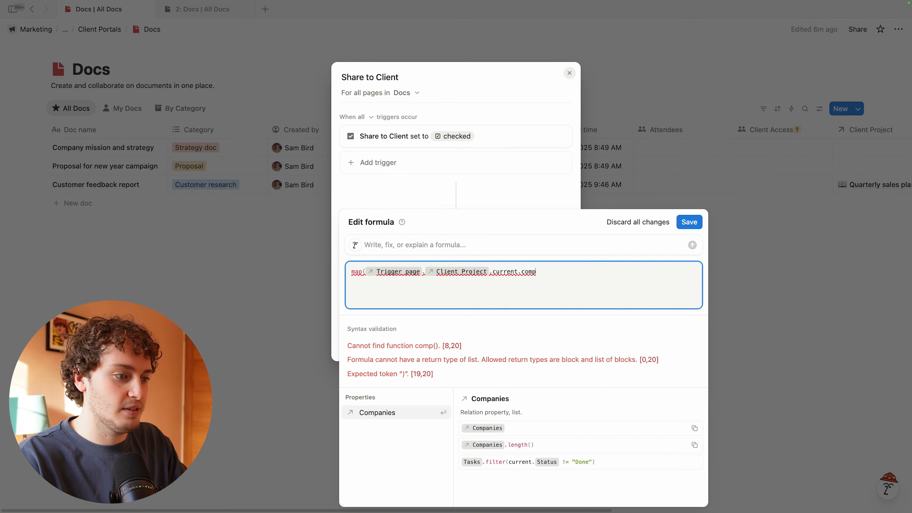
{"action": "key", "text": "Return"}
{"action": "type", "text": ")"}
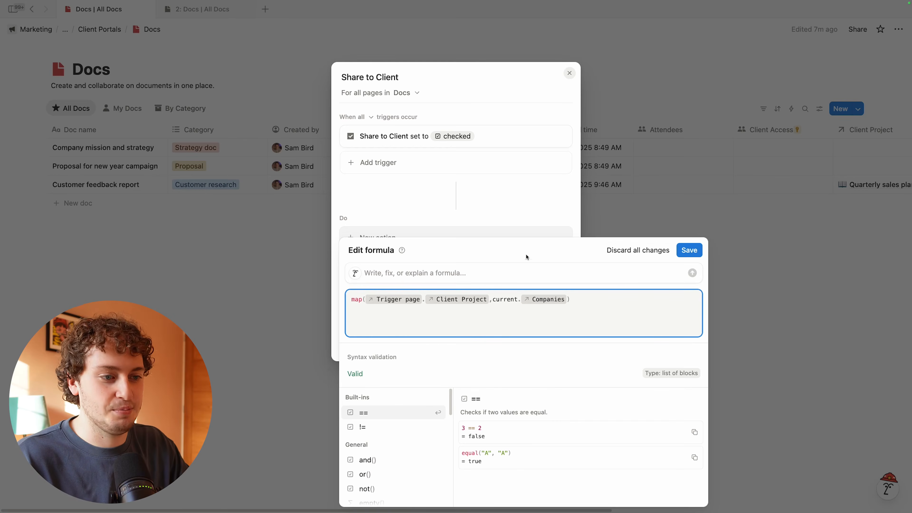
{"action": "left_click", "coordinate": [690, 251]}
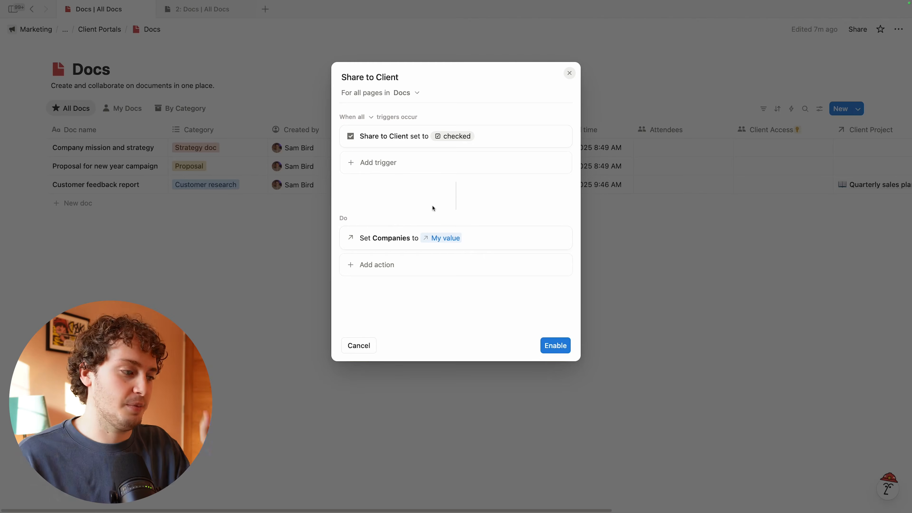
Step: Add a second action that replaces the Client Access property with the value of a custom formula
{"action": "left_click", "coordinate": [380, 268]}
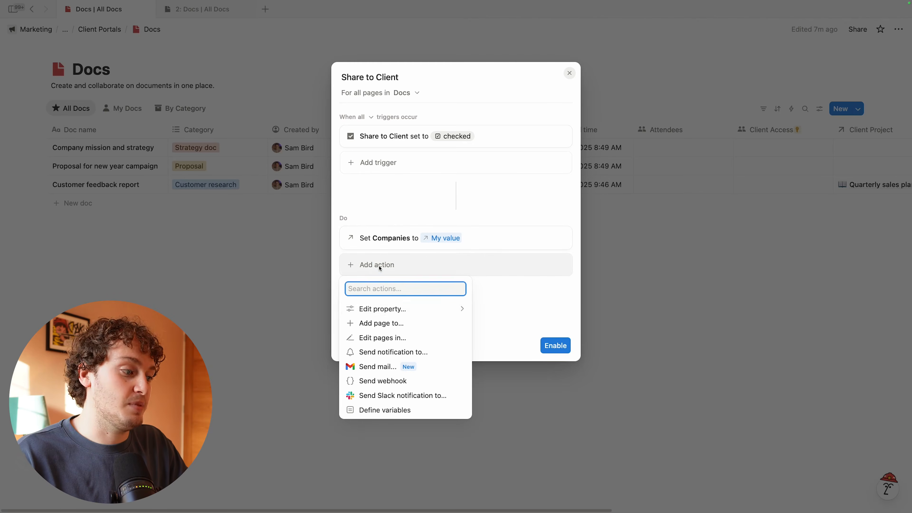
{"action": "left_click", "coordinate": [396, 308]}
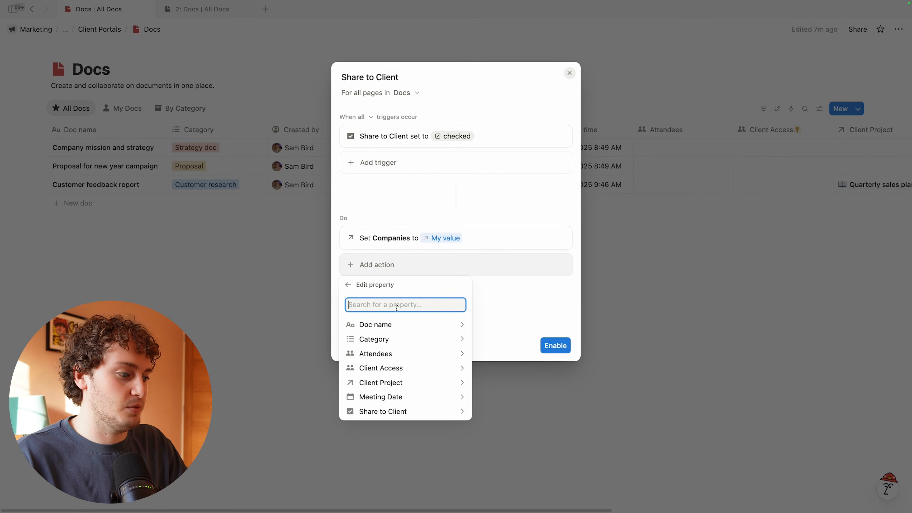
{"action": "left_click", "coordinate": [403, 369]}
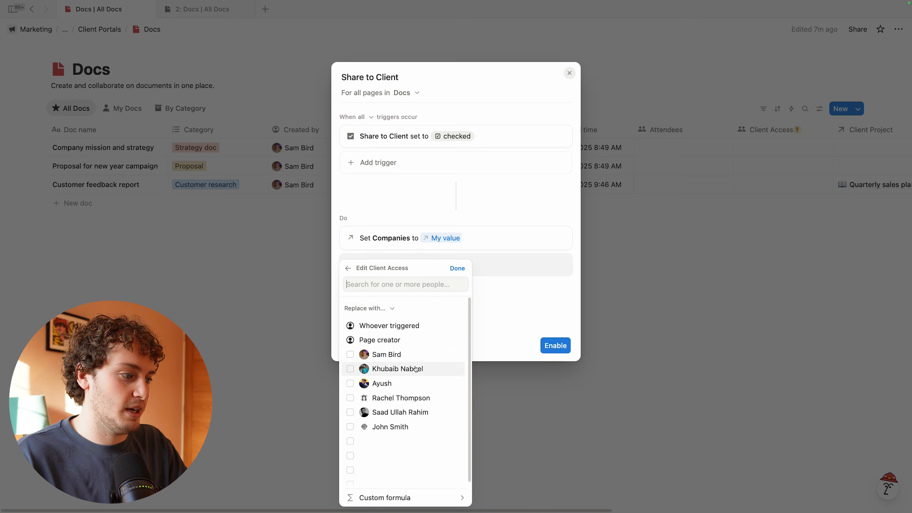
{"action": "left_click", "coordinate": [378, 309]}
{"action": "left_click", "coordinate": [367, 338]}
{"action": "left_click", "coordinate": [414, 498]}
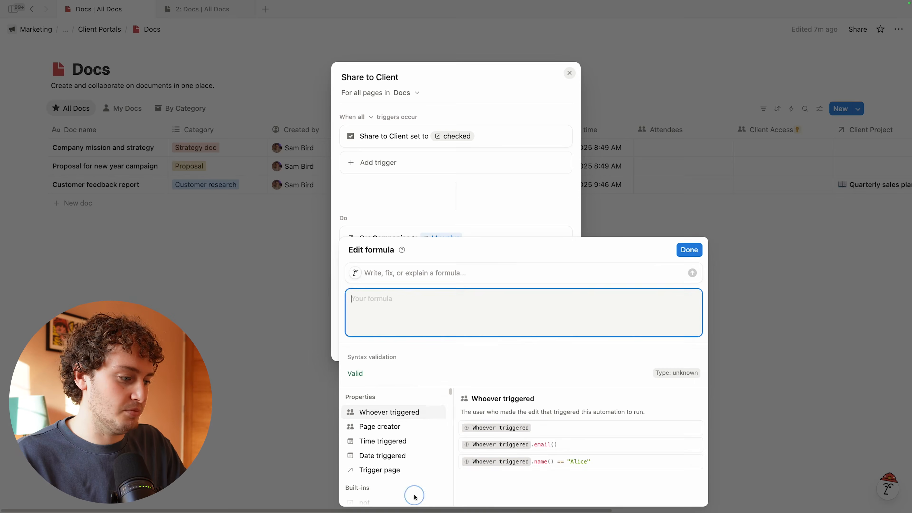
Step: Save the Client Access formula map(Trigger page.Client Project,current.Client Access), using property references, and enable the automation
{"action": "type", "text": "map(trigg"}
{"action": "key", "text": "Return"}
{"action": "type", "text": ".client"}
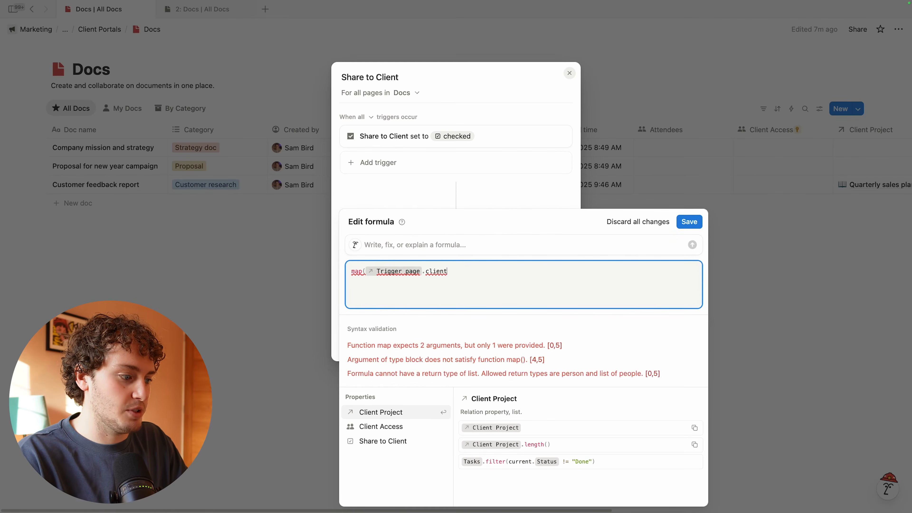
{"action": "key", "text": "Return"}
{"action": "type", "text": ",curren"}
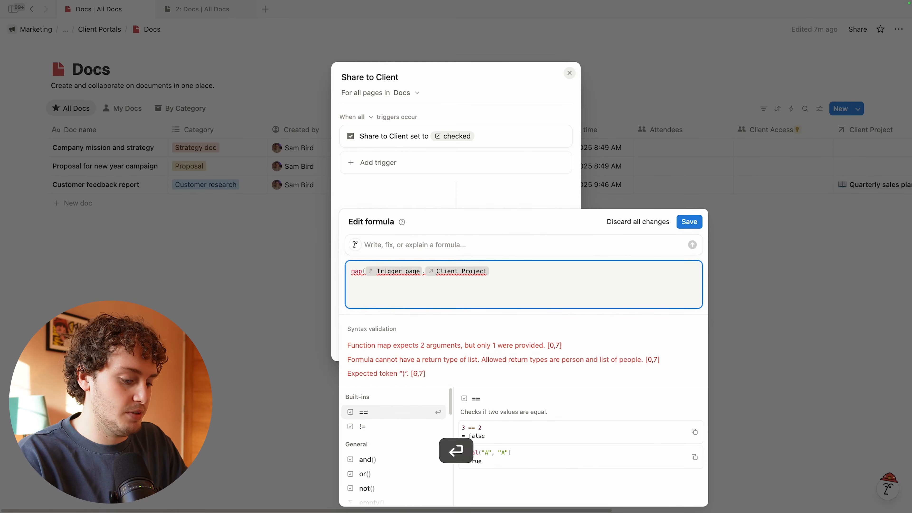
{"action": "type", "text": "t."}
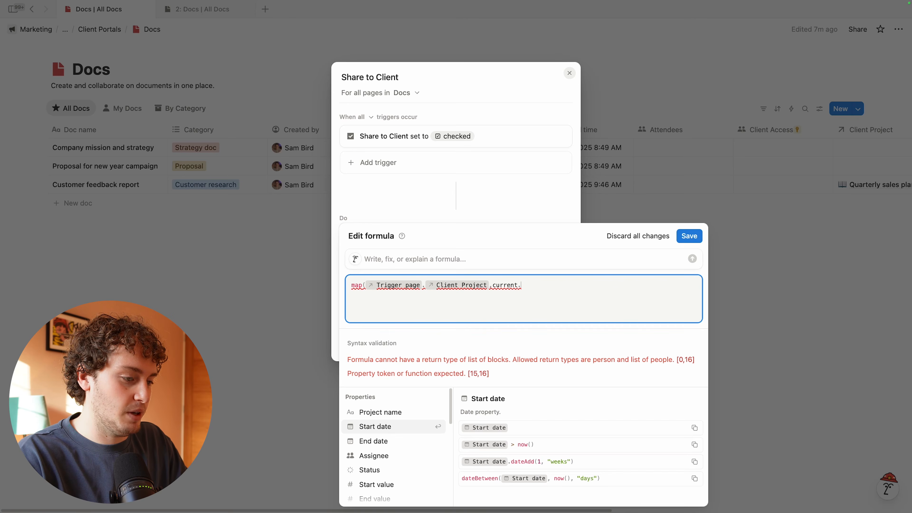
{"action": "type", "text": "client"}
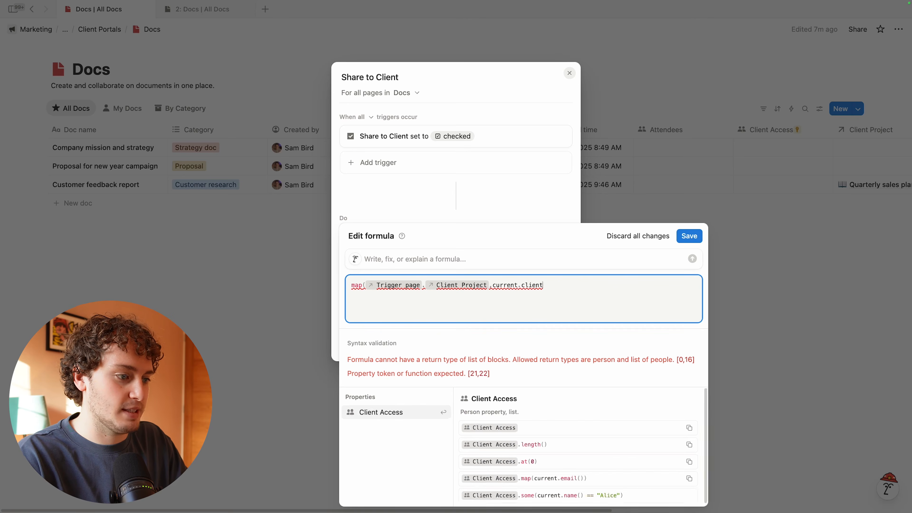
{"action": "key", "text": "Return"}
{"action": "type", "text": ")"}
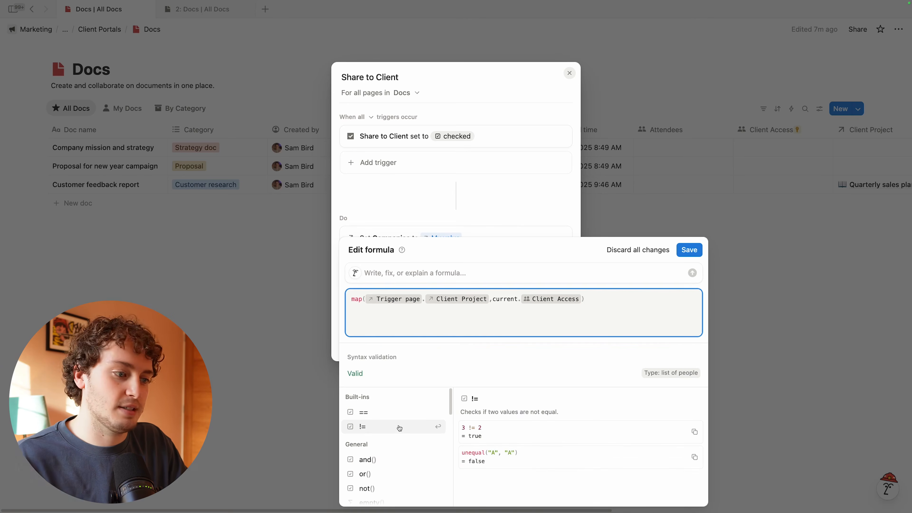
{"action": "left_click", "coordinate": [690, 250]}
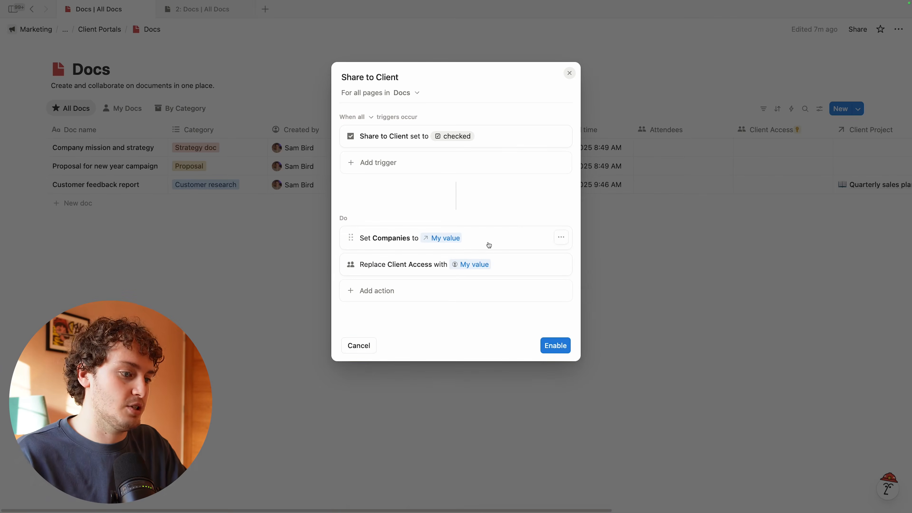
{"action": "left_click", "coordinate": [556, 345]}
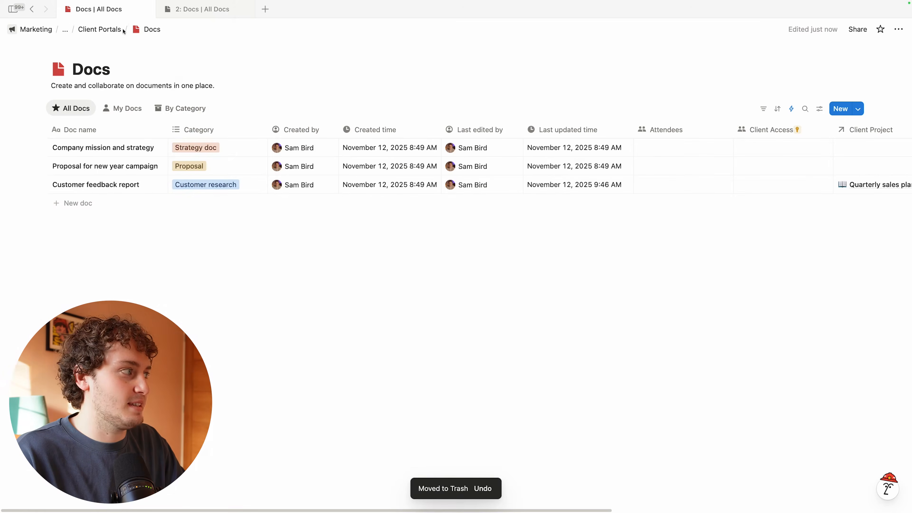
Step: Open Project A from the Client Projects database as a full page with its property details shown
{"action": "left_click", "coordinate": [107, 31]}
{"action": "left_click", "coordinate": [336, 153]}
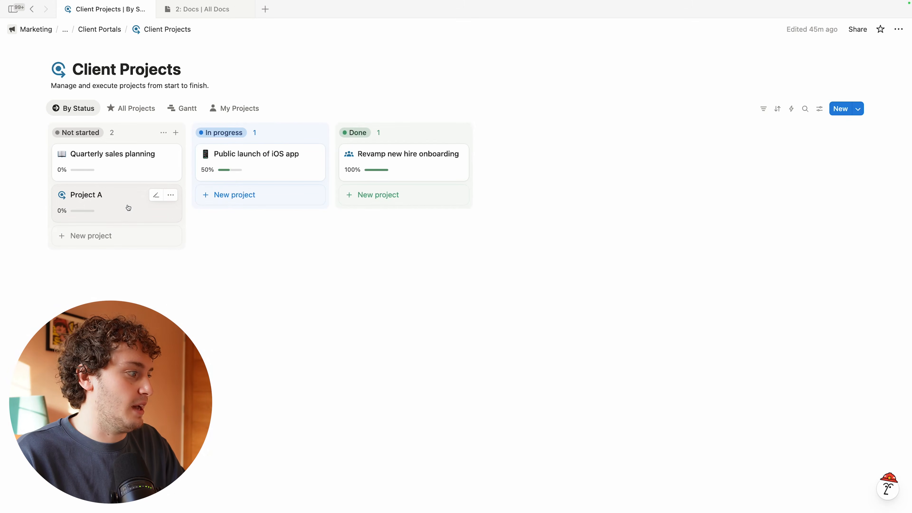
{"action": "left_click", "coordinate": [128, 208]}
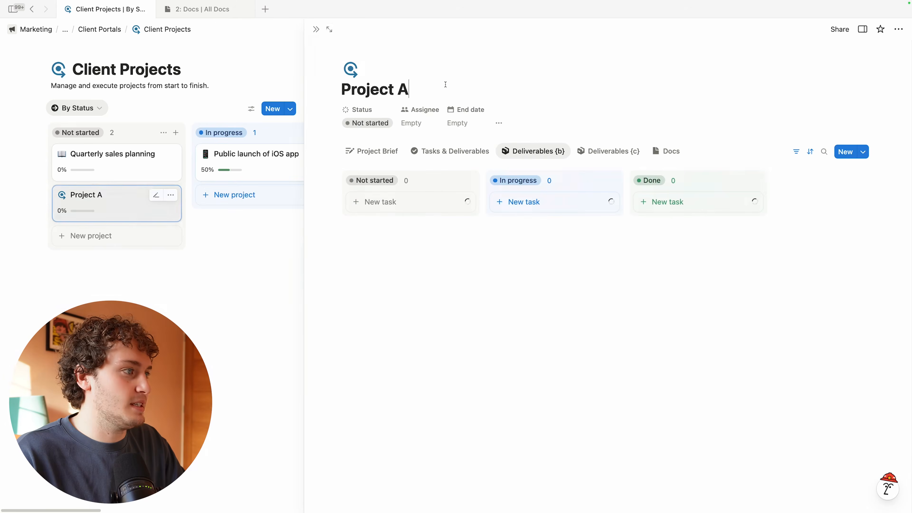
{"action": "left_click", "coordinate": [329, 30]}
{"action": "left_click", "coordinate": [430, 197]}
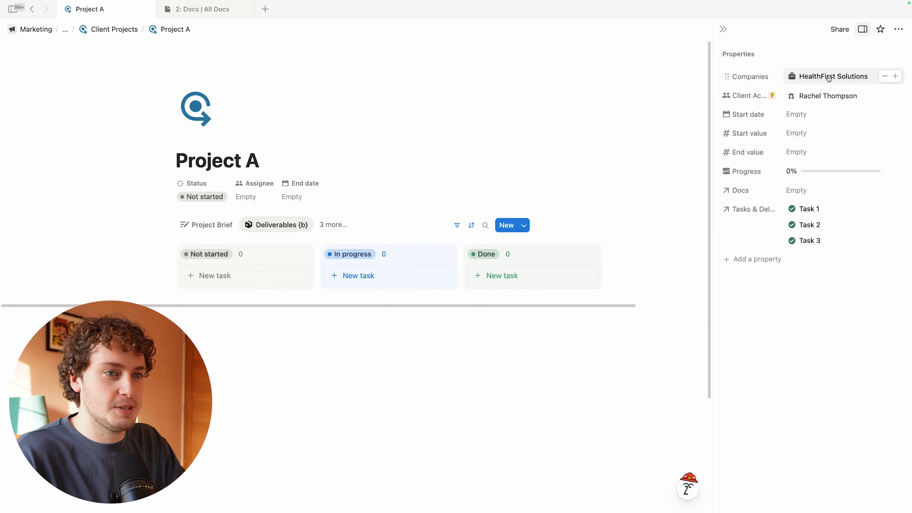
Step: Switch Project A to its Docs view and add a new doc named Doc 1
{"action": "left_click", "coordinate": [723, 29]}
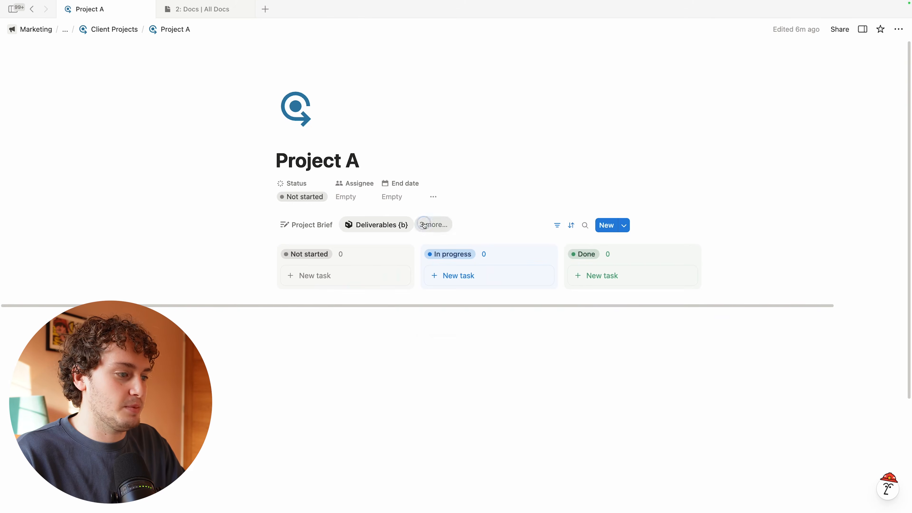
{"action": "left_click", "coordinate": [424, 225]}
{"action": "left_click", "coordinate": [462, 324]}
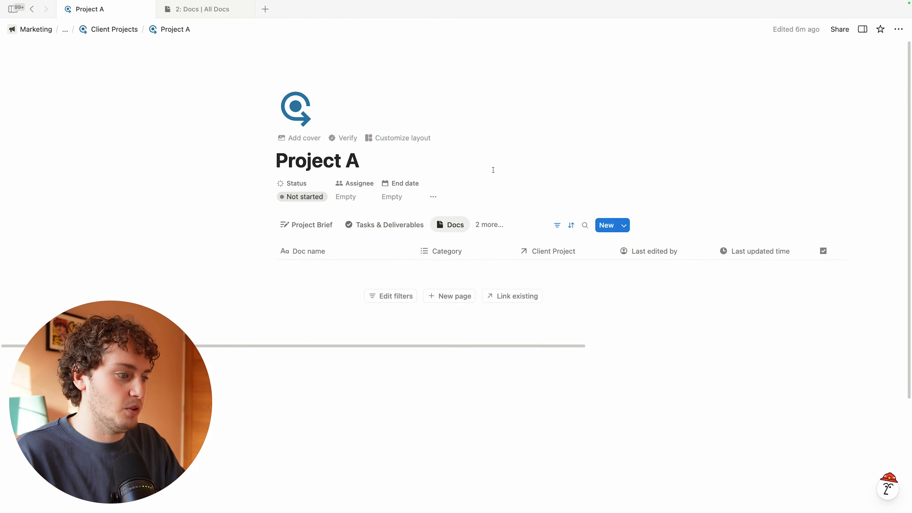
{"action": "left_click", "coordinate": [438, 298]}
{"action": "type", "text": "Doc 1"}
{"action": "key", "text": "Return"}
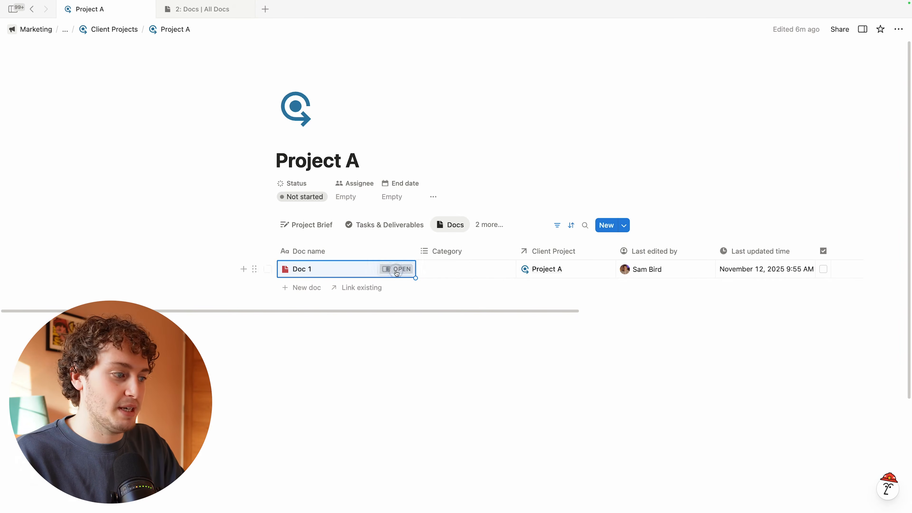
Step: Open Doc 1 beside the project with its property details shown and enable its Share to Client checkbox
{"action": "left_click", "coordinate": [397, 270]}
{"action": "left_click", "coordinate": [510, 123]}
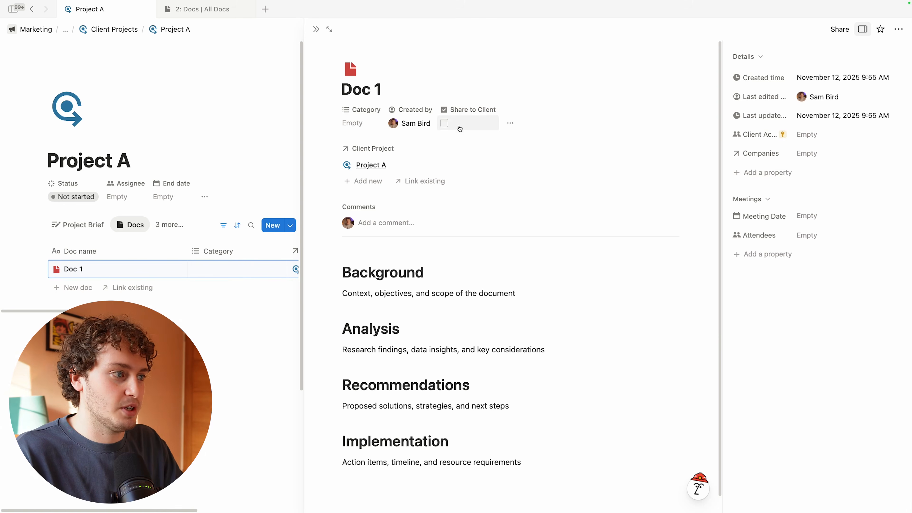
{"action": "left_click", "coordinate": [316, 29]}
{"action": "scroll", "coordinate": [536, 265], "scroll_direction": "right", "scroll_amount": 5}
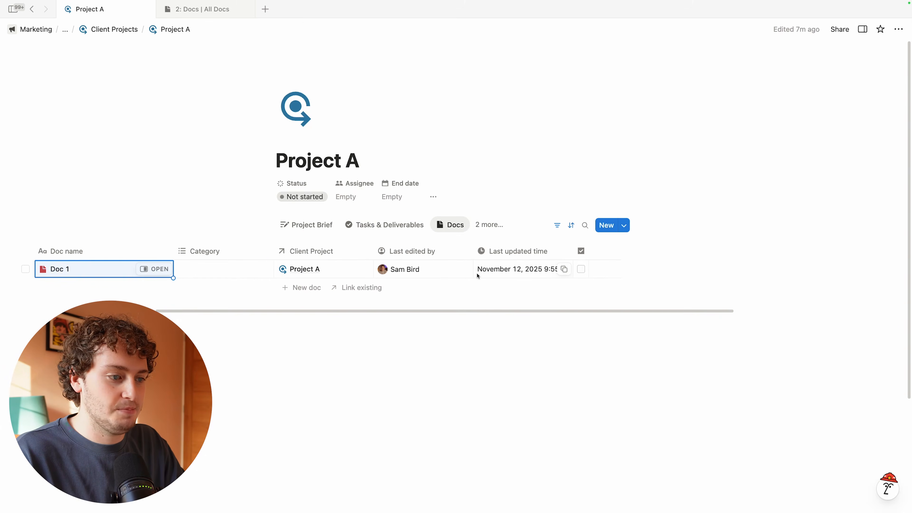
{"action": "scroll", "coordinate": [476, 273], "scroll_direction": "left", "scroll_amount": 5}
{"action": "left_click", "coordinate": [394, 269]}
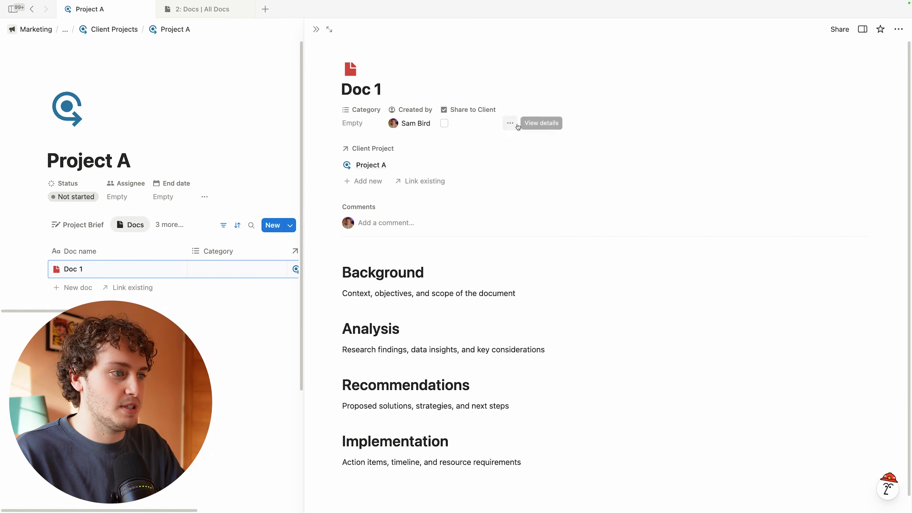
{"action": "left_click", "coordinate": [444, 124]}
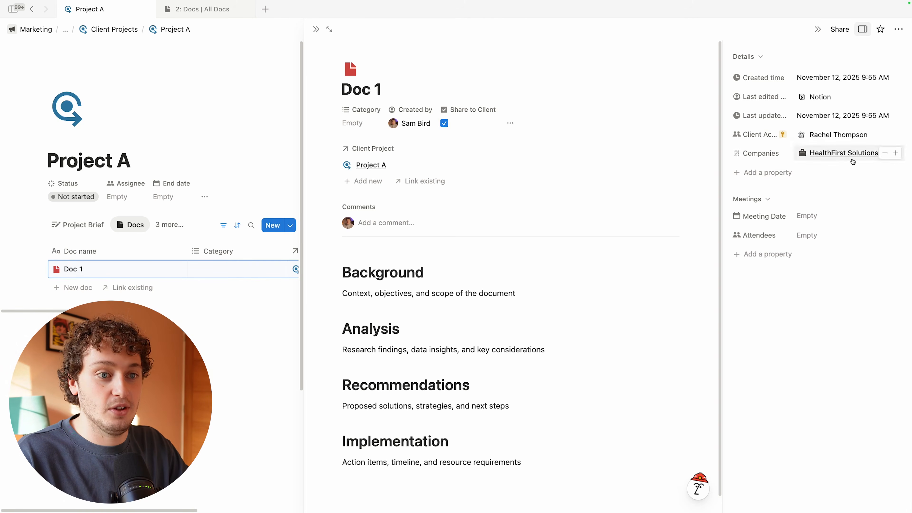
Step: Open the linked HealthFirst Solutions company as a full page and examine its Docs view for the shared doc
{"action": "left_click", "coordinate": [843, 153]}
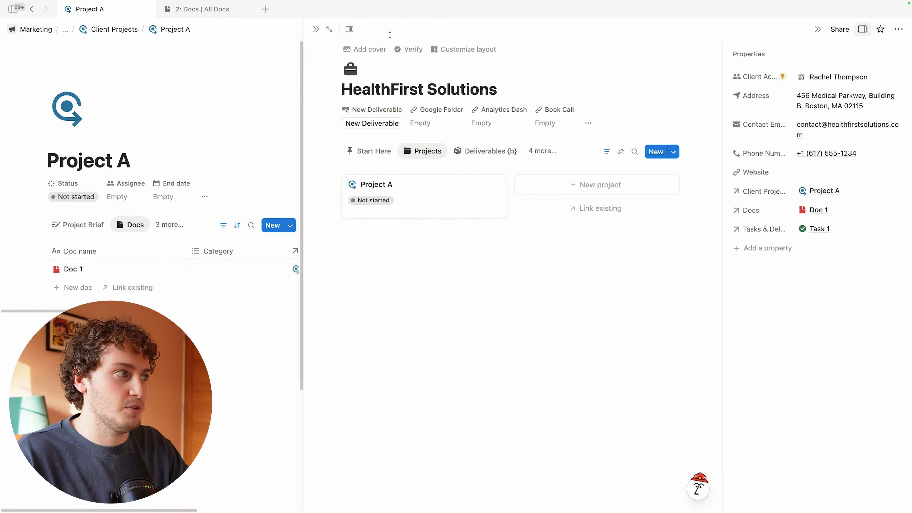
{"action": "left_click", "coordinate": [328, 31]}
{"action": "left_click", "coordinate": [721, 30]}
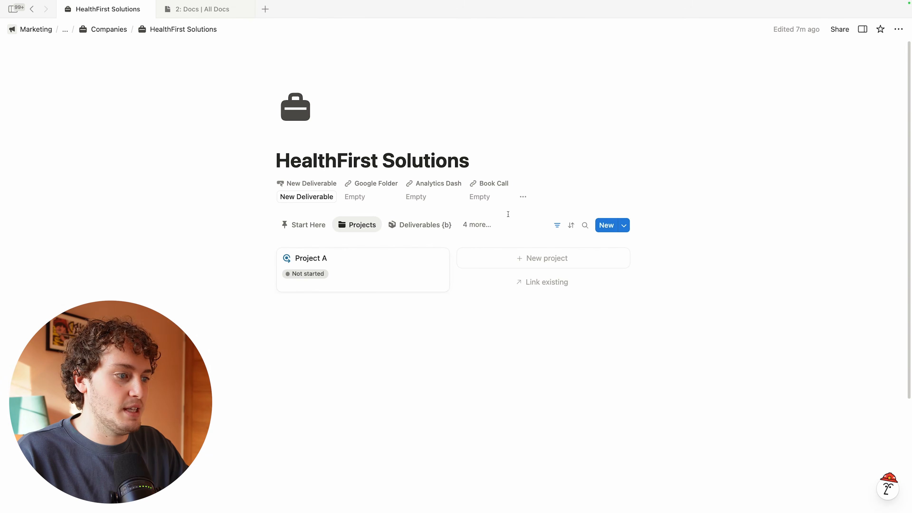
{"action": "left_click", "coordinate": [475, 224]}
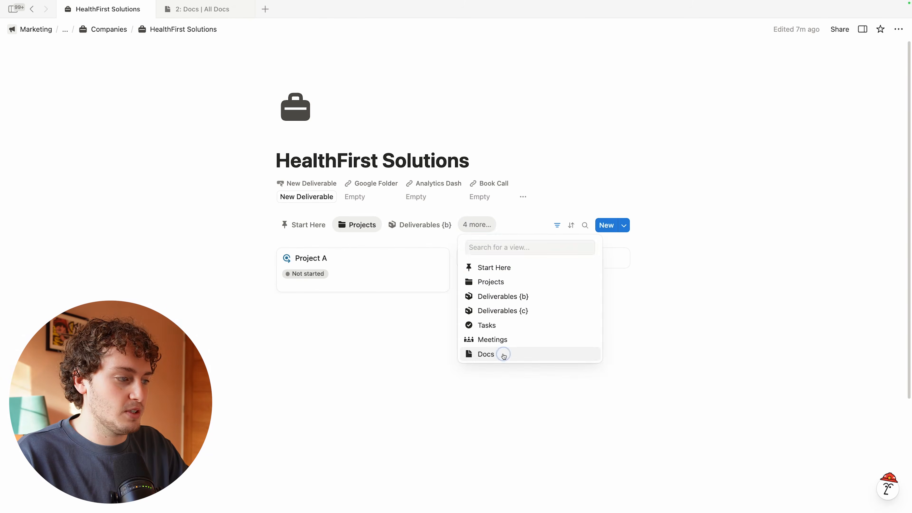
{"action": "left_click", "coordinate": [503, 355]}
{"action": "scroll", "coordinate": [241, 310], "scroll_direction": "down", "scroll_amount": 5}
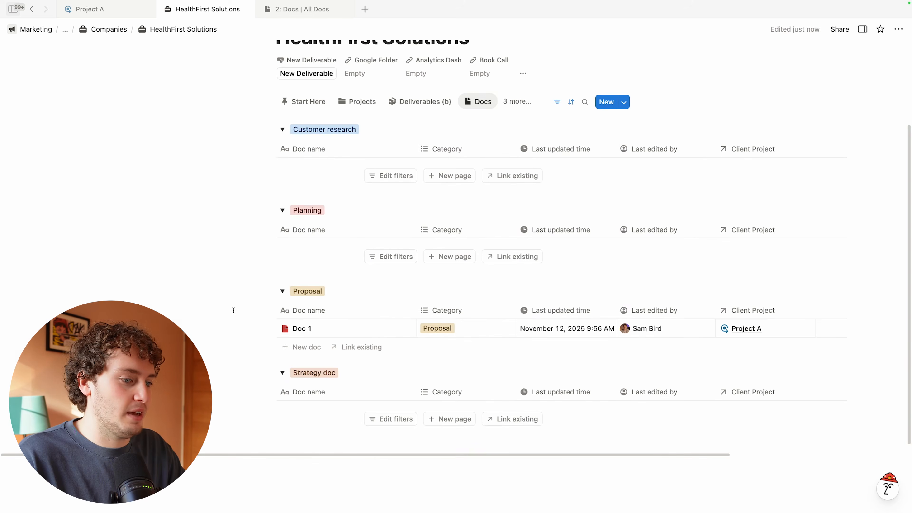
{"action": "scroll", "coordinate": [354, 327], "scroll_direction": "up", "scroll_amount": 5}
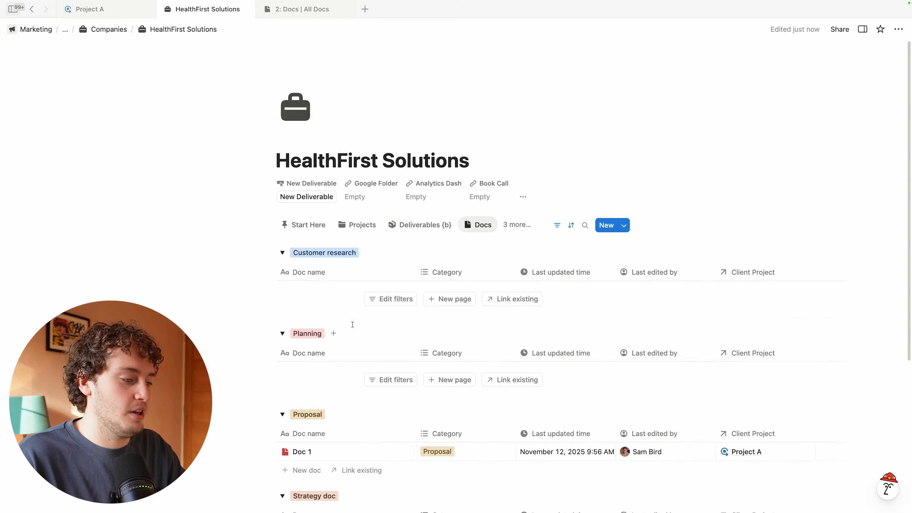
{"action": "scroll", "coordinate": [354, 326], "scroll_direction": "down", "scroll_amount": 5}
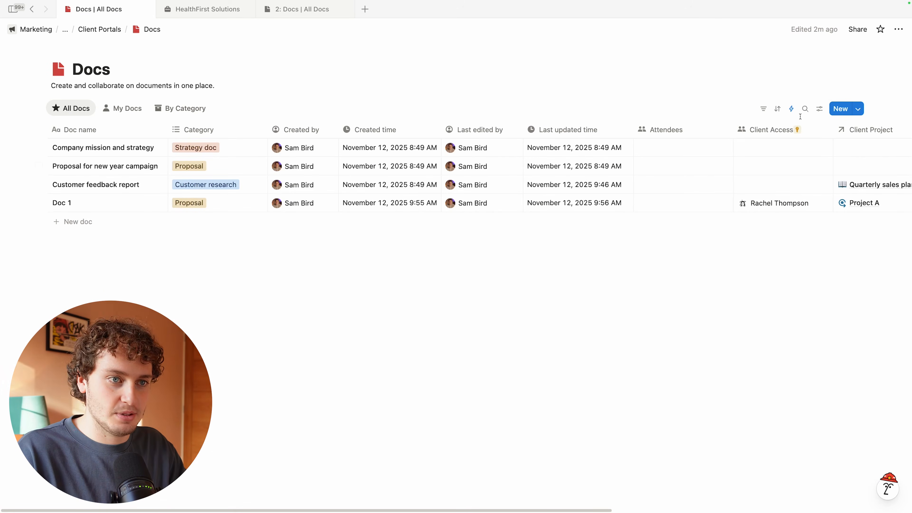
Step: Create a Docs automation named Remove from Client, triggered when Share to Client is set to unchecked
{"action": "left_click", "coordinate": [792, 108]}
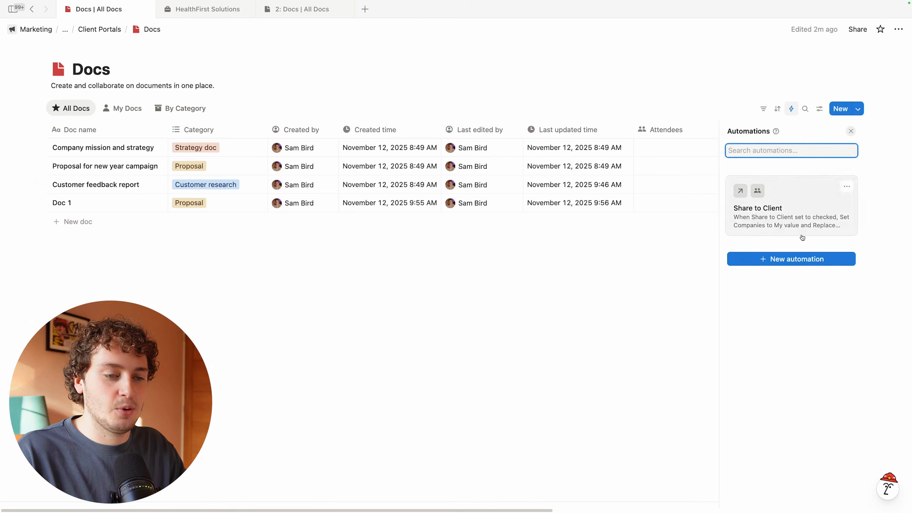
{"action": "left_click", "coordinate": [804, 259]}
{"action": "left_click", "coordinate": [388, 71]}
{"action": "type", "text": "Remove from Client"}
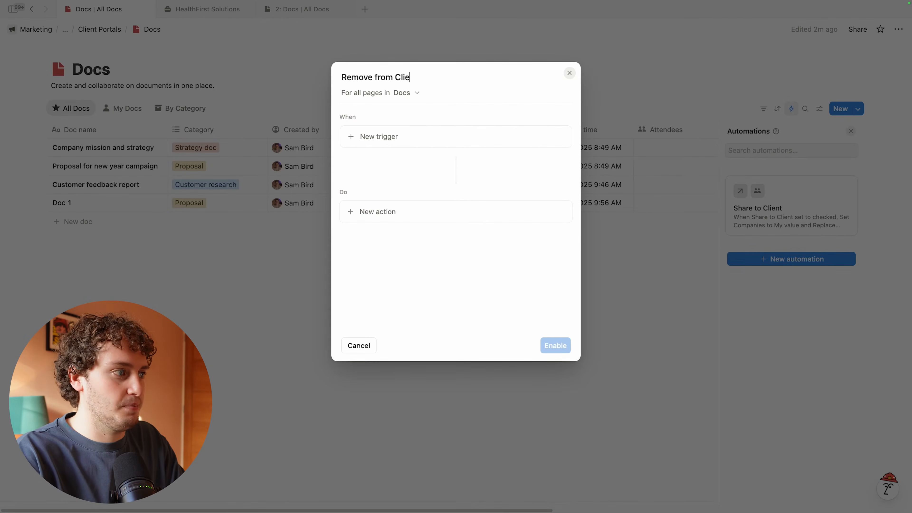
{"action": "left_click", "coordinate": [385, 139]}
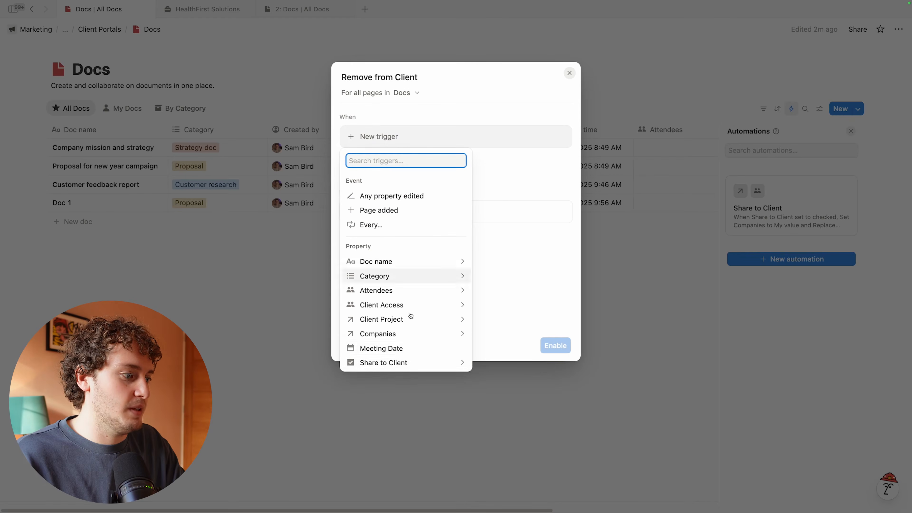
{"action": "left_click", "coordinate": [412, 362]}
{"action": "left_click", "coordinate": [406, 189]}
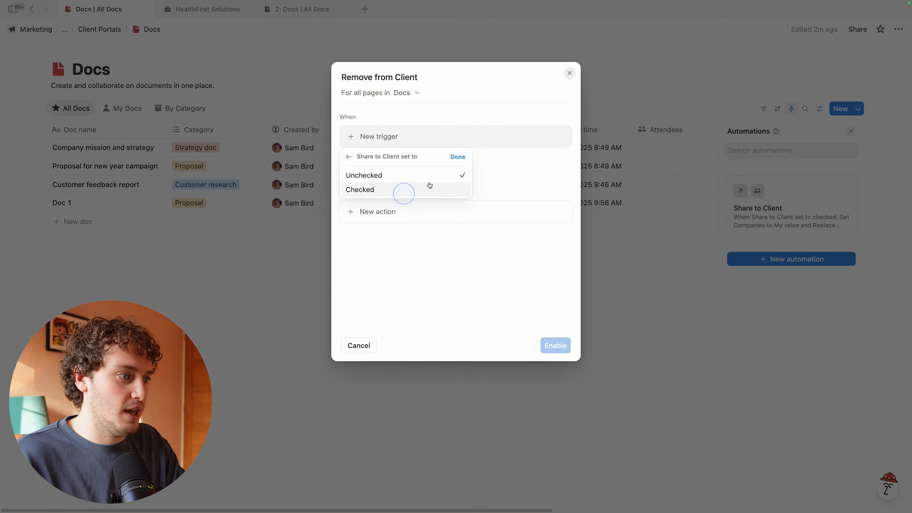
{"action": "left_click", "coordinate": [458, 157]}
Step: Add an action that edits the Companies property with the Remove option and no page selected, so it clears the property
{"action": "left_click", "coordinate": [371, 241]}
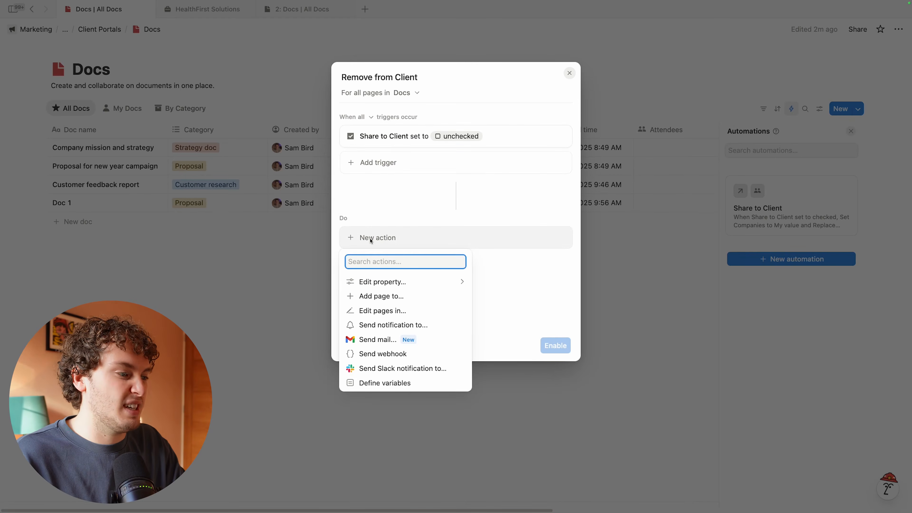
{"action": "left_click", "coordinate": [389, 282]}
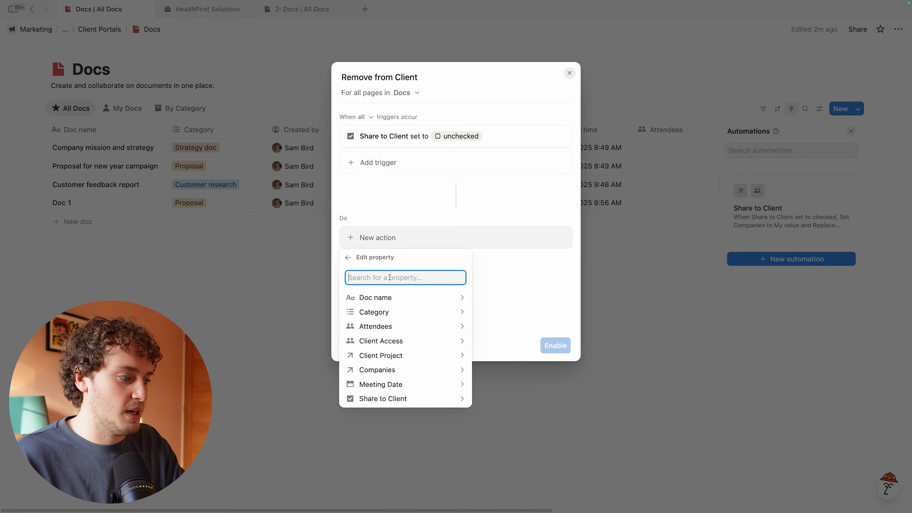
{"action": "left_click", "coordinate": [396, 371]}
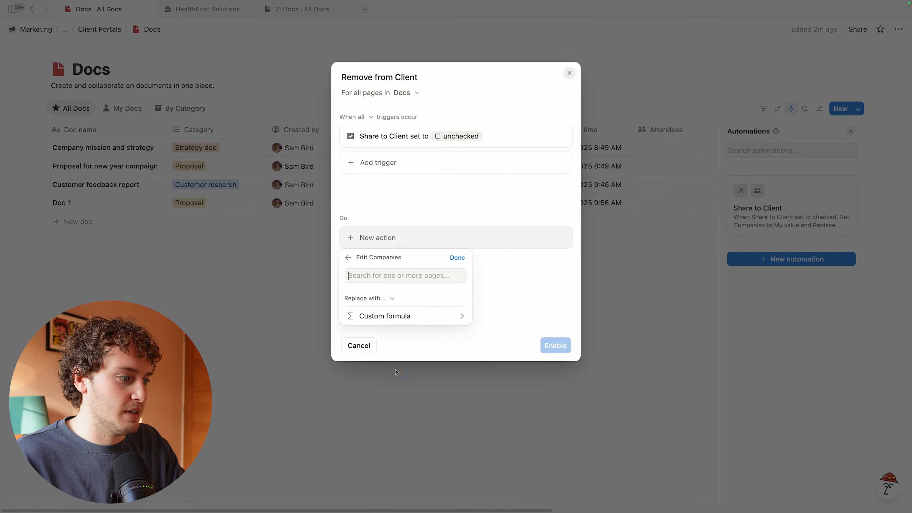
{"action": "left_click", "coordinate": [370, 298]}
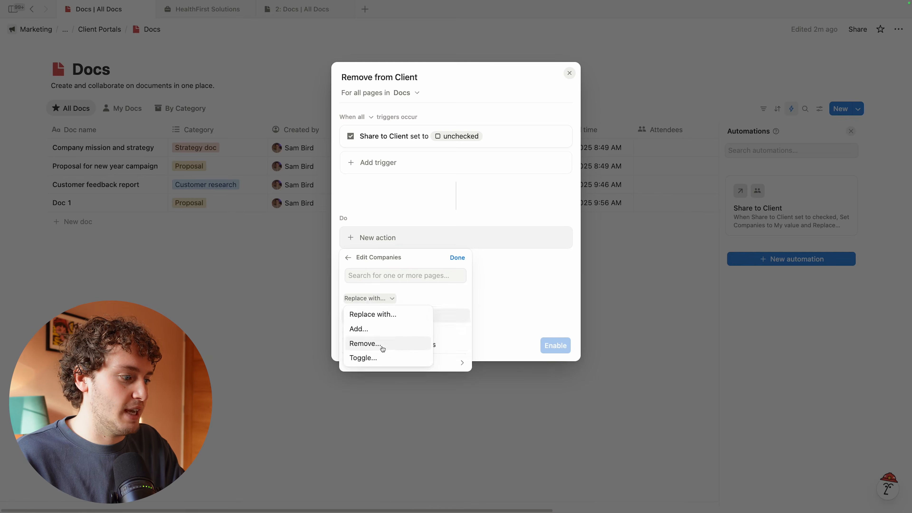
{"action": "left_click", "coordinate": [375, 344]}
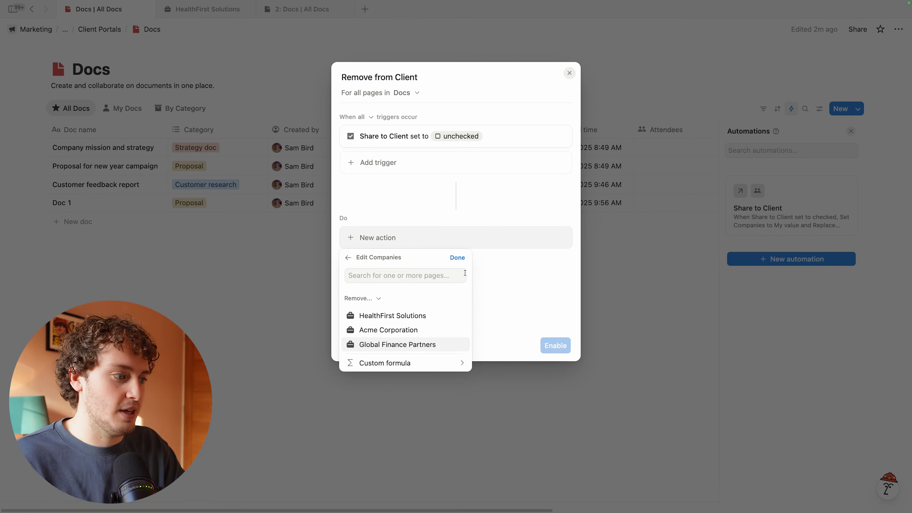
{"action": "left_click", "coordinate": [457, 257]}
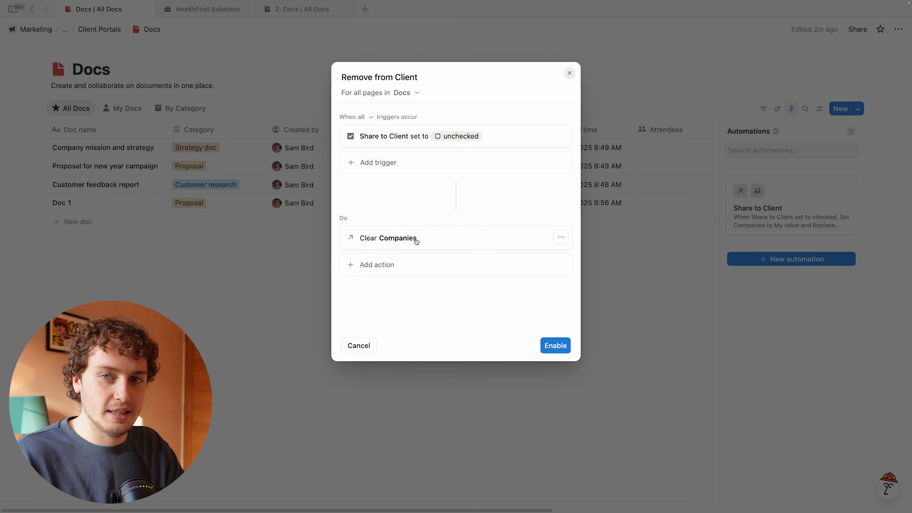
Step: Add a second action that clears Client Access using the Remove option with nobody selected, and enable the automation
{"action": "left_click", "coordinate": [385, 264]}
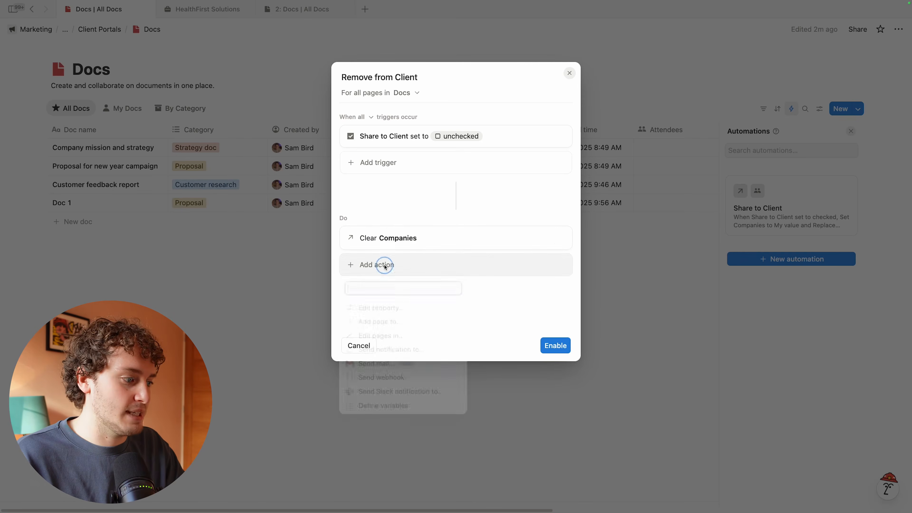
{"action": "left_click", "coordinate": [399, 310]}
{"action": "left_click", "coordinate": [398, 368]}
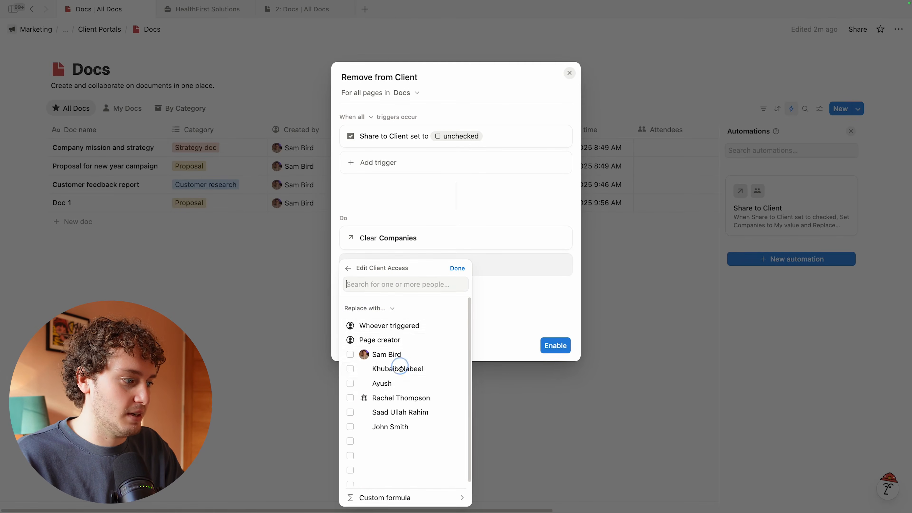
{"action": "left_click", "coordinate": [375, 312]}
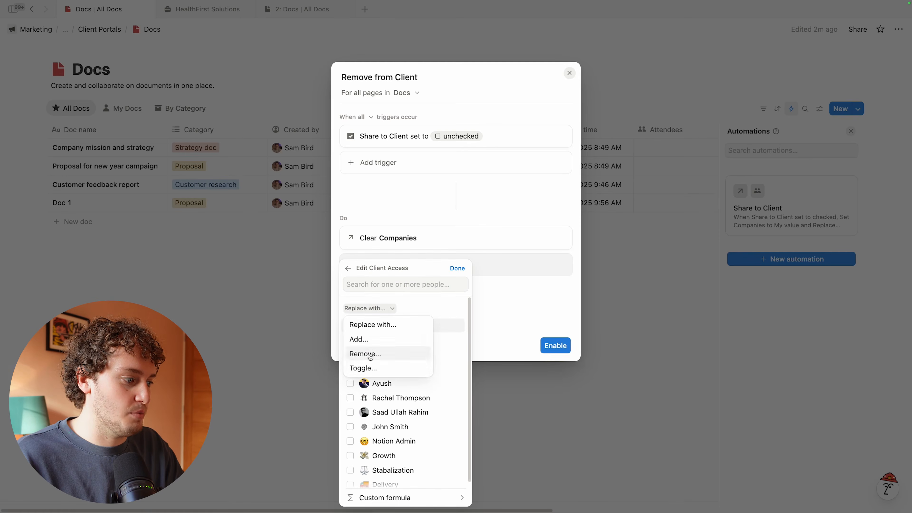
{"action": "left_click", "coordinate": [370, 353]}
{"action": "left_click", "coordinate": [458, 272]}
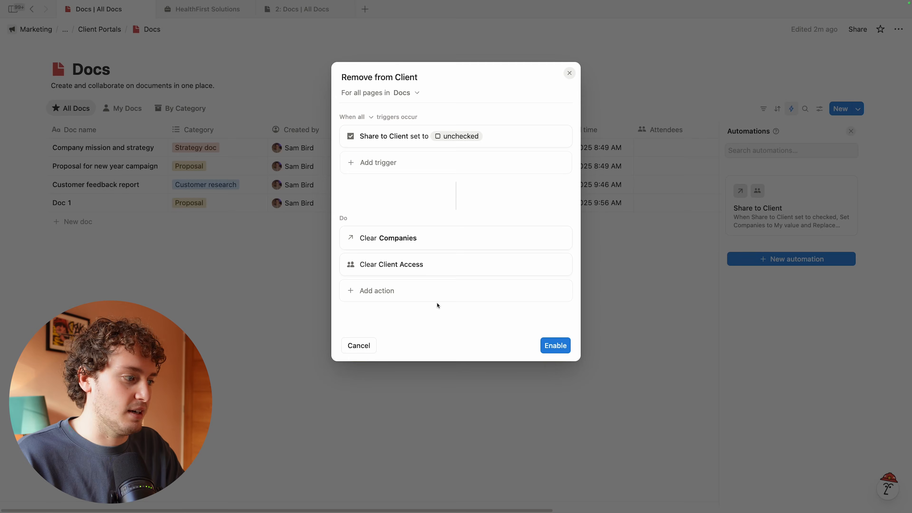
{"action": "left_click", "coordinate": [556, 345]}
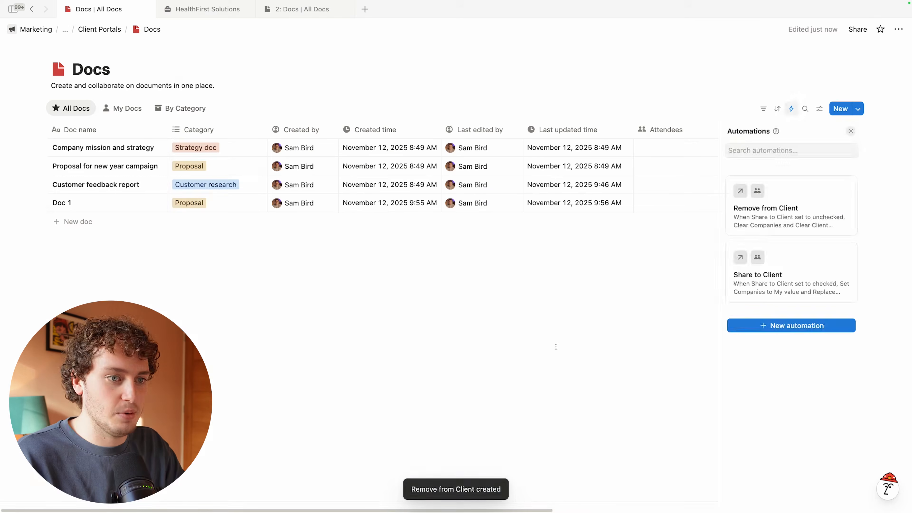
Step: Open Doc 1 from the Docs database and uncheck its Share to Client property
{"action": "left_click", "coordinate": [158, 203]}
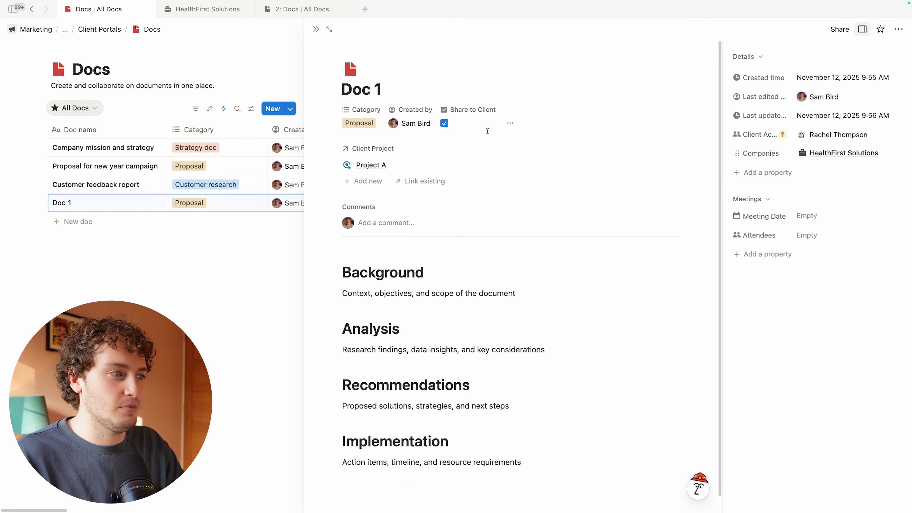
{"action": "left_click", "coordinate": [444, 124]}
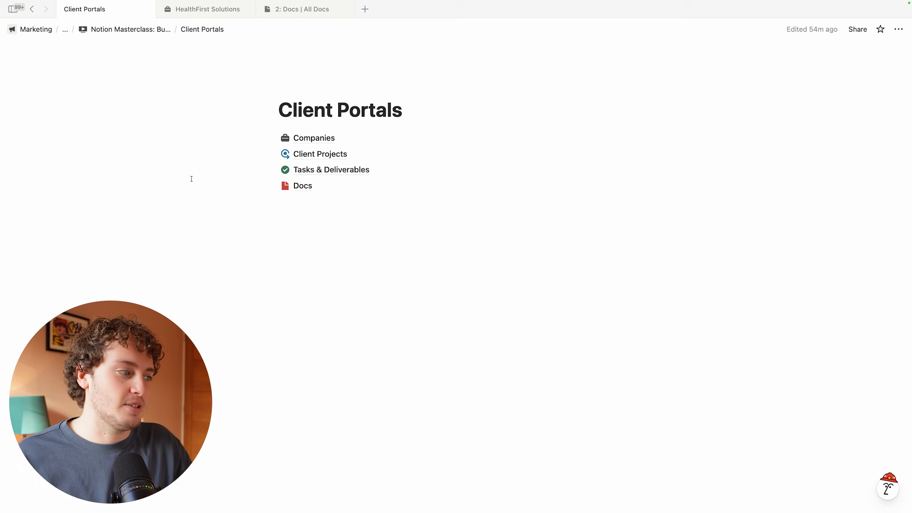
Step: In the Tasks & Deliverables database, create an automation named Share to Client, triggered when Share to Client is set to checked
{"action": "left_click", "coordinate": [338, 169]}
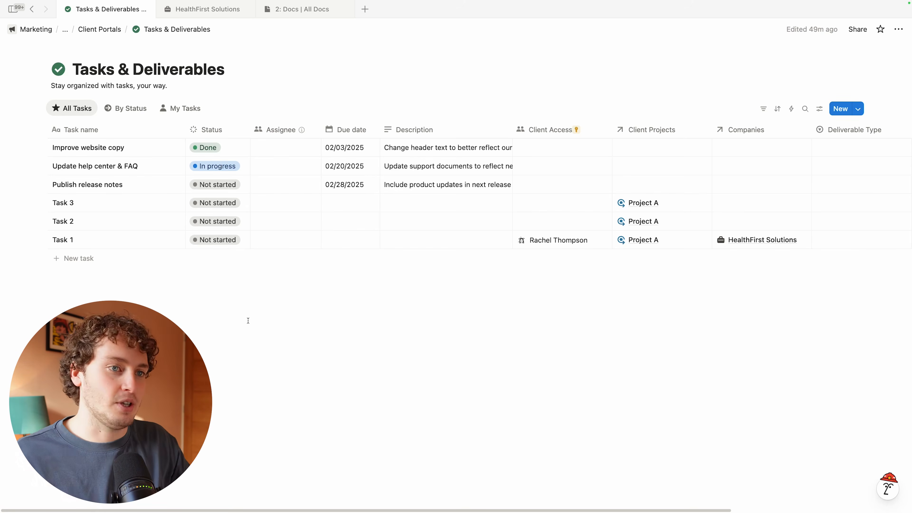
{"action": "left_click", "coordinate": [793, 109]}
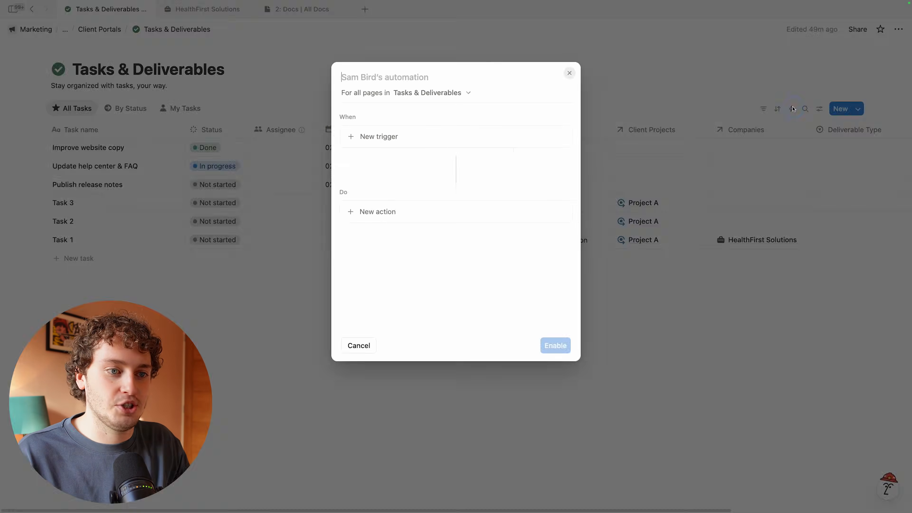
{"action": "type", "text": "Share to c"}
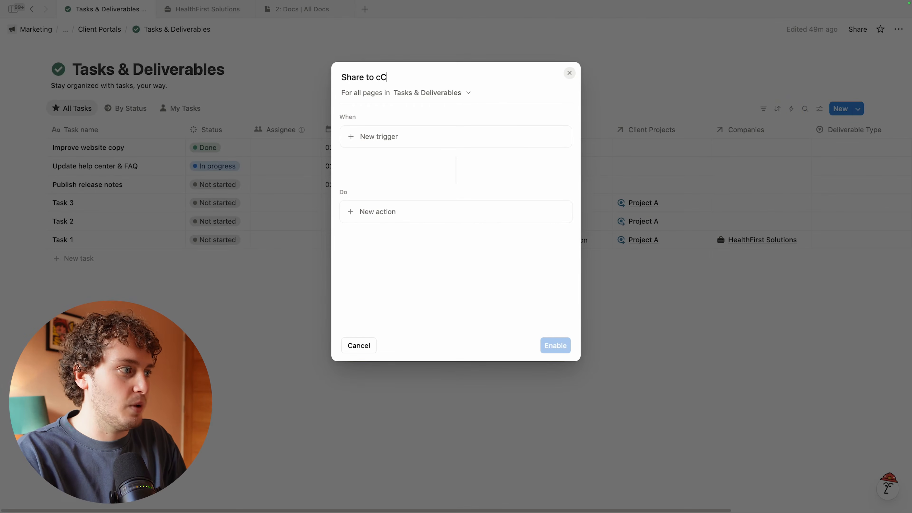
{"action": "type", "text": "lient"}
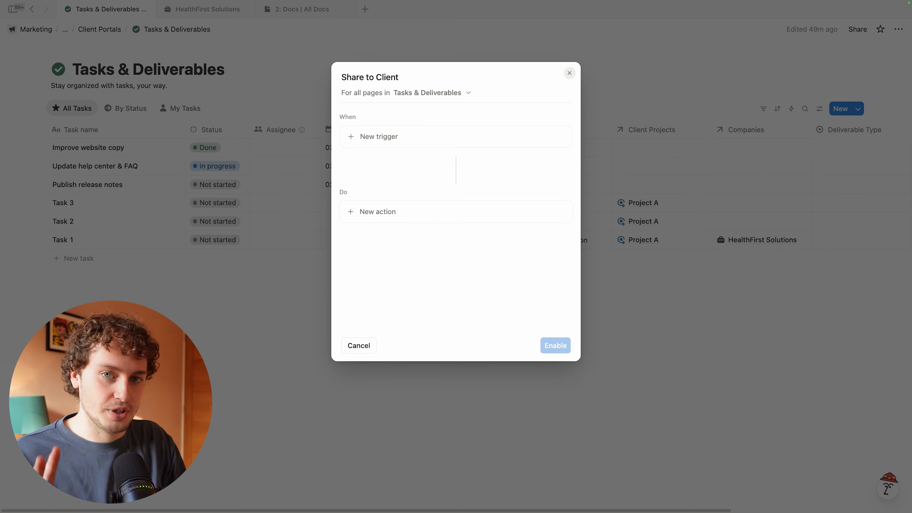
{"action": "left_click", "coordinate": [384, 144]}
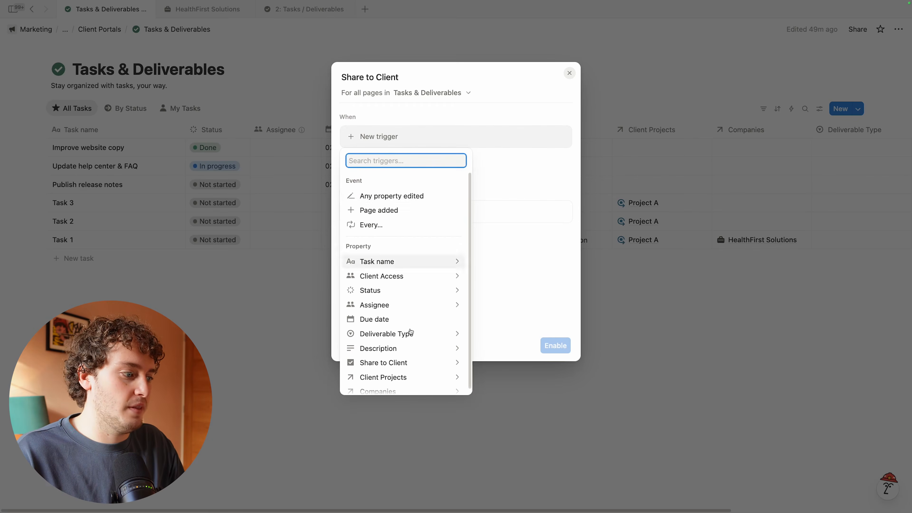
{"action": "left_click", "coordinate": [445, 354]}
{"action": "left_click", "coordinate": [402, 176]}
{"action": "left_click", "coordinate": [457, 157]}
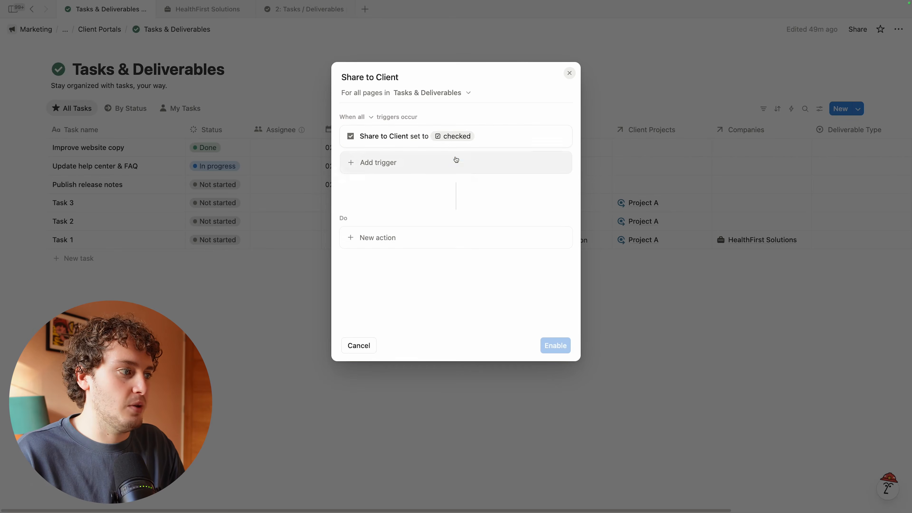
Step: Add a second trigger for when Deliverable Type is edited, and have the automation run when any trigger occurs
{"action": "left_click", "coordinate": [357, 168]}
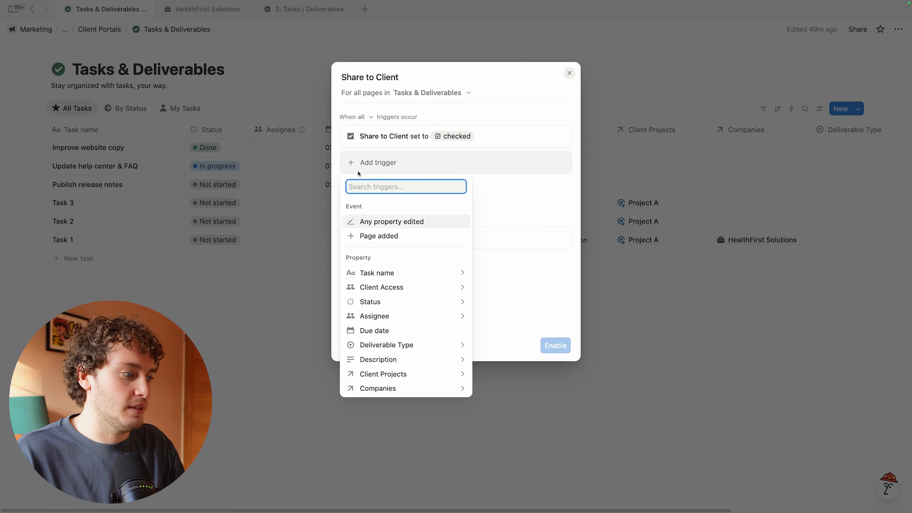
{"action": "left_click", "coordinate": [403, 348]}
{"action": "left_click", "coordinate": [414, 183]}
{"action": "left_click", "coordinate": [356, 198]}
{"action": "left_click", "coordinate": [413, 184]}
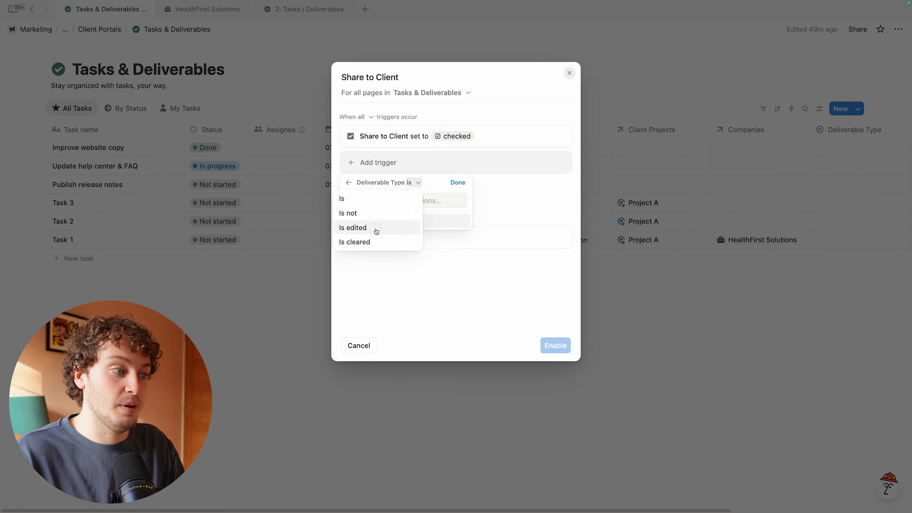
{"action": "left_click", "coordinate": [380, 230]}
{"action": "left_click", "coordinate": [458, 182]}
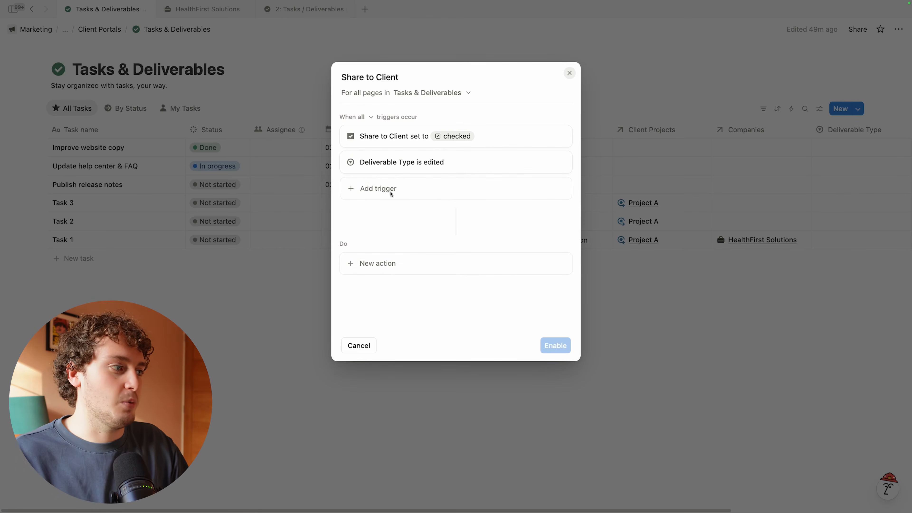
{"action": "left_click", "coordinate": [368, 117]}
{"action": "left_click", "coordinate": [371, 148]}
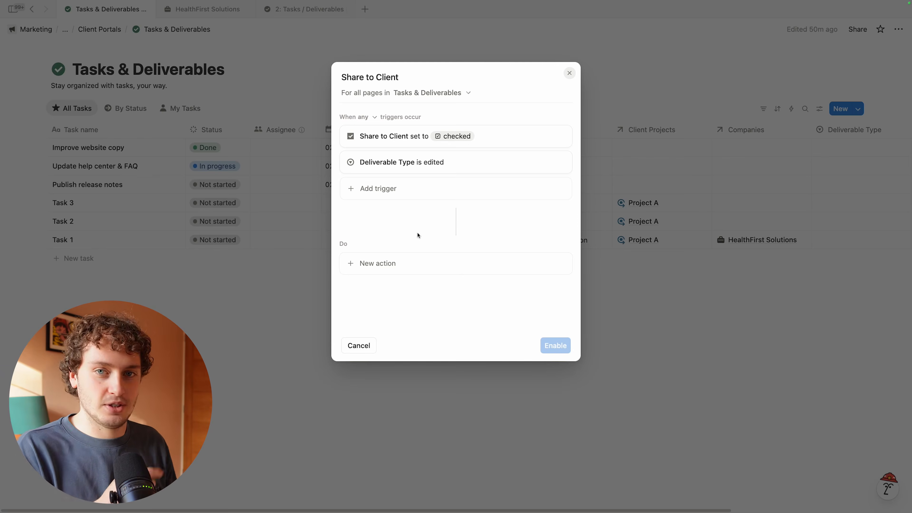
Step: Add an action that sets Companies with the custom formula map(Trigger page.Client Projects,current.Companies)
{"action": "left_click", "coordinate": [381, 264]}
{"action": "left_click", "coordinate": [410, 310]}
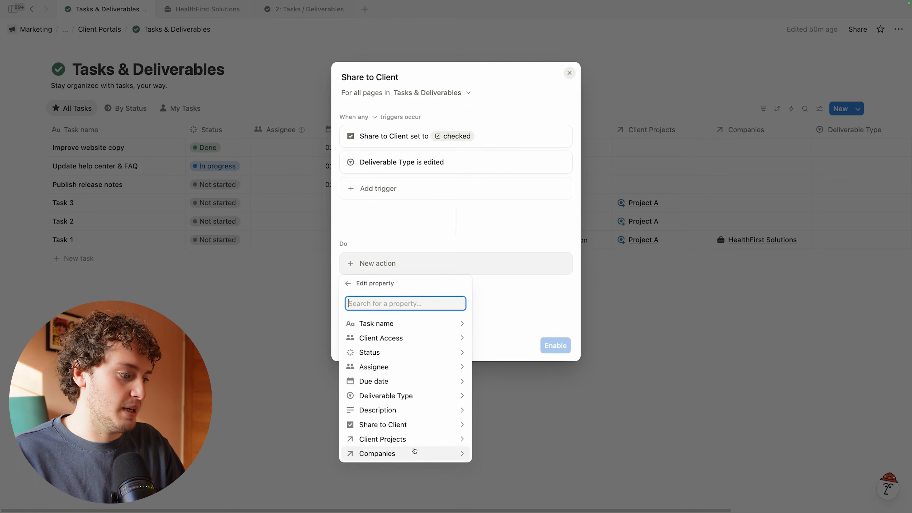
{"action": "left_click", "coordinate": [421, 454]}
{"action": "left_click", "coordinate": [404, 342]}
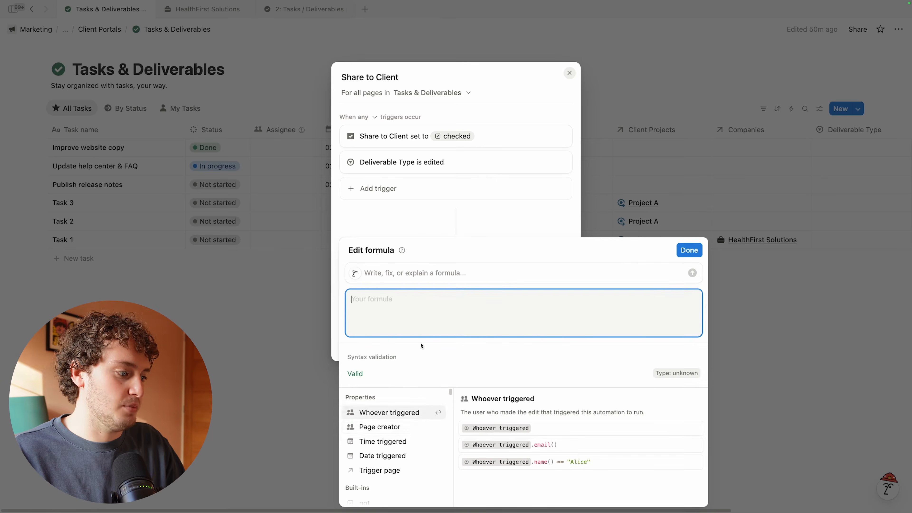
{"action": "type", "text": "ma"}
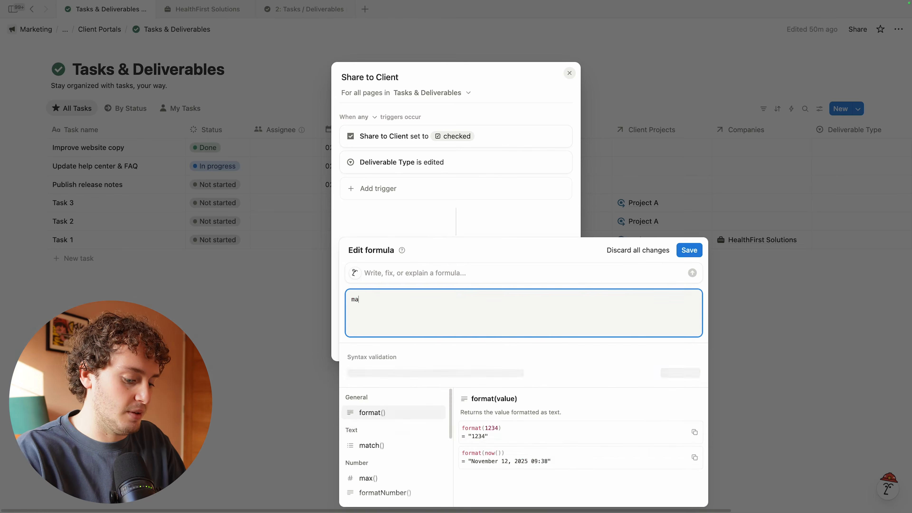
{"action": "type", "text": "p(trigger"}
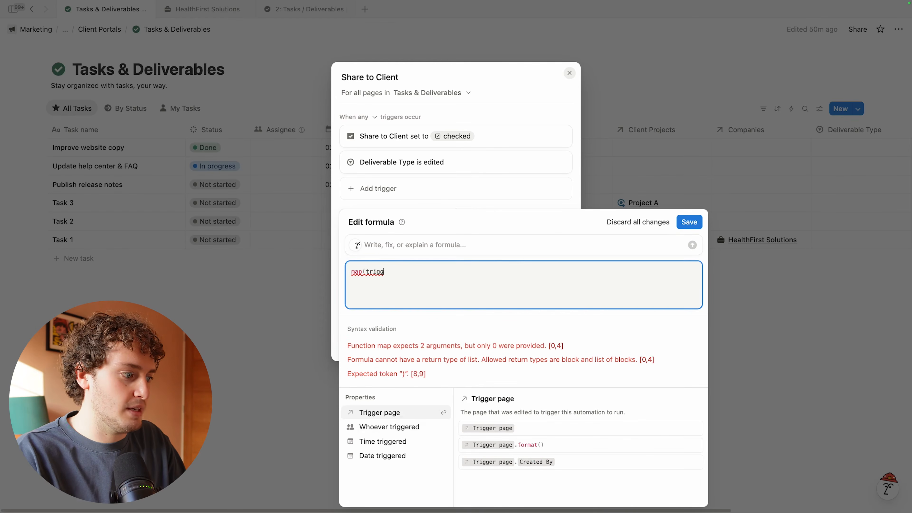
{"action": "key", "text": "Return"}
{"action": "type", "text": ".clie"}
{"action": "key", "text": "Return"}
{"action": "type", "text": ",cur"}
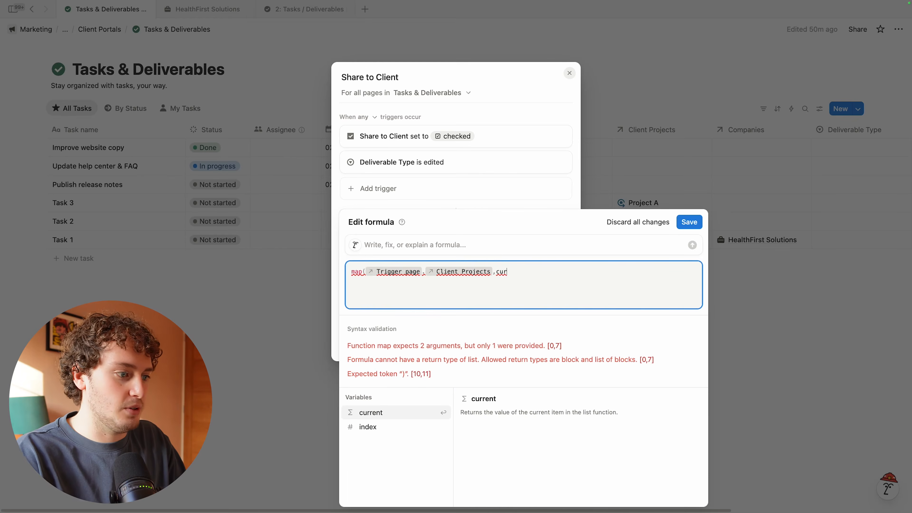
{"action": "key", "text": "Return"}
{"action": "type", "text": ".com"}
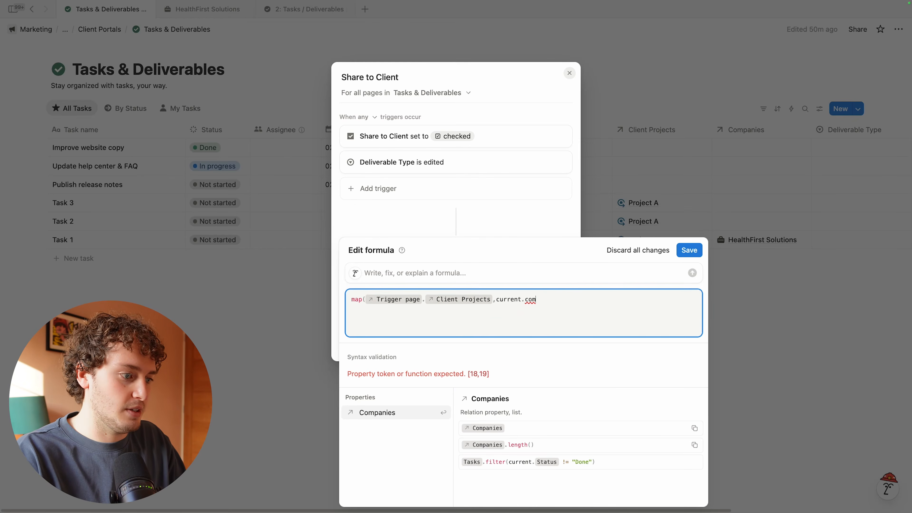
{"action": "key", "text": "Return"}
{"action": "type", "text": ")"}
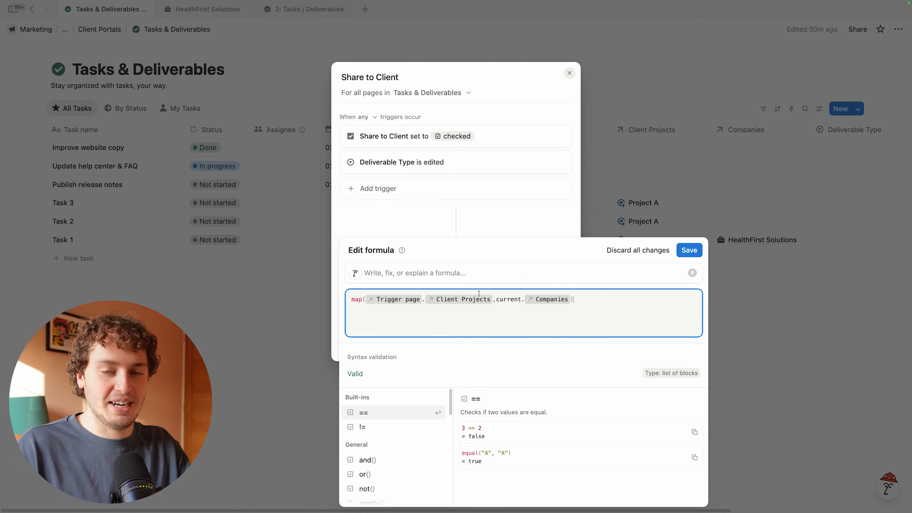
{"action": "left_click", "coordinate": [690, 251]}
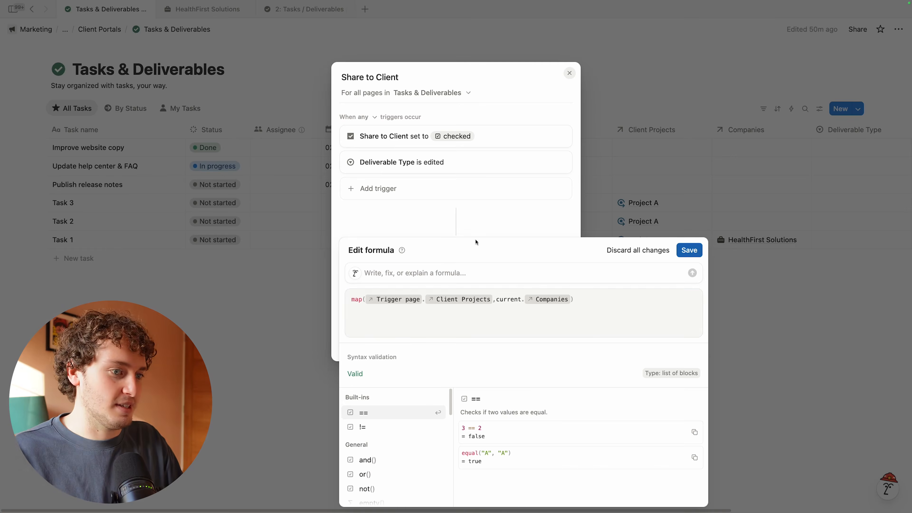
Step: Add an action that replaces Client Access using the custom formula map(Trigger page.Client Projects,current.Client Access)
{"action": "left_click", "coordinate": [356, 295]}
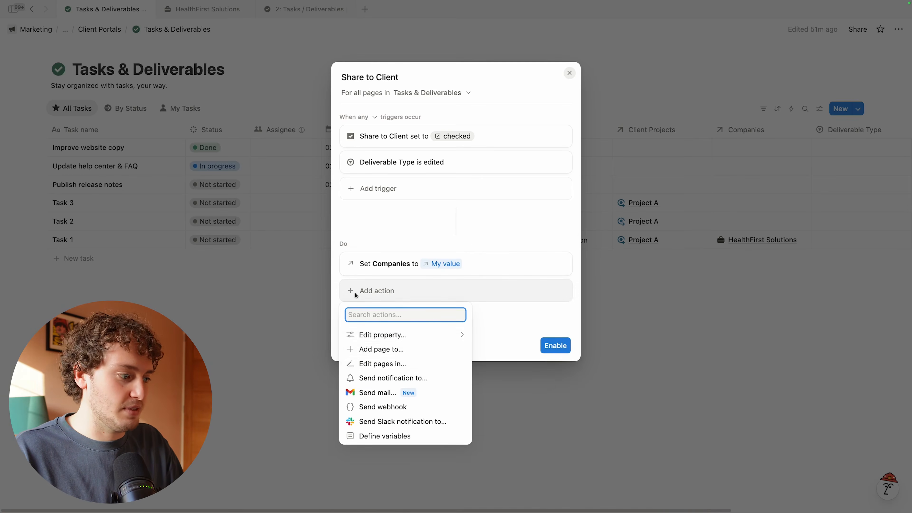
{"action": "left_click", "coordinate": [401, 338]}
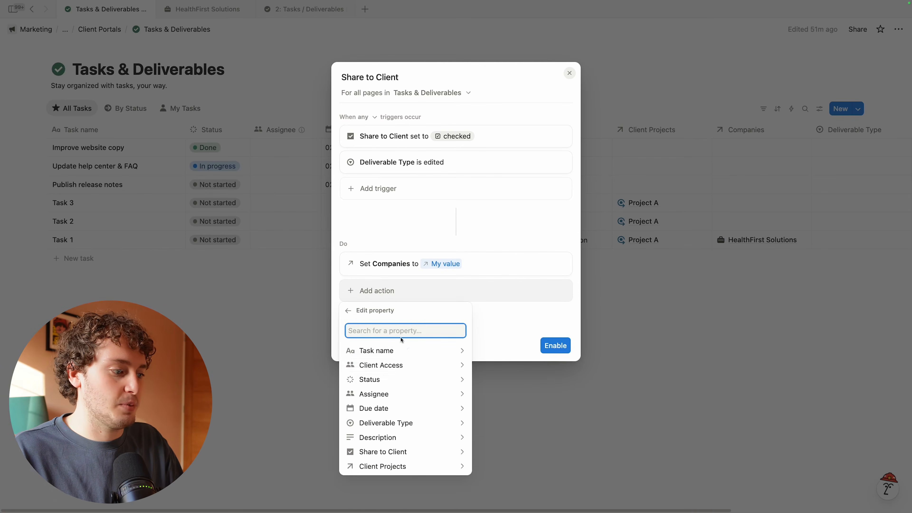
{"action": "left_click", "coordinate": [399, 369]}
{"action": "left_click", "coordinate": [363, 81]}
{"action": "left_click", "coordinate": [365, 114]}
{"action": "left_click", "coordinate": [414, 270]}
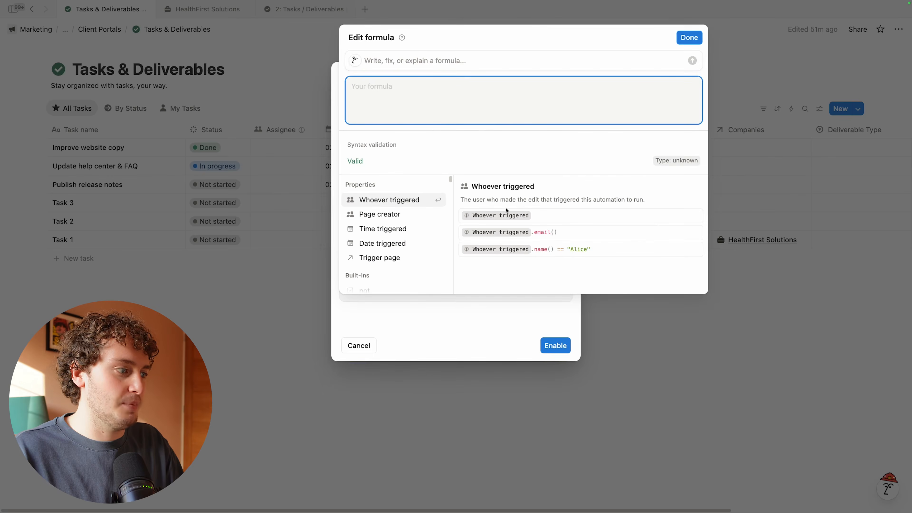
{"action": "type", "text": "map(tri"}
{"action": "key", "text": "Return"}
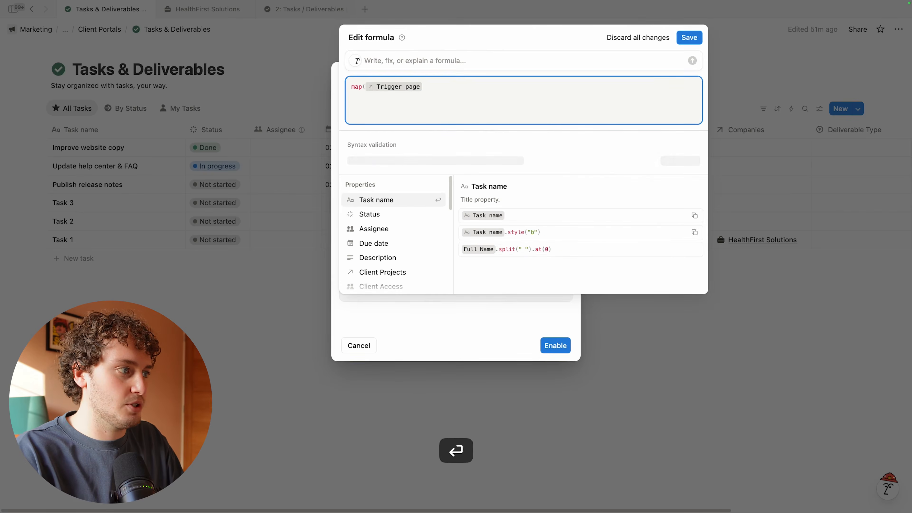
{"action": "type", "text": ".cli"}
{"action": "key", "text": "Return"}
{"action": "type", "text": ".current.clie"}
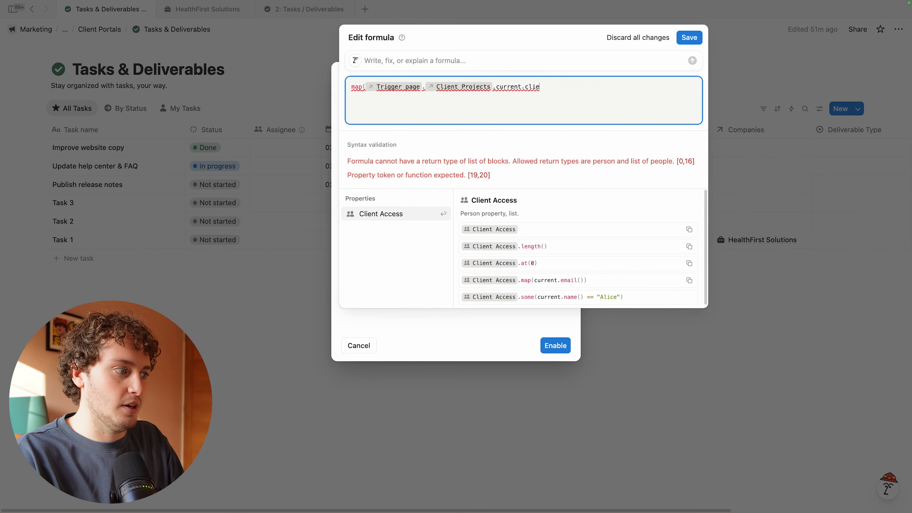
{"action": "key", "text": "Return"}
{"action": "type", "text": ")"}
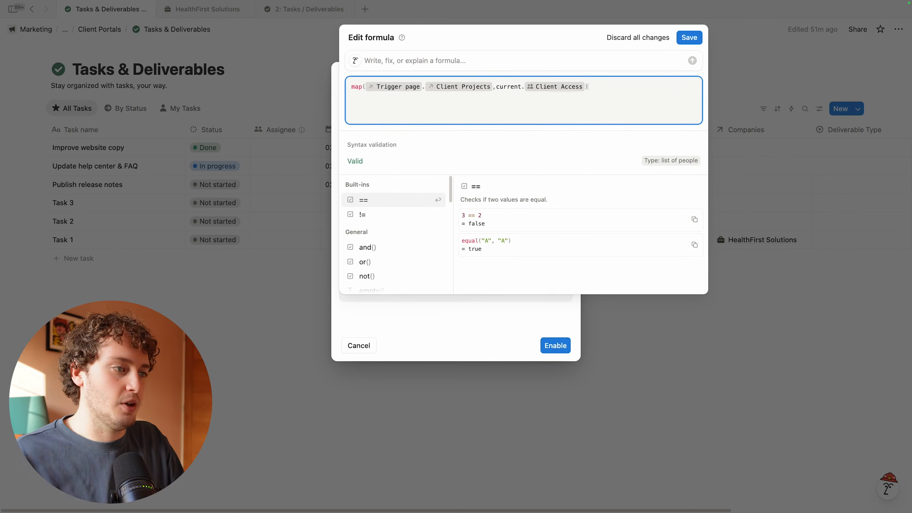
{"action": "left_click", "coordinate": [690, 37]}
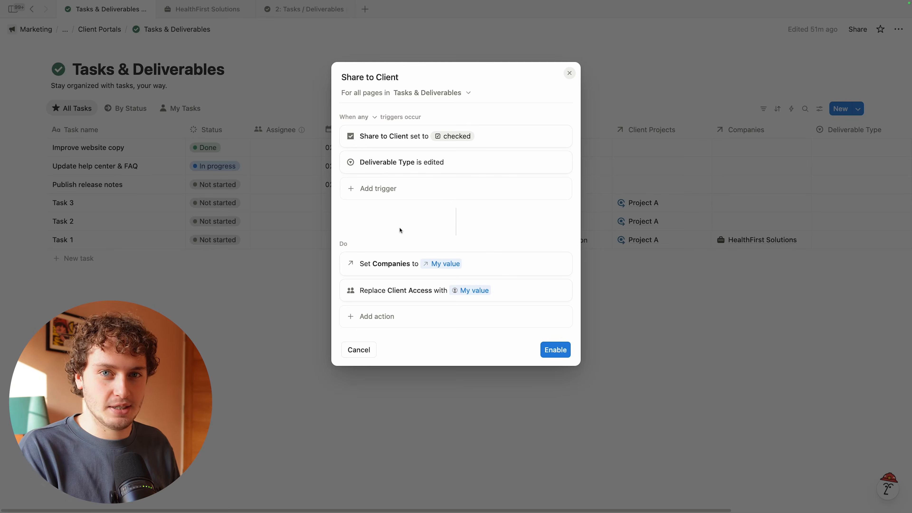
Step: Add a third action that sets Share to Client to checked, and enable the automation
{"action": "left_click", "coordinate": [383, 315]}
{"action": "left_click", "coordinate": [397, 361]}
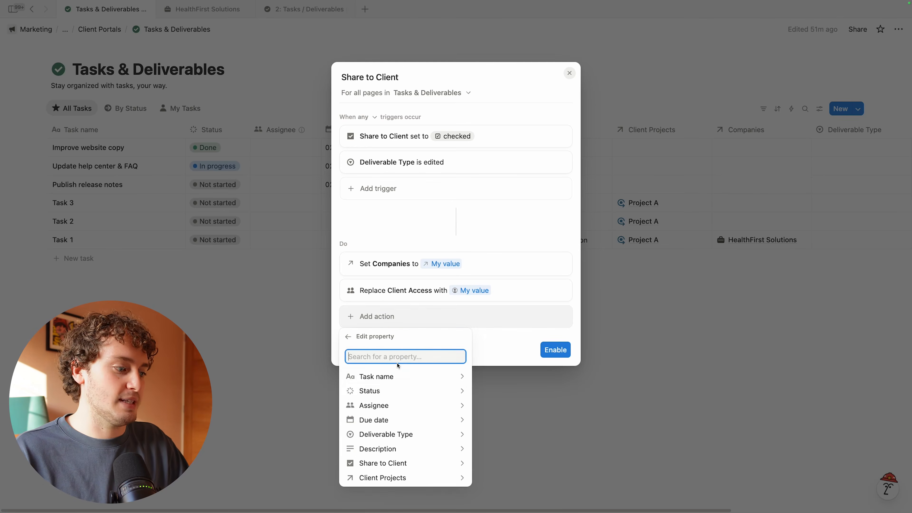
{"action": "left_click", "coordinate": [402, 463]}
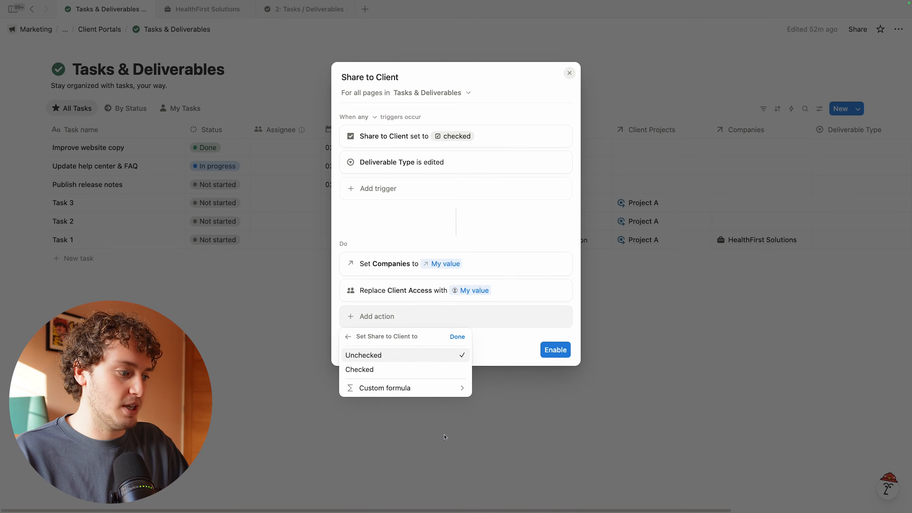
{"action": "left_click", "coordinate": [390, 369]}
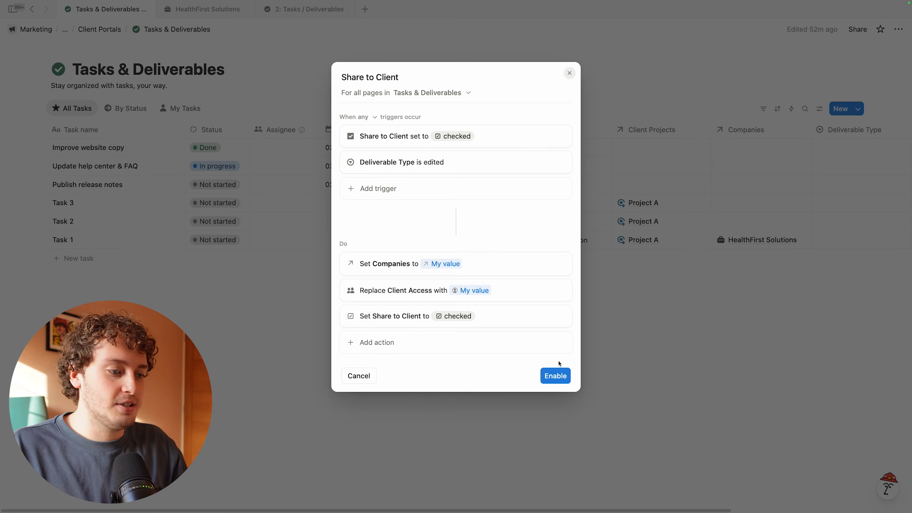
{"action": "left_click", "coordinate": [555, 377]}
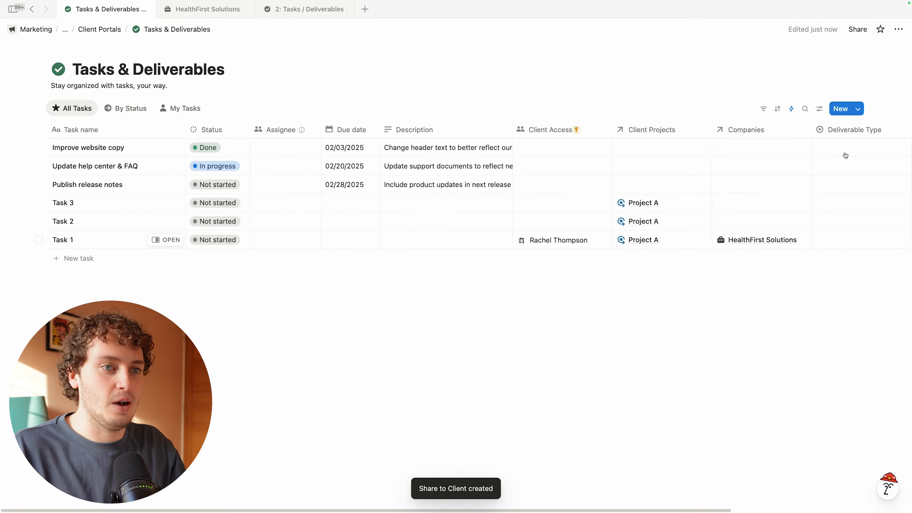
Step: Create another Tasks & Deliverables automation named Remove from Client, triggered when Share to Client is set to unchecked
{"action": "left_click", "coordinate": [791, 108]}
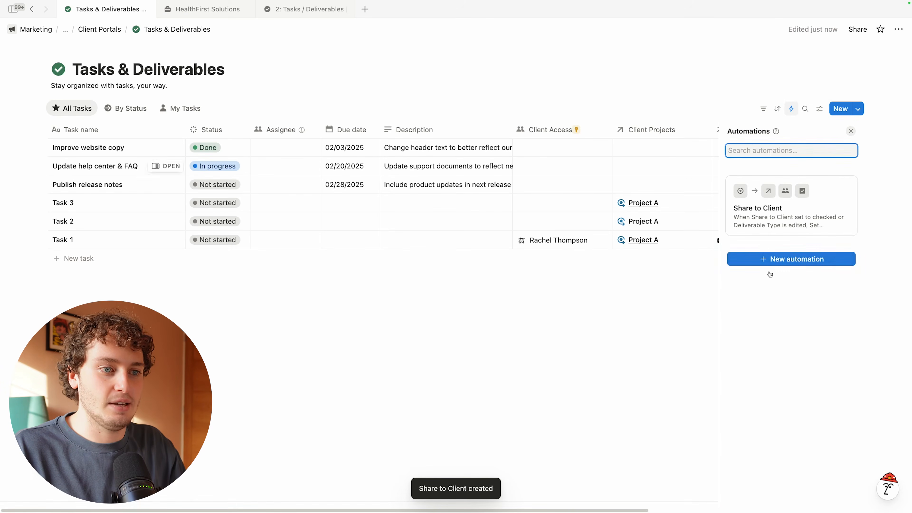
{"action": "left_click", "coordinate": [770, 259]}
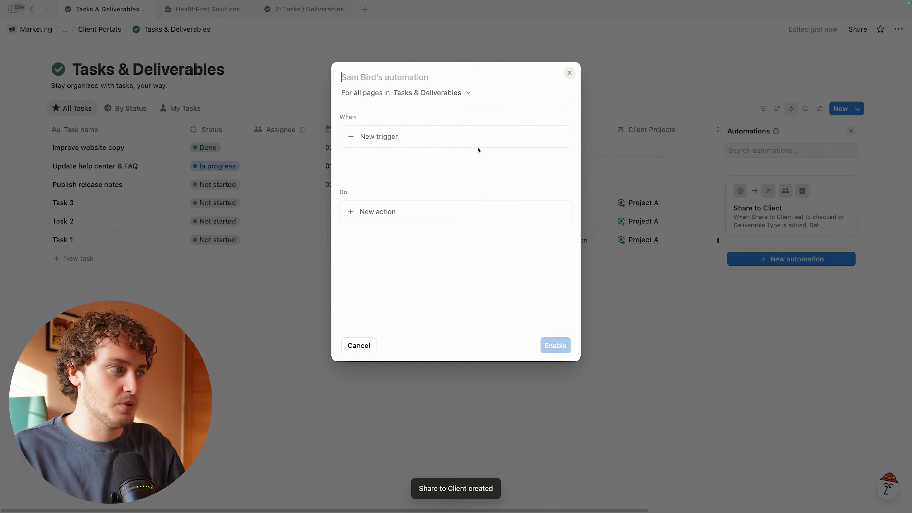
{"action": "type", "text": "Remove from Client"}
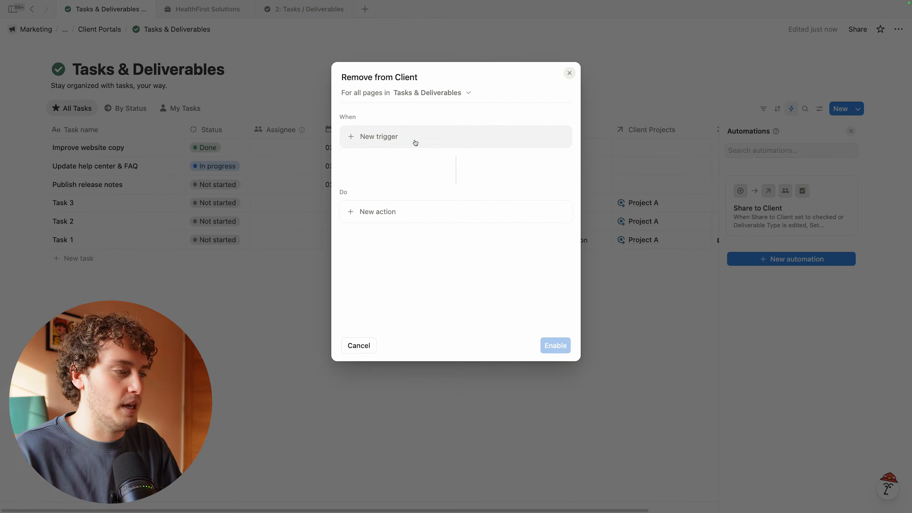
{"action": "left_click", "coordinate": [414, 140]}
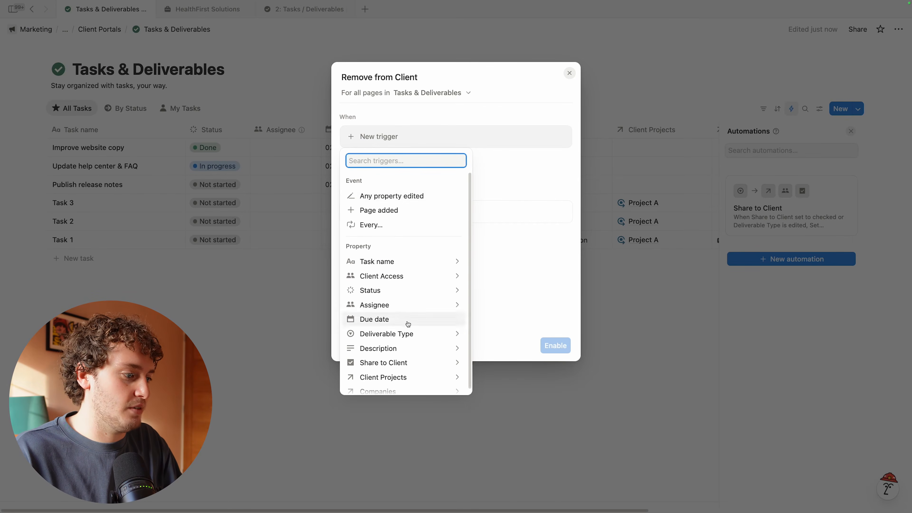
{"action": "scroll", "coordinate": [407, 334], "scroll_direction": "down", "scroll_amount": 1}
{"action": "left_click", "coordinate": [407, 356]}
{"action": "left_click", "coordinate": [381, 187]}
{"action": "left_click", "coordinate": [458, 156]}
Step: Add an action to the Remove from Client automation that clears the Companies property
{"action": "left_click", "coordinate": [412, 237]}
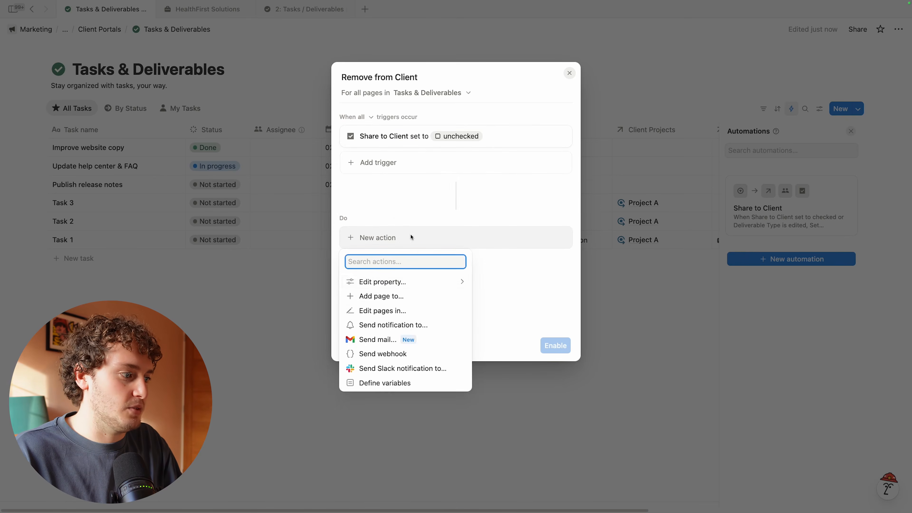
{"action": "left_click", "coordinate": [395, 282]}
{"action": "left_click", "coordinate": [423, 430]}
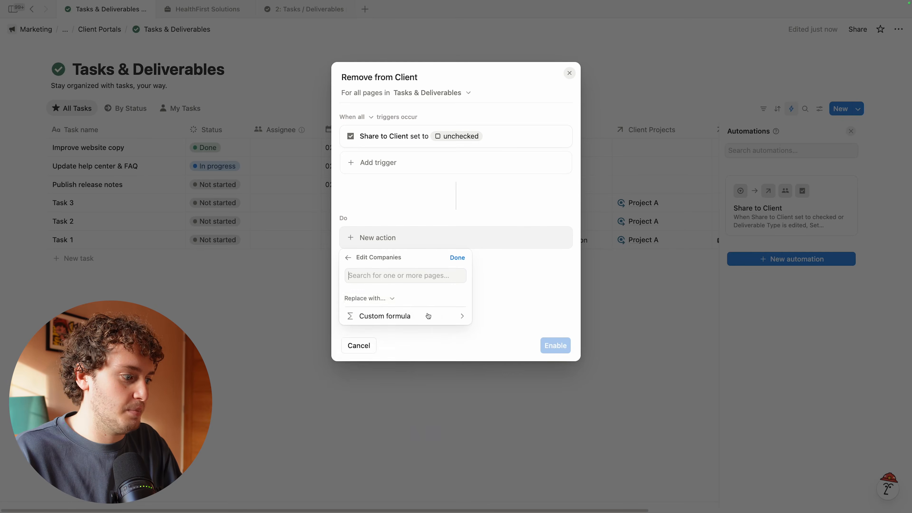
{"action": "left_click", "coordinate": [384, 298]}
{"action": "left_click", "coordinate": [365, 343]}
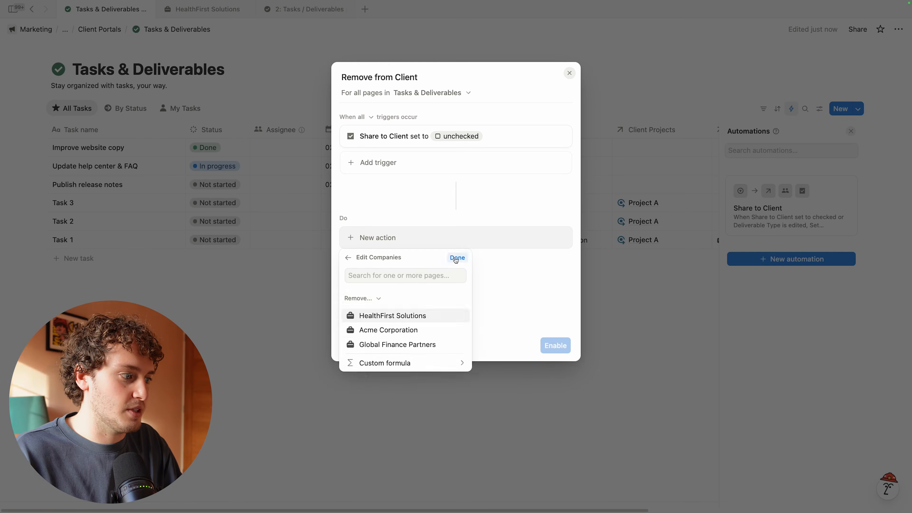
{"action": "left_click", "coordinate": [457, 257]}
Step: Add a second action that clears Client Access, and enable the Remove from Client automation
{"action": "left_click", "coordinate": [383, 265]}
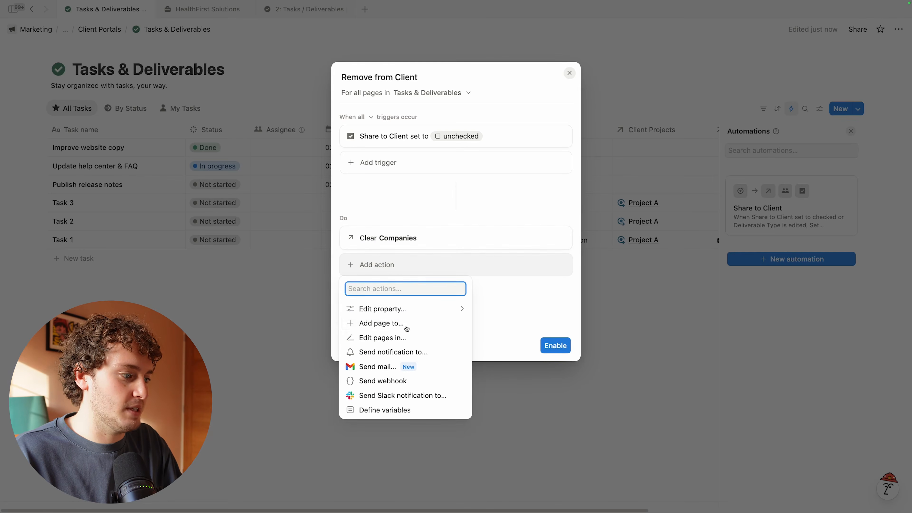
{"action": "left_click", "coordinate": [383, 308]}
{"action": "left_click", "coordinate": [391, 339]}
{"action": "left_click", "coordinate": [376, 308]}
{"action": "left_click", "coordinate": [365, 353]}
{"action": "left_click", "coordinate": [457, 269]}
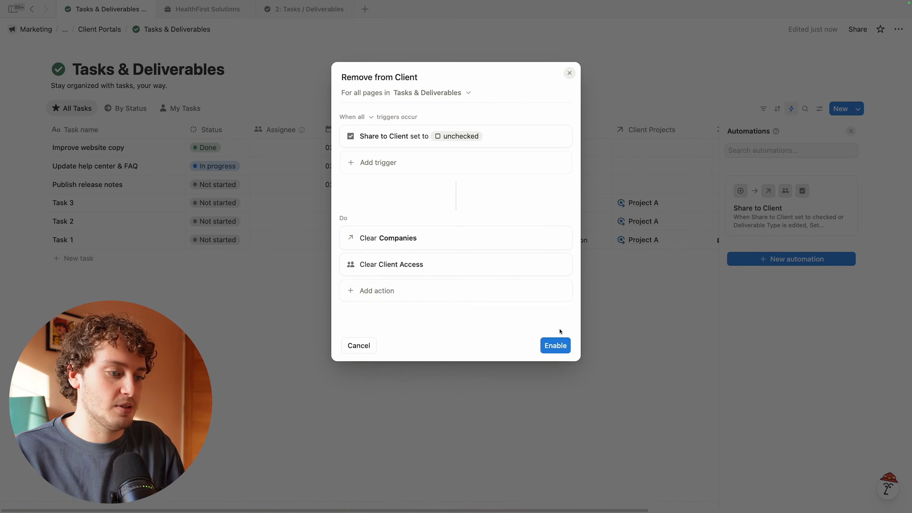
{"action": "left_click", "coordinate": [555, 345]}
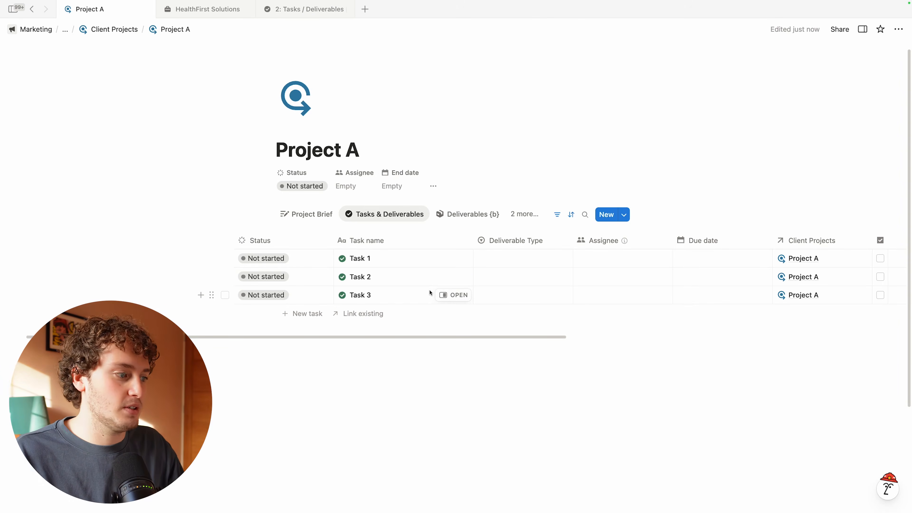
Step: Test the automations on Task 1 in Project A by checking and unchecking Share to Client with its properties shown
{"action": "left_click", "coordinate": [450, 258]}
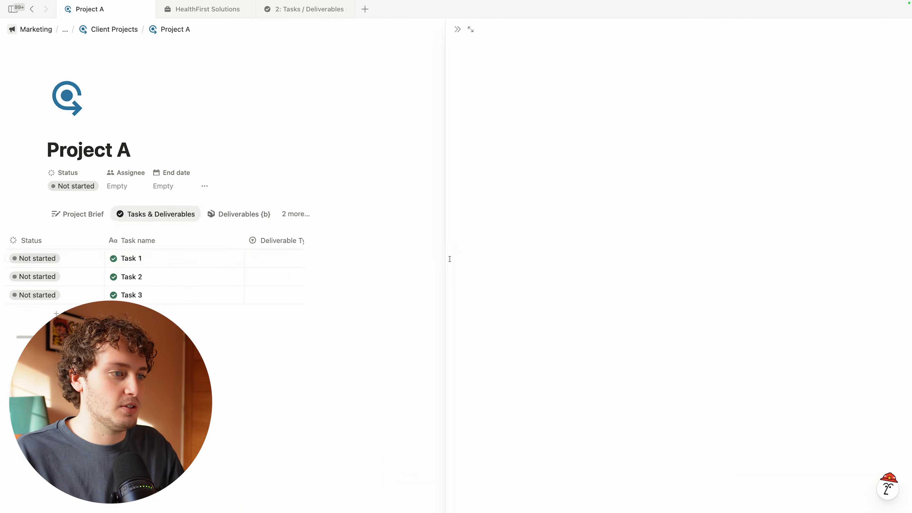
{"action": "left_click", "coordinate": [563, 123]}
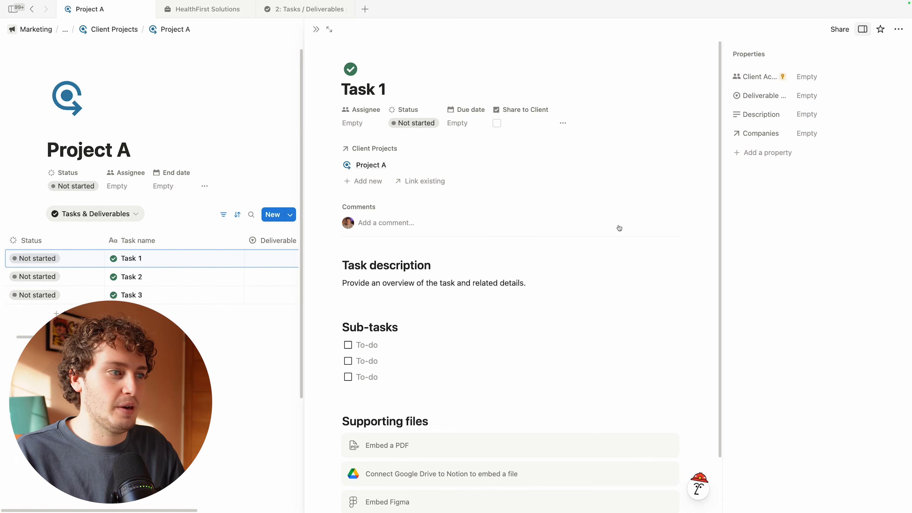
{"action": "left_click", "coordinate": [497, 123]}
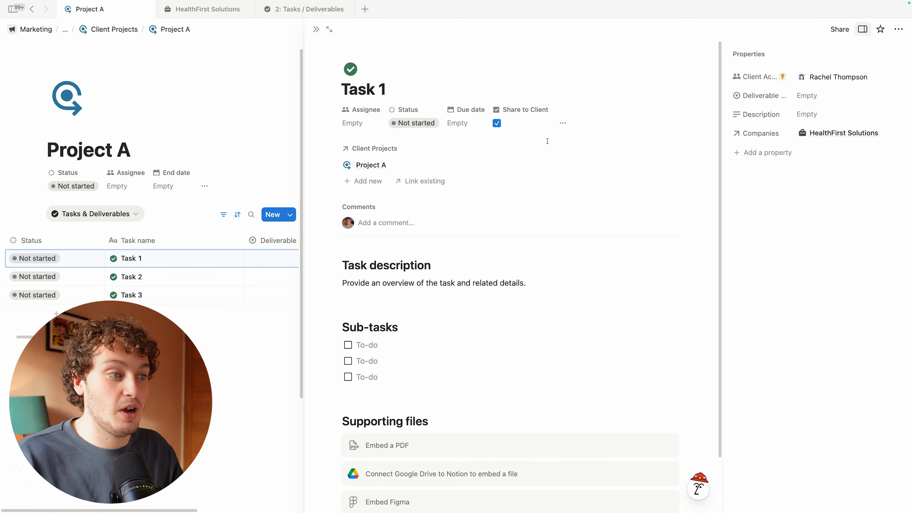
{"action": "left_click", "coordinate": [497, 123]}
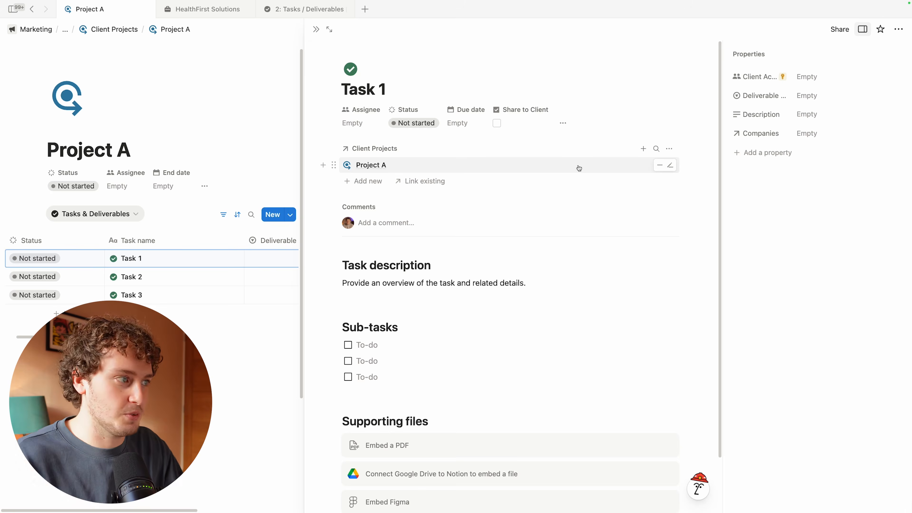
{"action": "left_click", "coordinate": [576, 168]}
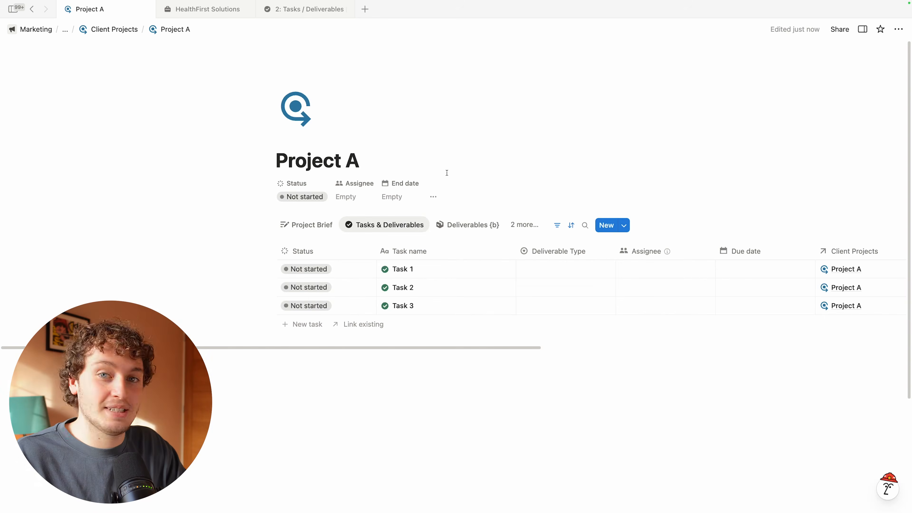
Step: Add an unnamed Not started task in Project A's Deliverables {b} view and show its full properties
{"action": "left_click", "coordinate": [475, 226]}
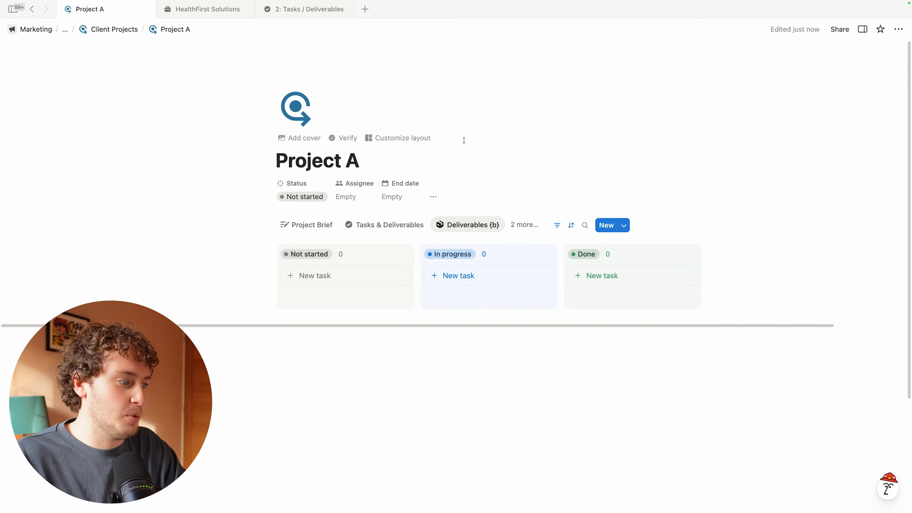
{"action": "left_click", "coordinate": [316, 276]}
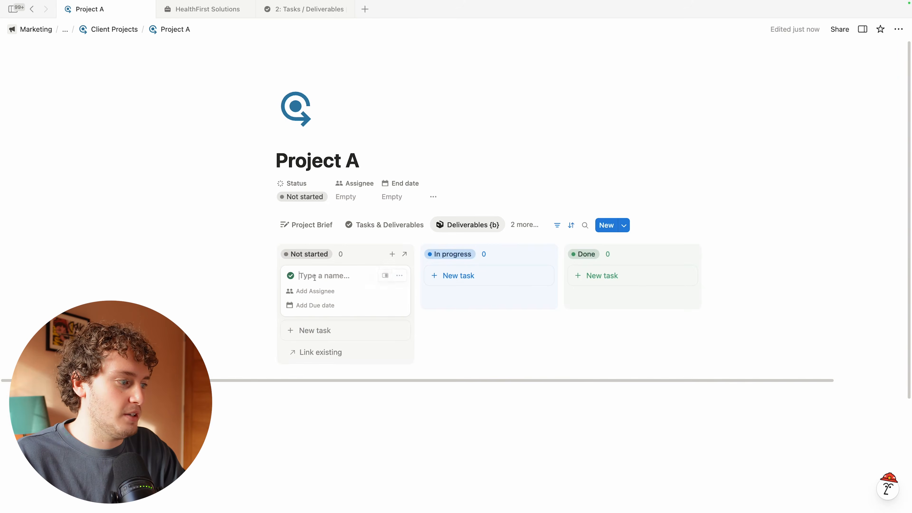
{"action": "left_click", "coordinate": [384, 277]}
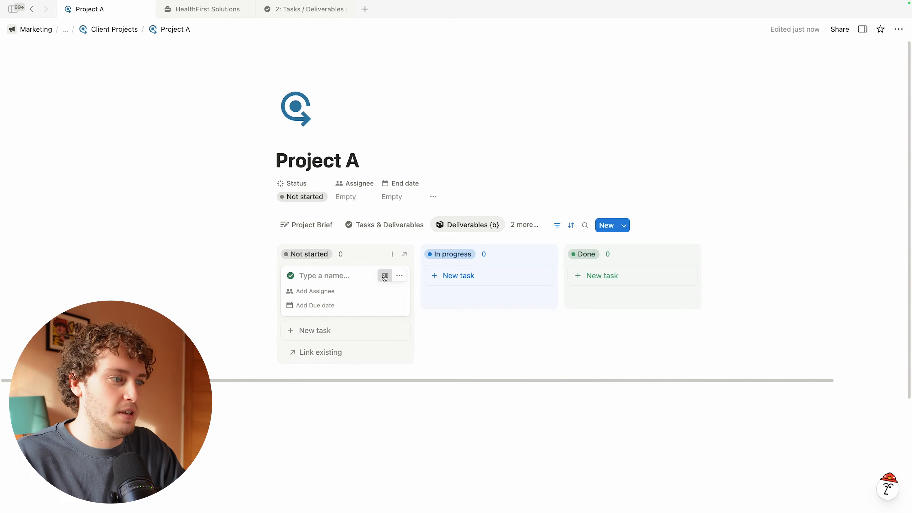
{"action": "left_click", "coordinate": [564, 123]}
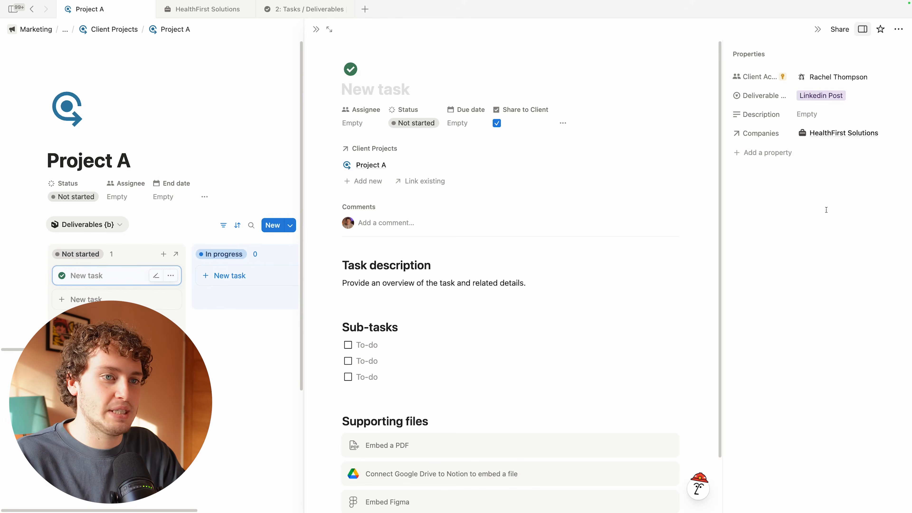
Step: Set the new task's Deliverable Type to Youtube Video and uncheck Share to Client
{"action": "left_click", "coordinate": [837, 96]}
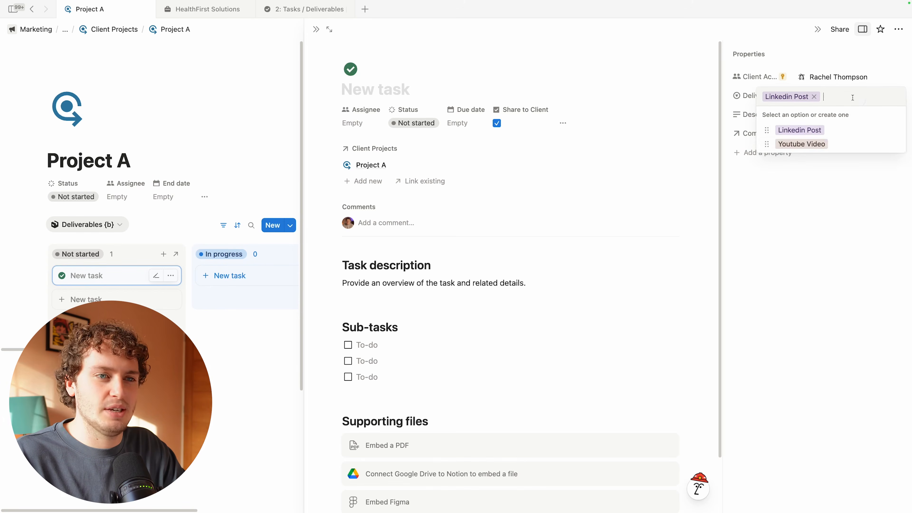
{"action": "left_click", "coordinate": [823, 144]}
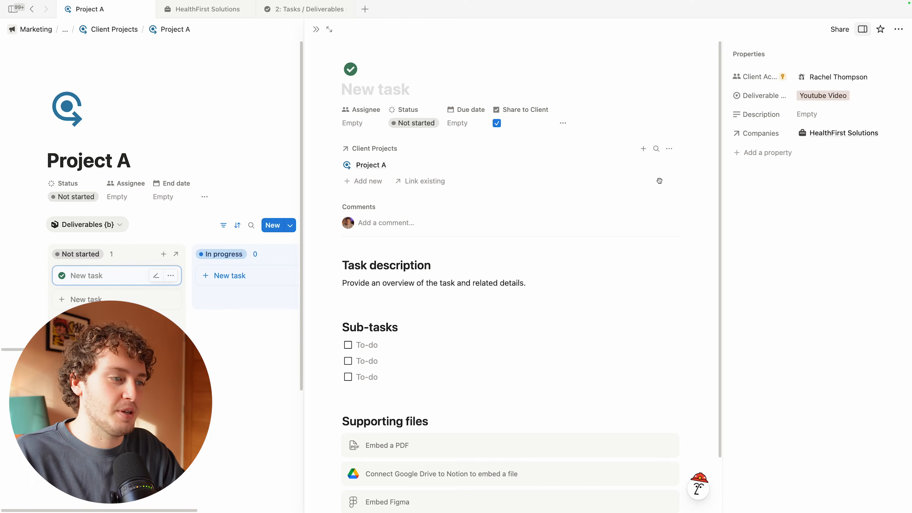
{"action": "left_click", "coordinate": [497, 123]}
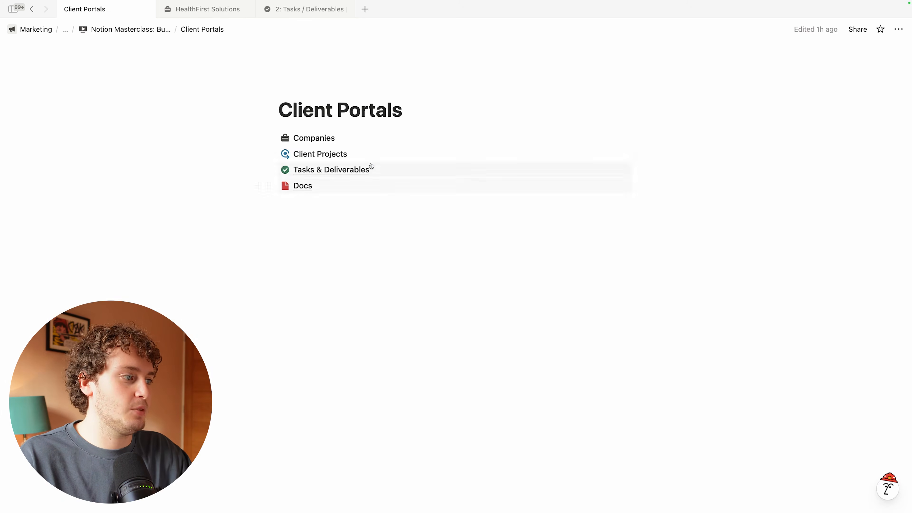
Step: Create an automation in the Client Projects database named Share to Client, triggered when Companies is edited
{"action": "left_click", "coordinate": [343, 154]}
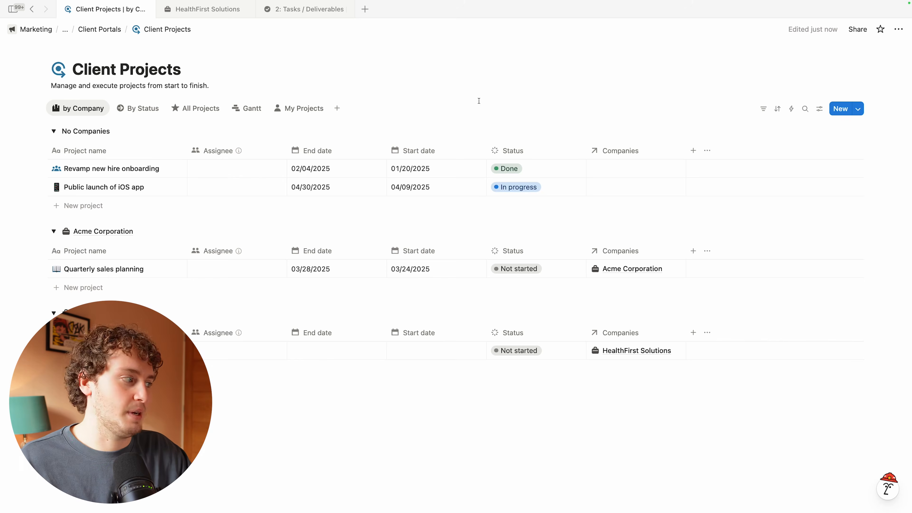
{"action": "left_click", "coordinate": [792, 109]}
{"action": "type", "text": "S"}
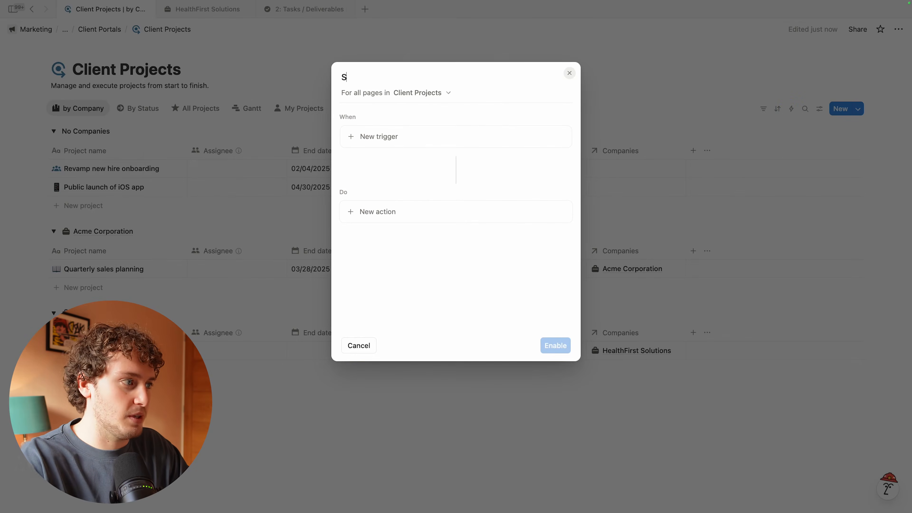
{"action": "type", "text": "hare to Client"}
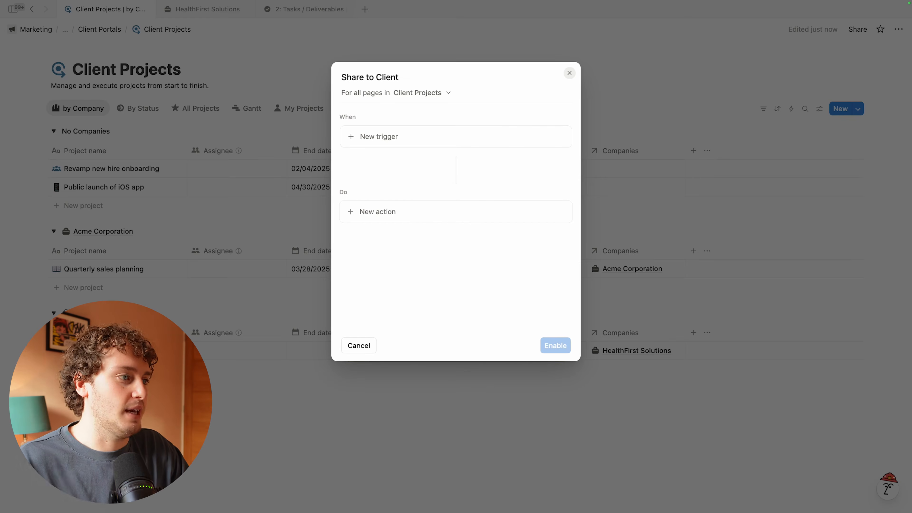
{"action": "left_click", "coordinate": [377, 140]}
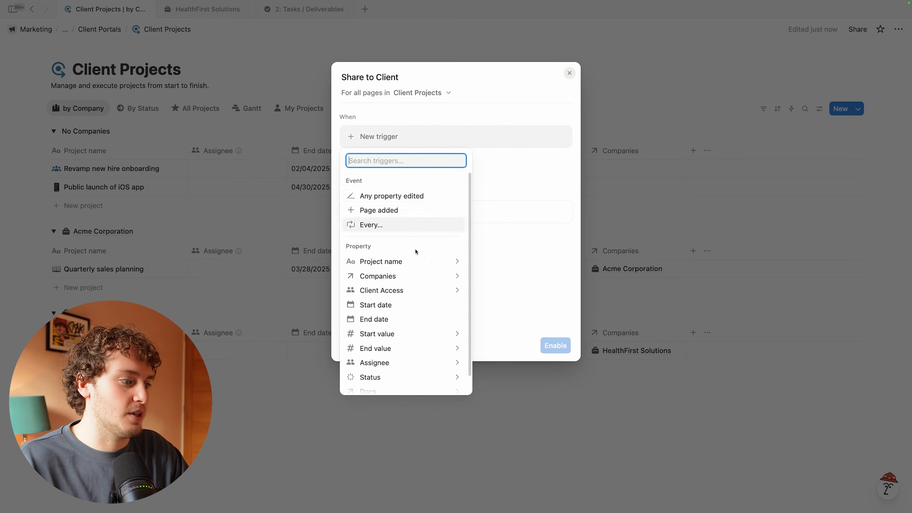
{"action": "left_click", "coordinate": [409, 278]}
{"action": "left_click", "coordinate": [411, 157]}
{"action": "left_click", "coordinate": [370, 201]}
{"action": "left_click", "coordinate": [457, 157]}
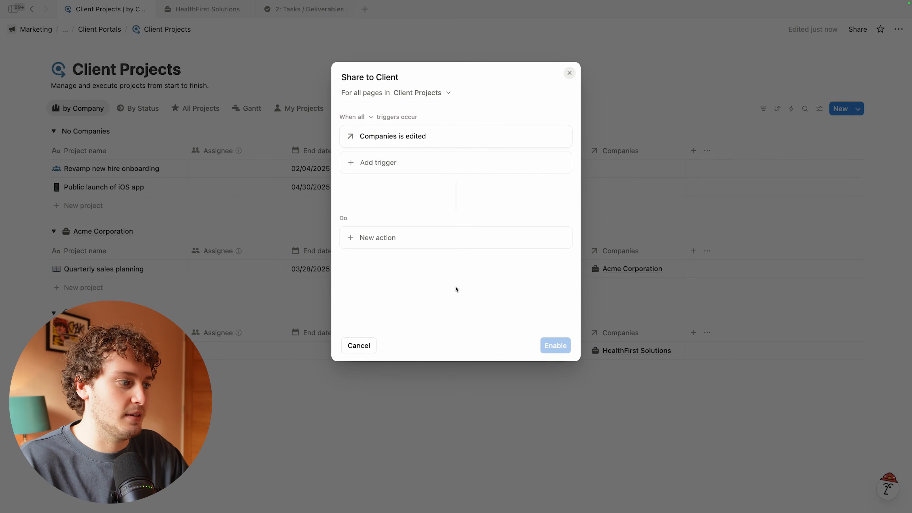
Step: Add an action that replaces Client Access using the custom formula map(Trigger page.Companies,current.Client Access), and enable the automation
{"action": "left_click", "coordinate": [370, 239]}
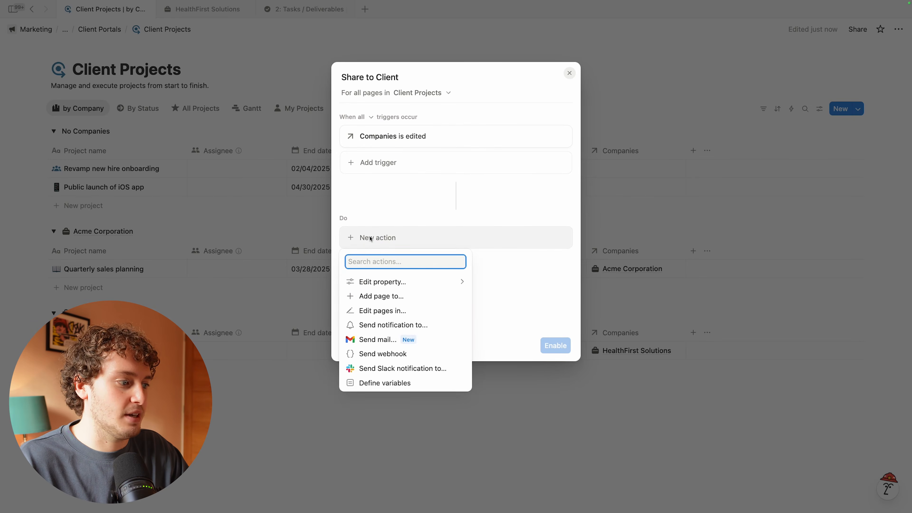
{"action": "left_click", "coordinate": [398, 284]}
{"action": "left_click", "coordinate": [395, 326]}
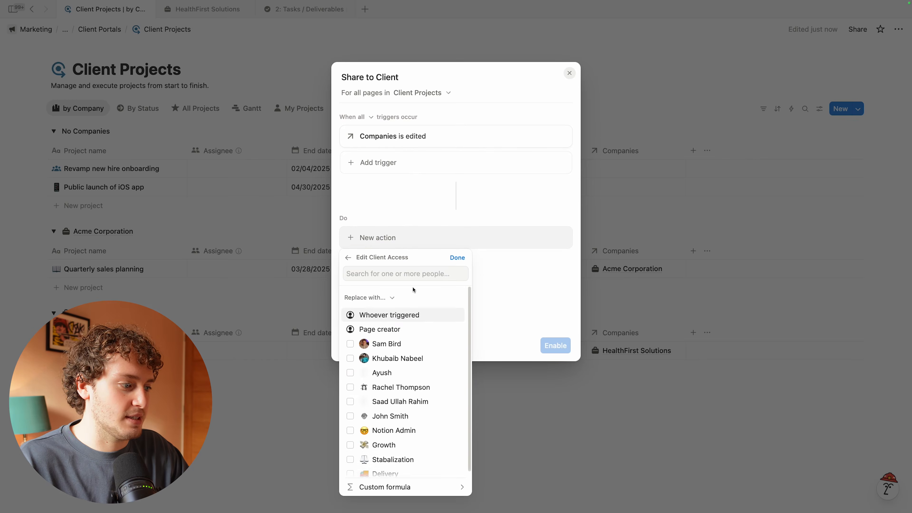
{"action": "left_click", "coordinate": [443, 488]}
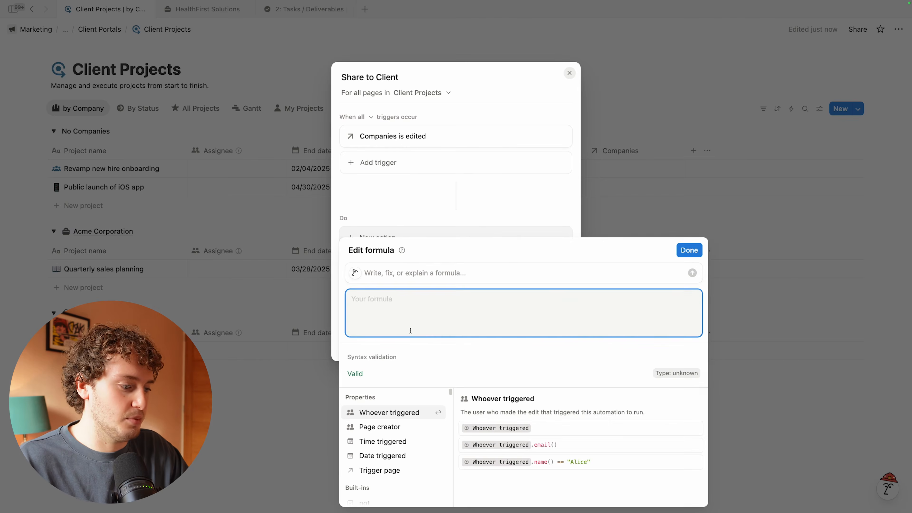
{"action": "type", "text": "map(trigg"}
{"action": "key", "text": "Return"}
{"action": "type", "text": ".com"}
{"action": "key", "text": "Return"}
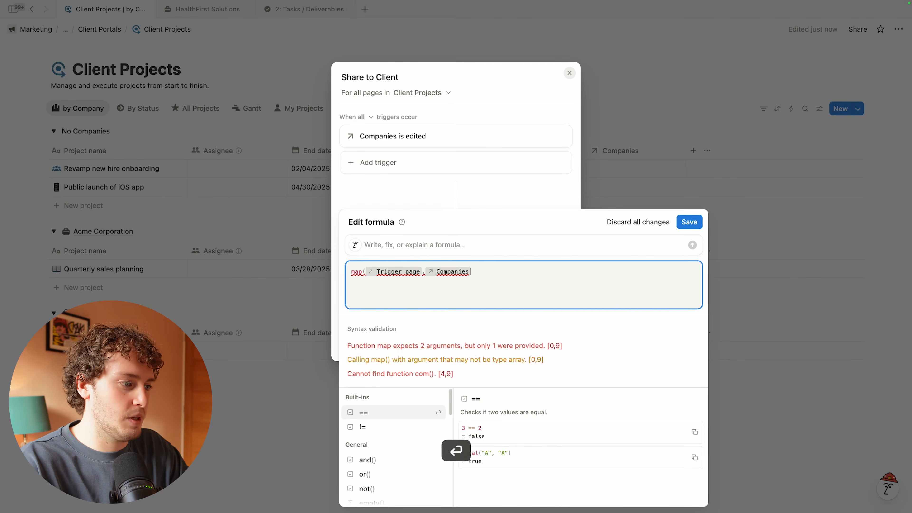
{"action": "type", "text": ",curr"}
{"action": "key", "text": "Return"}
{"action": "type", "text": ".clien"}
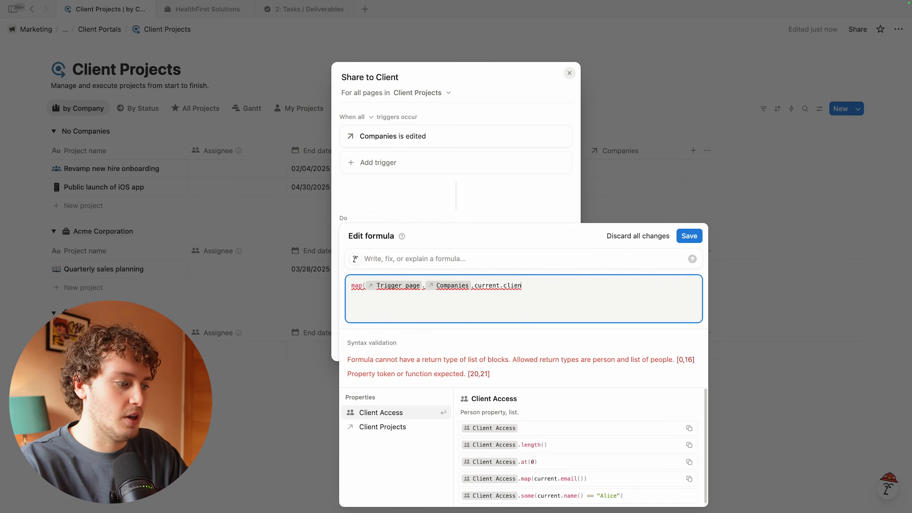
{"action": "key", "text": "Return"}
{"action": "type", "text": ")"}
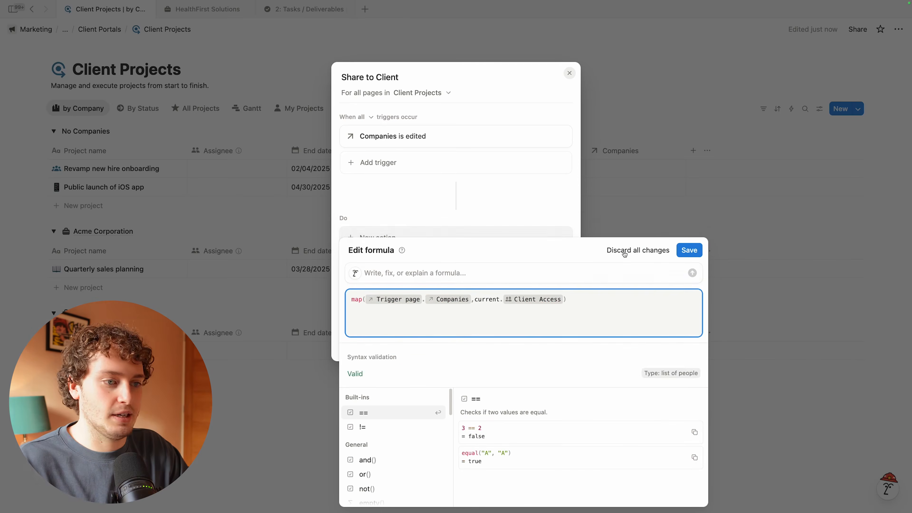
{"action": "left_click", "coordinate": [689, 250]}
{"action": "left_click", "coordinate": [556, 346]}
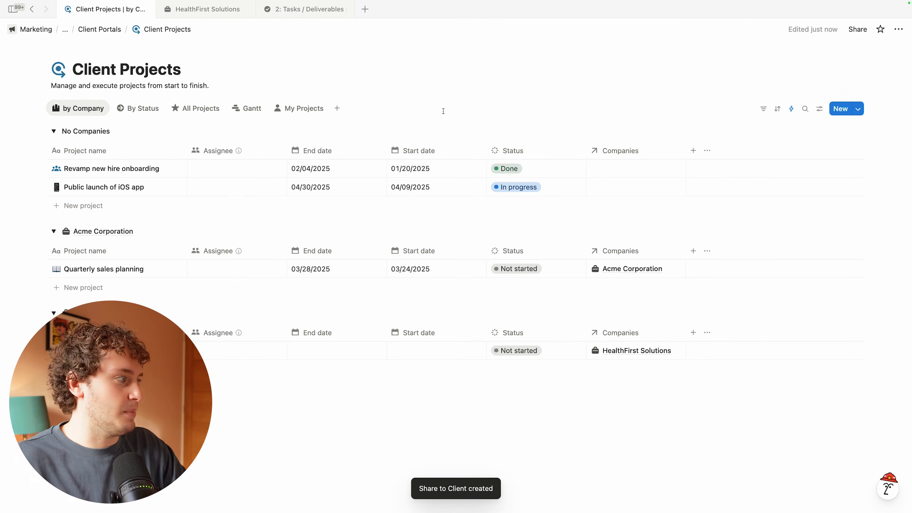
Step: Add a project named Project B to the No Companies group in Client Projects
{"action": "left_click", "coordinate": [80, 206]}
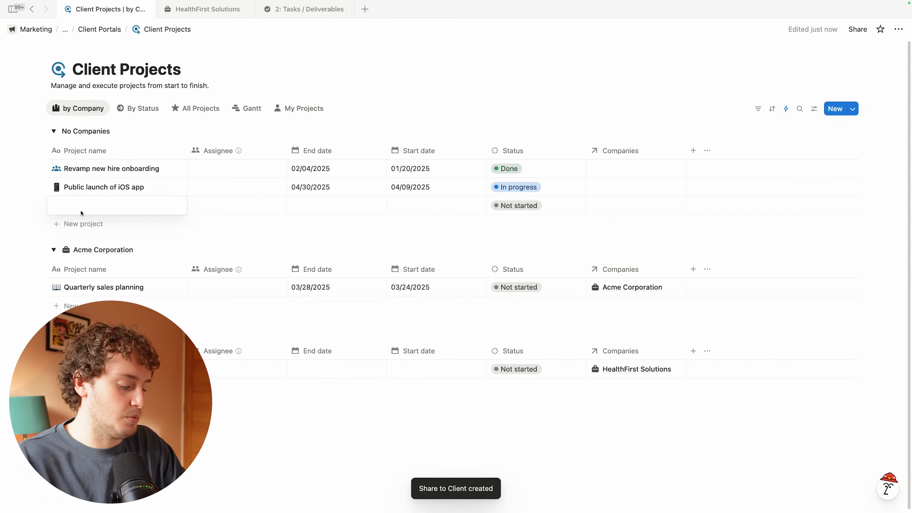
{"action": "type", "text": "Project B"}
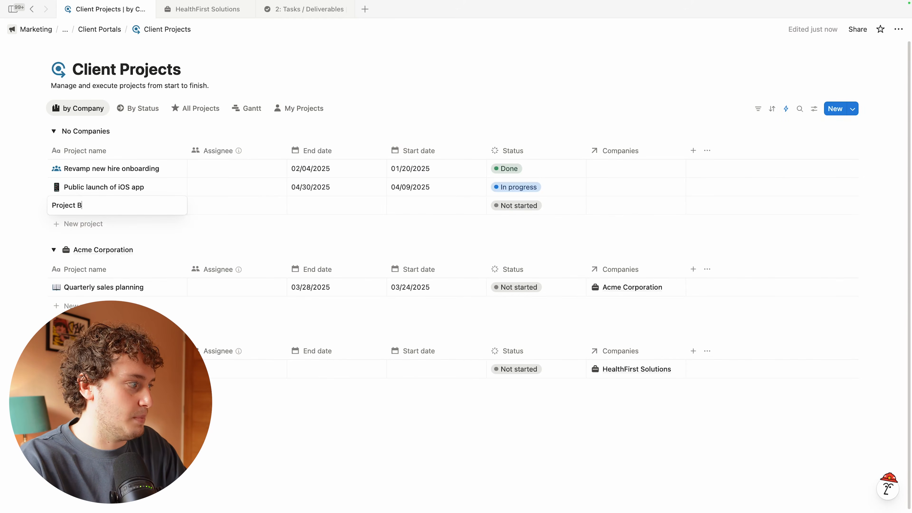
{"action": "key", "text": "Return"}
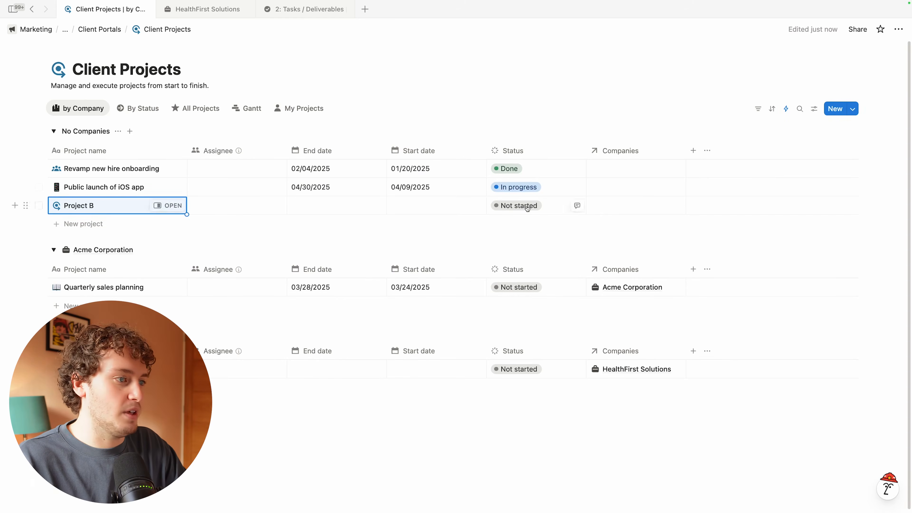
Step: Link Project B to the company HealthFirst Solutions, and open the project to show its remaining properties
{"action": "left_click", "coordinate": [614, 206]}
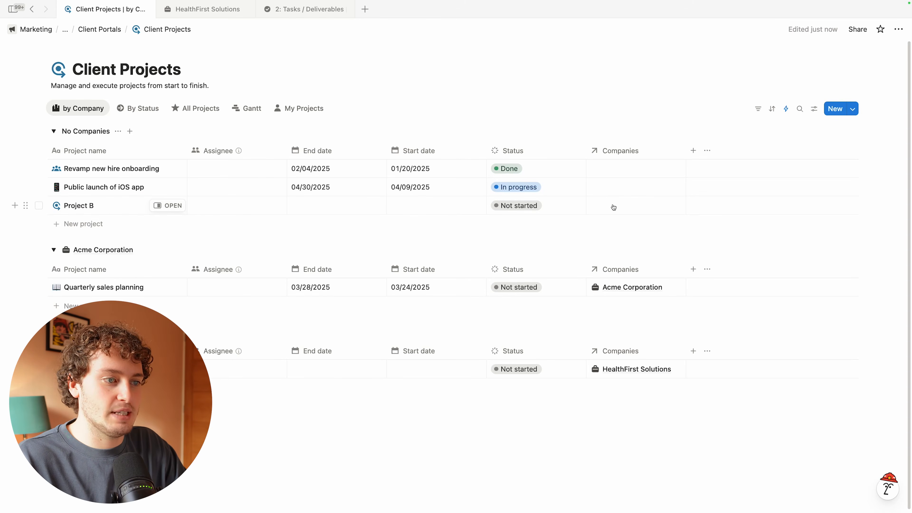
{"action": "left_click", "coordinate": [614, 207]}
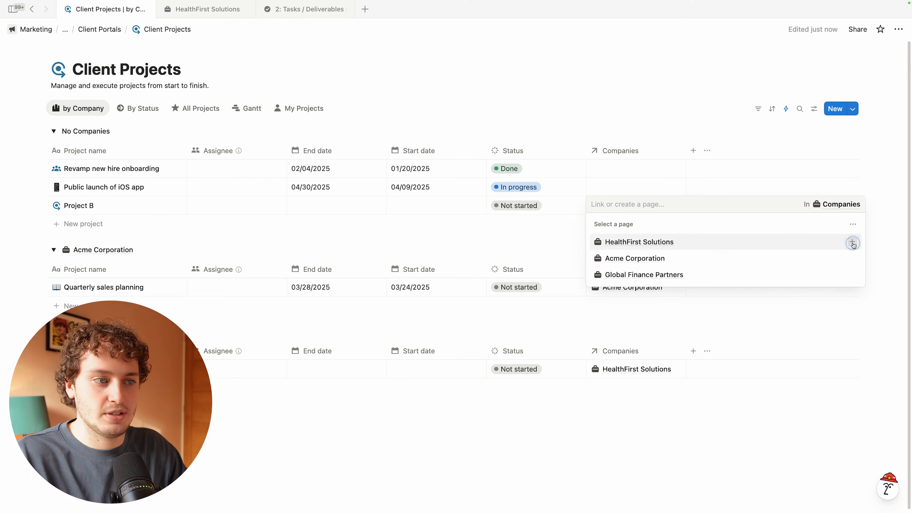
{"action": "left_click", "coordinate": [853, 240]}
{"action": "left_click", "coordinate": [707, 159]}
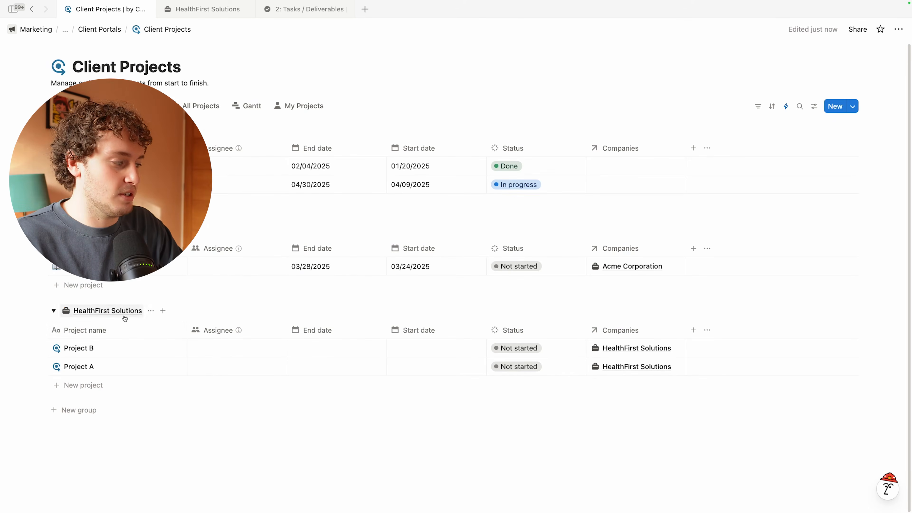
{"action": "left_click", "coordinate": [170, 350]}
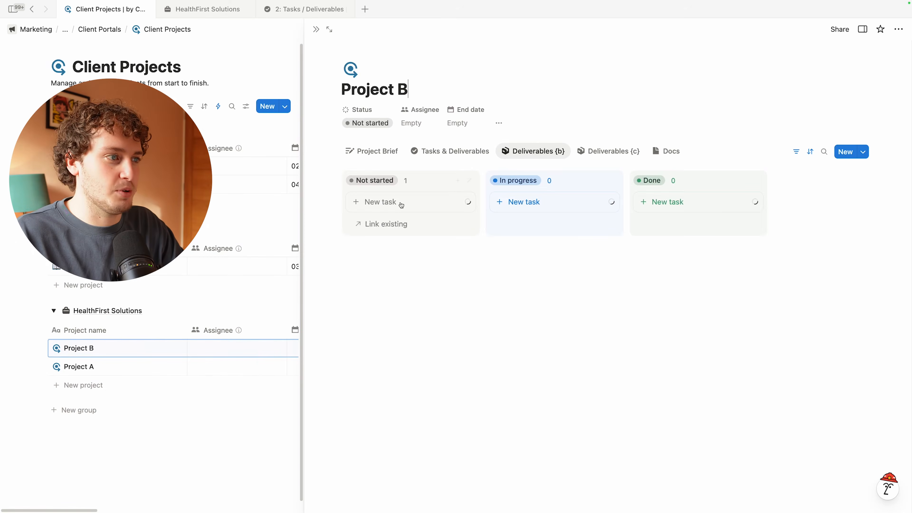
{"action": "left_click", "coordinate": [499, 124]}
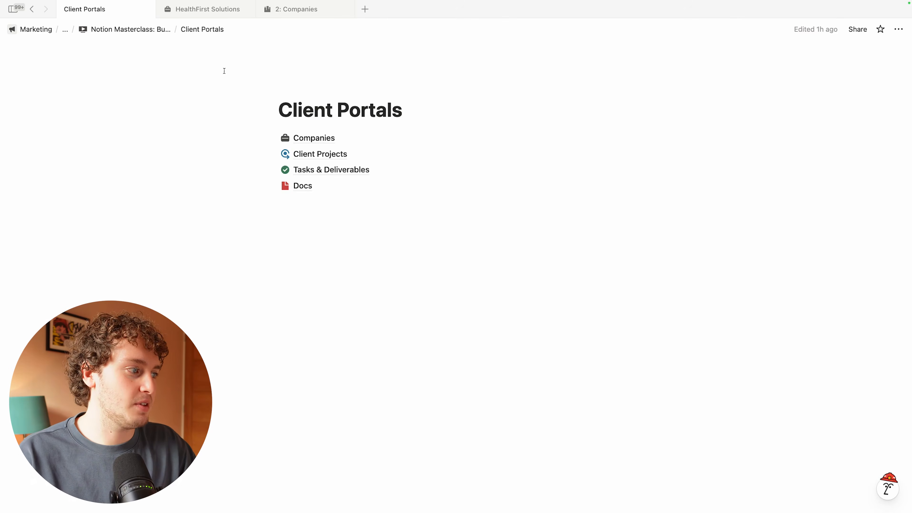
Step: Open the Companies database and examine who is selectable under Client Access for HealthFirst Solutions, leaving the selection as it is
{"action": "left_click", "coordinate": [316, 138]}
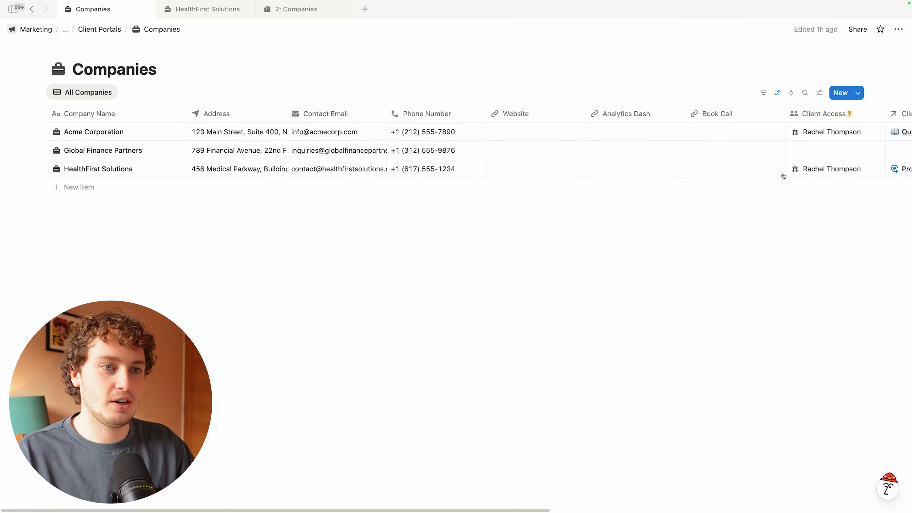
{"action": "scroll", "coordinate": [781, 165], "scroll_direction": "right", "scroll_amount": 5}
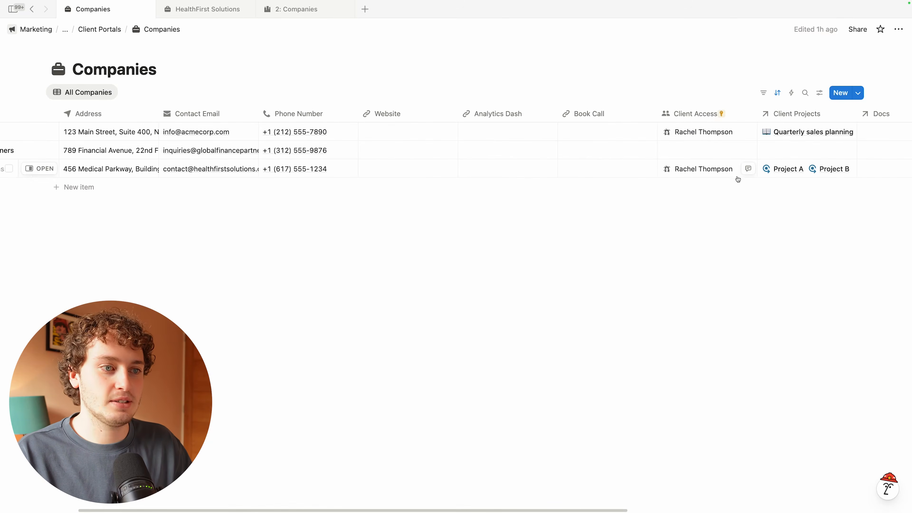
{"action": "left_click", "coordinate": [736, 175]}
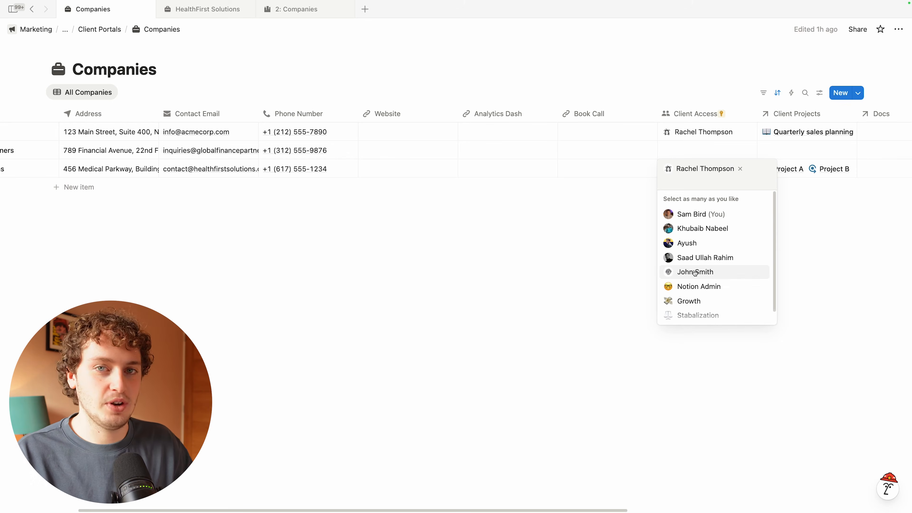
{"action": "key", "text": "Escape"}
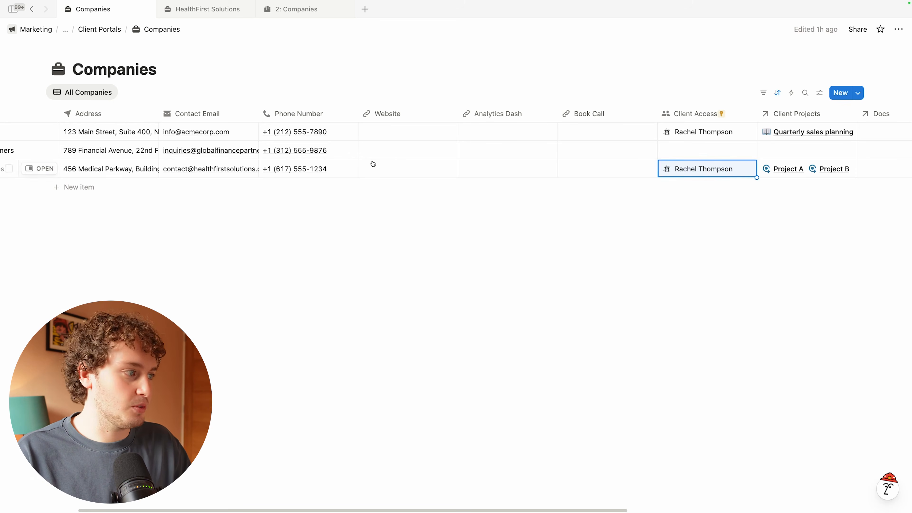
{"action": "scroll", "coordinate": [372, 163], "scroll_direction": "left", "scroll_amount": 5}
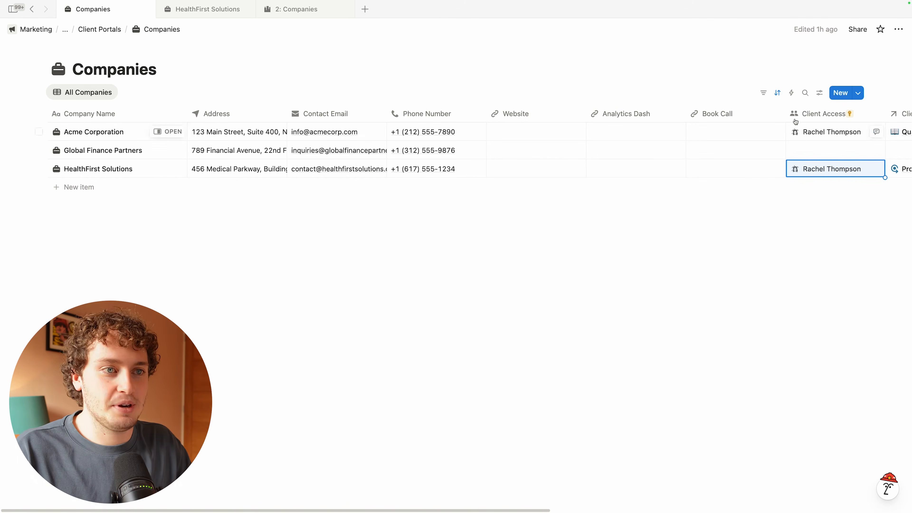
Step: Create an automation in the Companies database named Updated Client Access, triggered when Client Access is edited
{"action": "left_click", "coordinate": [792, 94]}
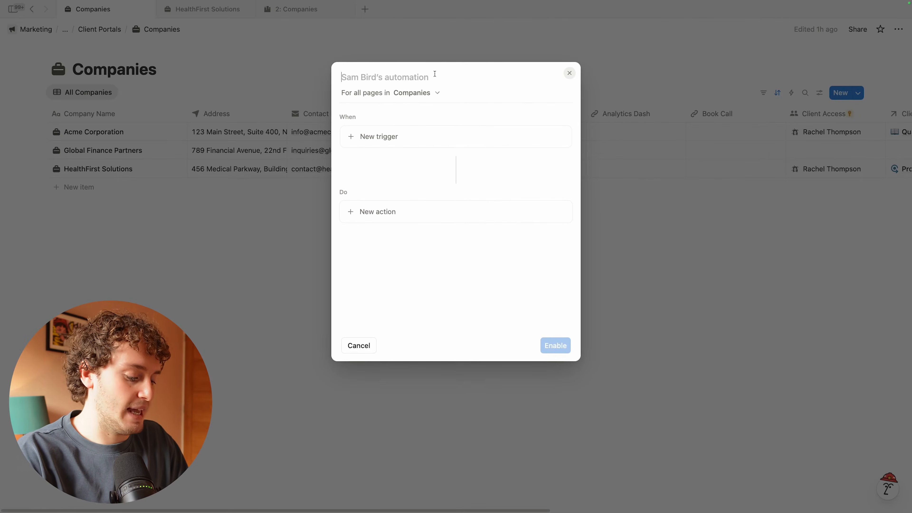
{"action": "type", "text": "Updated Client Access"}
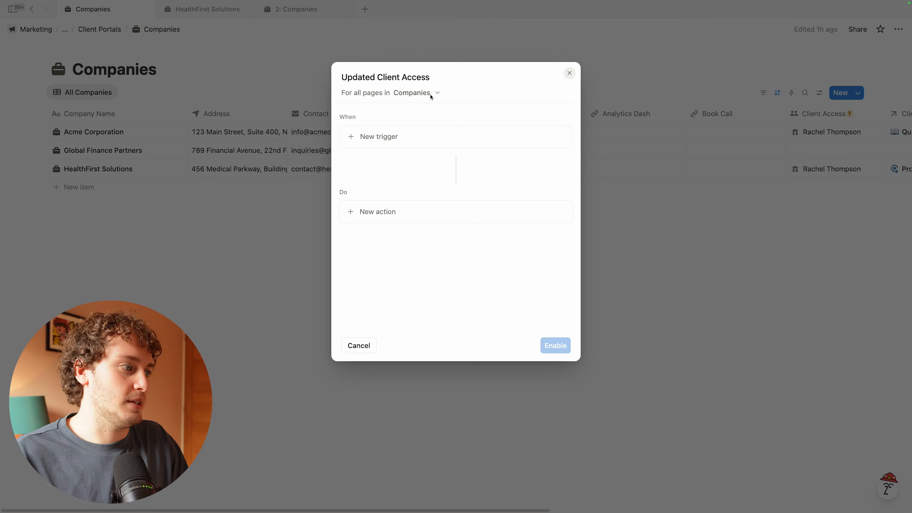
{"action": "left_click", "coordinate": [386, 137]}
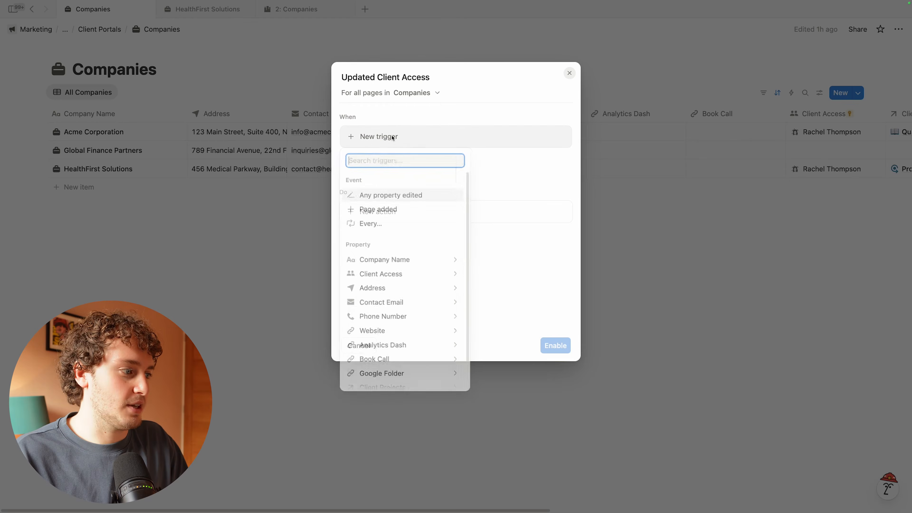
{"action": "left_click", "coordinate": [415, 279]}
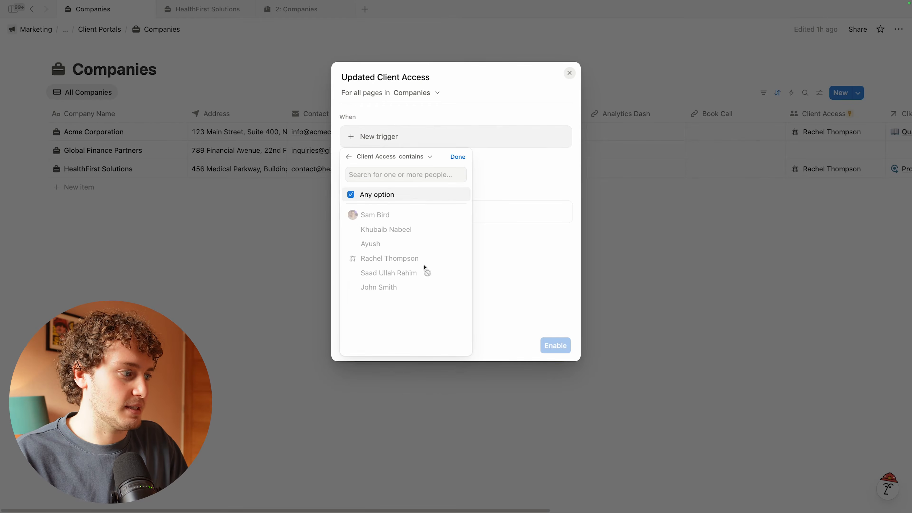
{"action": "left_click", "coordinate": [425, 158]}
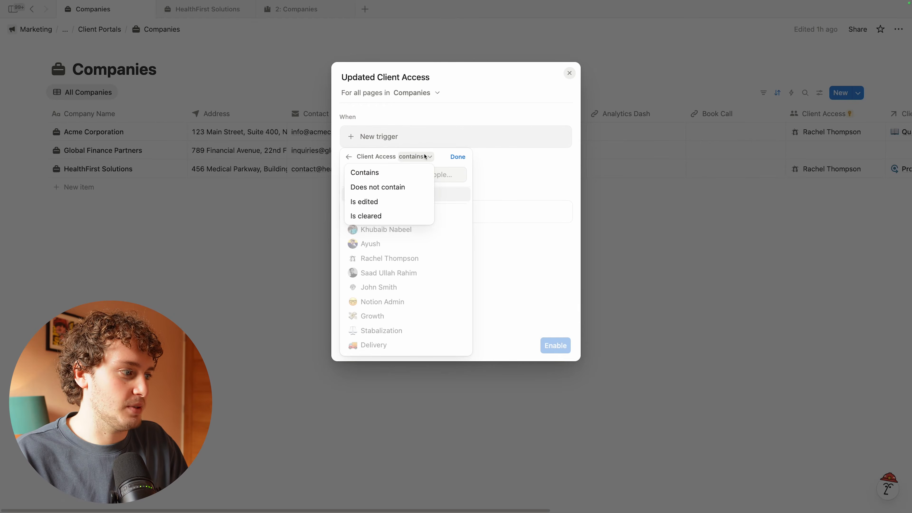
{"action": "left_click", "coordinate": [372, 202]}
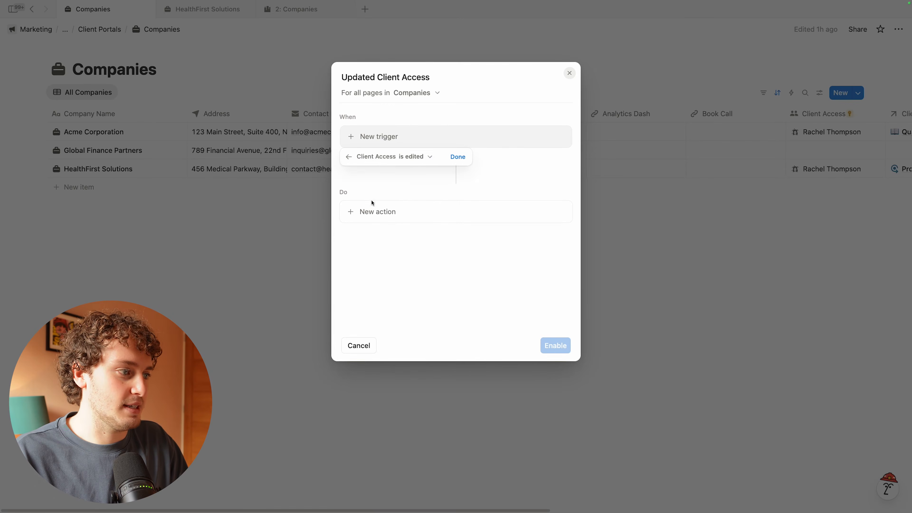
{"action": "left_click", "coordinate": [458, 157]}
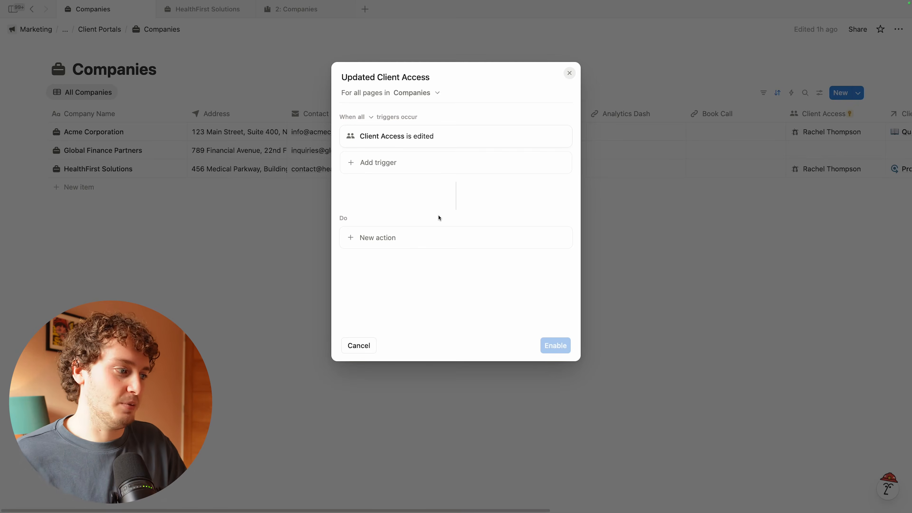
Step: Add a Define variables action with a variable named Client Projects set to the formula Trigger page.Client Projects
{"action": "left_click", "coordinate": [381, 237]}
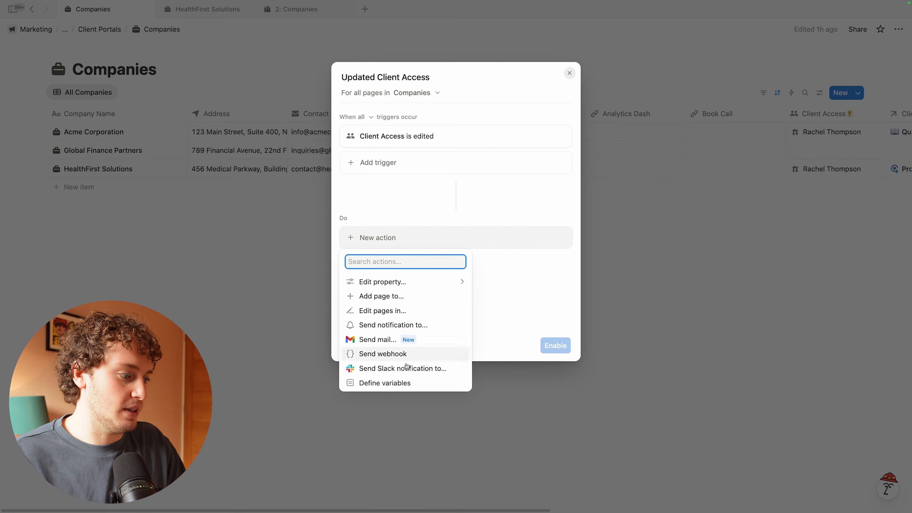
{"action": "left_click", "coordinate": [412, 383]}
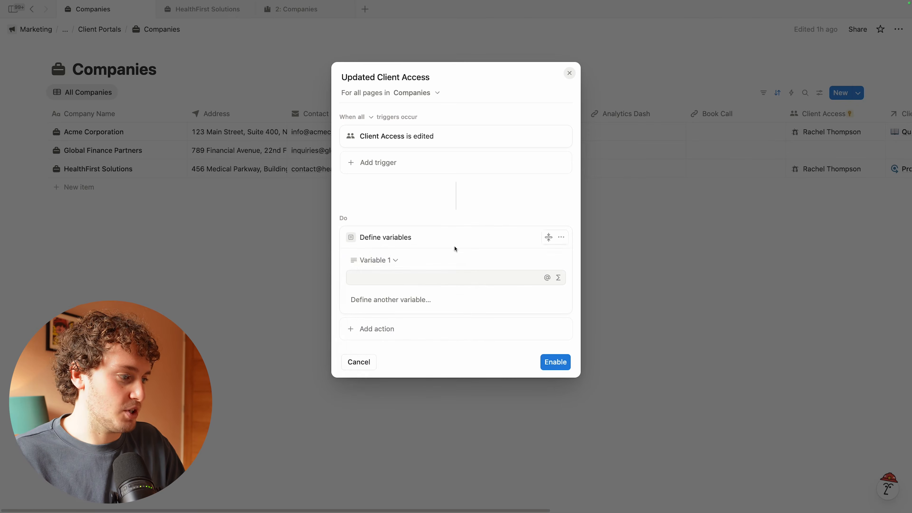
{"action": "left_click", "coordinate": [386, 259]}
{"action": "triple_click", "coordinate": [382, 284]}
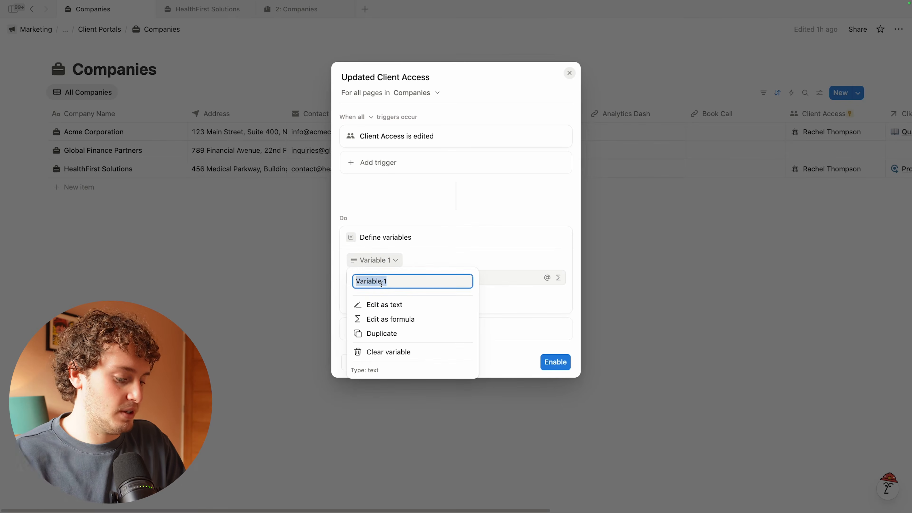
{"action": "type", "text": "Client Projects"}
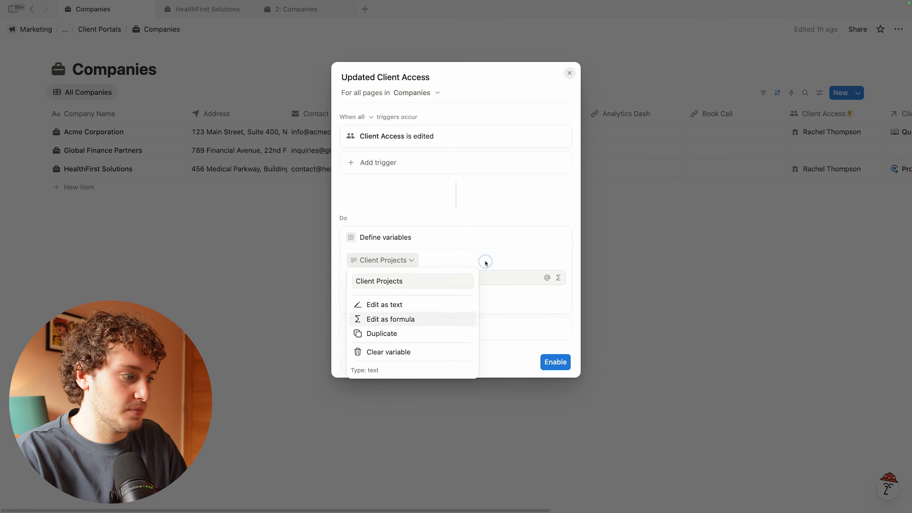
{"action": "key", "text": "Return"}
{"action": "left_click", "coordinate": [558, 278]}
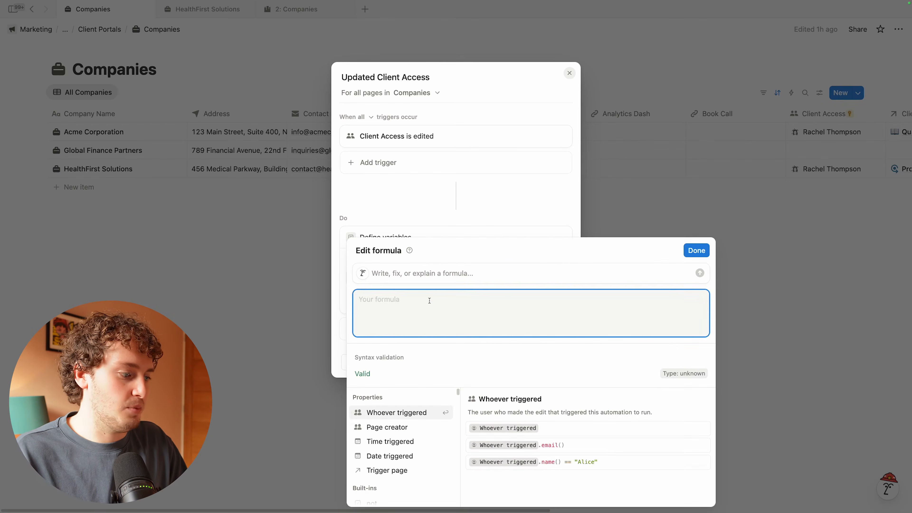
{"action": "left_click", "coordinate": [386, 470]}
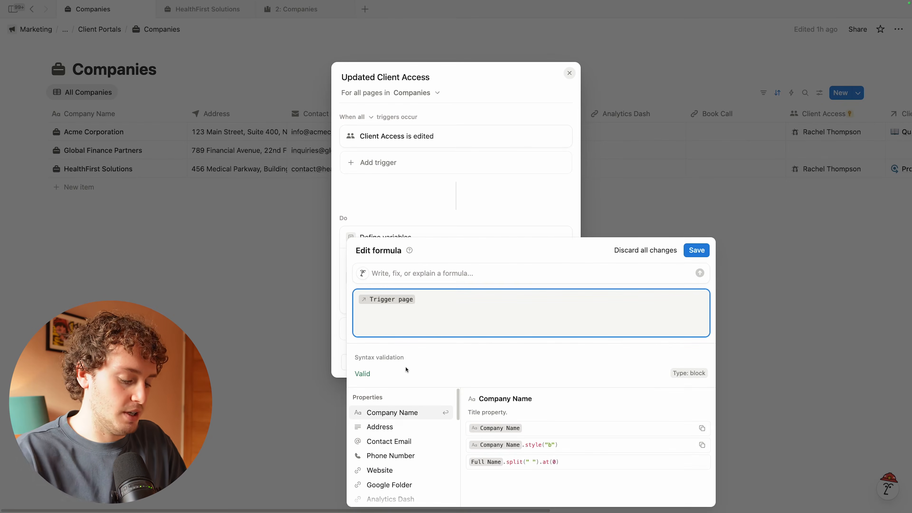
{"action": "type", "text": ".cli"}
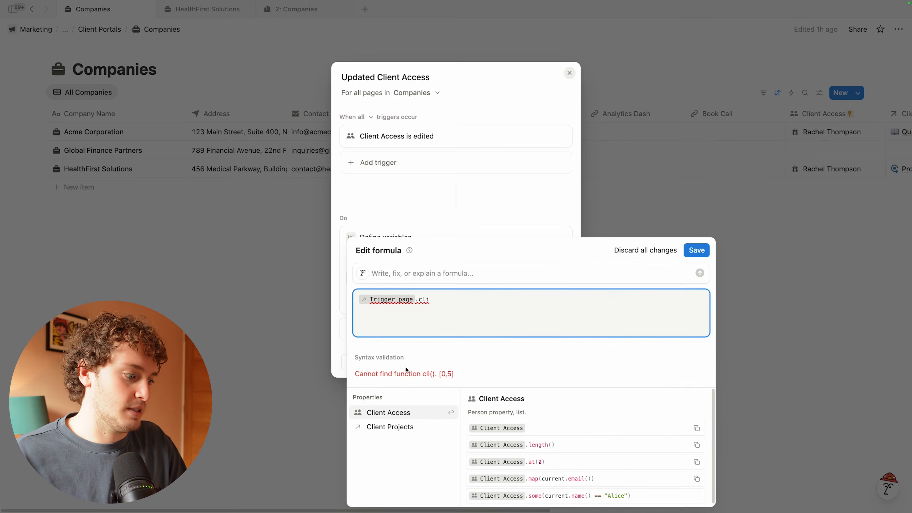
{"action": "left_click", "coordinate": [391, 427]}
{"action": "left_click", "coordinate": [697, 250]}
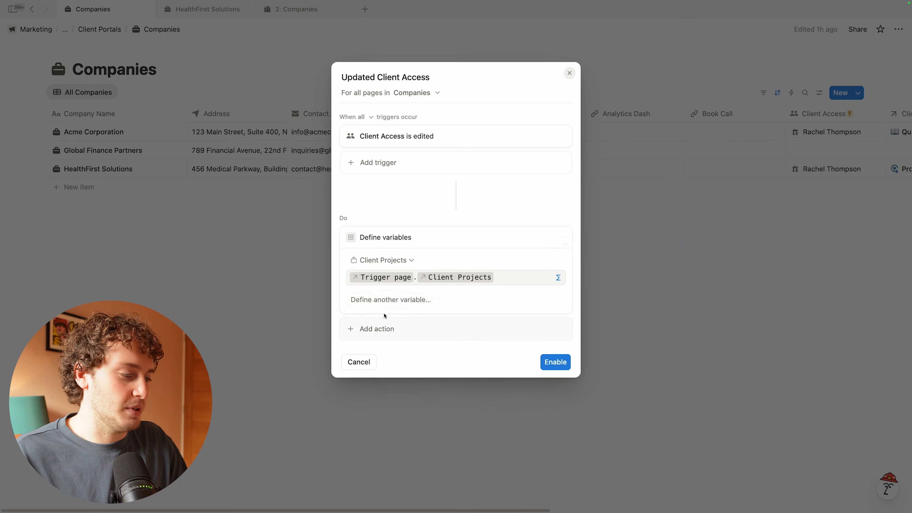
Step: Define a second variable named Tasks & Deliverables with the formula Trigger page.Tasks & Deliverables
{"action": "left_click", "coordinate": [370, 299]}
{"action": "left_click", "coordinate": [374, 298]}
{"action": "triple_click", "coordinate": [385, 319]}
{"action": "type", "text": "Tasks & Deliverables"}
{"action": "left_click", "coordinate": [482, 295]}
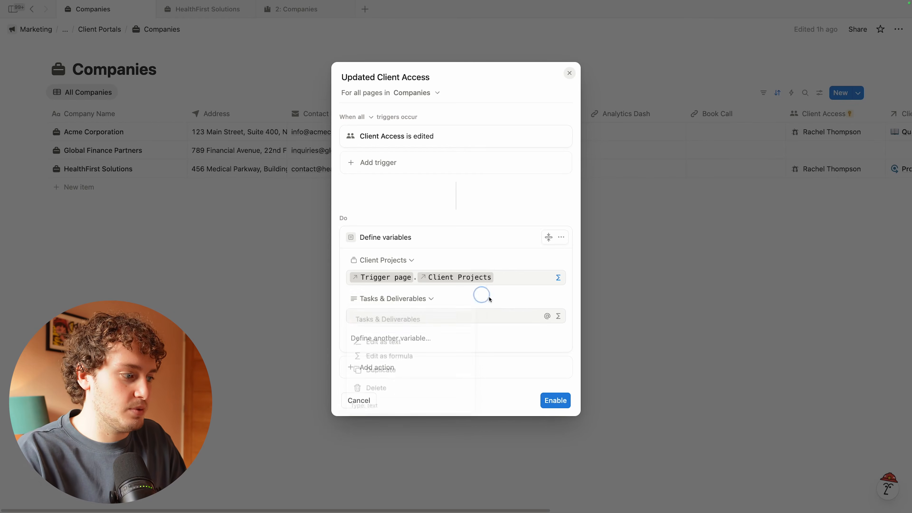
{"action": "left_click", "coordinate": [558, 316]}
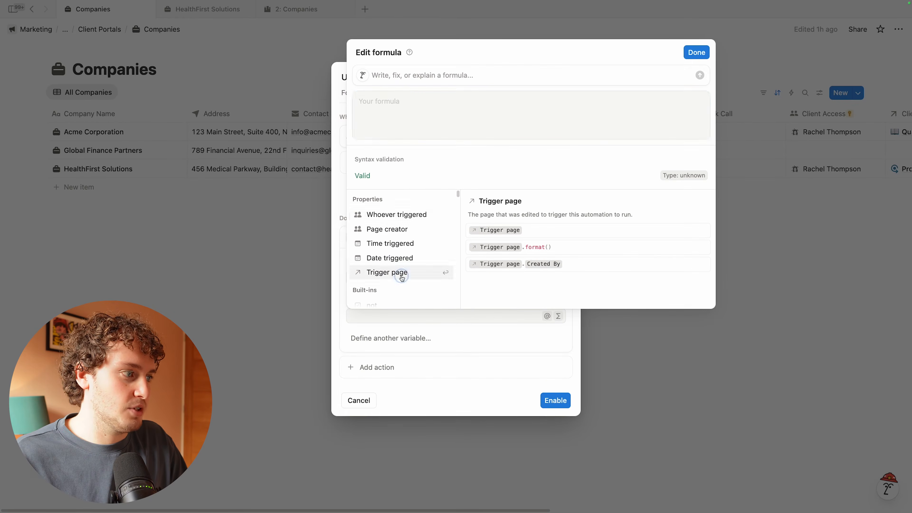
{"action": "left_click", "coordinate": [395, 272]}
{"action": "type", "text": ".task"}
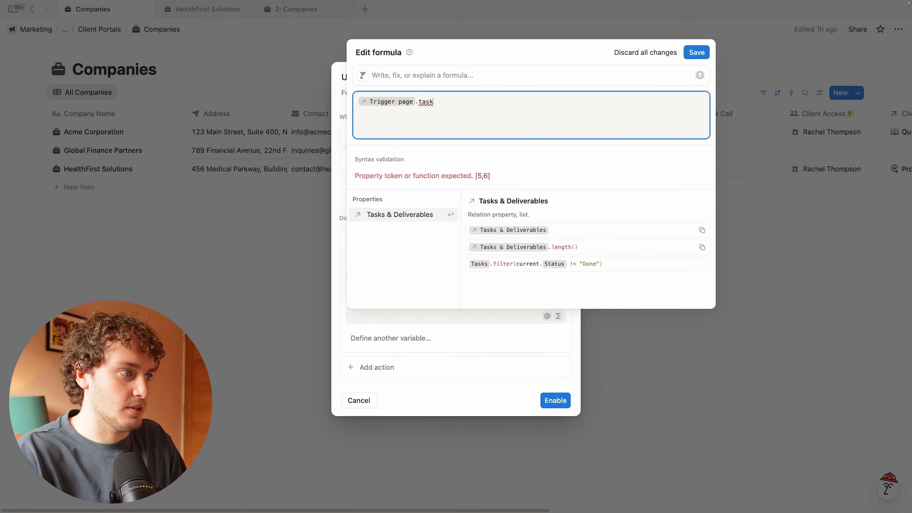
{"action": "key", "text": "Return"}
{"action": "left_click", "coordinate": [690, 54]}
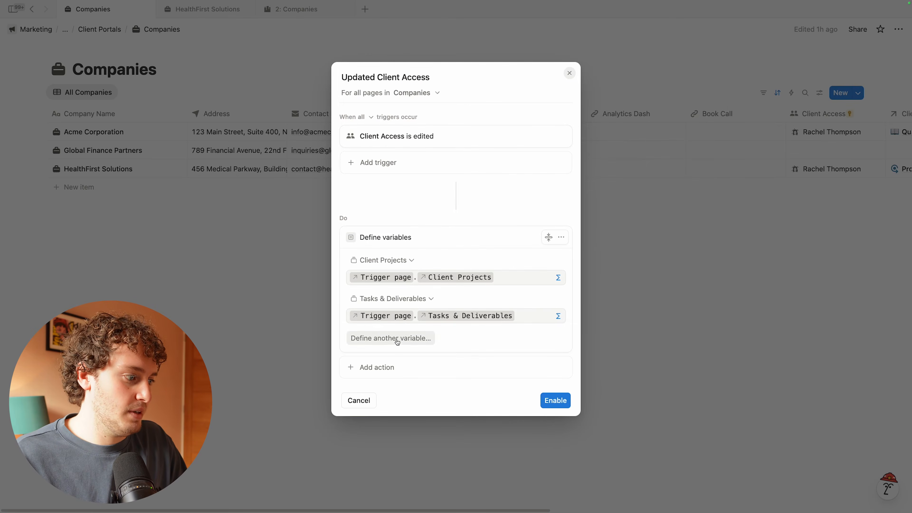
Step: Define a third variable named Docs with the formula Trigger page.Docs
{"action": "left_click", "coordinate": [395, 338]}
{"action": "left_click", "coordinate": [383, 337]}
{"action": "triple_click", "coordinate": [383, 357]}
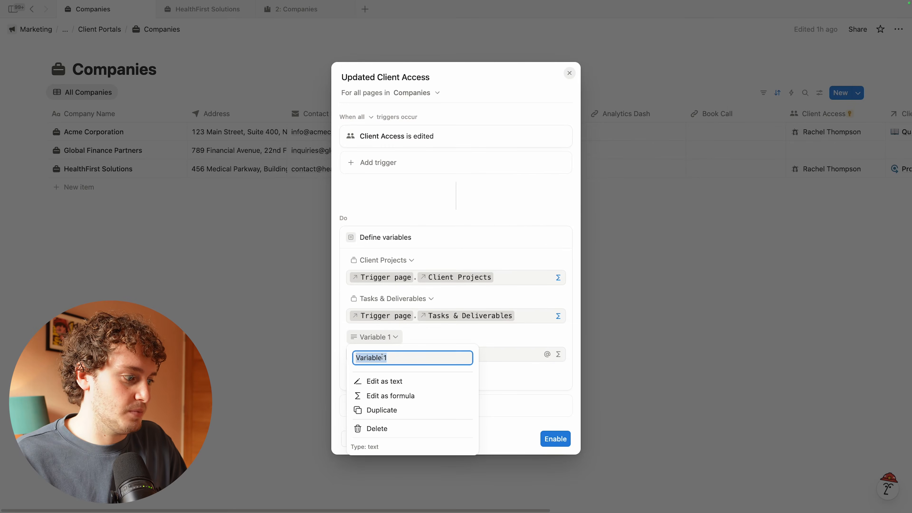
{"action": "type", "text": "Users"}
{"action": "key", "text": "Return"}
{"action": "left_click", "coordinate": [559, 354]}
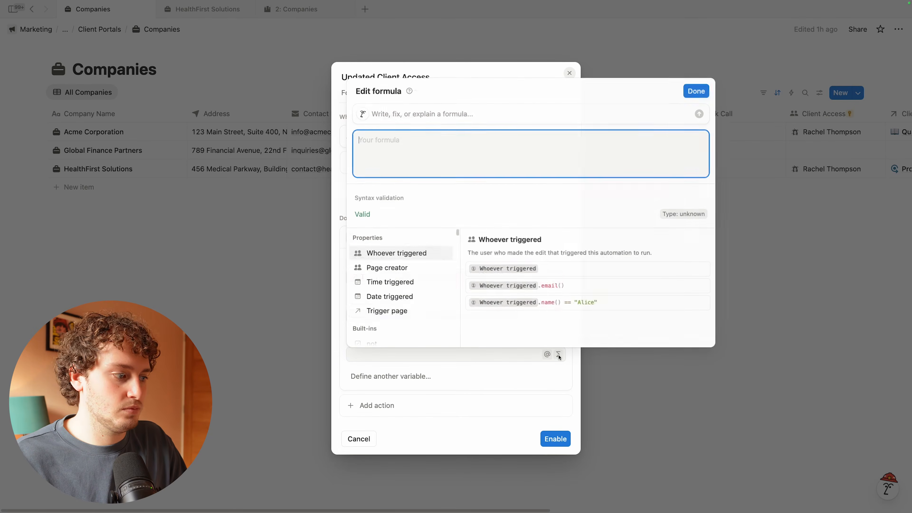
{"action": "left_click", "coordinate": [391, 311]}
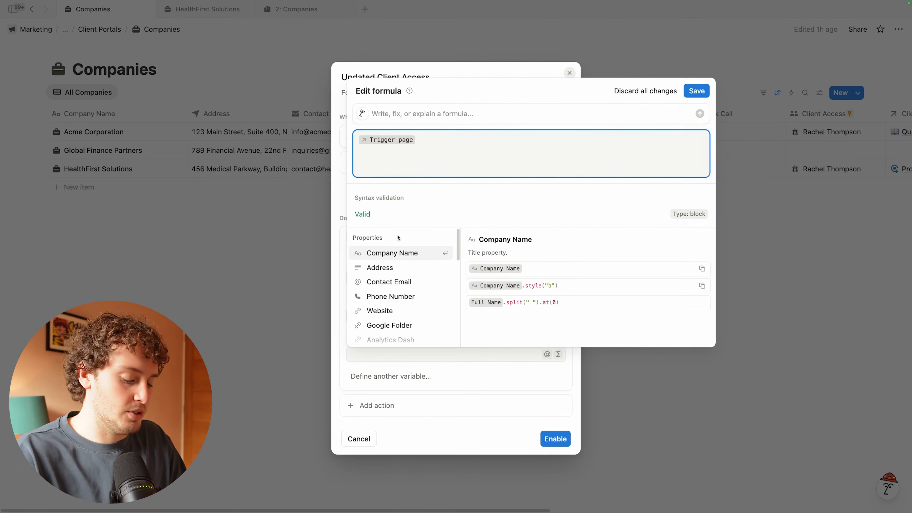
{"action": "type", "text": ".docs"}
{"action": "key", "text": "Return"}
{"action": "key", "text": "Return"}
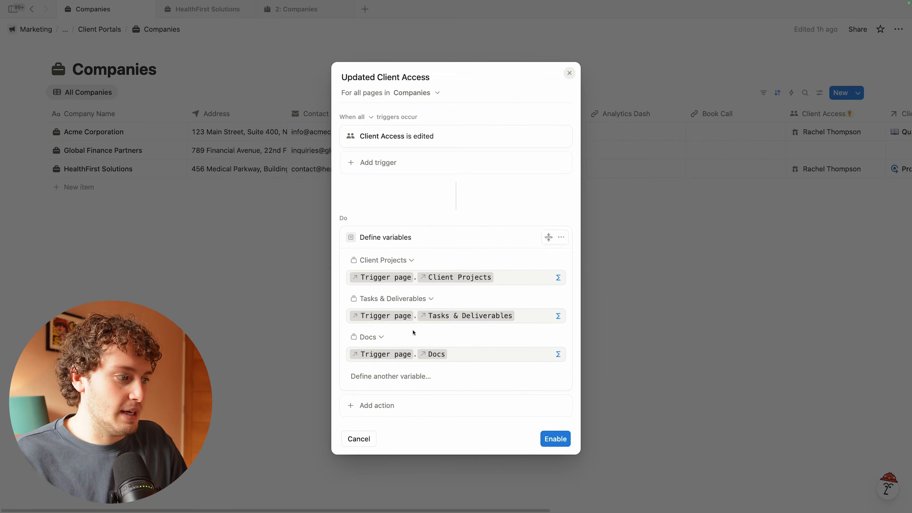
Step: Add an action that edits the pages in the Client Projects variable, targeting their Client Access property
{"action": "left_click", "coordinate": [392, 406]}
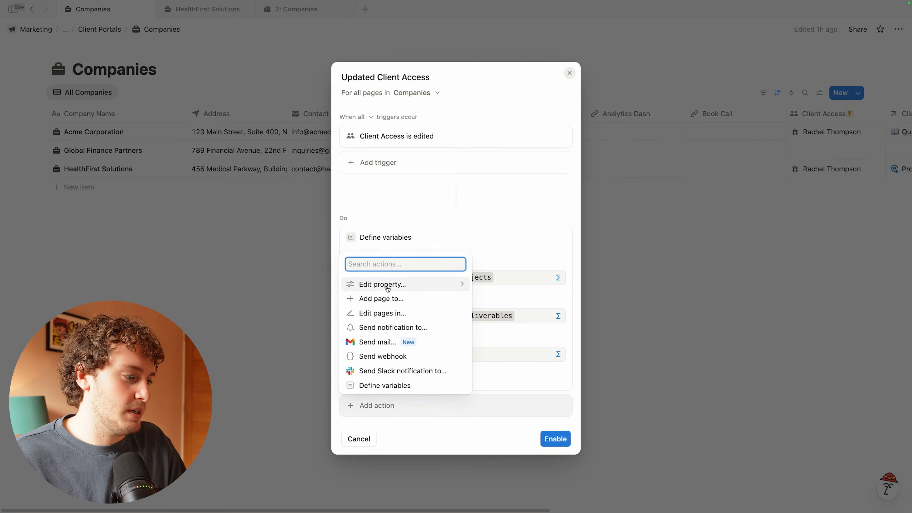
{"action": "left_click", "coordinate": [389, 313]}
{"action": "left_click", "coordinate": [429, 399]}
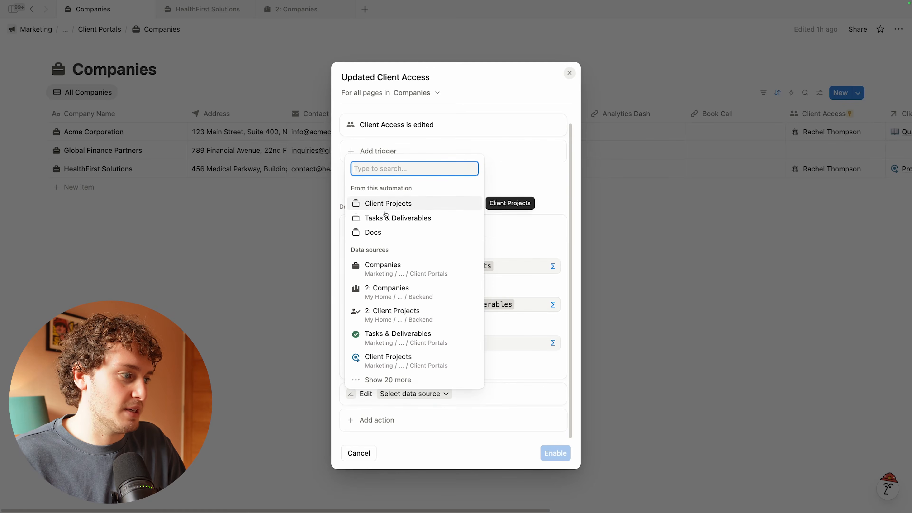
{"action": "left_click", "coordinate": [388, 204]}
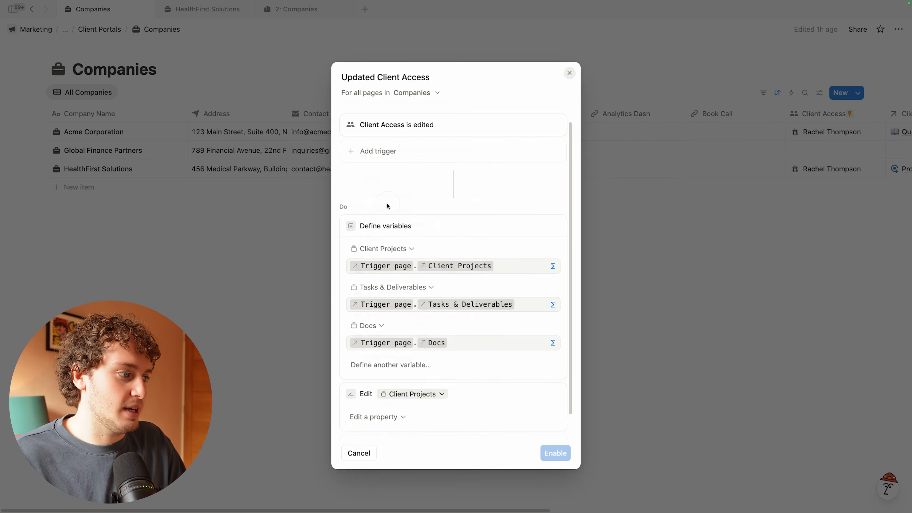
{"action": "scroll", "coordinate": [370, 306], "scroll_direction": "down", "scroll_amount": 2}
{"action": "left_click", "coordinate": [377, 392]}
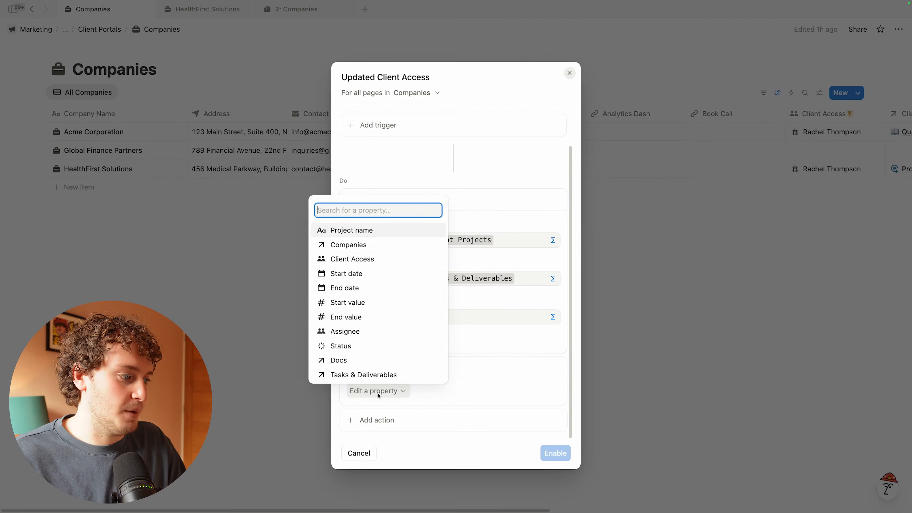
{"action": "left_click", "coordinate": [359, 261]}
{"action": "scroll", "coordinate": [414, 335], "scroll_direction": "down", "scroll_amount": 1}
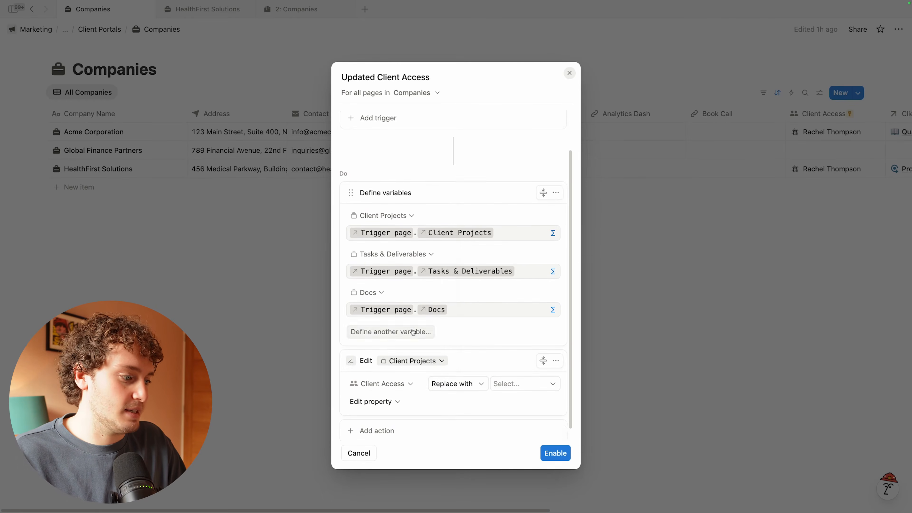
Step: Set the Client Projects action to replace Client Access with the custom formula Trigger page.Client Access
{"action": "left_click", "coordinate": [452, 374]}
{"action": "left_click", "coordinate": [393, 406]}
{"action": "left_click", "coordinate": [463, 376]}
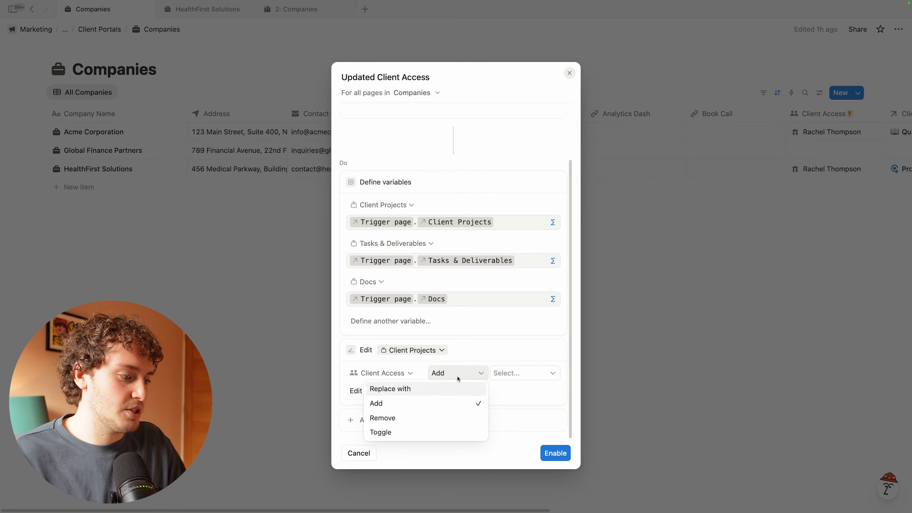
{"action": "left_click", "coordinate": [400, 392]}
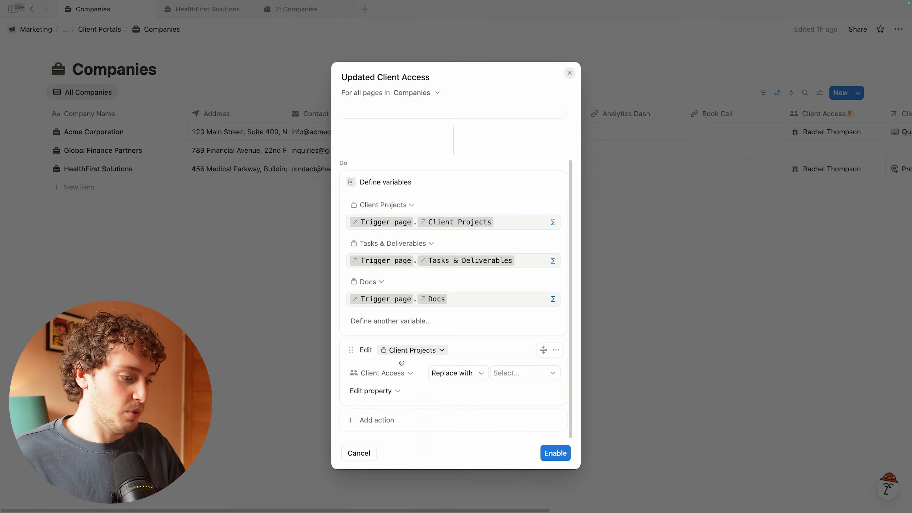
{"action": "left_click", "coordinate": [509, 373]}
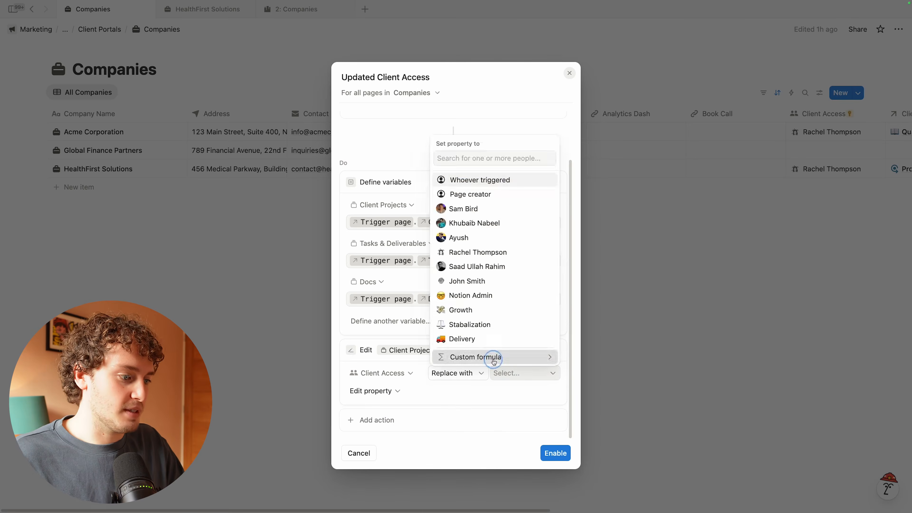
{"action": "left_click", "coordinate": [493, 362]}
{"action": "left_click", "coordinate": [229, 331]}
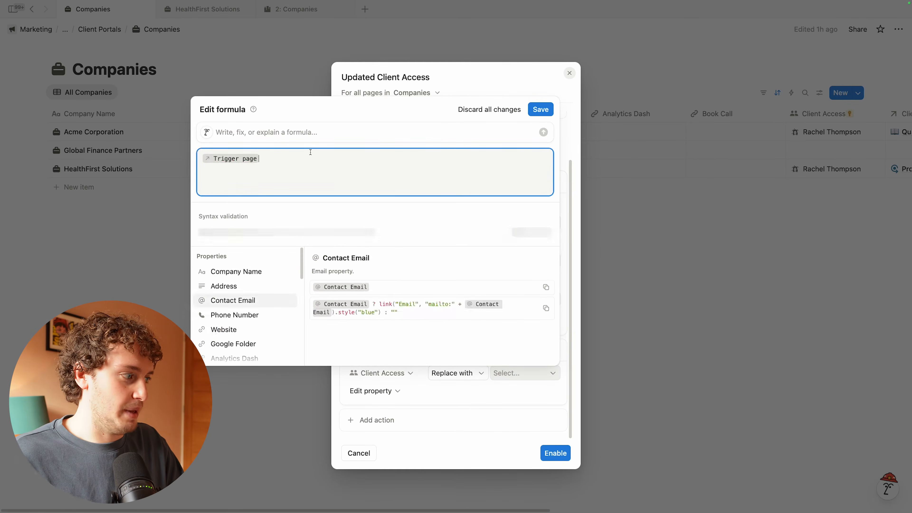
{"action": "type", "text": ".cli"}
{"action": "left_click", "coordinate": [249, 268]}
{"action": "left_click", "coordinate": [538, 109]}
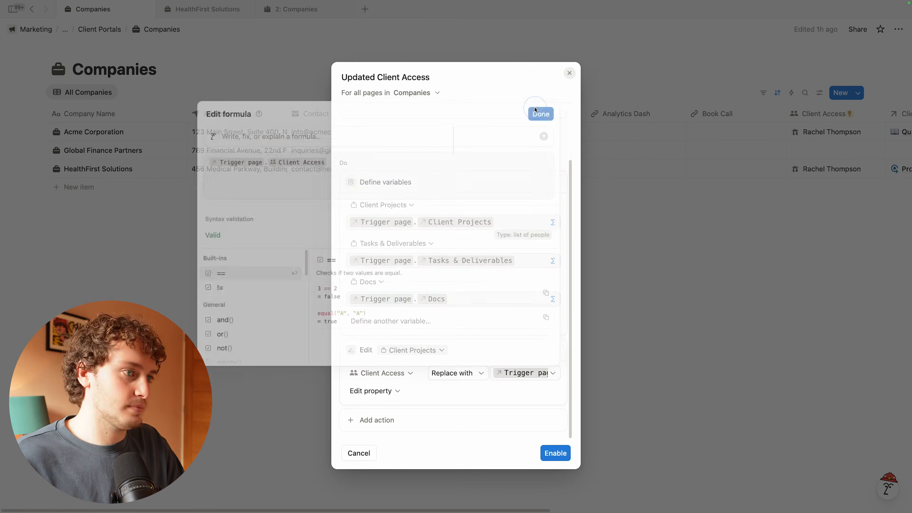
Step: Change the Client Projects action's Client Access operation to Add and check its formula
{"action": "scroll", "coordinate": [401, 265], "scroll_direction": "up", "scroll_amount": 3}
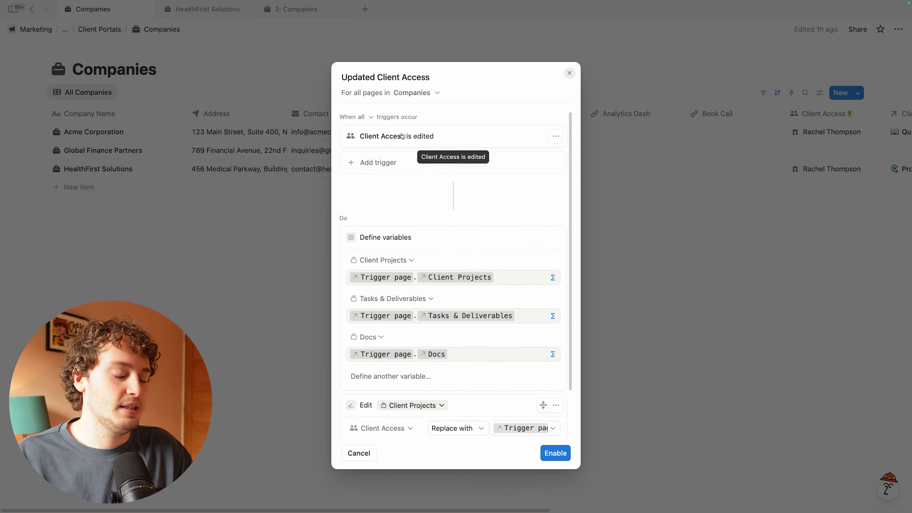
{"action": "scroll", "coordinate": [440, 270], "scroll_direction": "down", "scroll_amount": 2}
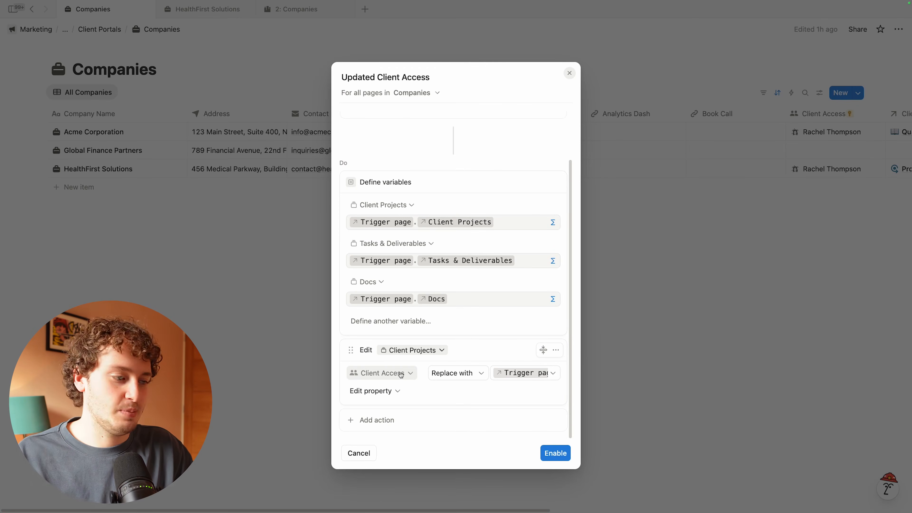
{"action": "left_click", "coordinate": [531, 375]}
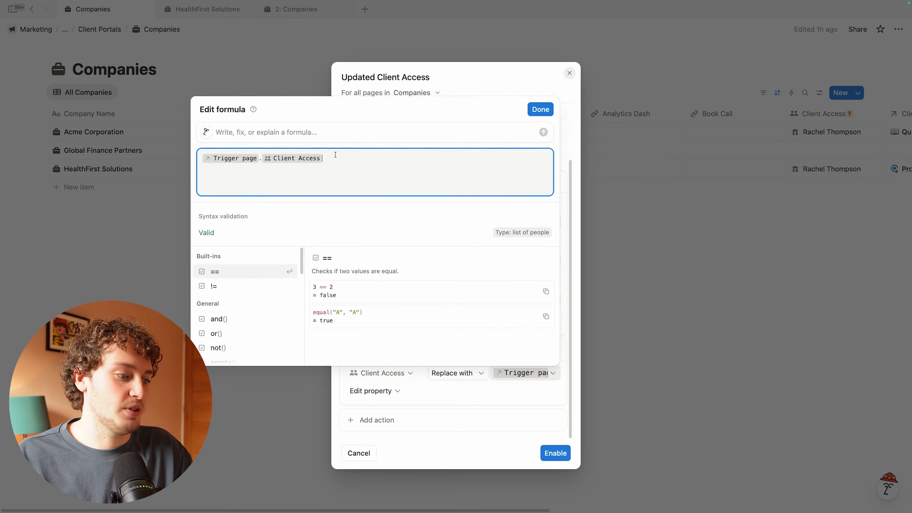
{"action": "left_click", "coordinate": [471, 384]}
{"action": "left_click", "coordinate": [469, 376]}
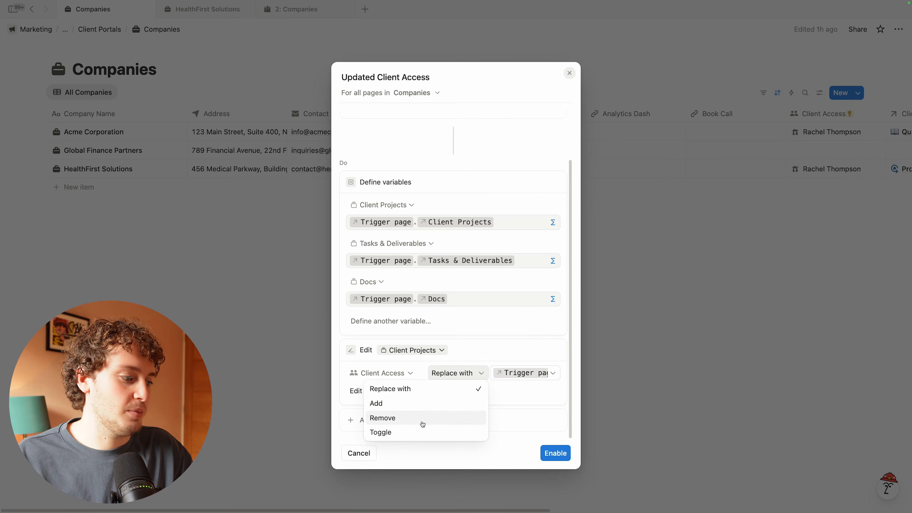
{"action": "left_click", "coordinate": [383, 404]}
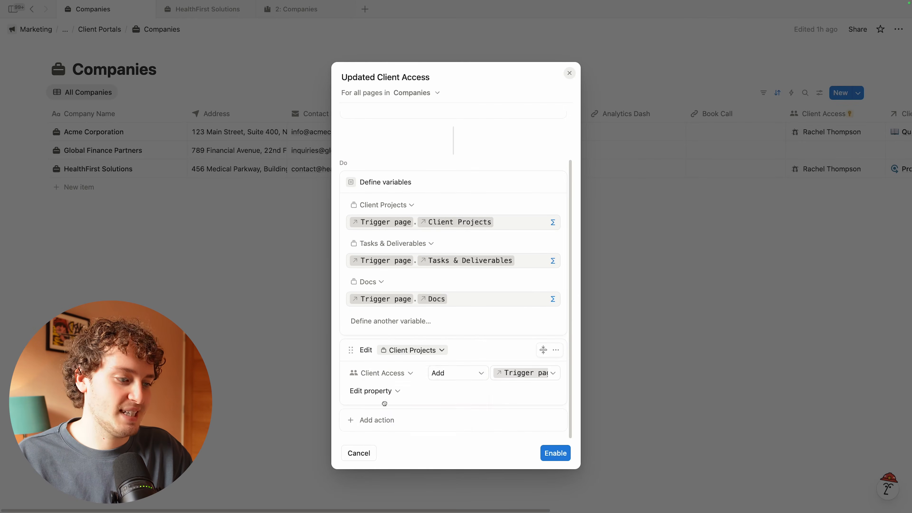
{"action": "left_click", "coordinate": [548, 375]}
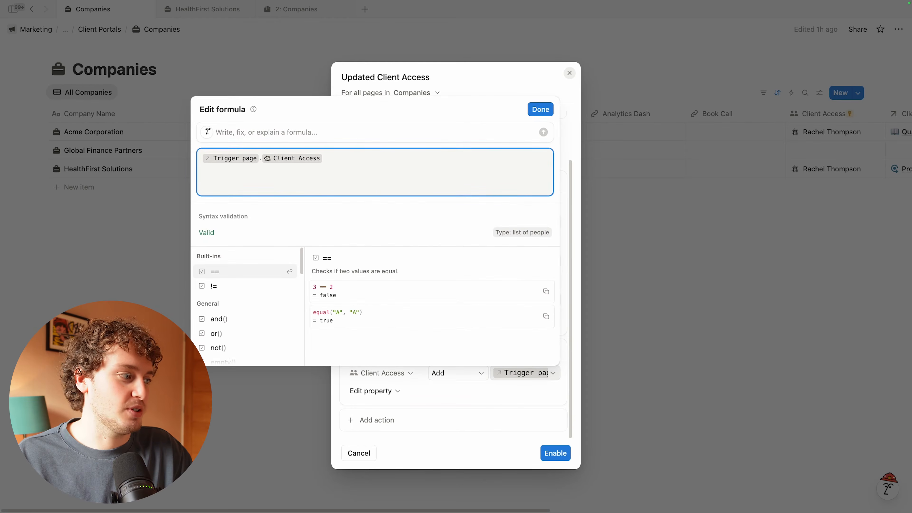
{"action": "left_click", "coordinate": [467, 395]}
Step: Add a second edit-pages action for the Tasks & Deliverables variable, targeting the Client Access property
{"action": "left_click", "coordinate": [378, 421]}
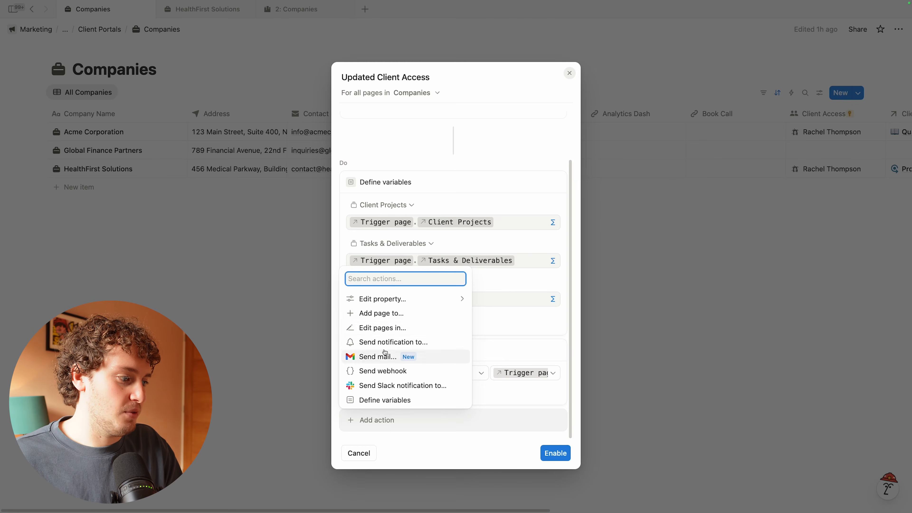
{"action": "left_click", "coordinate": [385, 327]}
{"action": "left_click", "coordinate": [408, 418]}
{"action": "left_click", "coordinate": [398, 244]}
{"action": "left_click", "coordinate": [380, 390]}
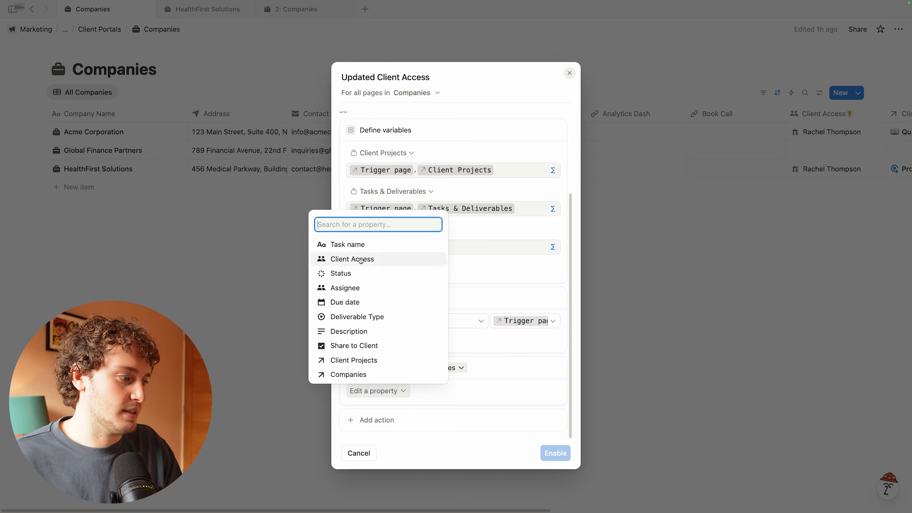
{"action": "left_click", "coordinate": [352, 259]}
Step: Set the Tasks & Deliverables action to add the custom formula Trigger page.Client Access to Client Access
{"action": "left_click", "coordinate": [455, 391]}
{"action": "left_click", "coordinate": [376, 421]}
{"action": "left_click", "coordinate": [524, 390]}
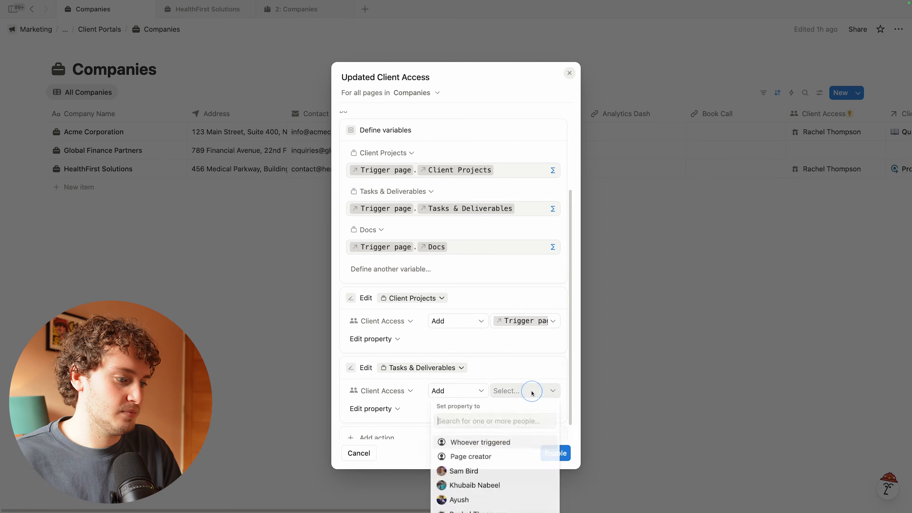
{"action": "left_click", "coordinate": [478, 374]}
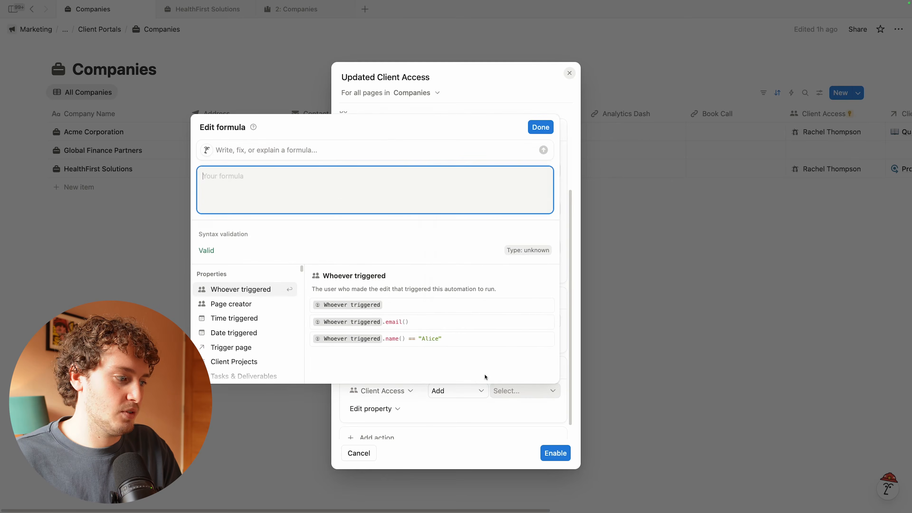
{"action": "left_click", "coordinate": [248, 347]}
{"action": "type", "text": ".clie"}
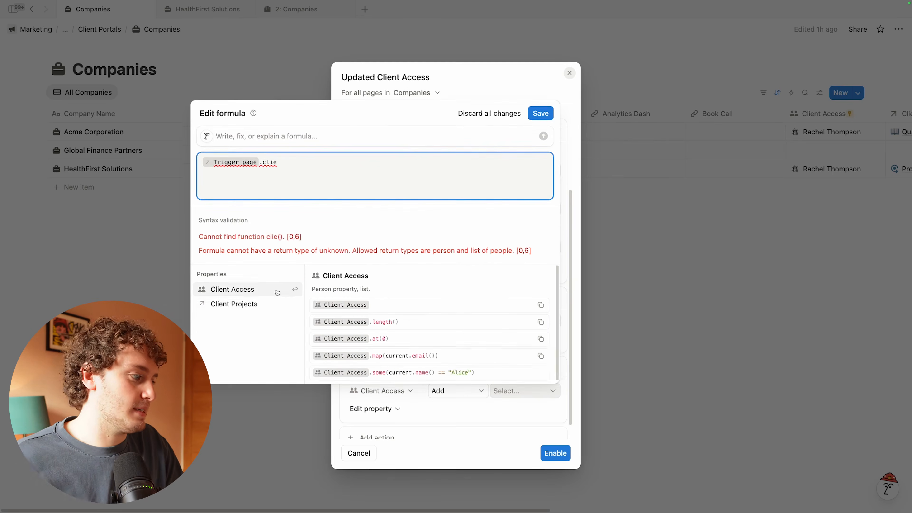
{"action": "key", "text": "Return"}
{"action": "left_click", "coordinate": [542, 125]}
Step: Add a third edit-pages action for the Docs variable, targeting the Client Access property
{"action": "left_click", "coordinate": [377, 436]}
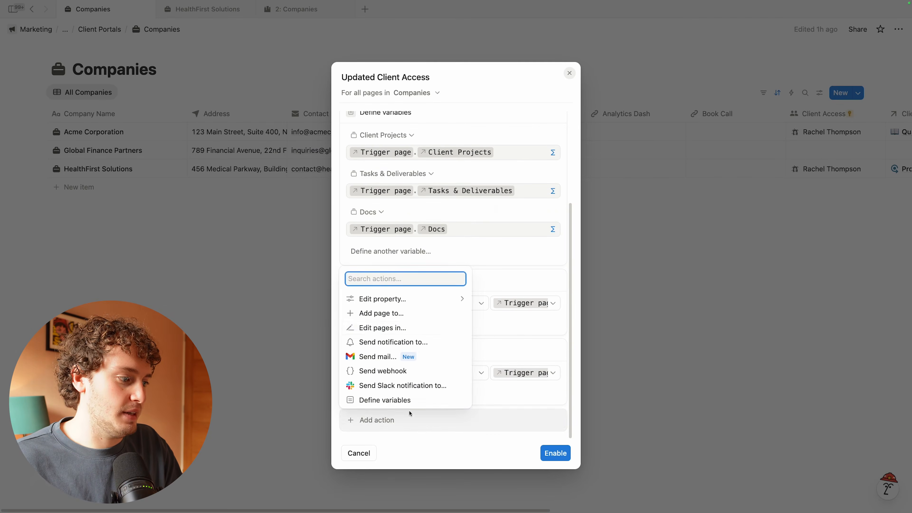
{"action": "left_click", "coordinate": [382, 326]}
{"action": "left_click", "coordinate": [417, 426]}
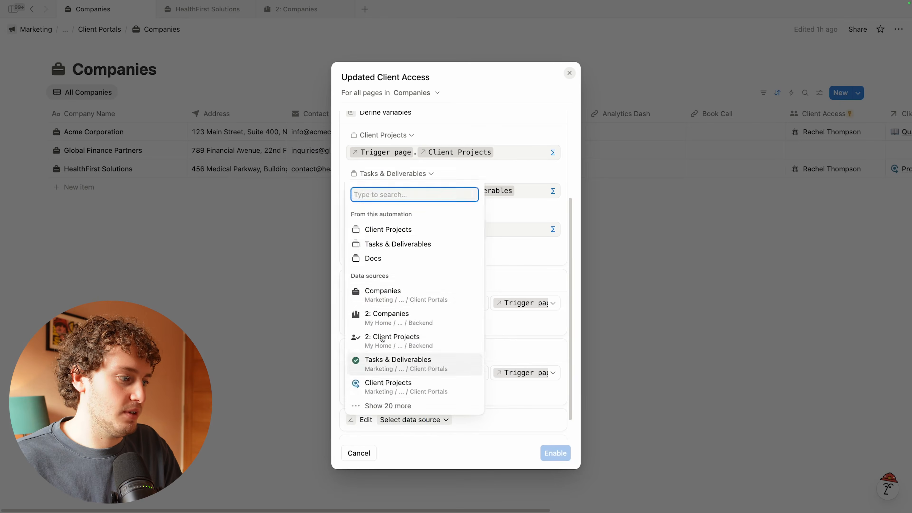
{"action": "left_click", "coordinate": [380, 261]}
{"action": "scroll", "coordinate": [398, 393], "scroll_direction": "down", "scroll_amount": 2}
{"action": "left_click", "coordinate": [397, 391]}
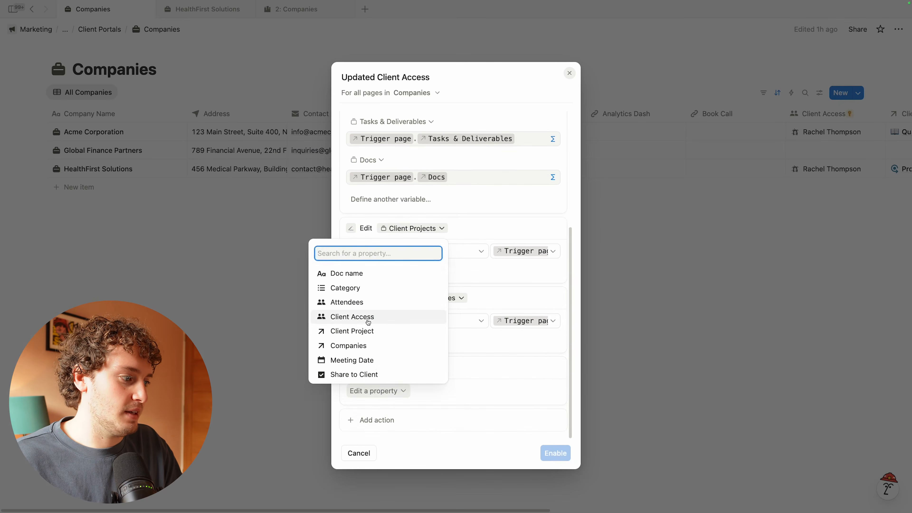
{"action": "left_click", "coordinate": [366, 319]}
{"action": "scroll", "coordinate": [433, 354], "scroll_direction": "down", "scroll_amount": 2}
Step: Set the Docs action to add the custom formula Trigger page.Client Access to Client Access, and enable the automation
{"action": "left_click", "coordinate": [478, 374]}
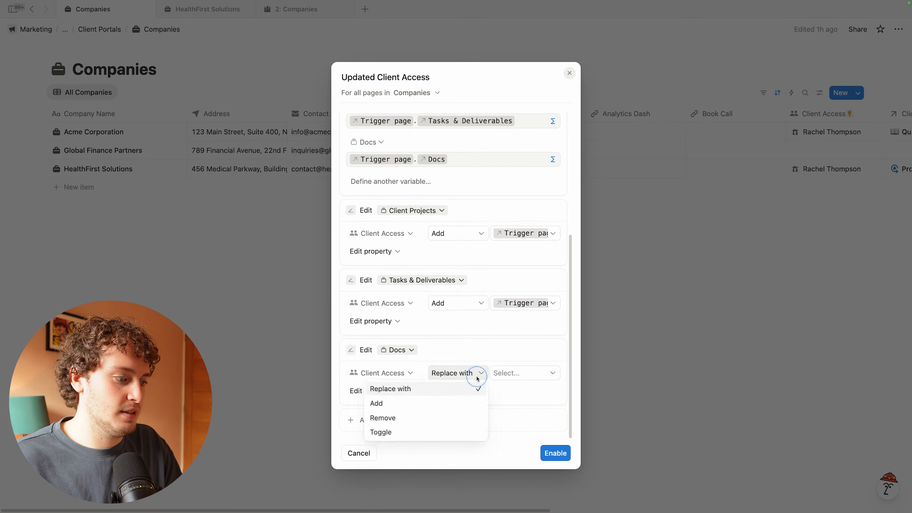
{"action": "left_click", "coordinate": [416, 404]}
{"action": "left_click", "coordinate": [510, 378]}
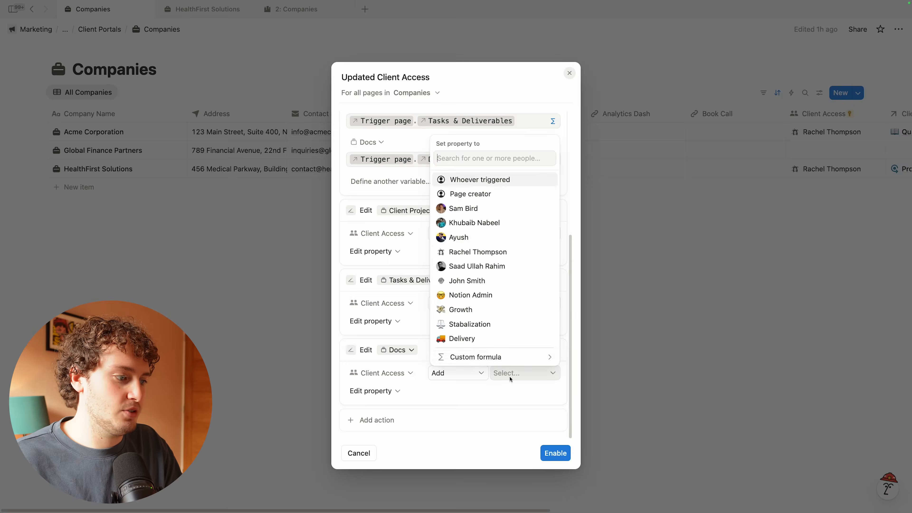
{"action": "left_click", "coordinate": [475, 357]}
{"action": "left_click", "coordinate": [230, 327]}
{"action": "type", "text": ".clie"}
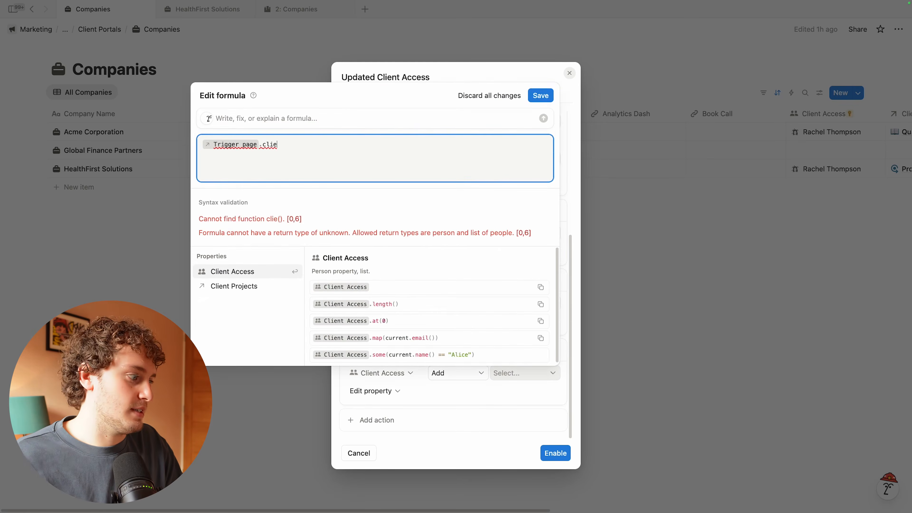
{"action": "left_click", "coordinate": [250, 272]}
{"action": "left_click", "coordinate": [541, 96]}
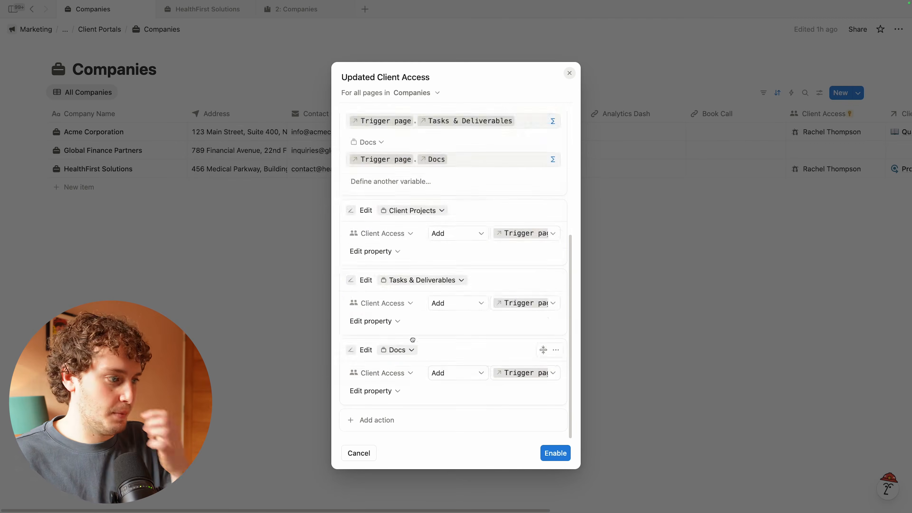
{"action": "left_click", "coordinate": [553, 454]}
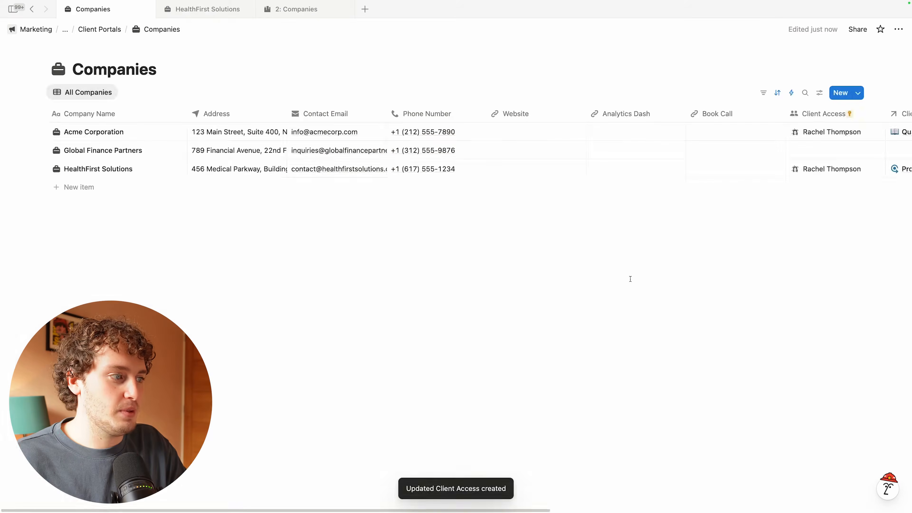
Step: Check the Client Access property of HealthFirst Solutions' Project A and Project B in the Client Projects database
{"action": "key", "text": "super+bracketleft"}
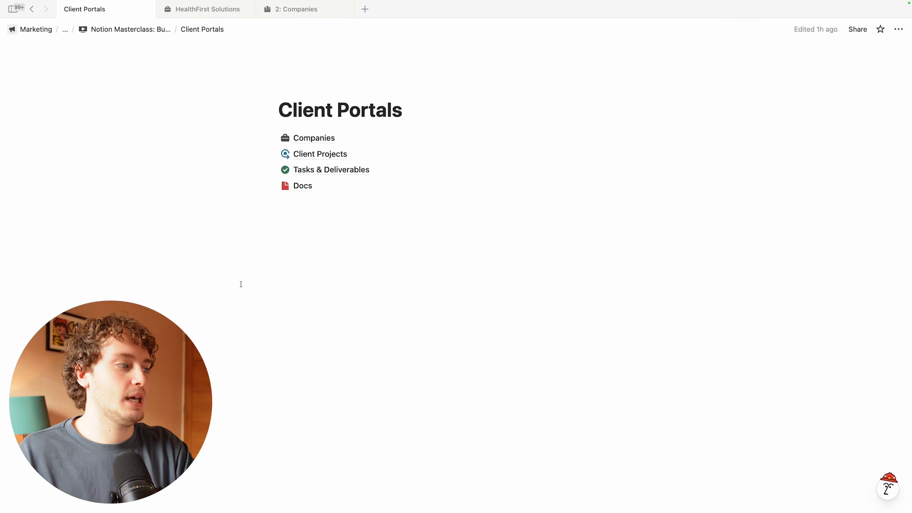
{"action": "left_click", "coordinate": [346, 155]}
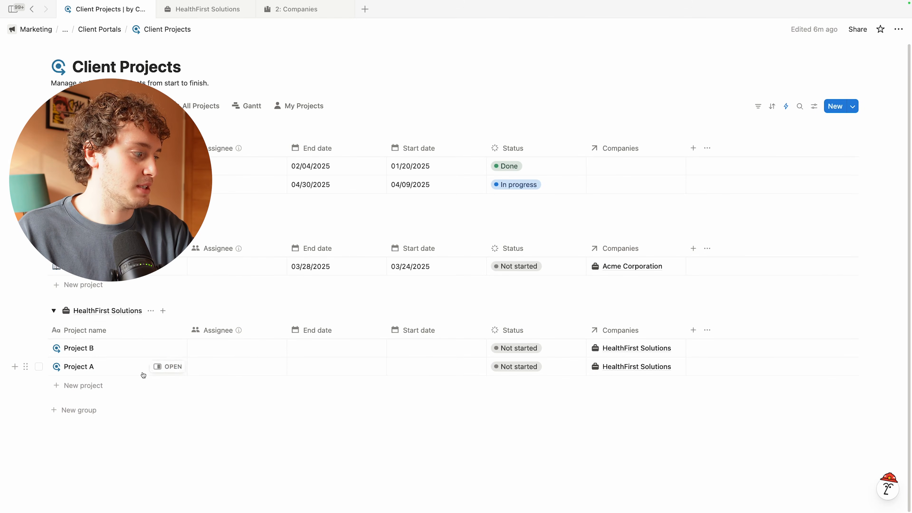
{"action": "left_click", "coordinate": [167, 367]}
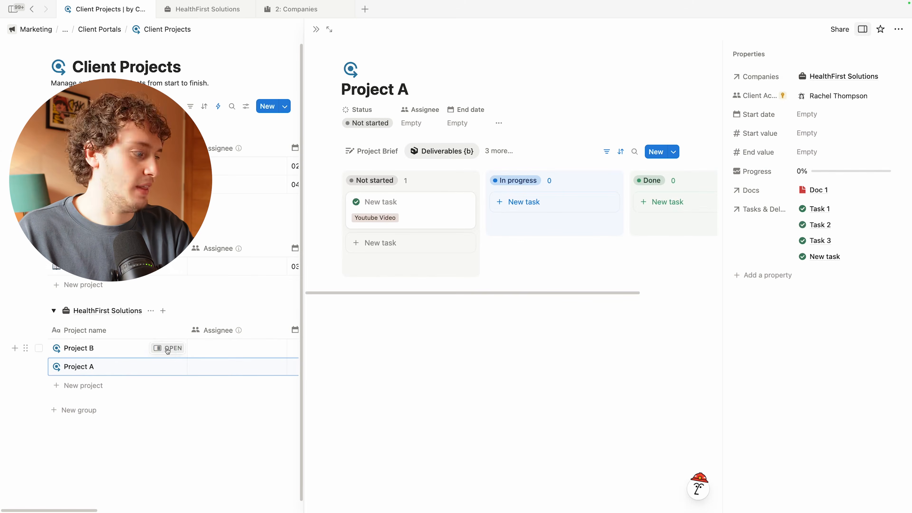
{"action": "left_click", "coordinate": [168, 349]}
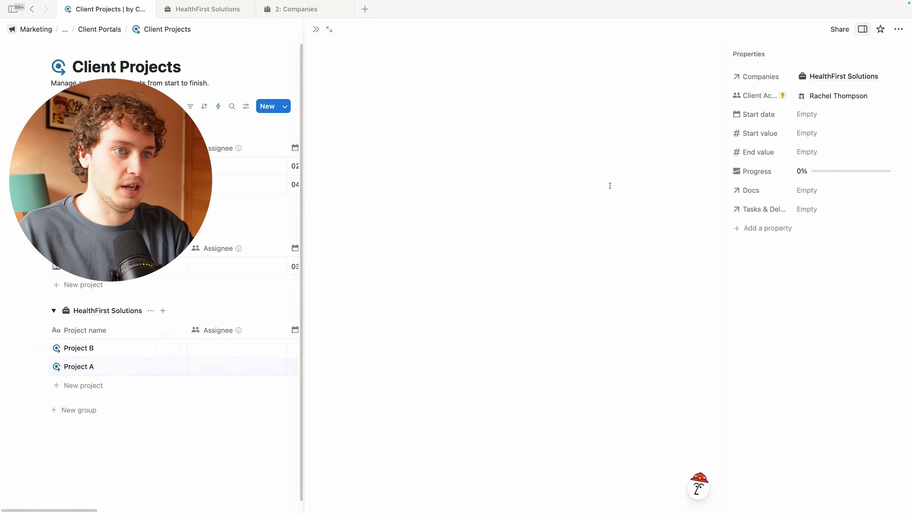
Step: Add a second person, the client contact listed just above Notion Admin, to HealthFirst Solutions' Client Access property in the Companies database
{"action": "left_click", "coordinate": [94, 33]}
{"action": "left_click", "coordinate": [348, 138]}
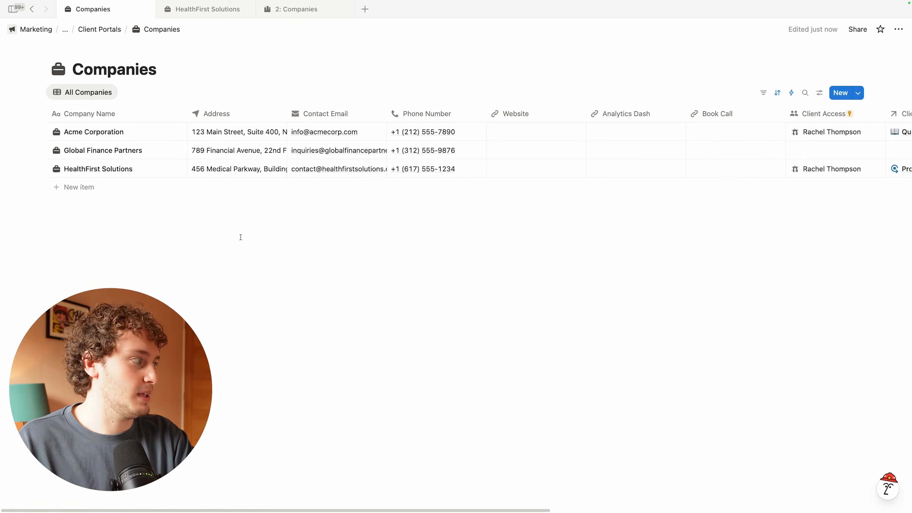
{"action": "left_click", "coordinate": [171, 168]}
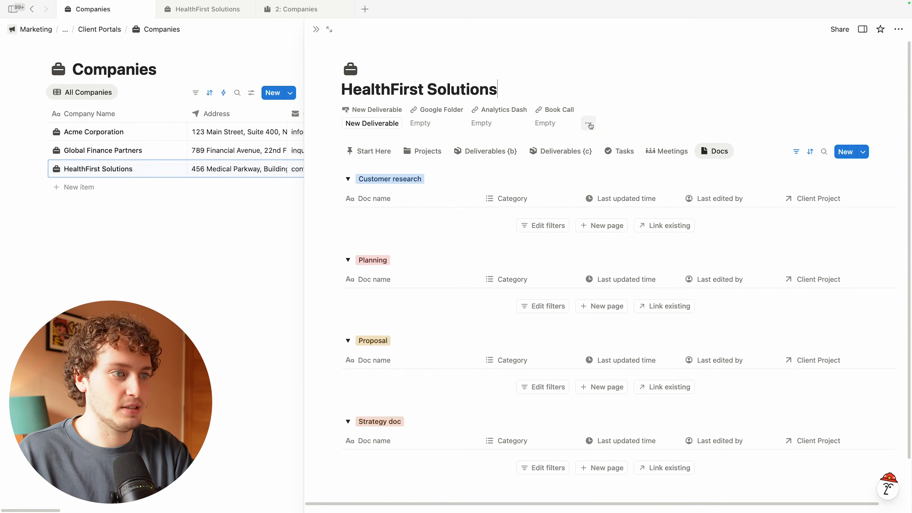
{"action": "left_click", "coordinate": [588, 124]}
{"action": "left_click", "coordinate": [838, 77]}
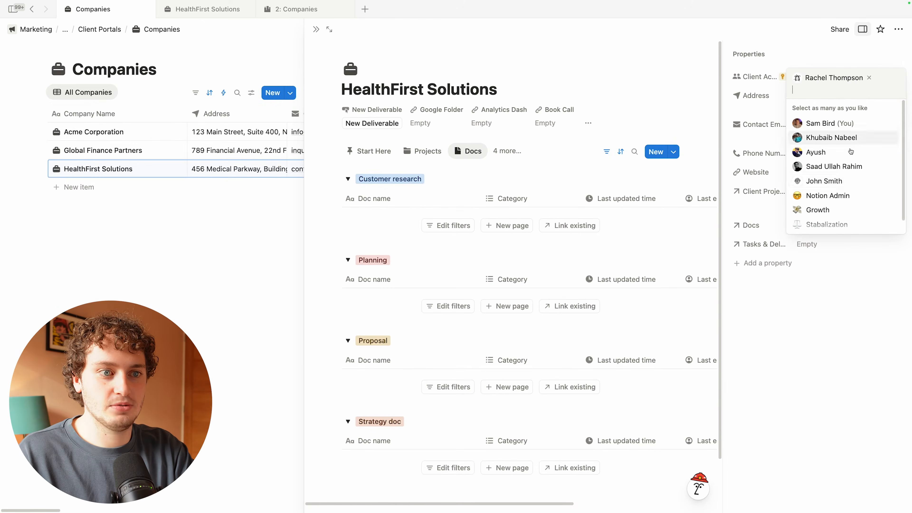
{"action": "left_click", "coordinate": [849, 181]}
{"action": "key", "text": "Escape"}
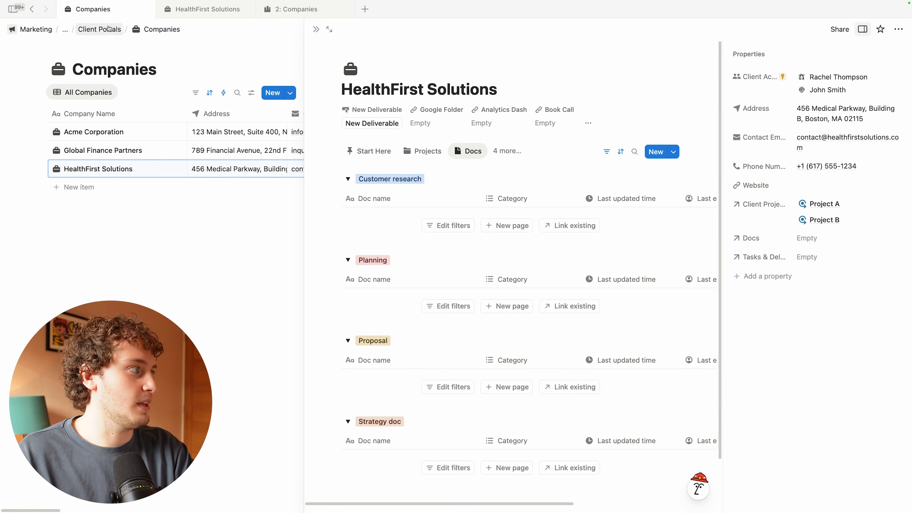
Step: Return to the Client Projects database and check whether Project A and Project B carry HealthFirst Solutions' updated Client Access
{"action": "left_click", "coordinate": [96, 28]}
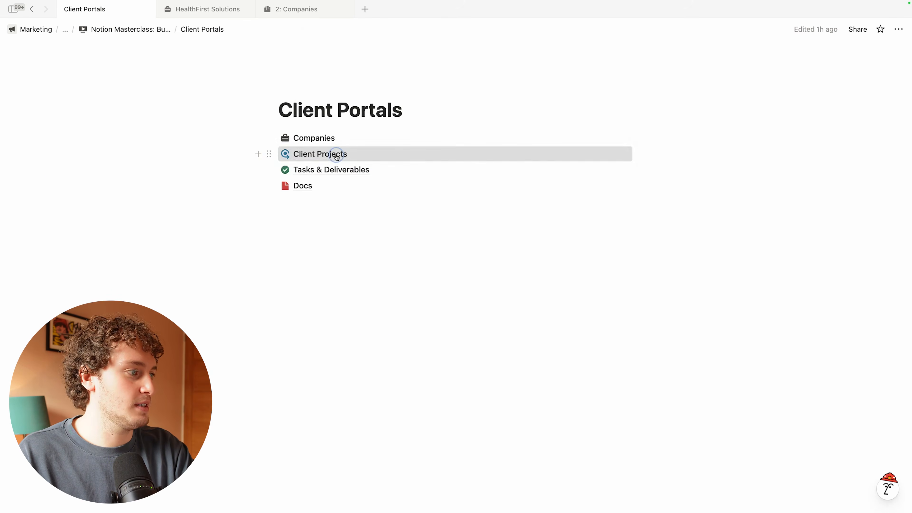
{"action": "left_click", "coordinate": [333, 154]}
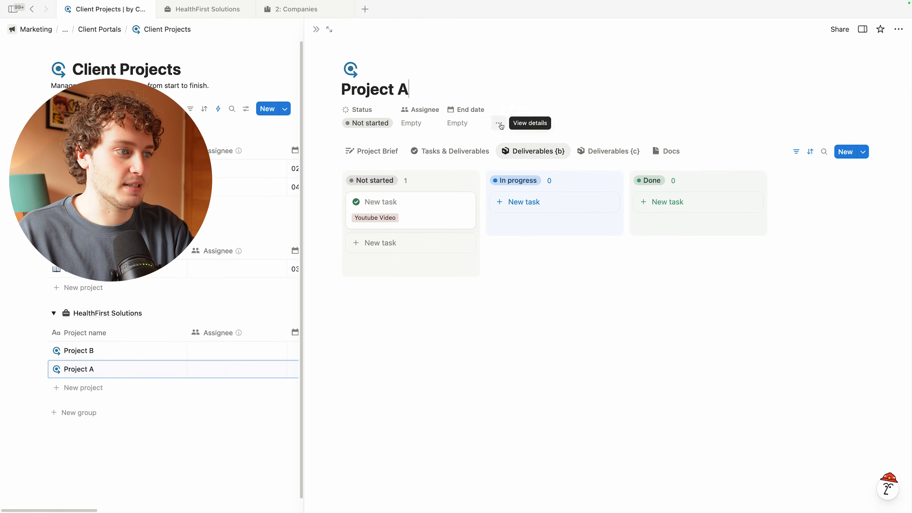
{"action": "left_click", "coordinate": [499, 124]}
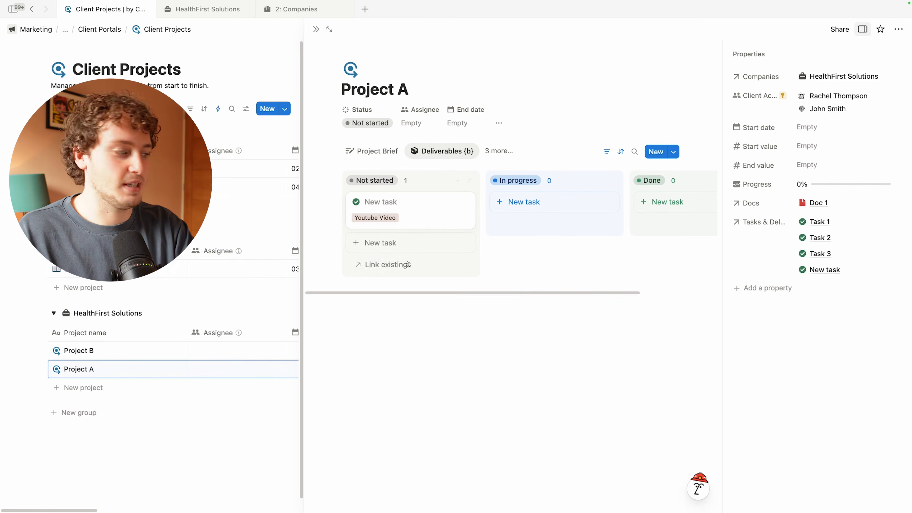
{"action": "left_click", "coordinate": [173, 351]}
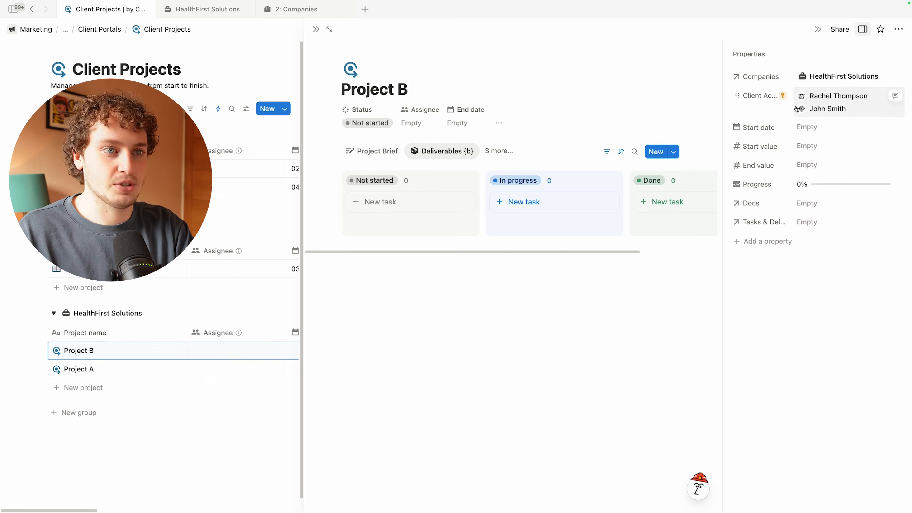